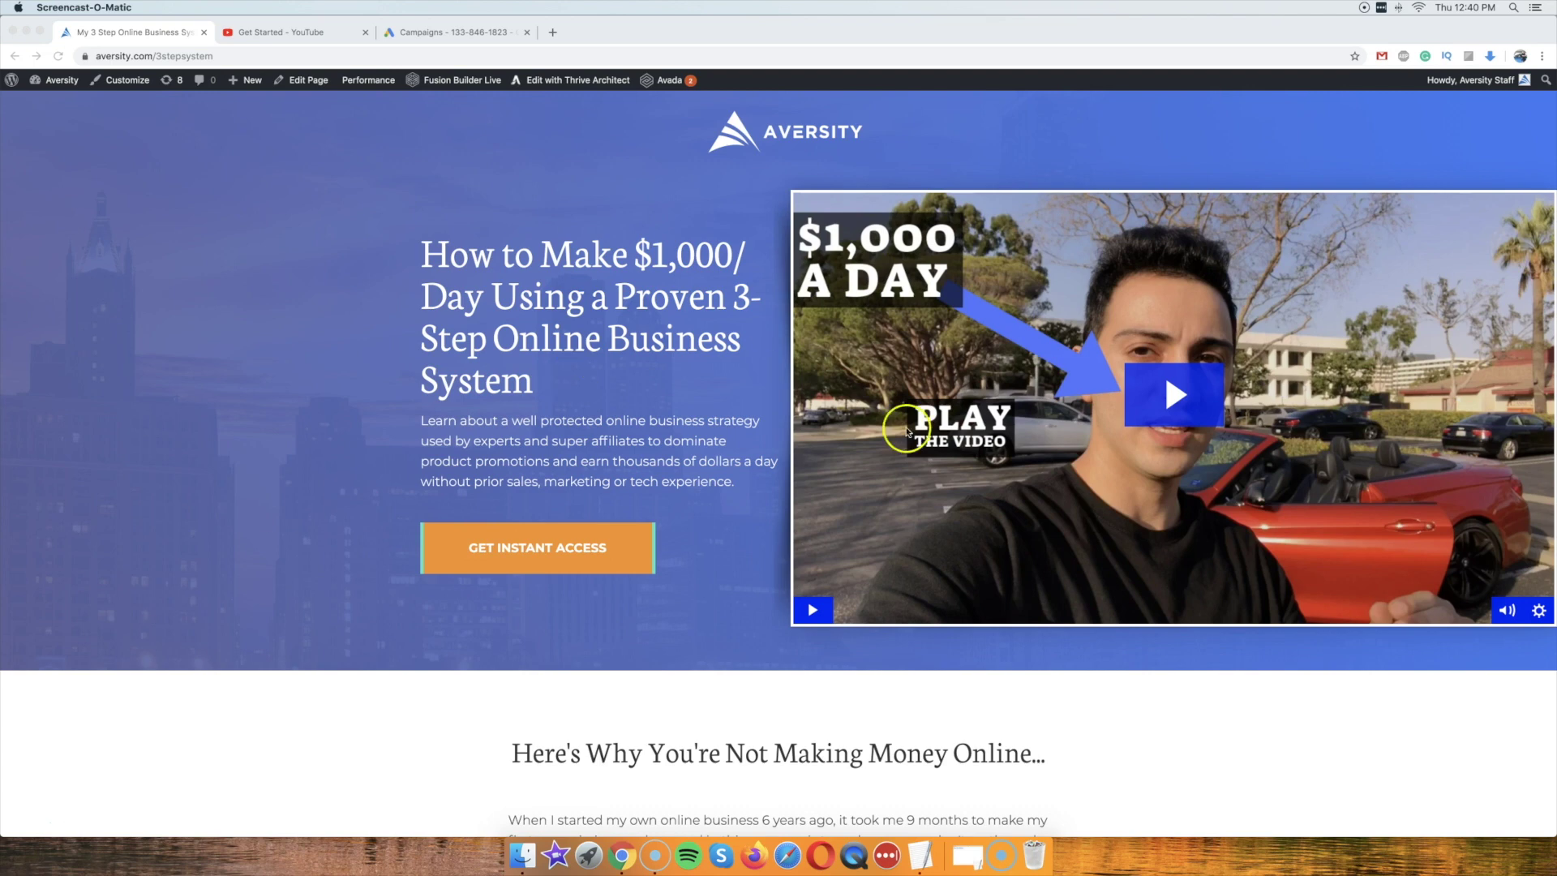
Switch to the 'Get Started - YouTube' tab to show the unlisted Get Started video.
{"action": "left_click", "coordinate": [256, 34]}
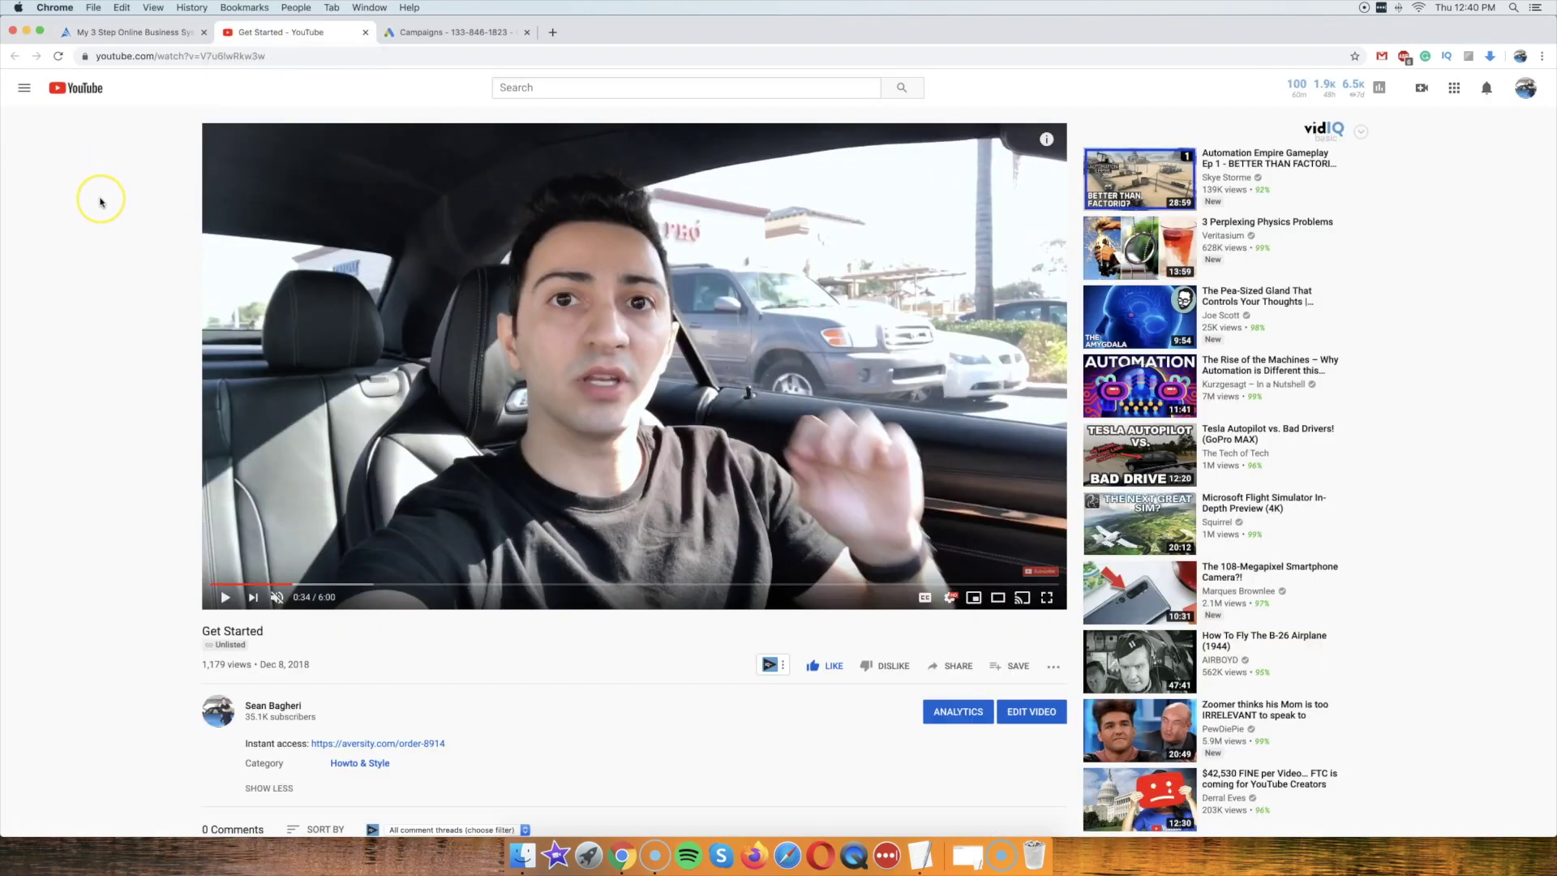
{"action": "scroll", "coordinate": [97, 276], "scroll_direction": "down", "scroll_amount": 3}
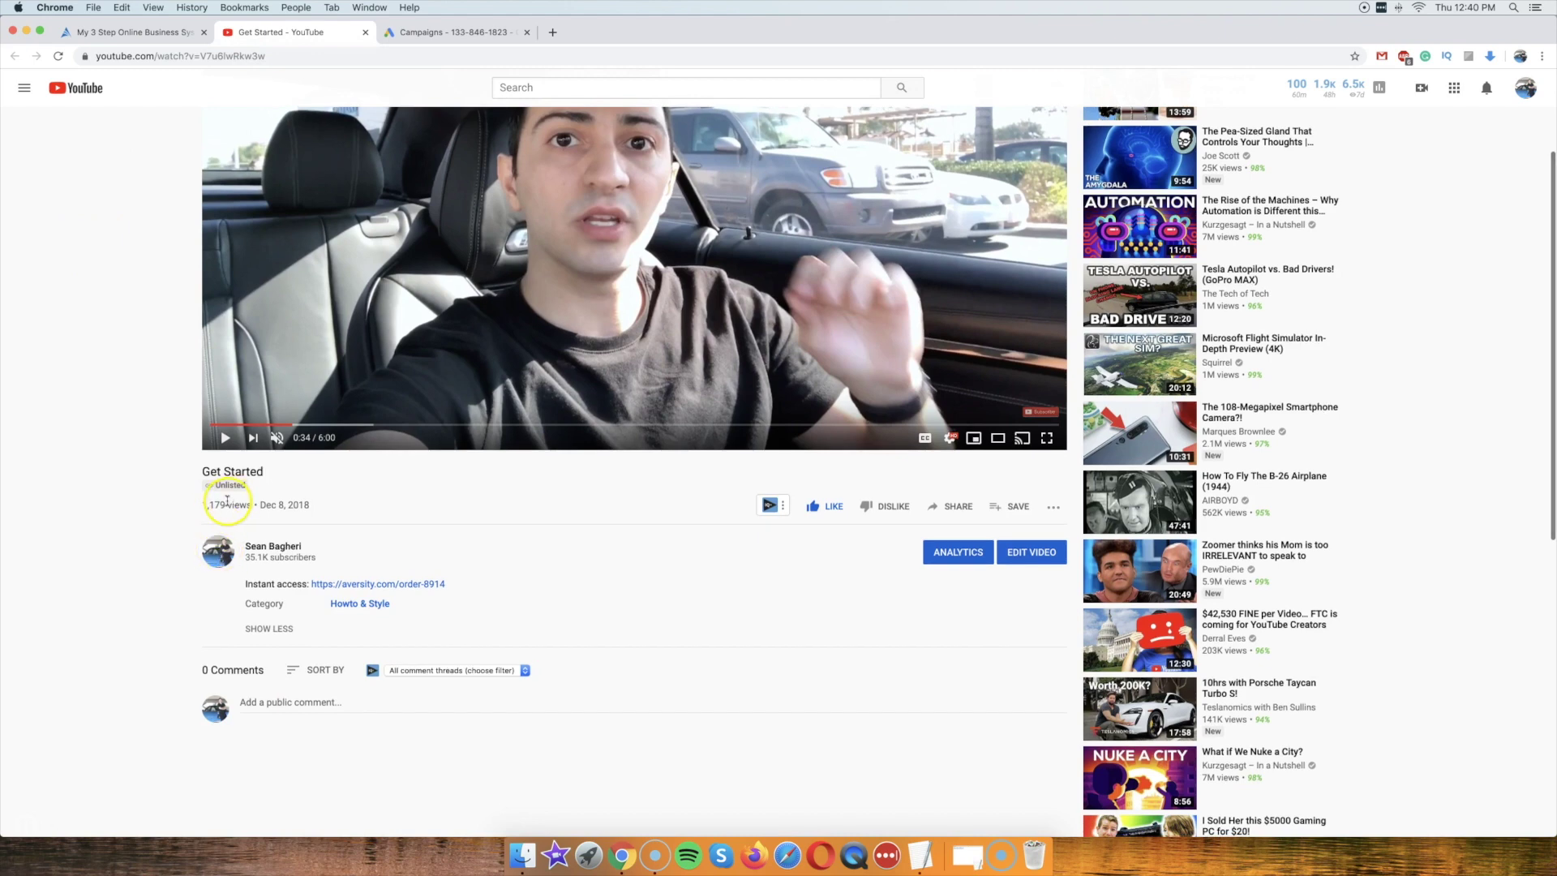
{"action": "scroll", "coordinate": [185, 490], "scroll_direction": "up", "scroll_amount": 3}
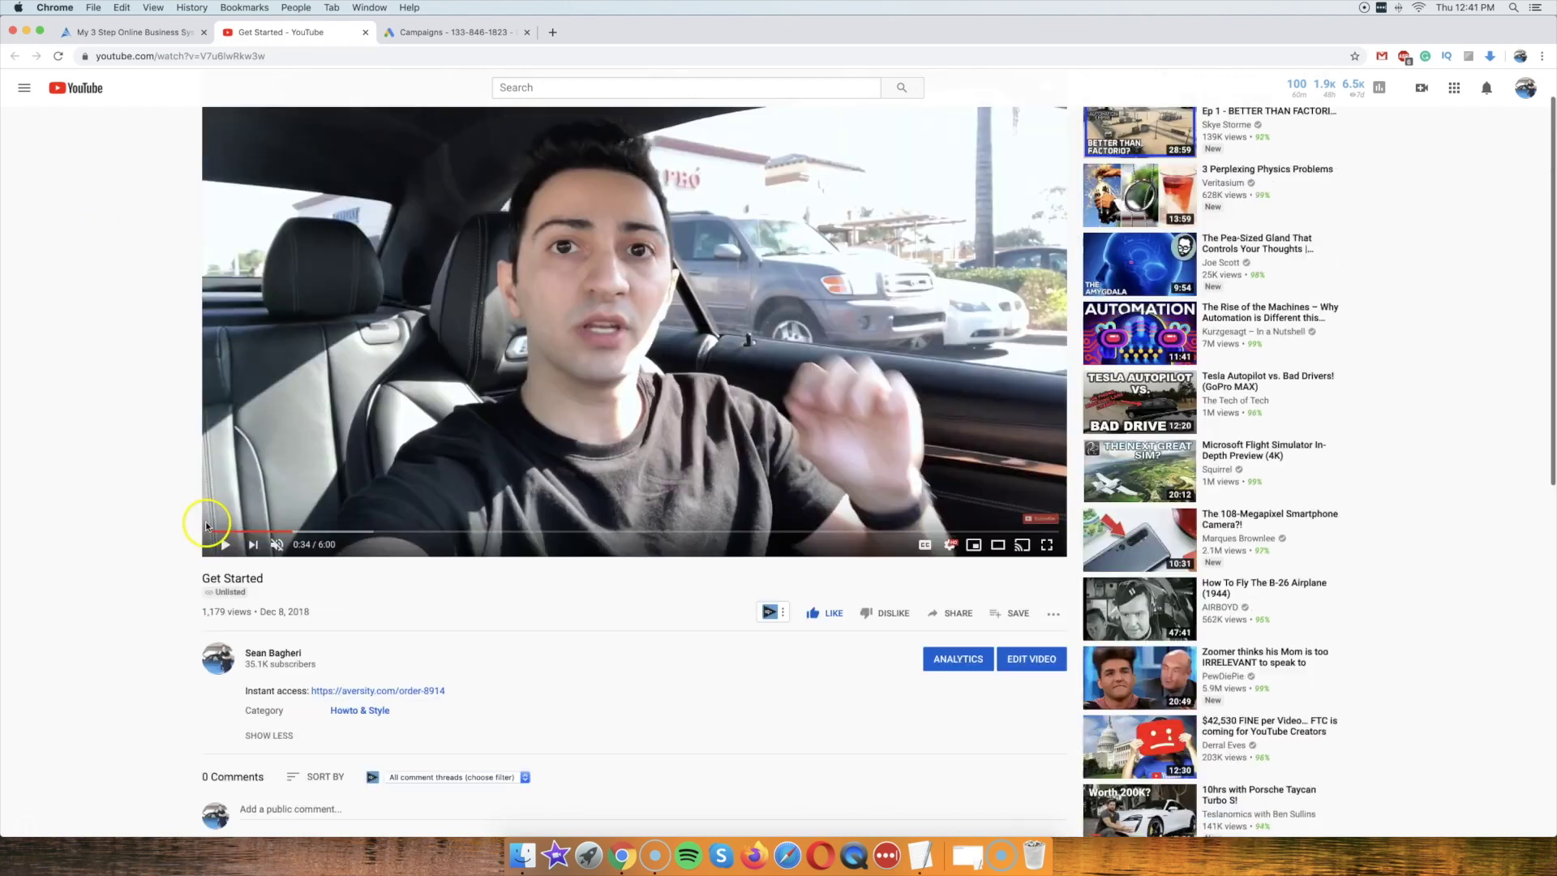
{"action": "scroll", "coordinate": [185, 490], "scroll_direction": "down", "scroll_amount": 2}
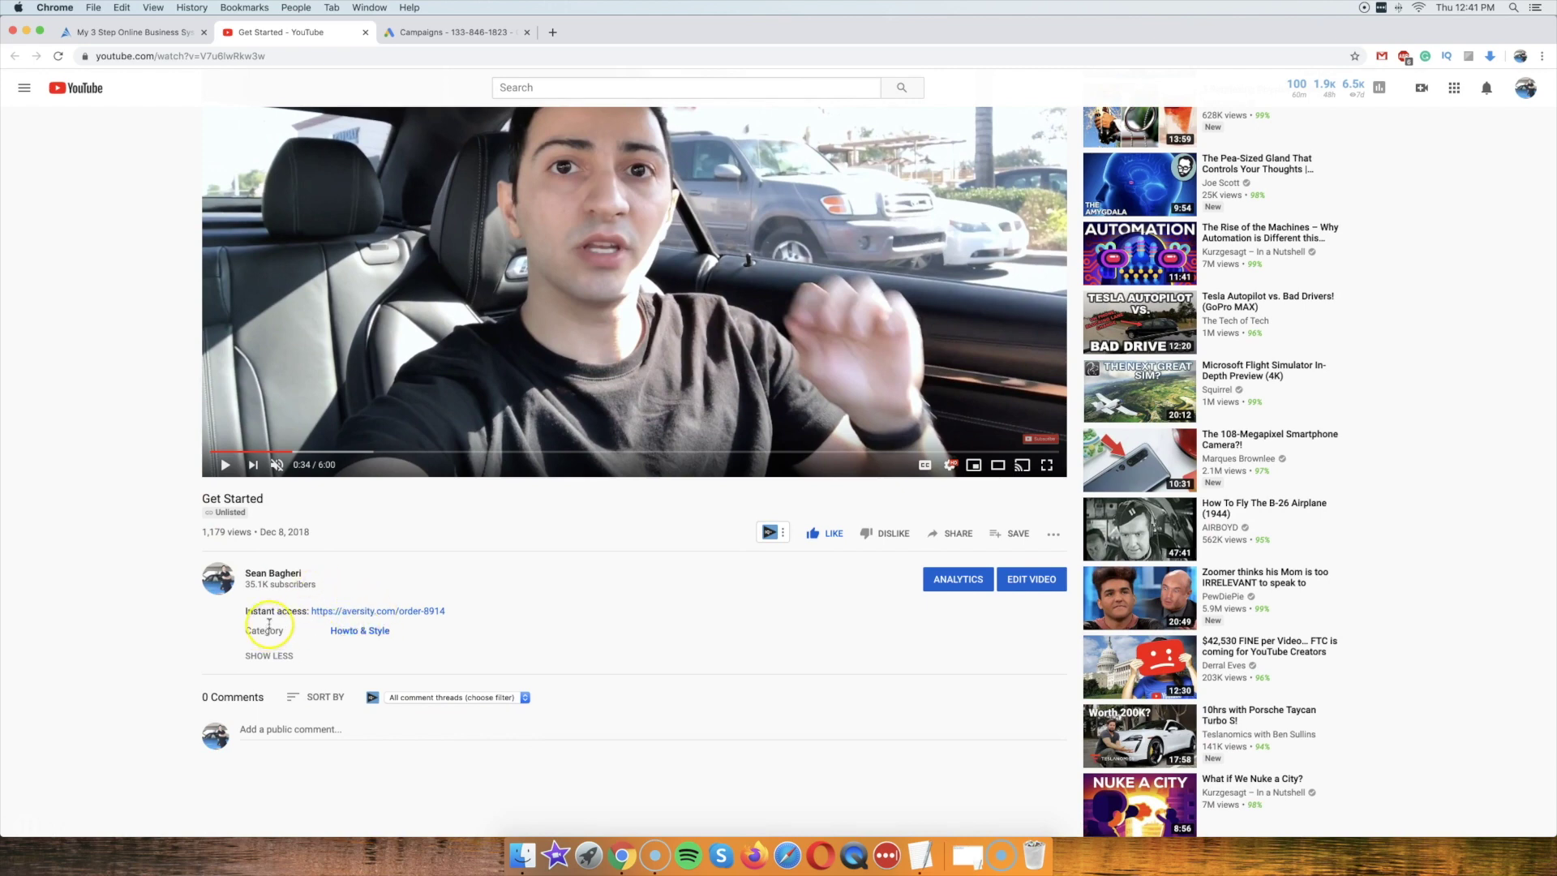
{"action": "scroll", "coordinate": [372, 619], "scroll_direction": "up", "scroll_amount": 2}
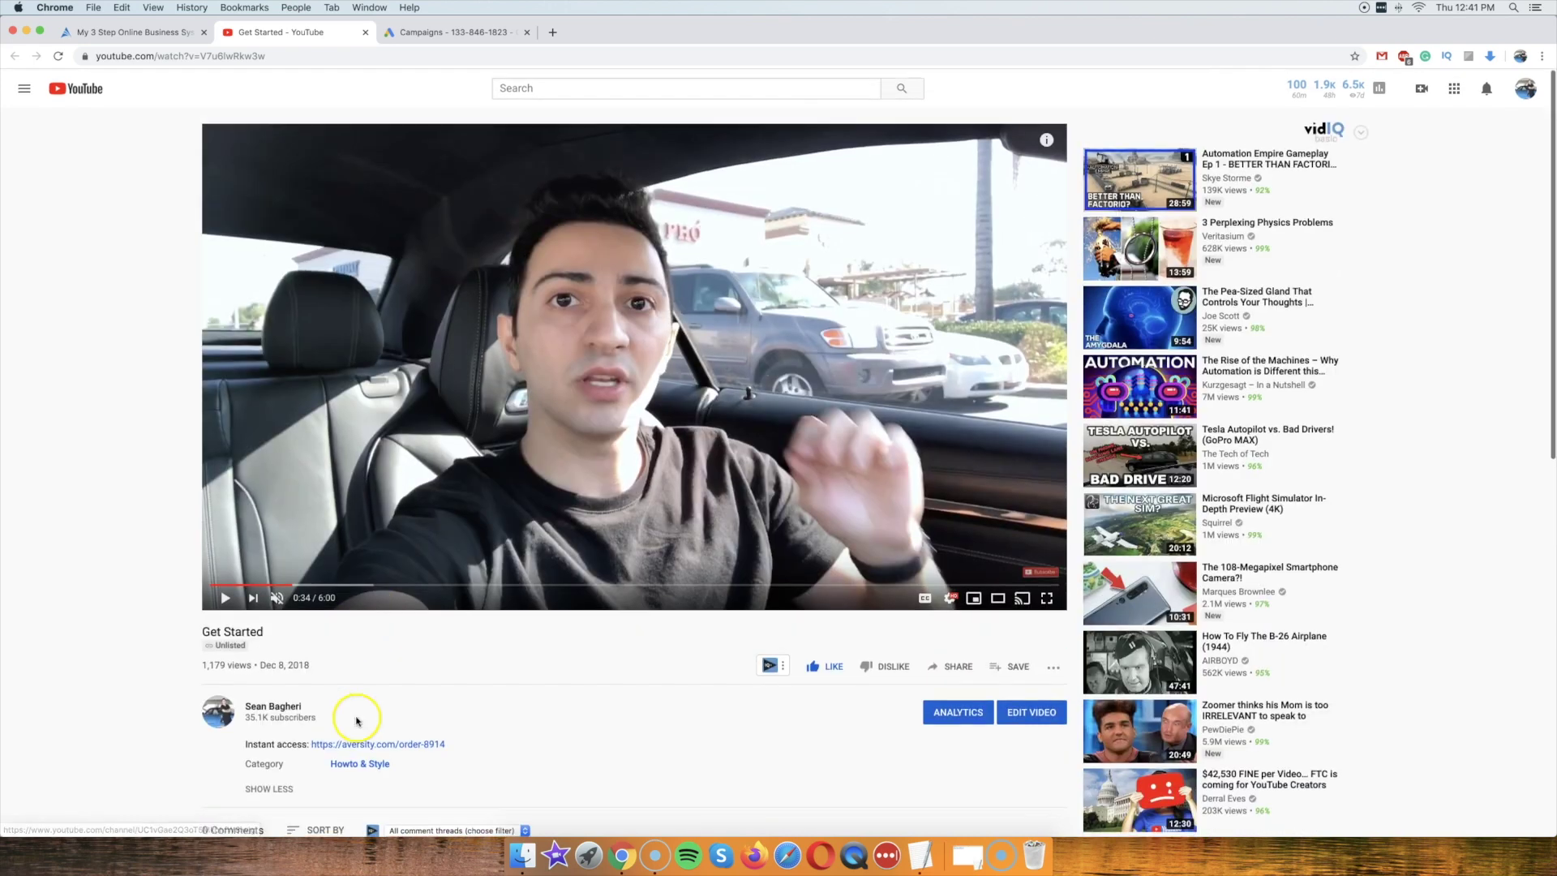
{"action": "left_click", "coordinate": [1046, 139]}
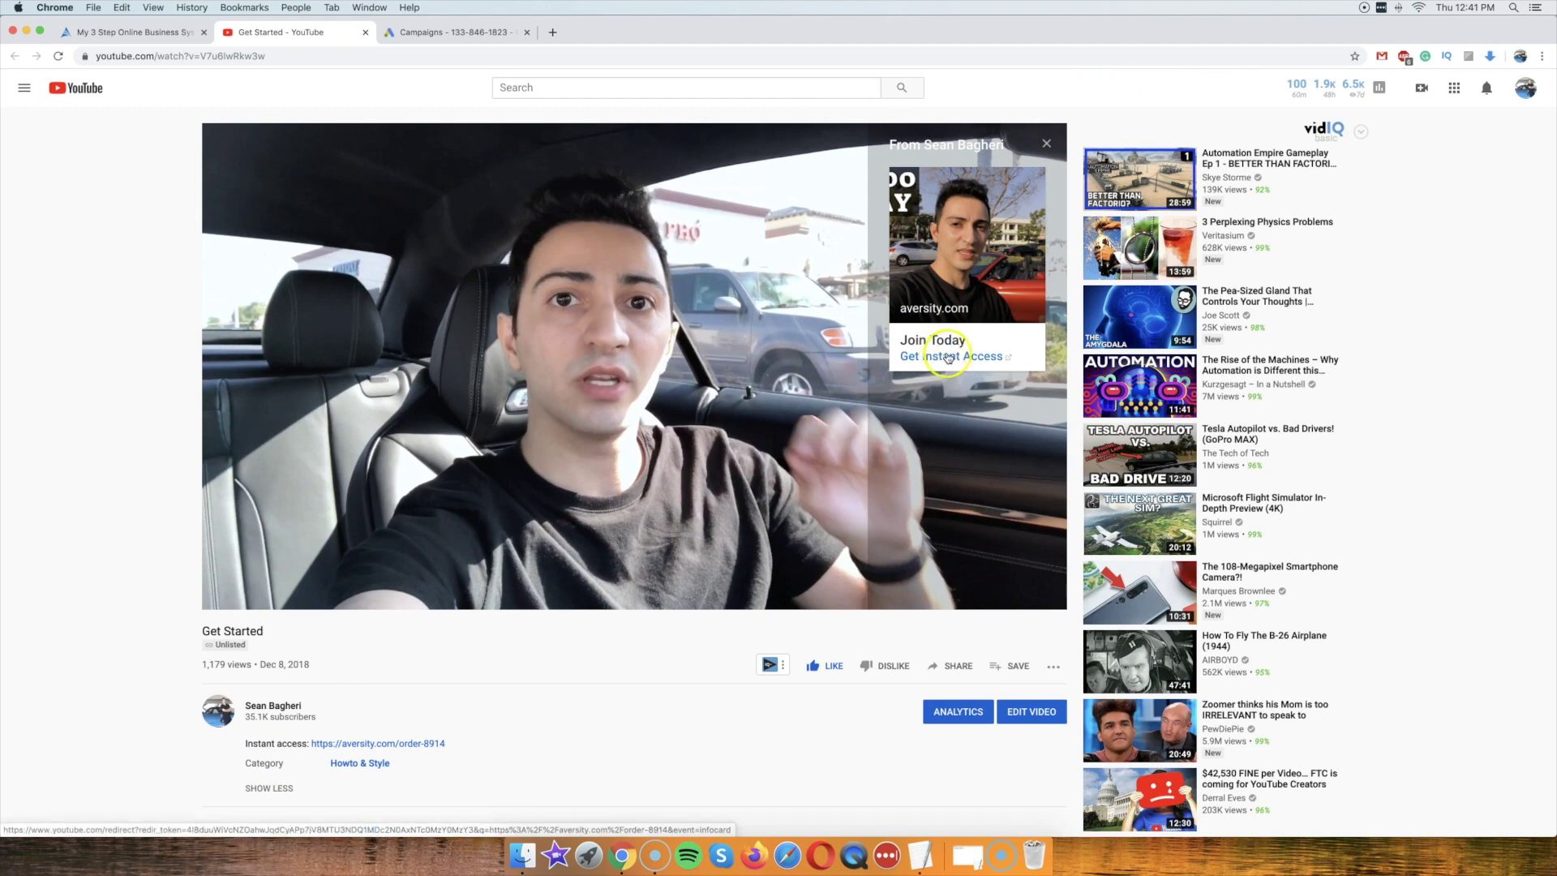
{"action": "scroll", "coordinate": [1076, 147], "scroll_direction": "down", "scroll_amount": 1}
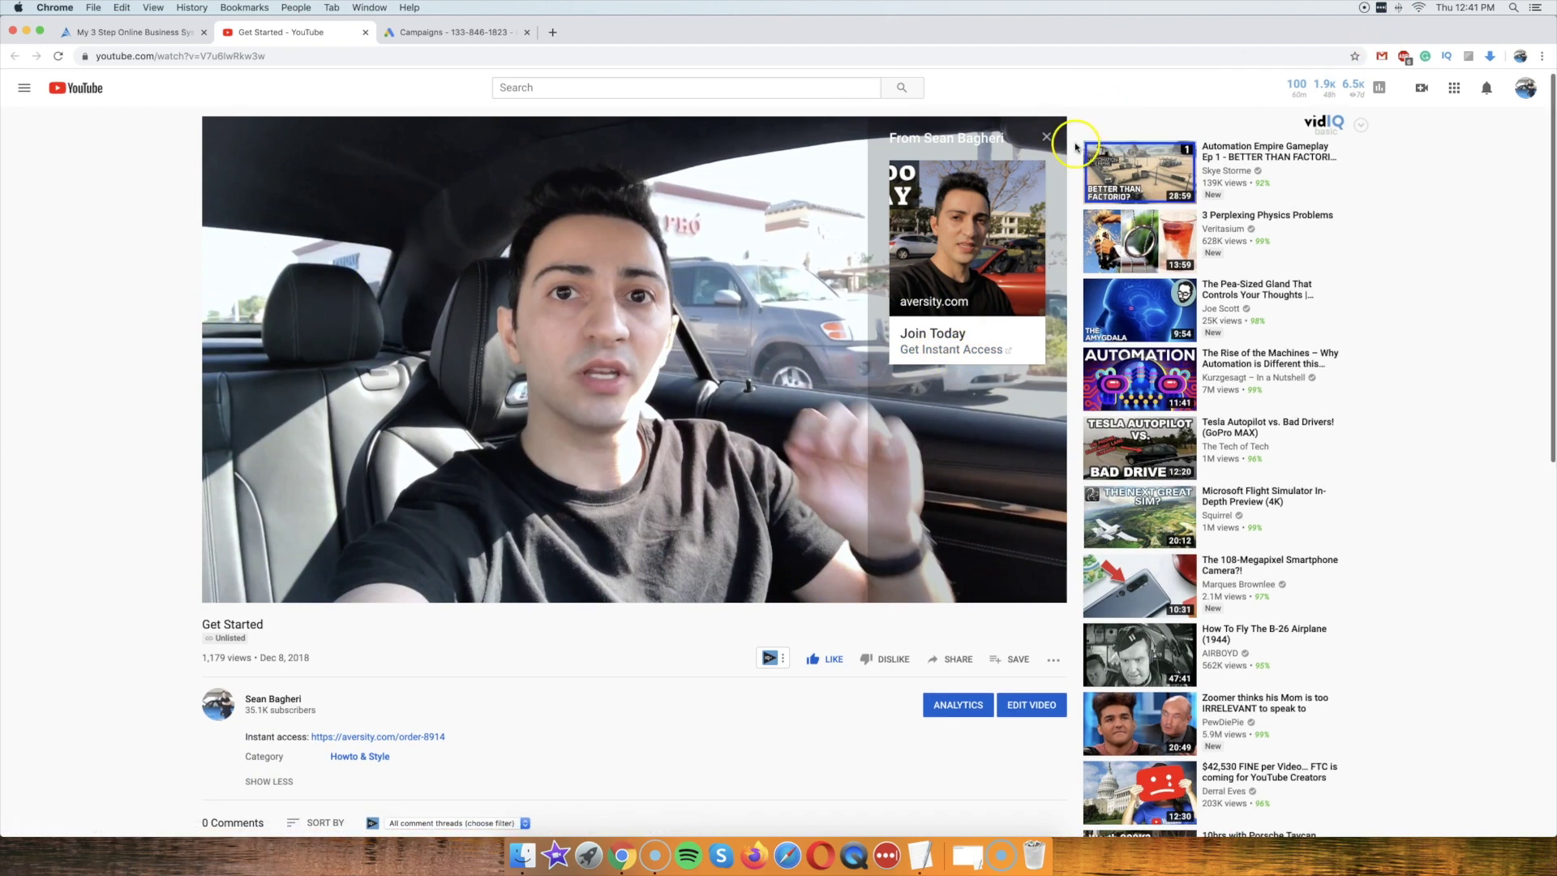
{"action": "left_click", "coordinate": [1046, 137]}
{"action": "scroll", "coordinate": [76, 243], "scroll_direction": "up", "scroll_amount": 2}
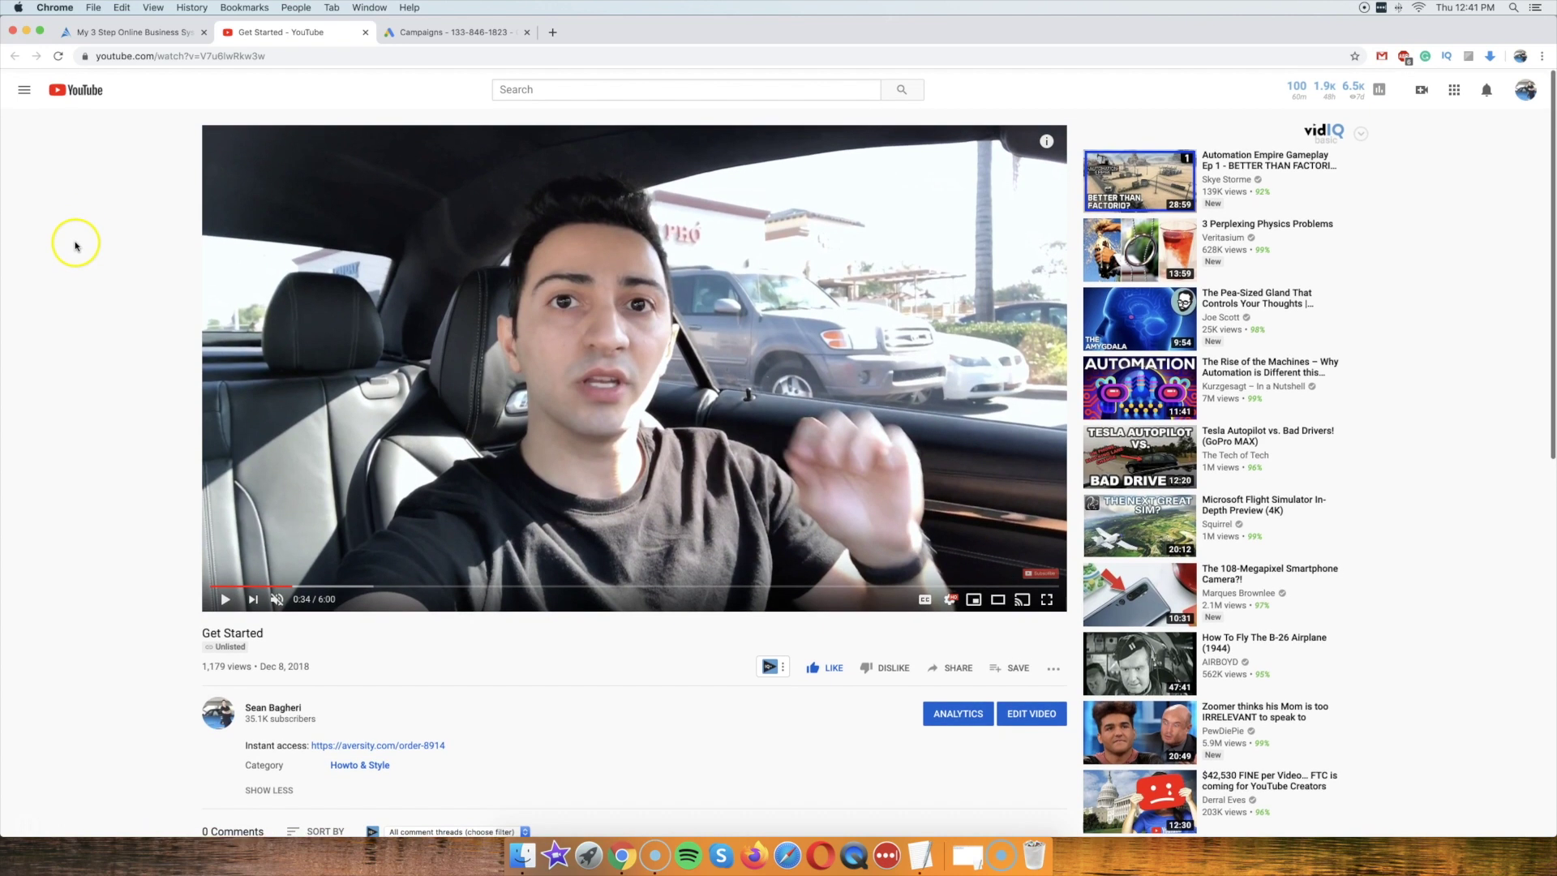
{"action": "scroll", "coordinate": [284, 466], "scroll_direction": "down", "scroll_amount": 1}
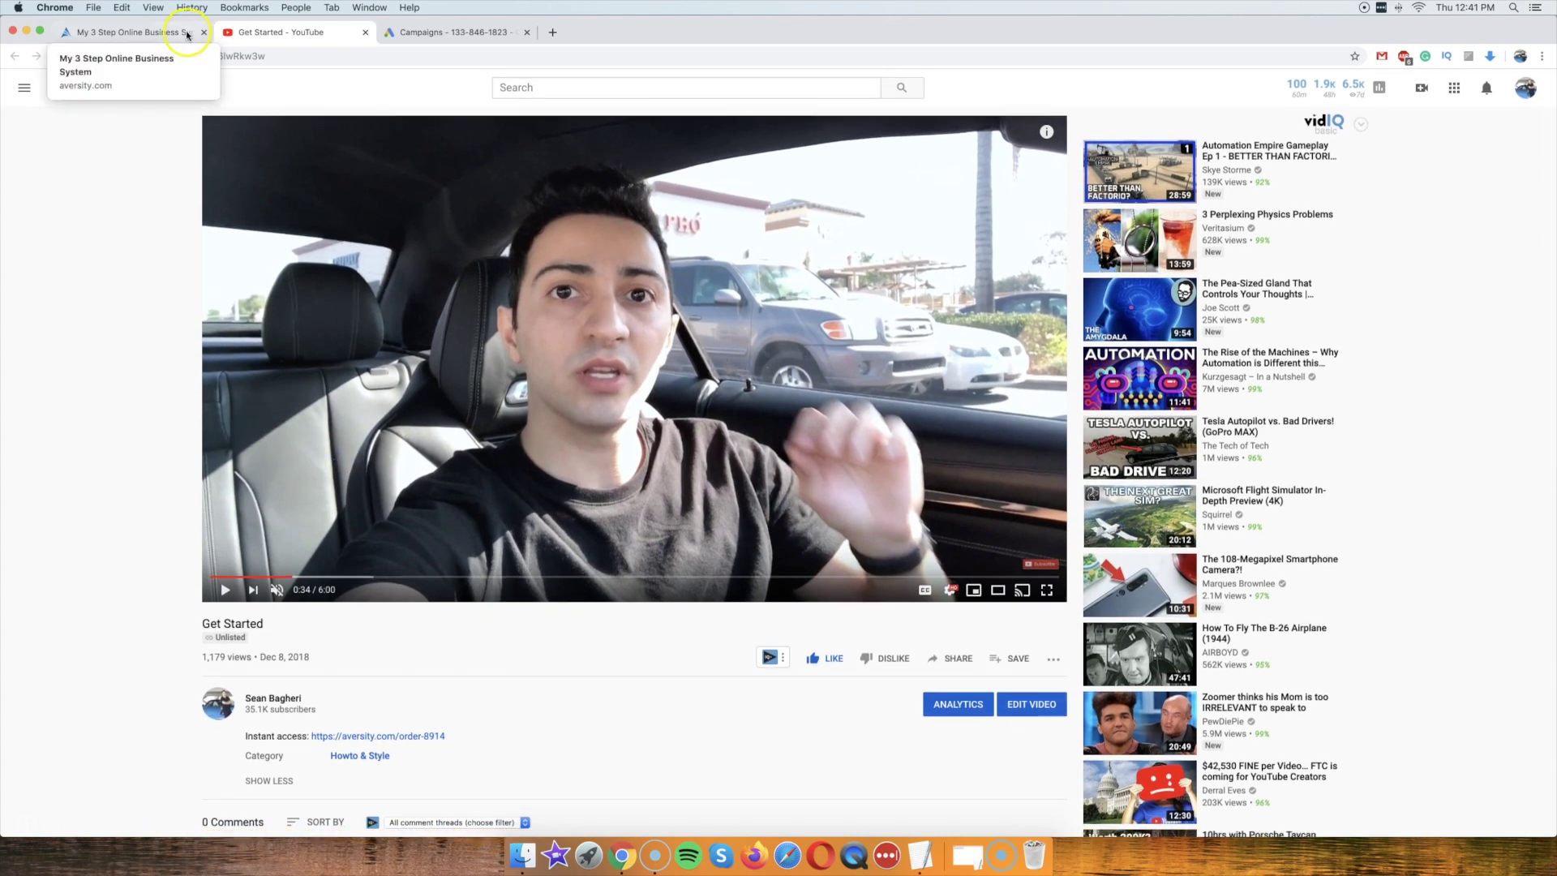
{"action": "left_click", "coordinate": [87, 370]}
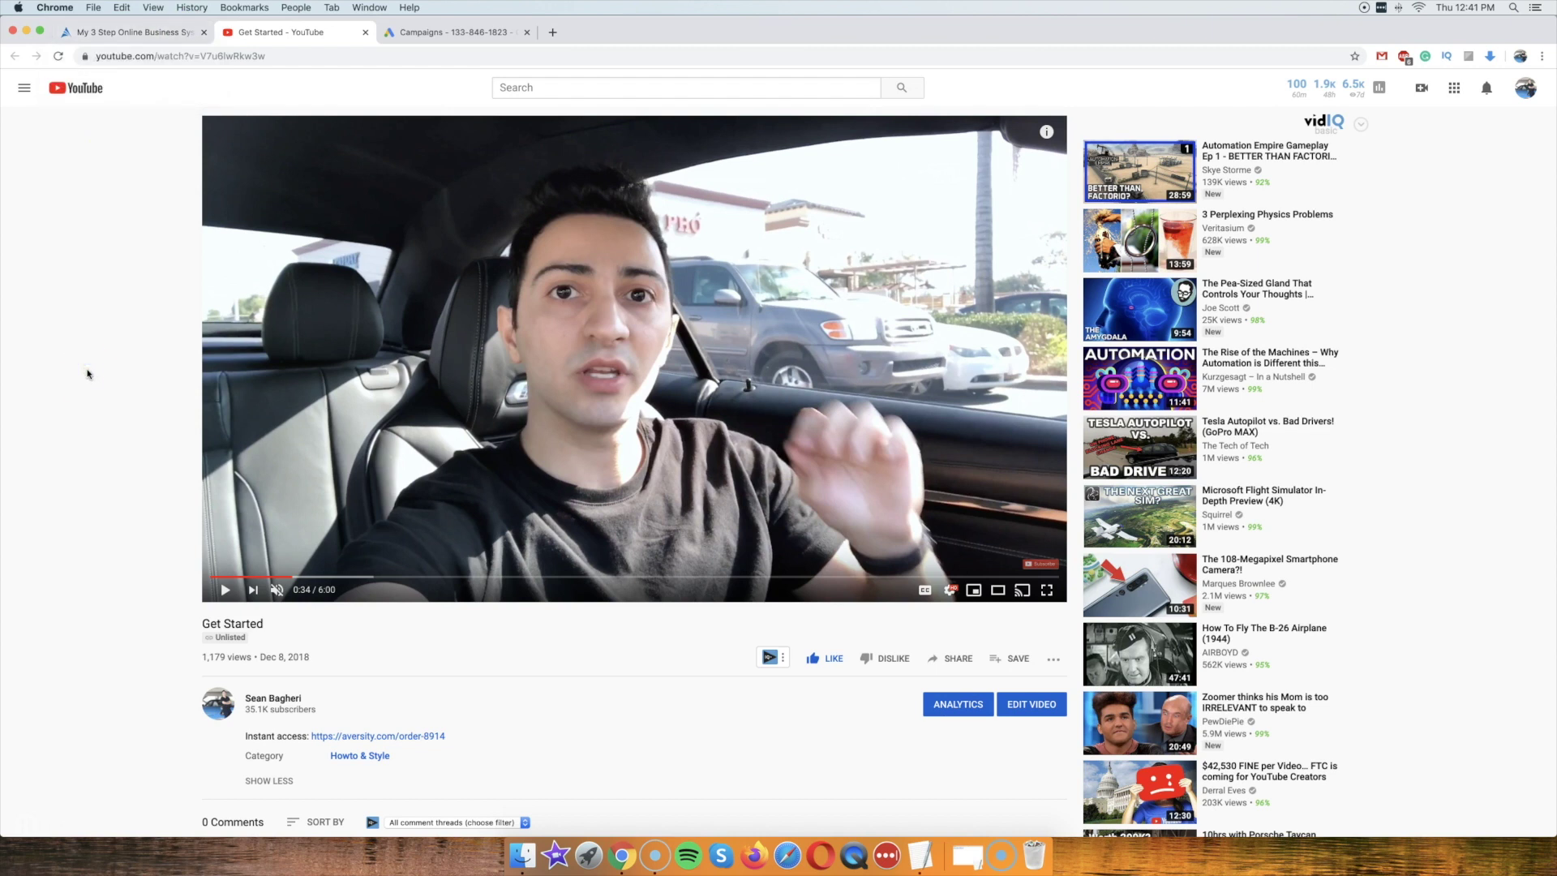
{"action": "left_click", "coordinate": [163, 149]}
{"action": "left_click", "coordinate": [151, 60]}
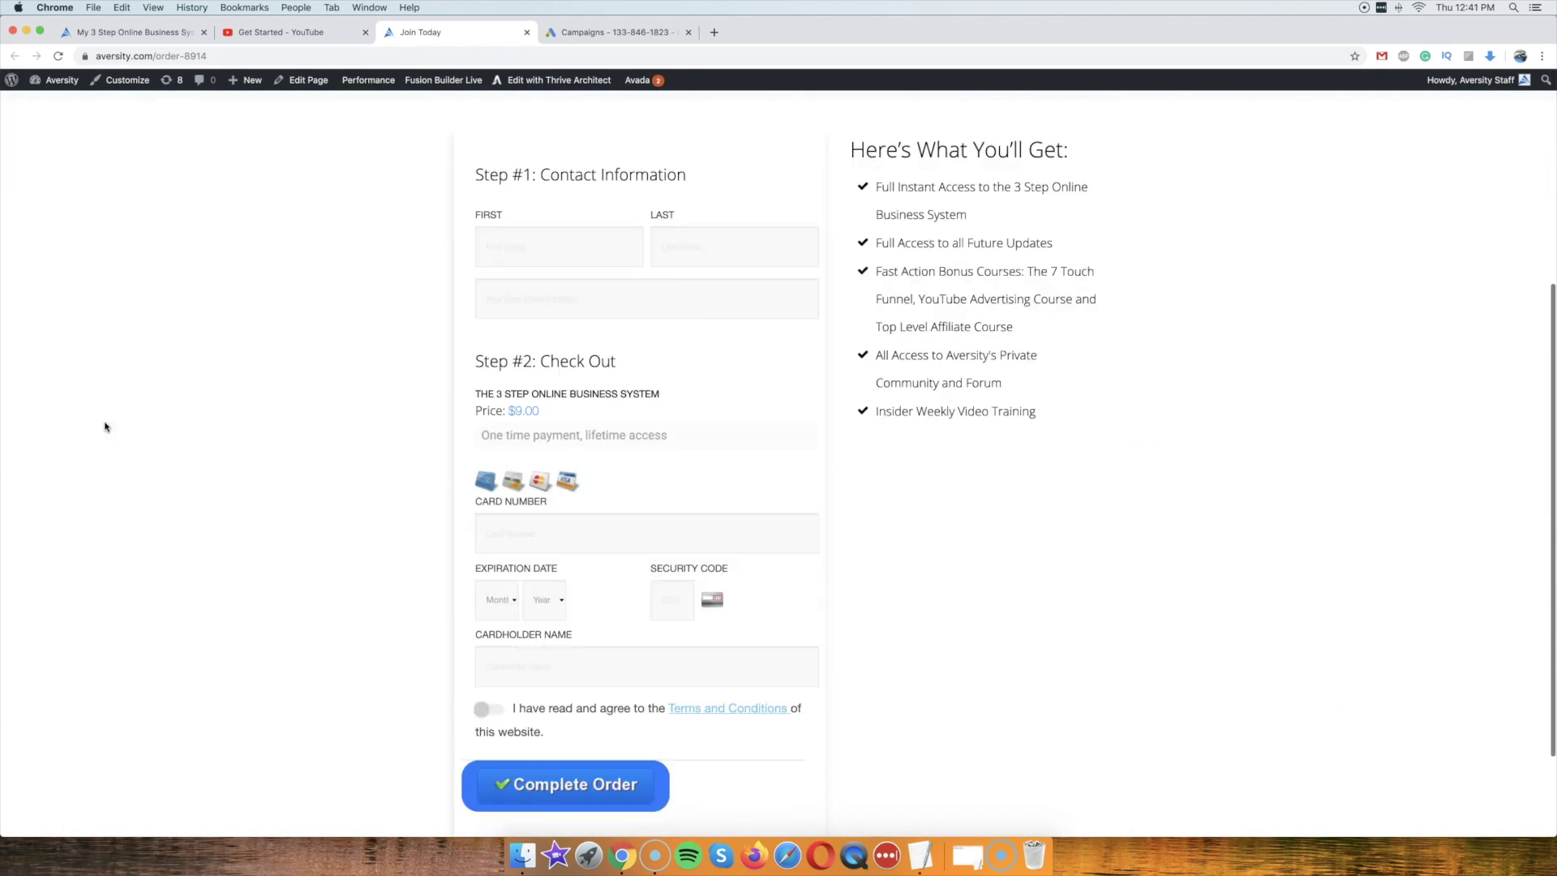
{"action": "left_click", "coordinate": [113, 438]}
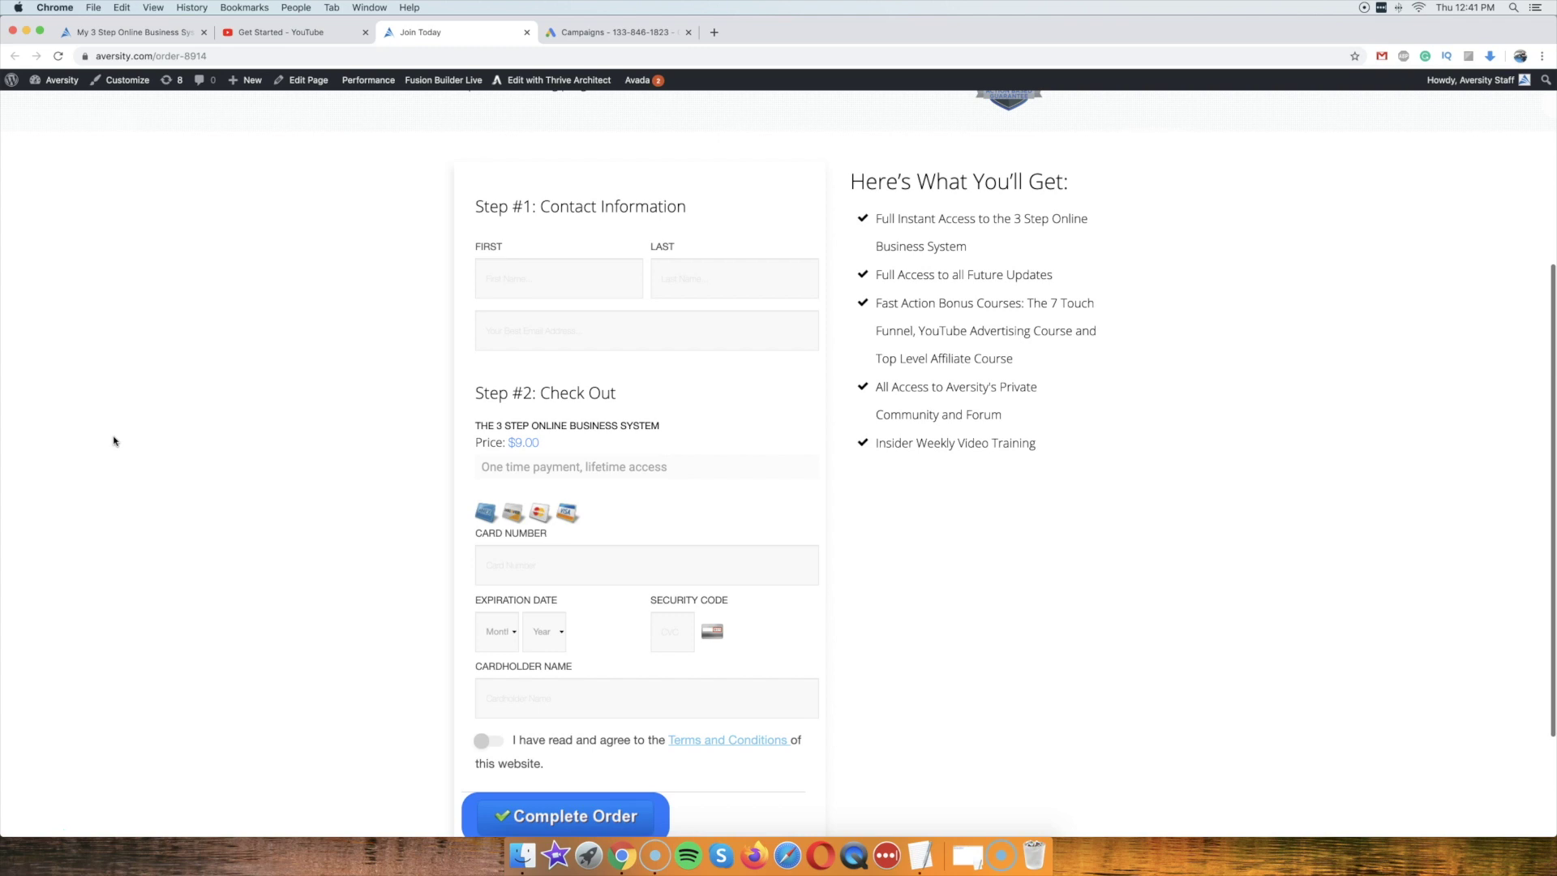
{"action": "key", "text": "super+w"}
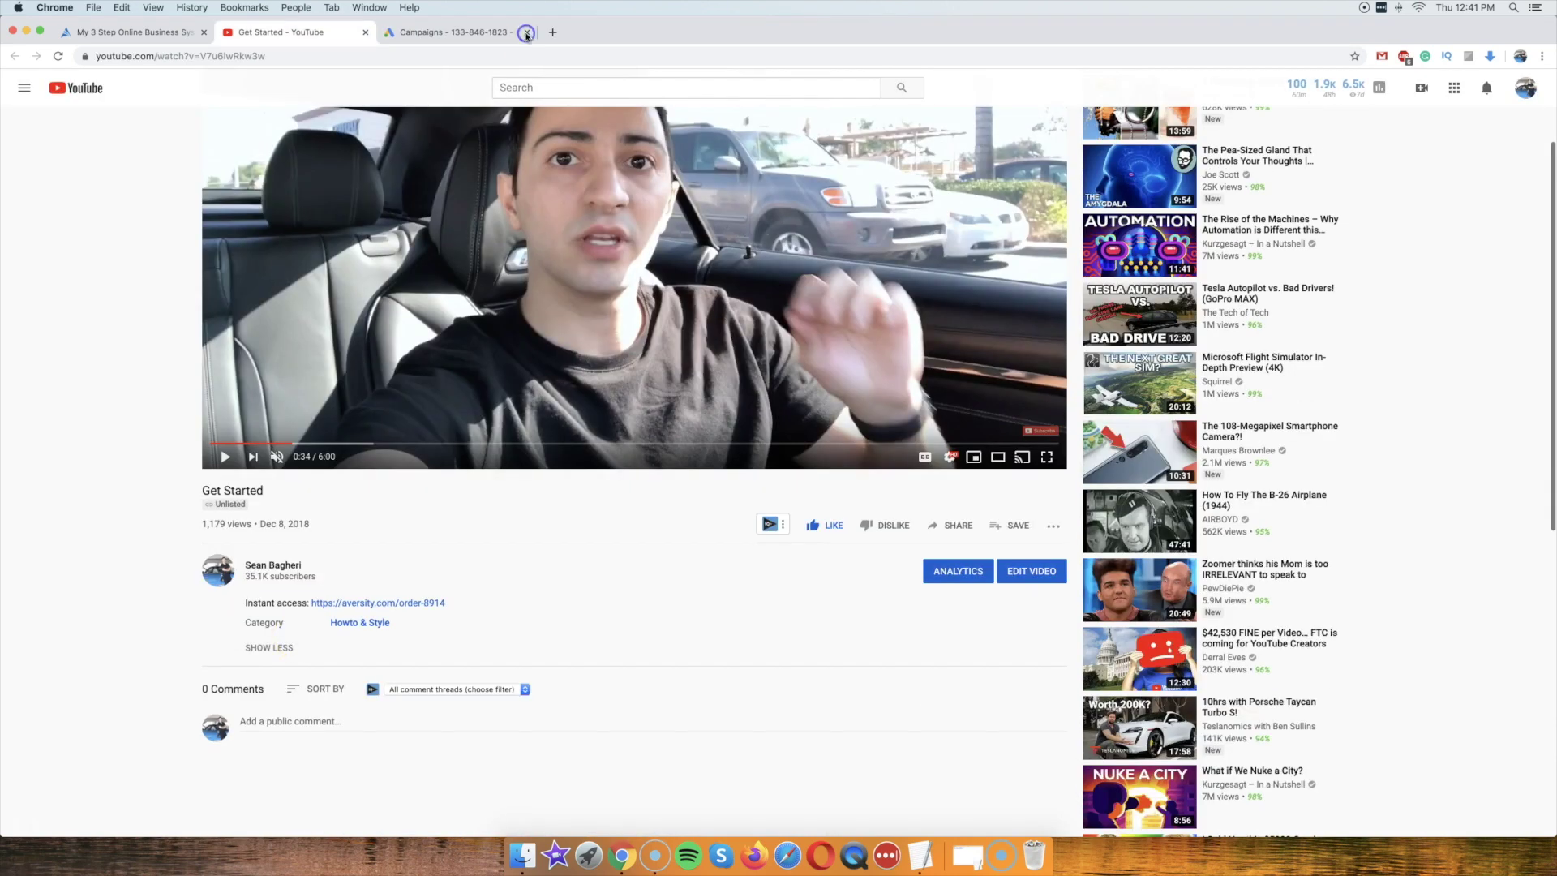
{"action": "left_click", "coordinate": [274, 654]}
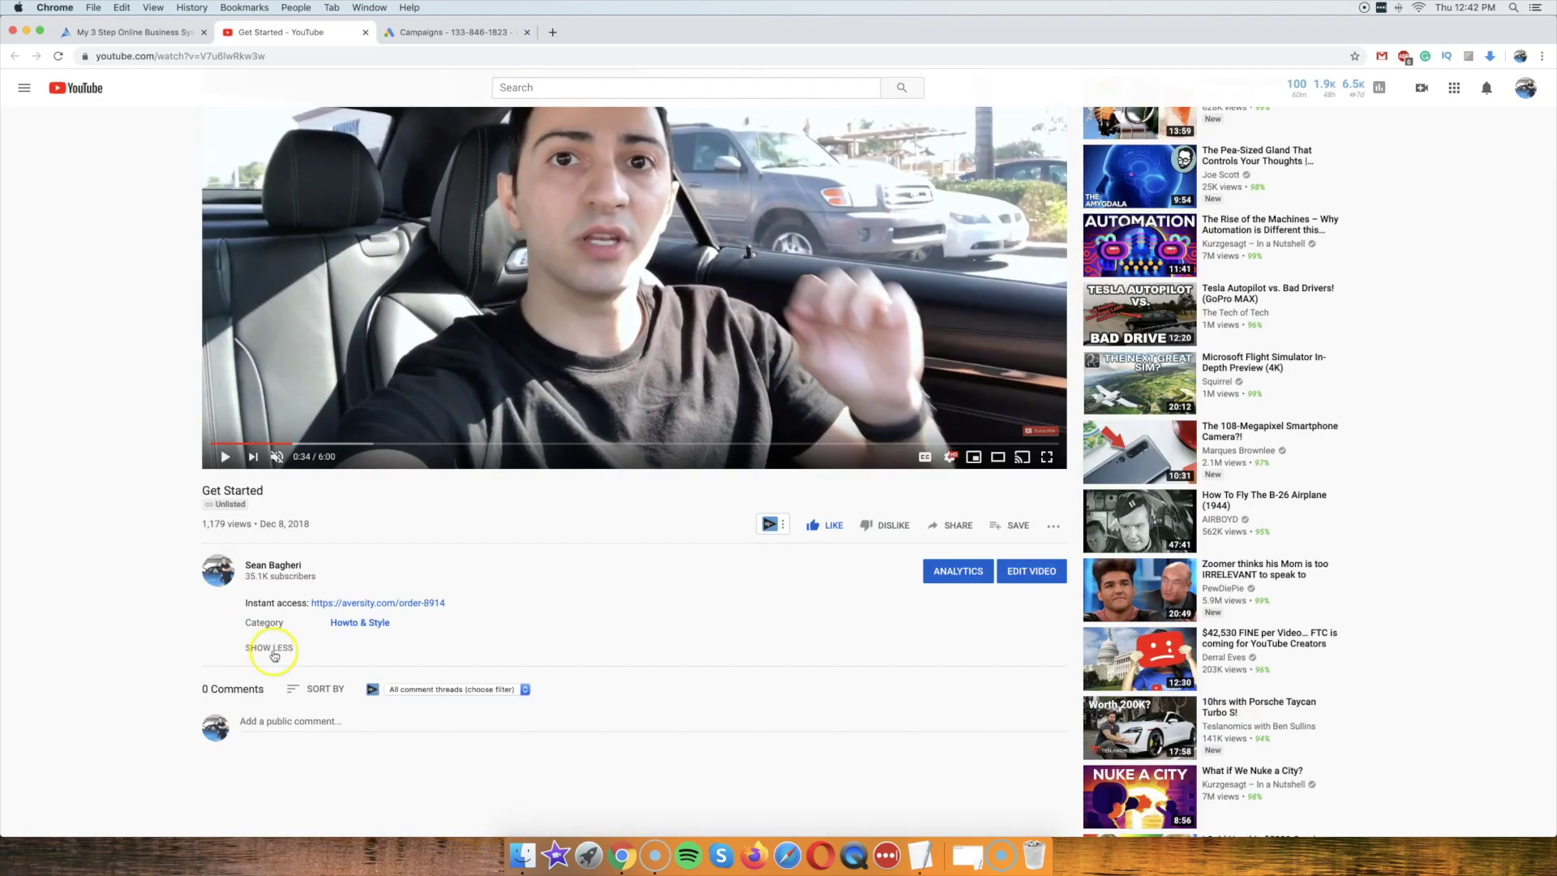
{"action": "scroll", "coordinate": [244, 584], "scroll_direction": "up", "scroll_amount": 2}
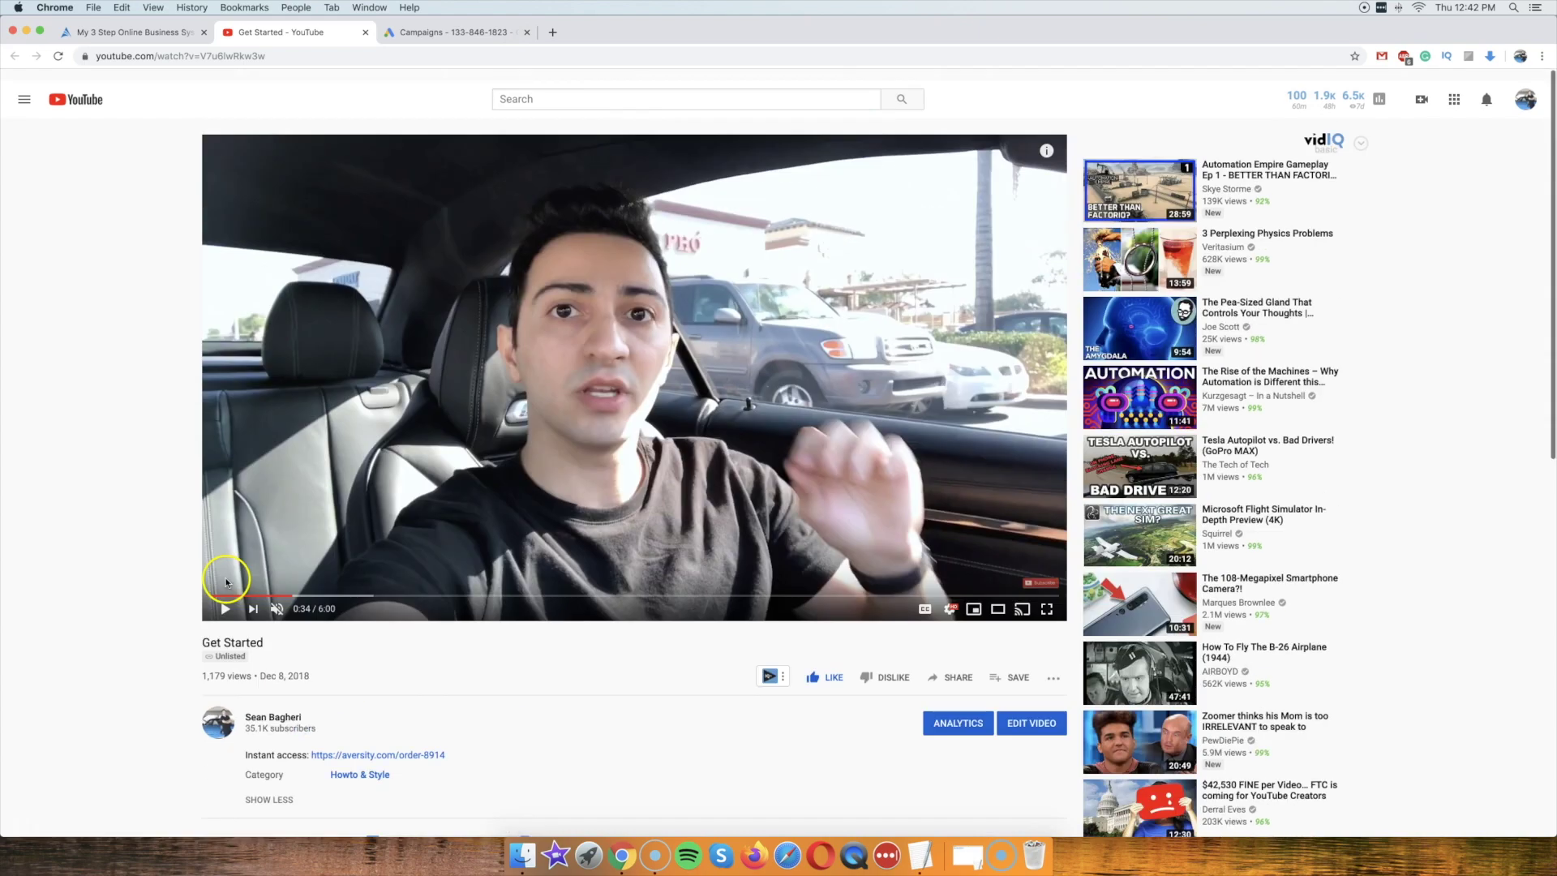
{"action": "scroll", "coordinate": [227, 581], "scroll_direction": "down", "scroll_amount": 1}
{"action": "scroll", "coordinate": [181, 510], "scroll_direction": "down", "scroll_amount": 3}
{"action": "scroll", "coordinate": [249, 655], "scroll_direction": "up", "scroll_amount": 2}
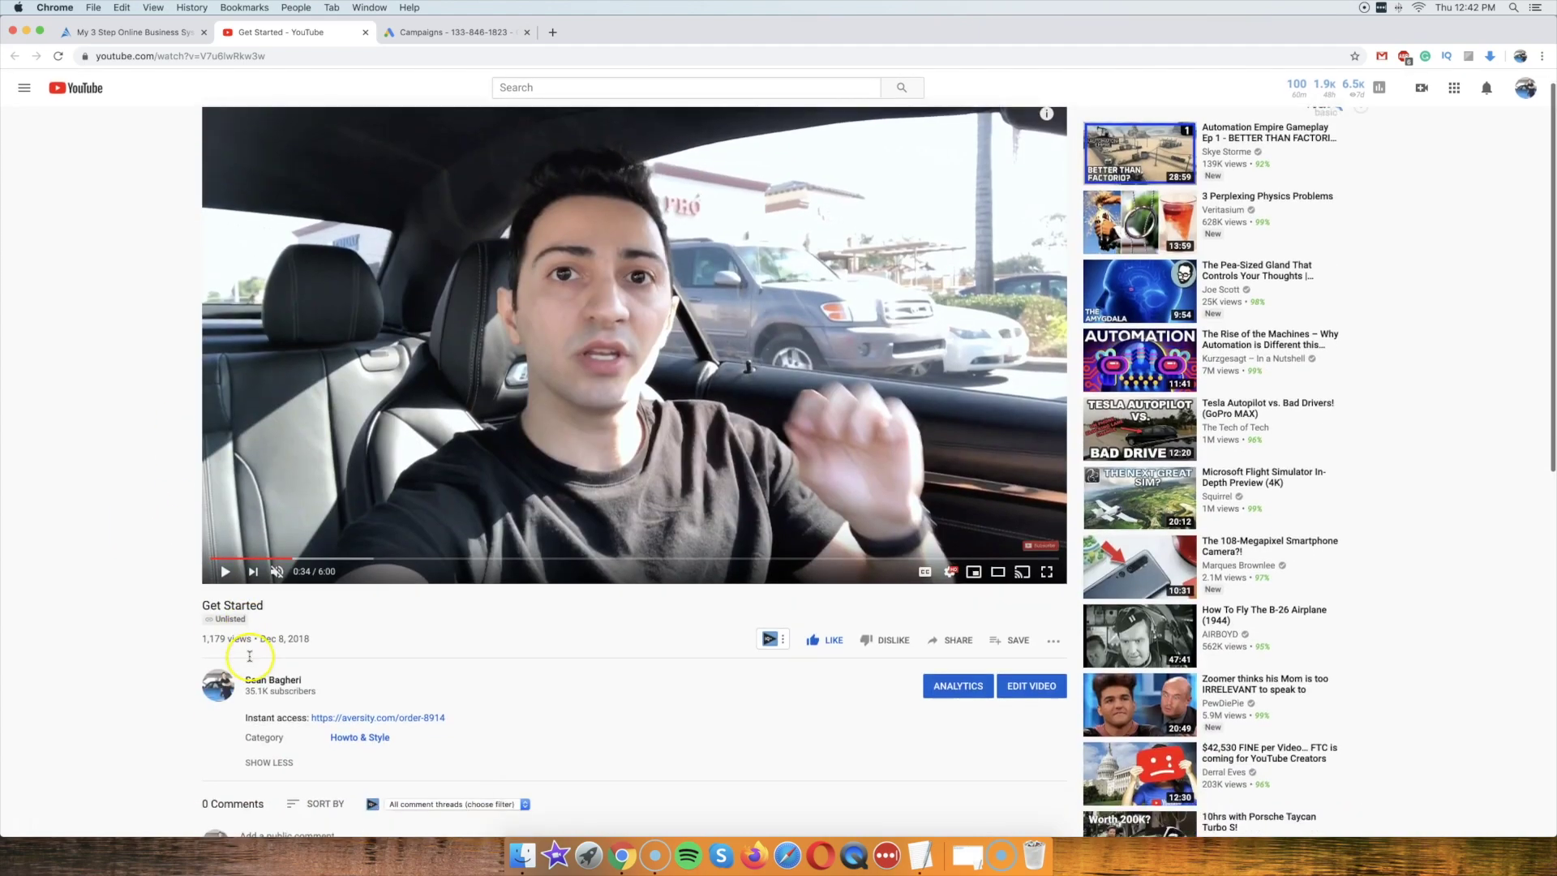
{"action": "scroll", "coordinate": [250, 655], "scroll_direction": "down", "scroll_amount": 2}
{"action": "left_click_drag", "start_coordinate": [486, 573], "coordinate": [310, 571]}
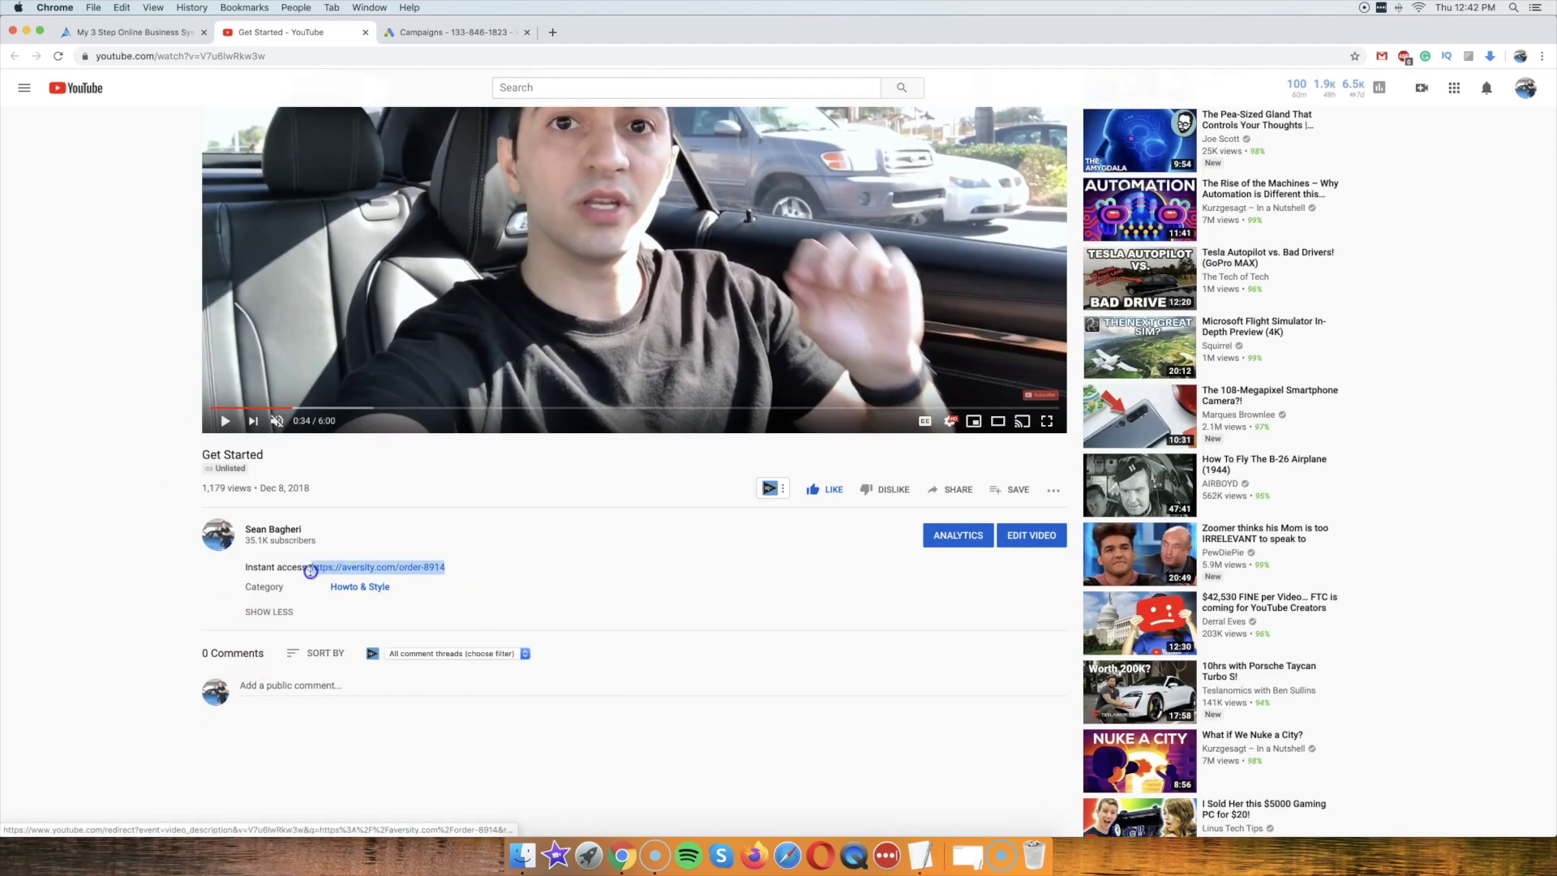
{"action": "scroll", "coordinate": [35, 539], "scroll_direction": "up", "scroll_amount": 1}
{"action": "scroll", "coordinate": [139, 636], "scroll_direction": "down", "scroll_amount": 1}
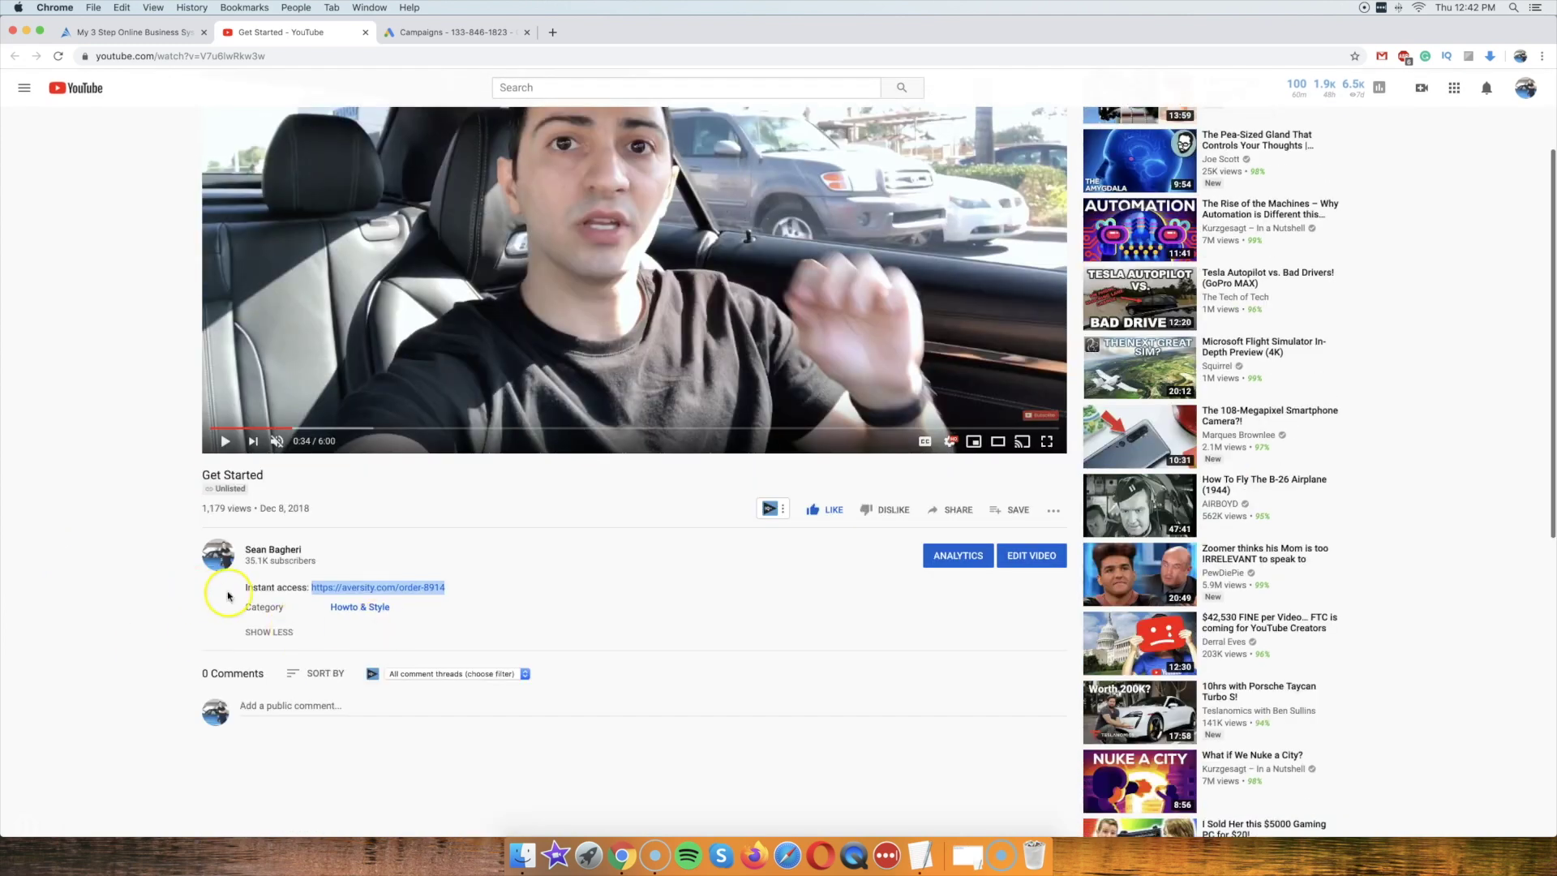
{"action": "scroll", "coordinate": [44, 539], "scroll_direction": "up", "scroll_amount": 2}
{"action": "left_click", "coordinate": [79, 475]}
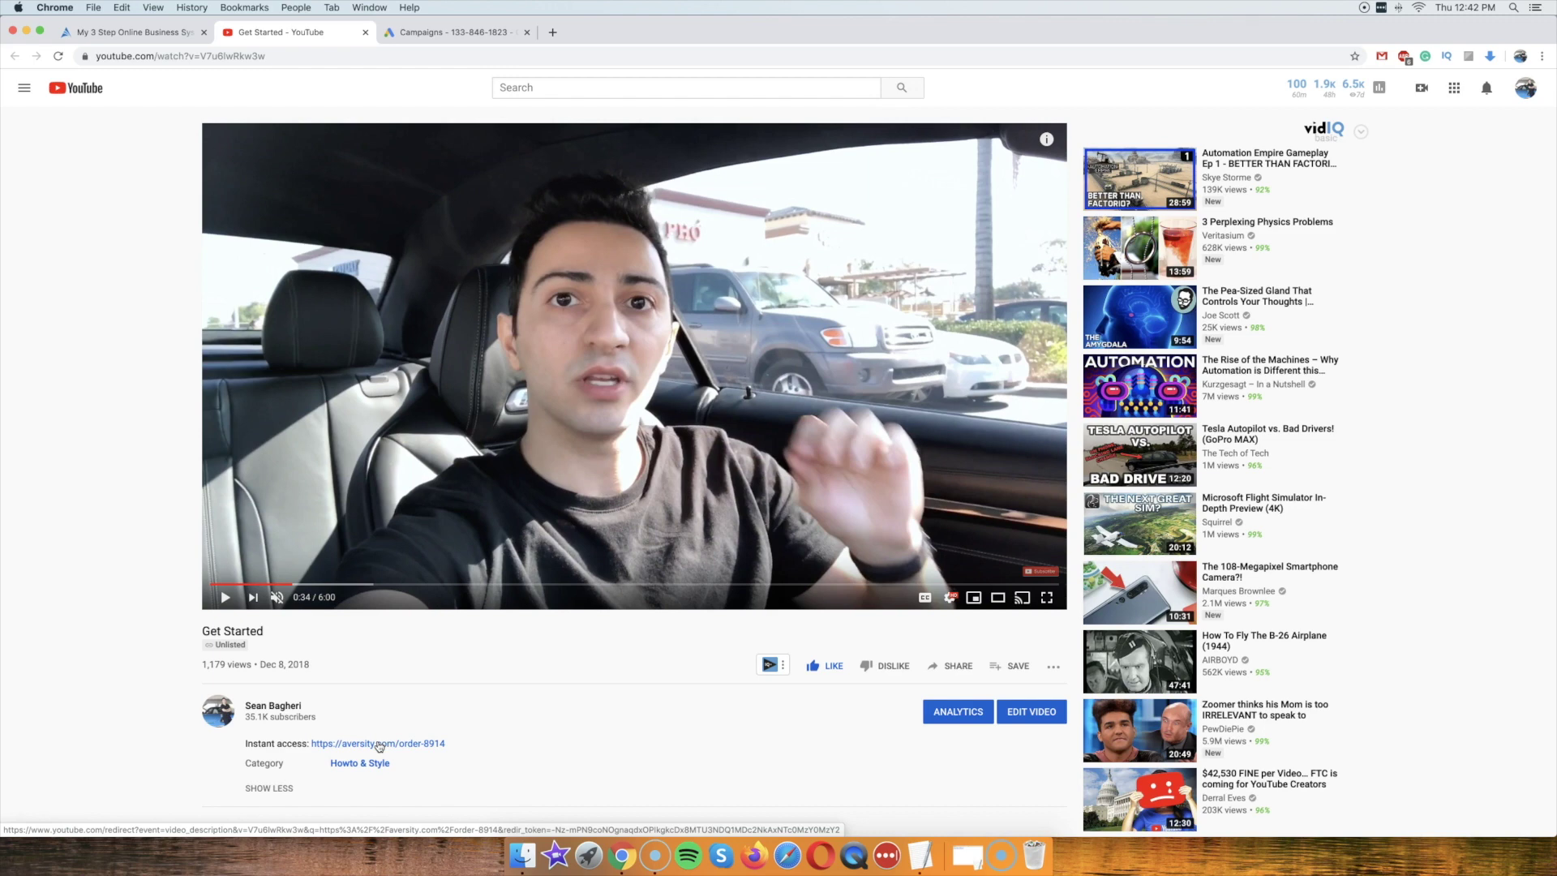
{"action": "scroll", "coordinate": [166, 487], "scroll_direction": "down", "scroll_amount": 2}
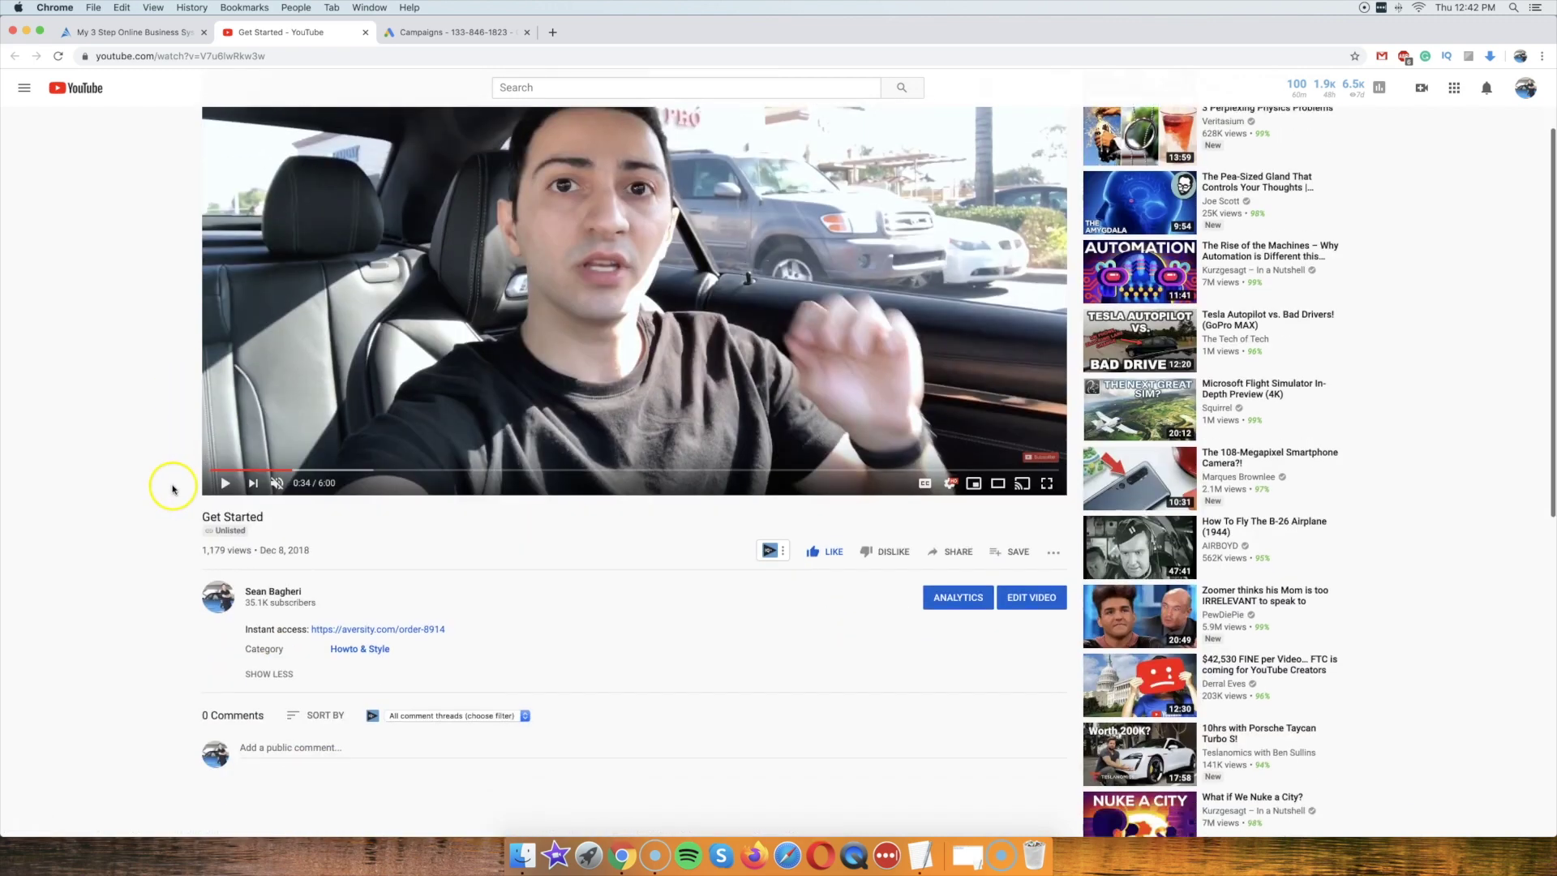
{"action": "scroll", "coordinate": [109, 500], "scroll_direction": "up", "scroll_amount": 2}
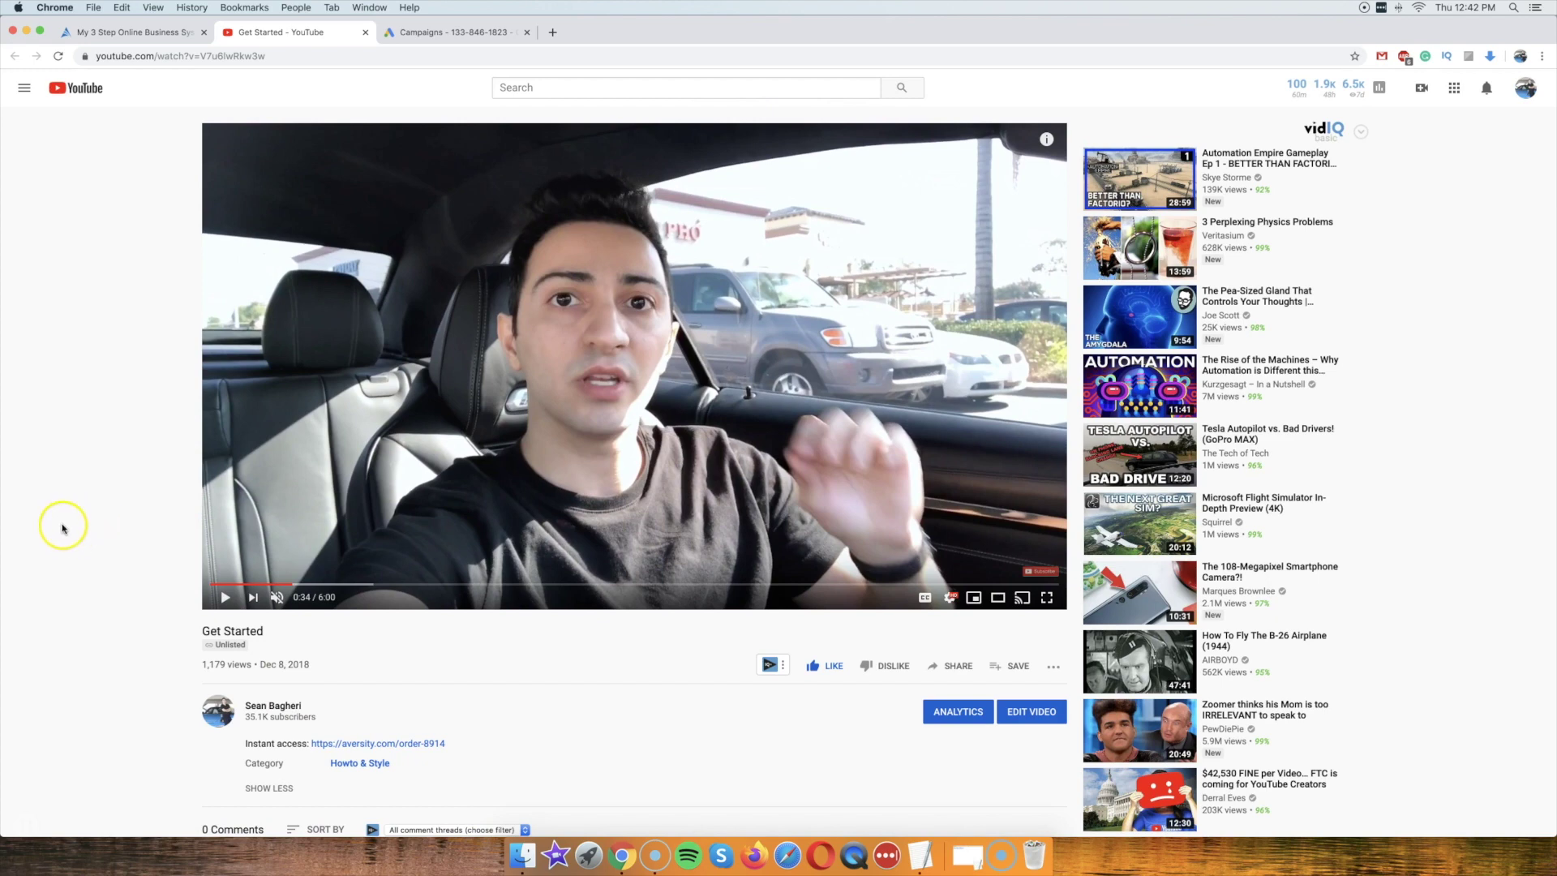
{"action": "scroll", "coordinate": [48, 528], "scroll_direction": "down", "scroll_amount": 1}
{"action": "scroll", "coordinate": [45, 511], "scroll_direction": "up", "scroll_amount": 1}
{"action": "scroll", "coordinate": [400, 584], "scroll_direction": "down", "scroll_amount": 5}
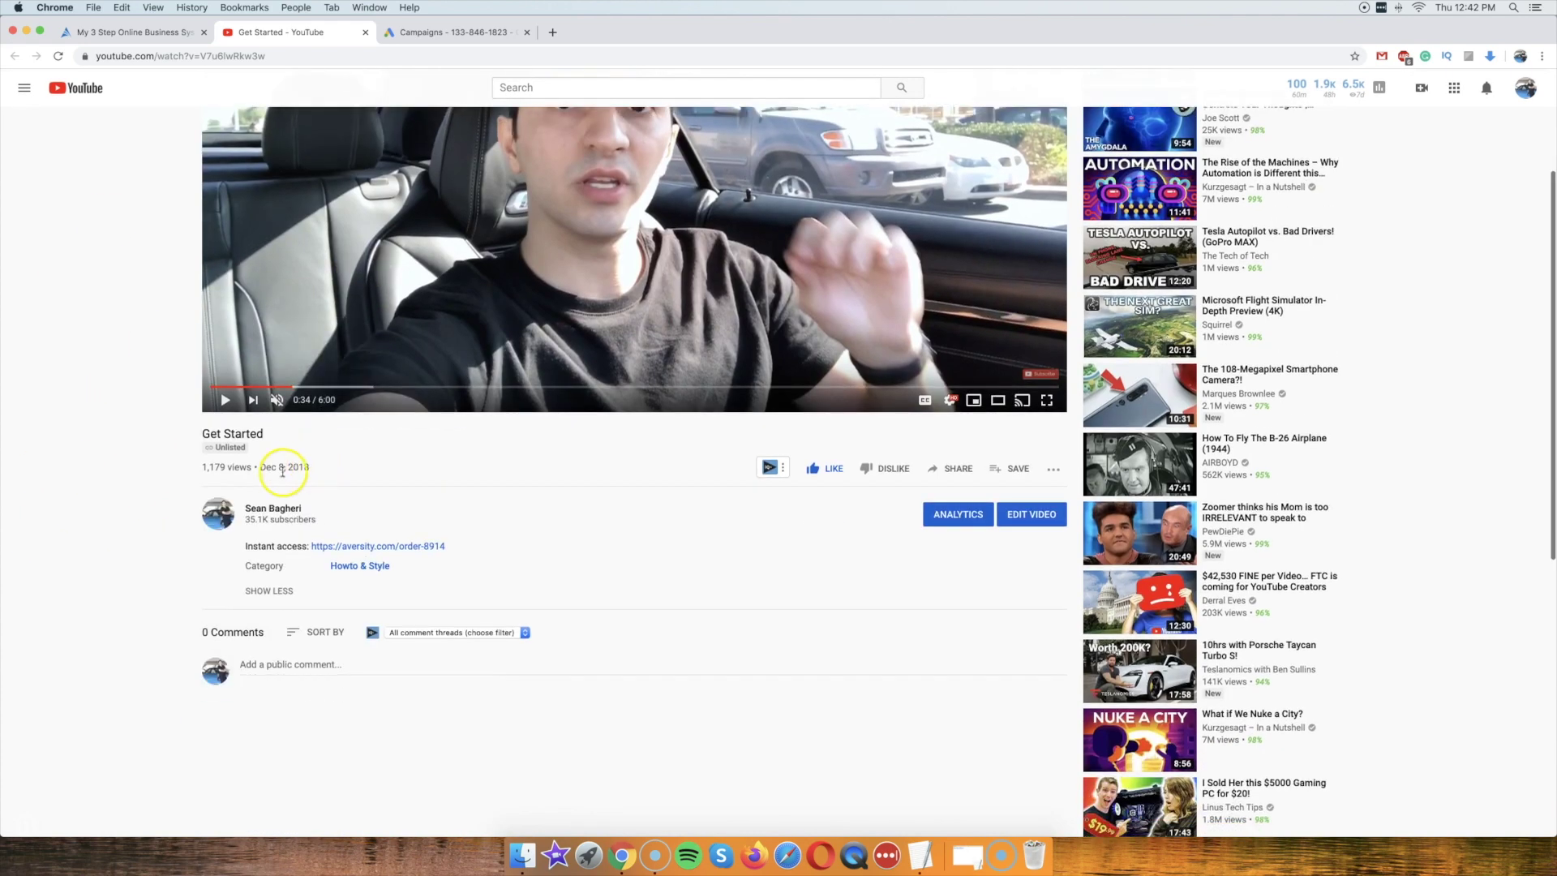
{"action": "scroll", "coordinate": [282, 470], "scroll_direction": "up", "scroll_amount": 3}
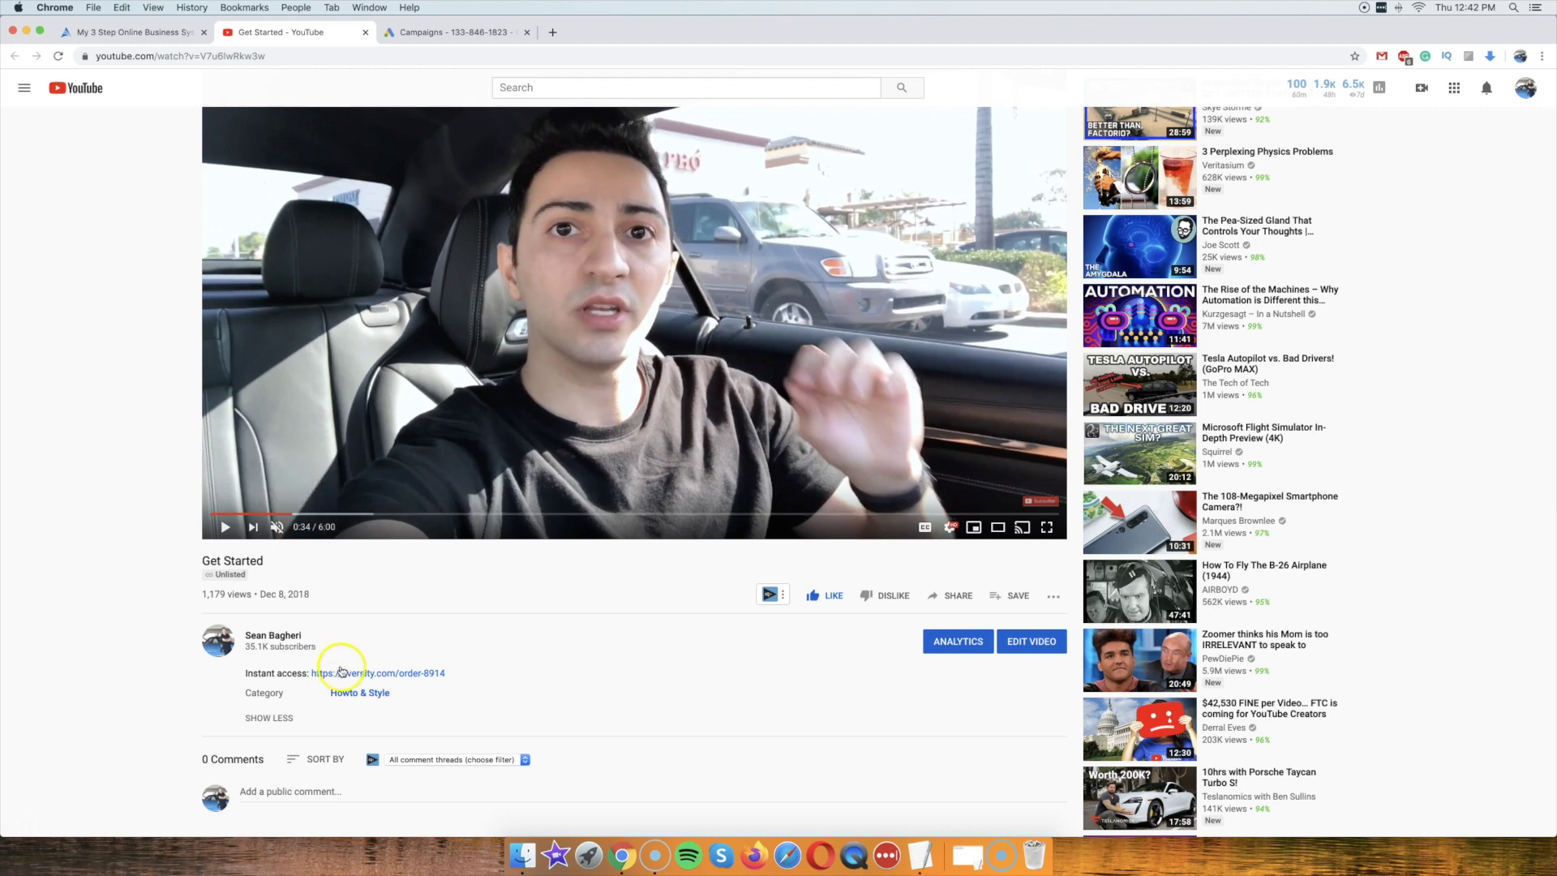
{"action": "scroll", "coordinate": [71, 185], "scroll_direction": "up", "scroll_amount": 2}
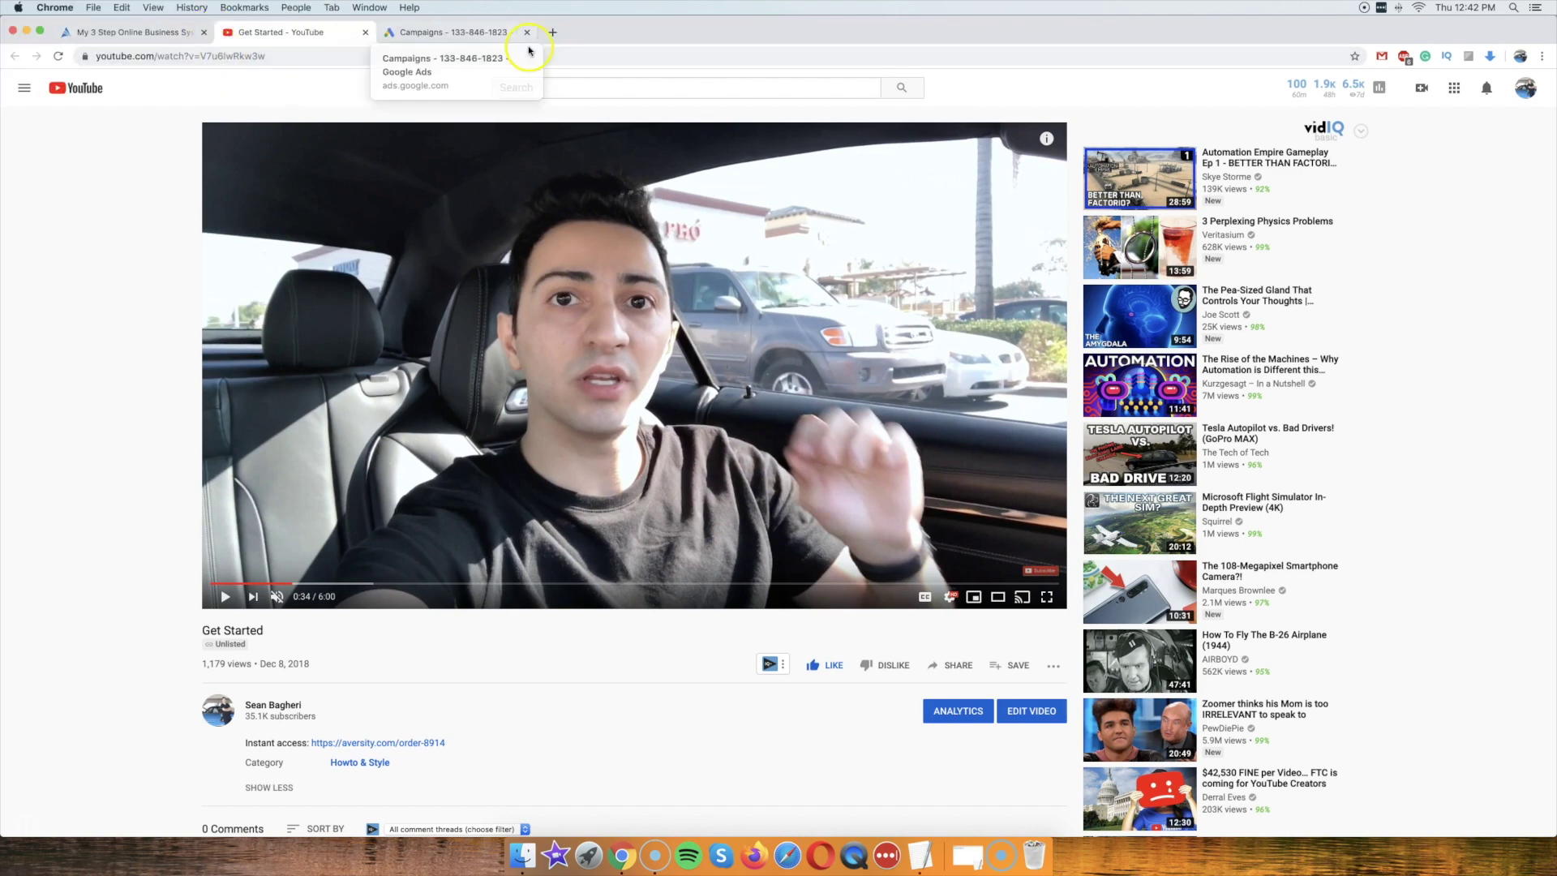
{"action": "left_click", "coordinate": [447, 32]}
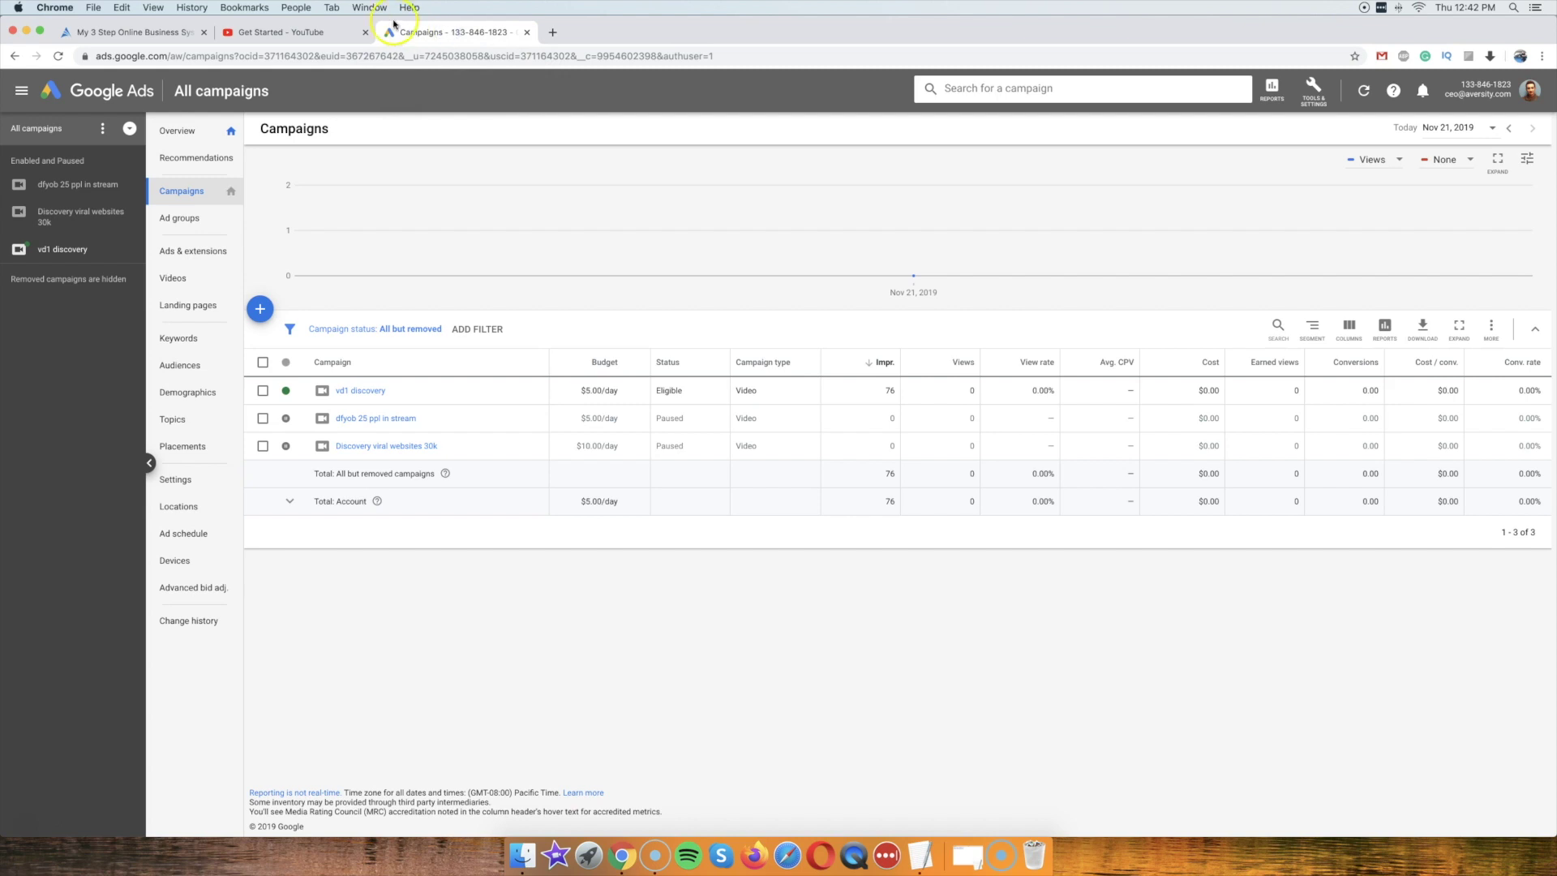
From the All campaigns overview, start a new campaign with the blue + button.
{"action": "left_click", "coordinate": [371, 32]}
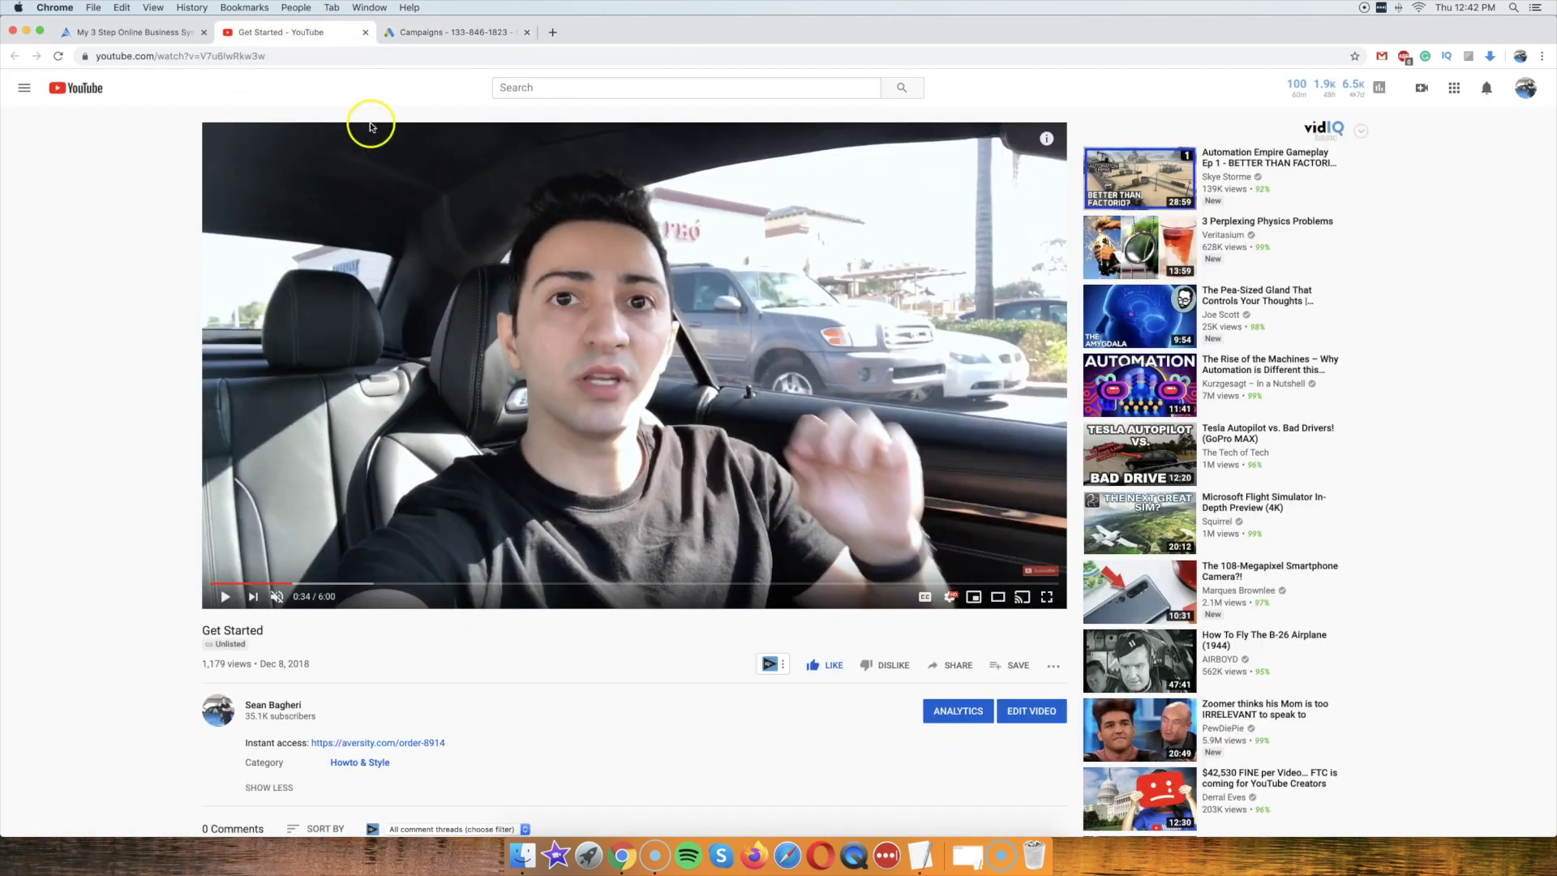
{"action": "left_click", "coordinate": [415, 34]}
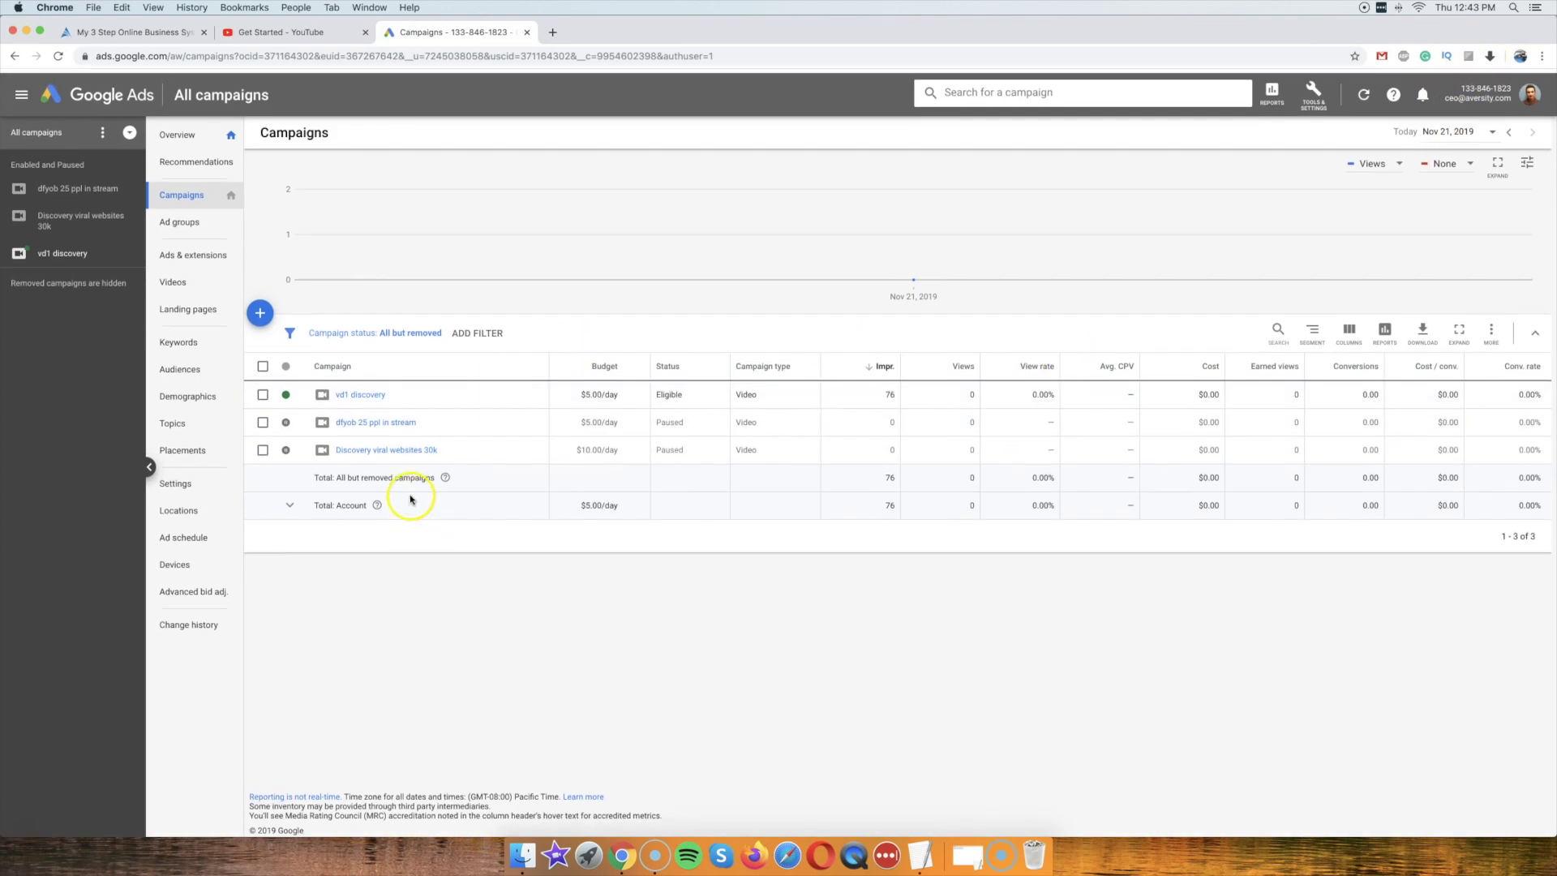
{"action": "left_click", "coordinate": [268, 316]}
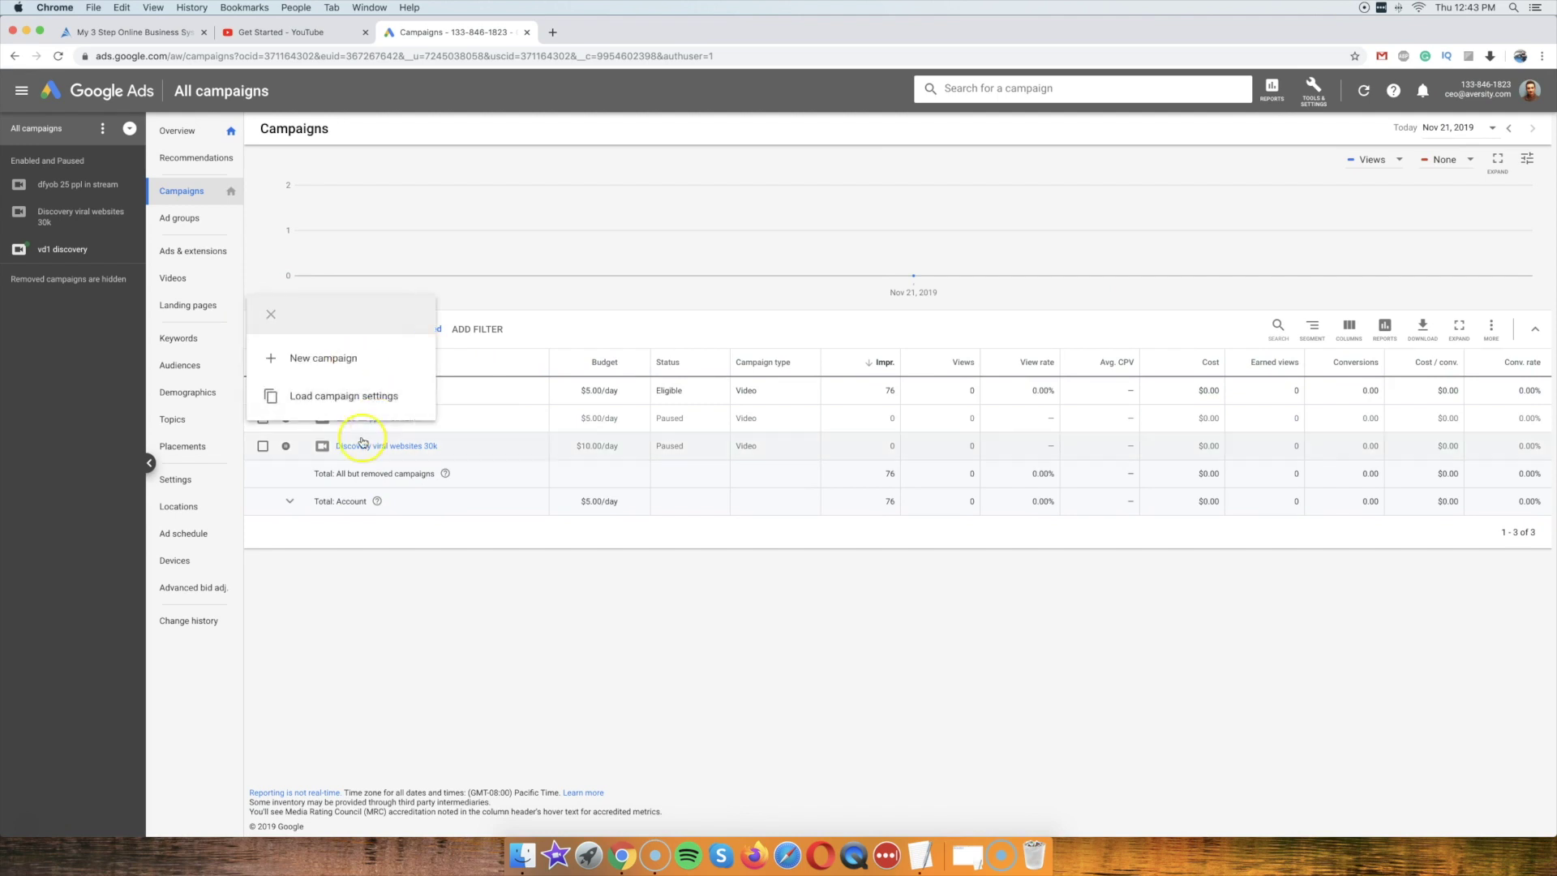
{"action": "left_click", "coordinate": [330, 358]}
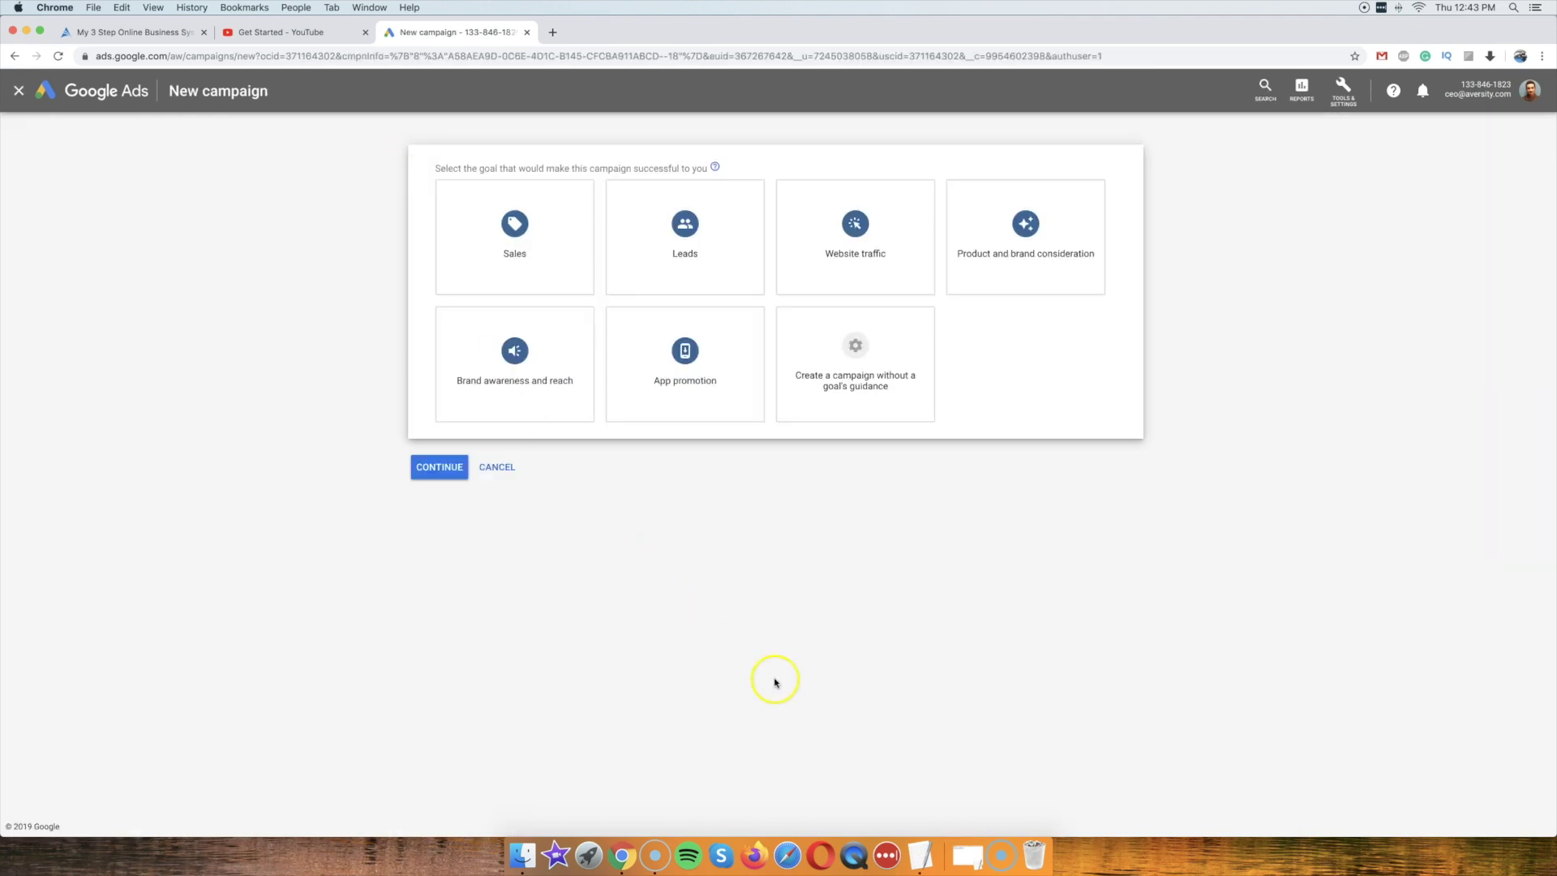
Choose to create a campaign without a goal's guidance and pick the Video campaign type.
{"action": "left_click", "coordinate": [967, 855]}
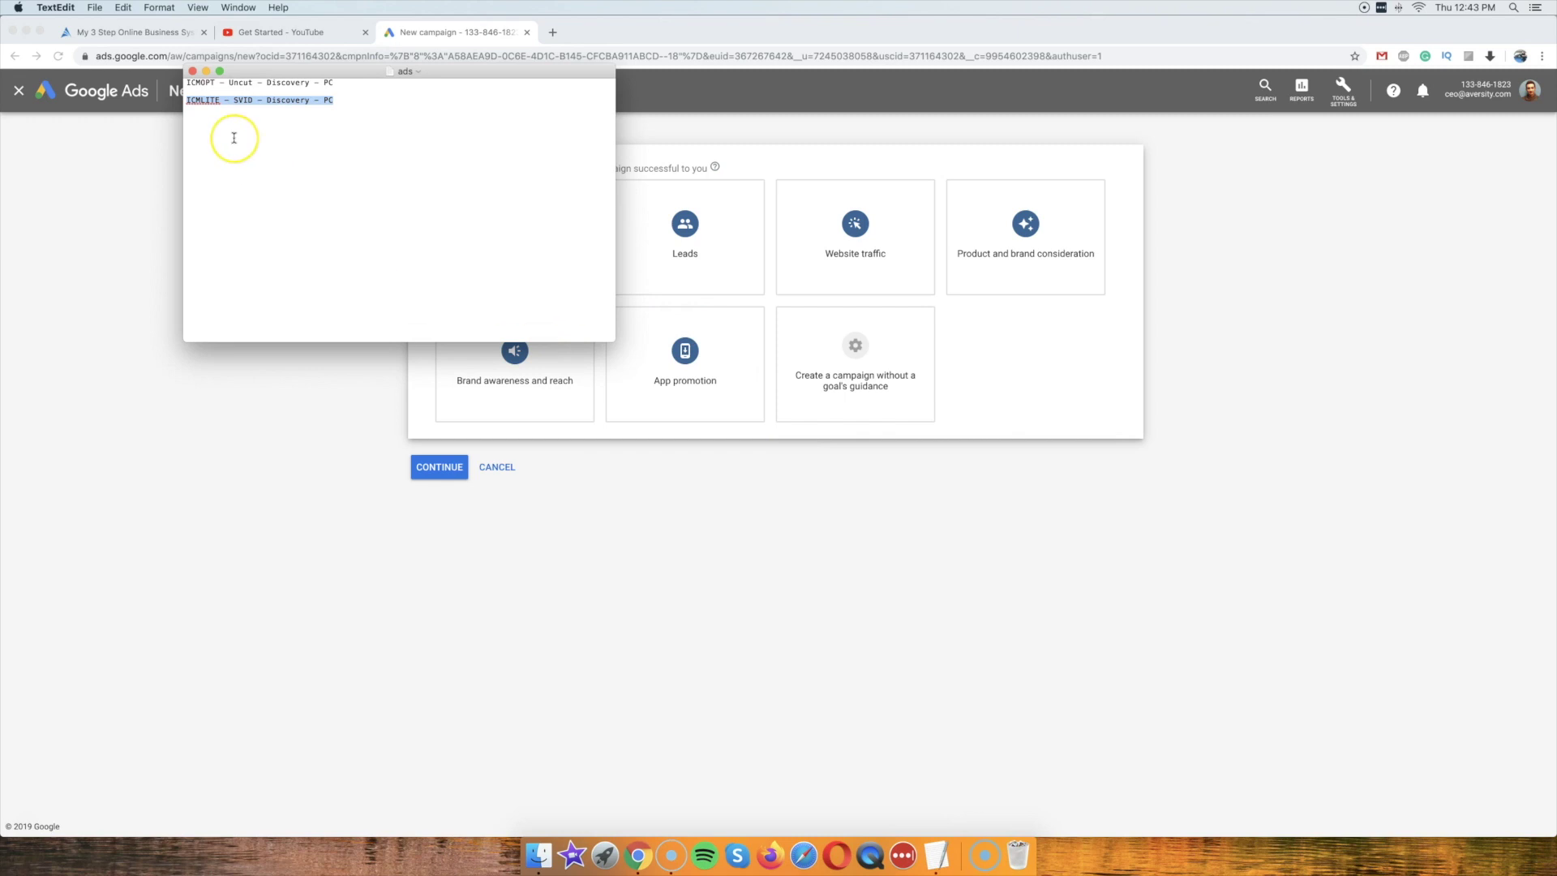
{"action": "left_click", "coordinate": [205, 74]}
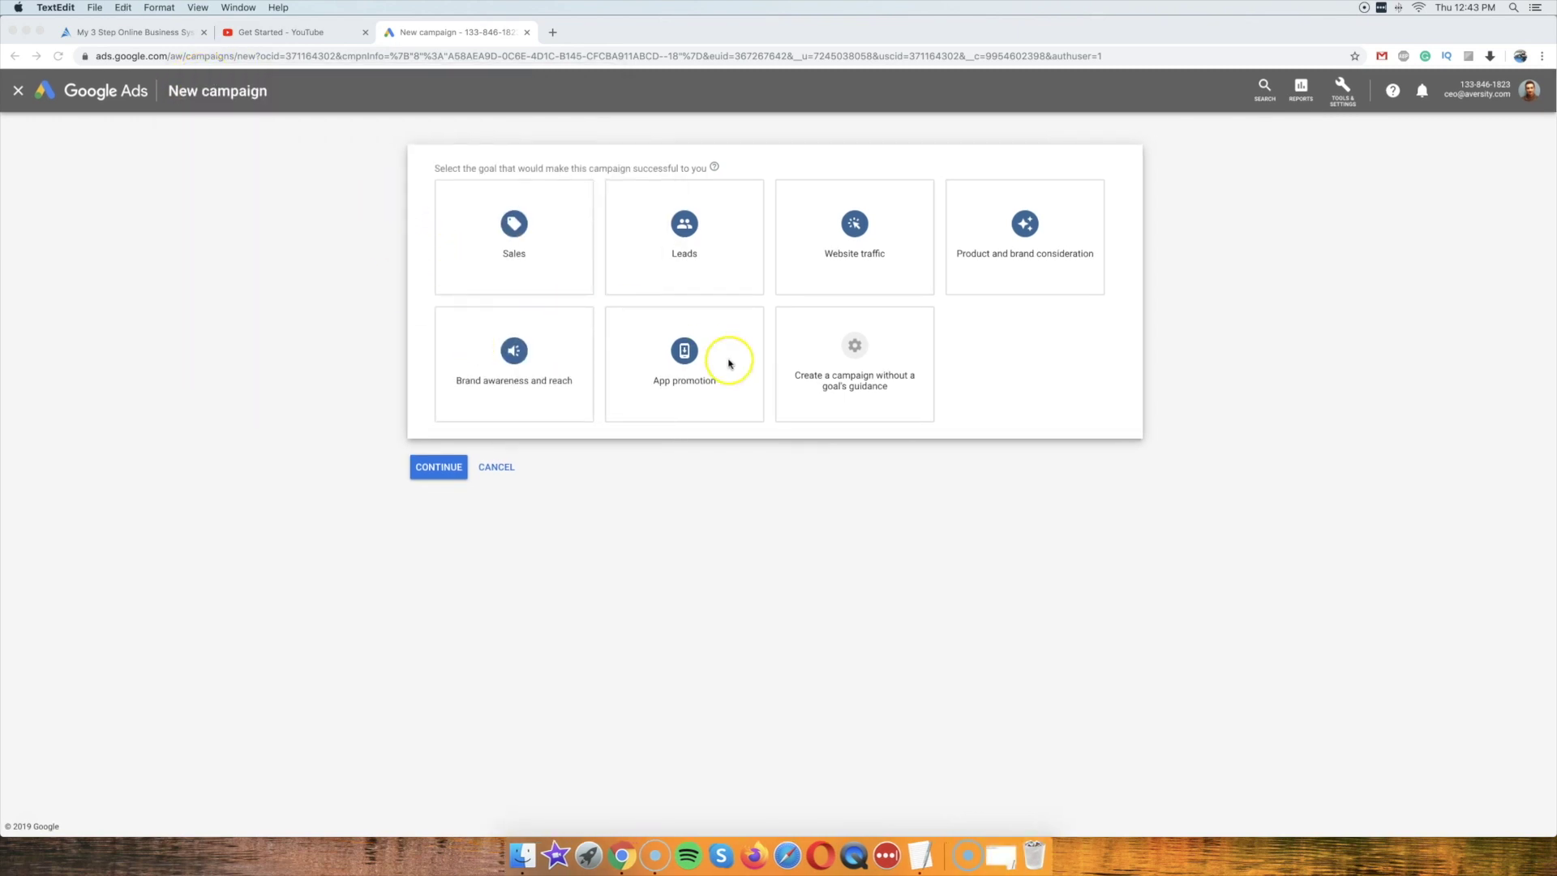
{"action": "left_click", "coordinate": [822, 368]}
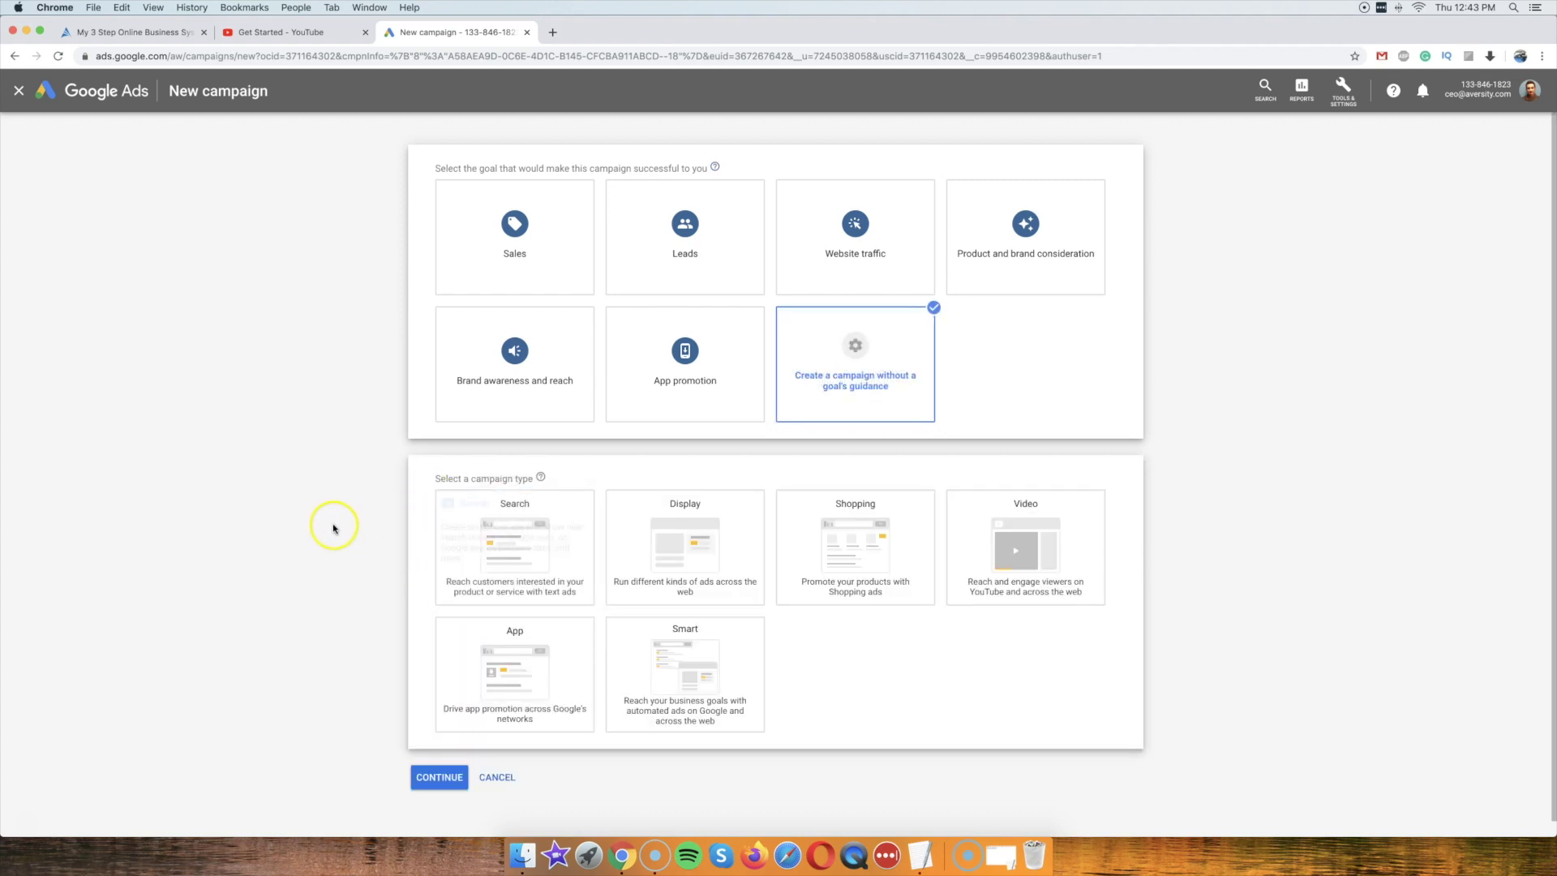
{"action": "scroll", "coordinate": [332, 528], "scroll_direction": "down", "scroll_amount": 1}
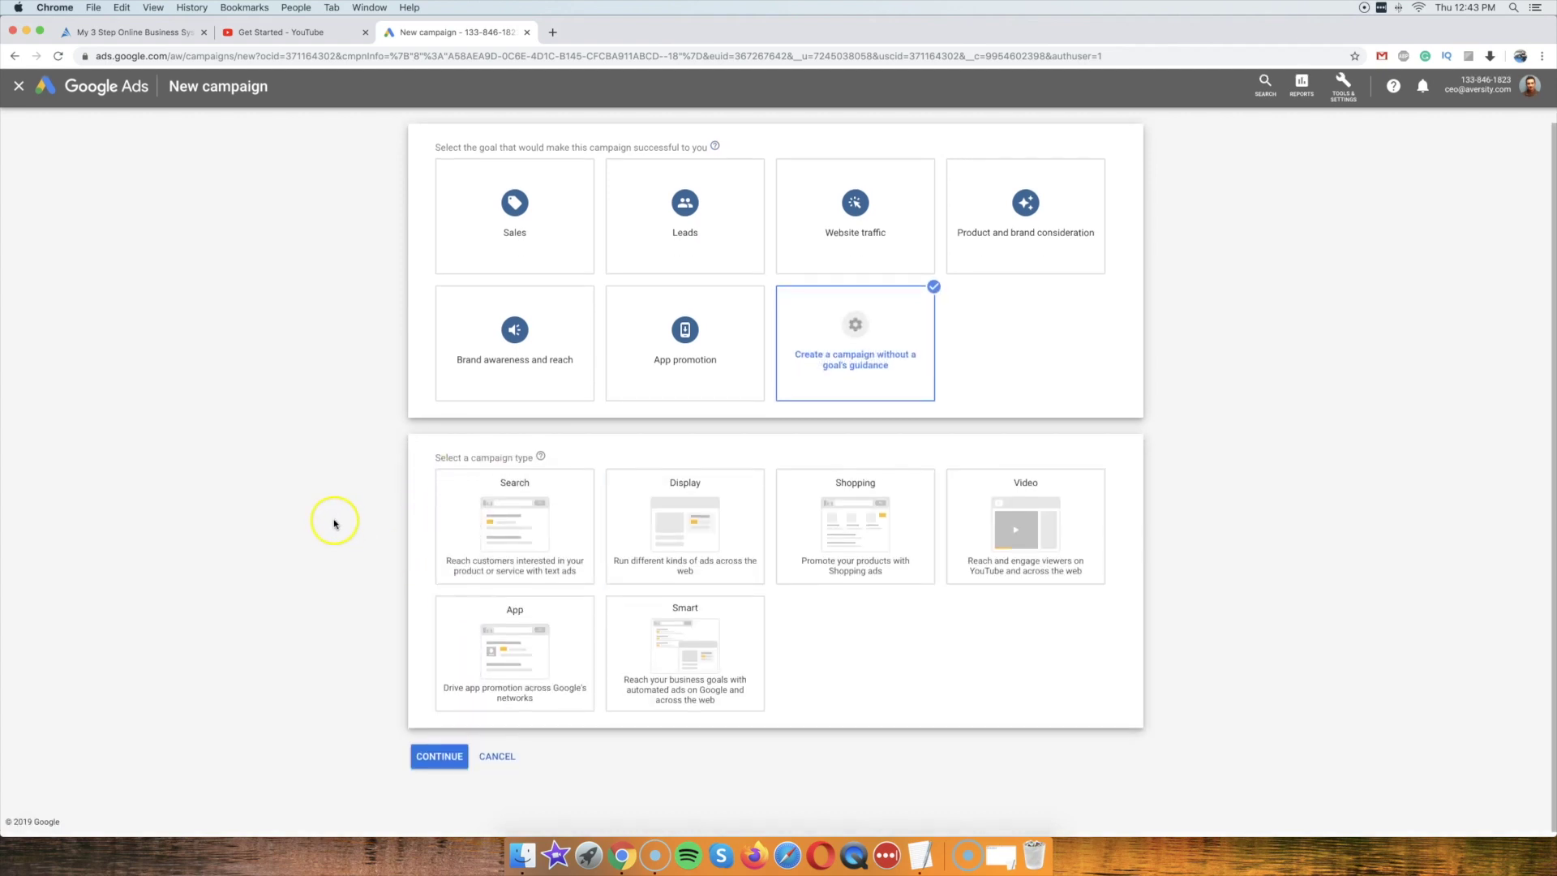
{"action": "left_click", "coordinate": [1059, 525]}
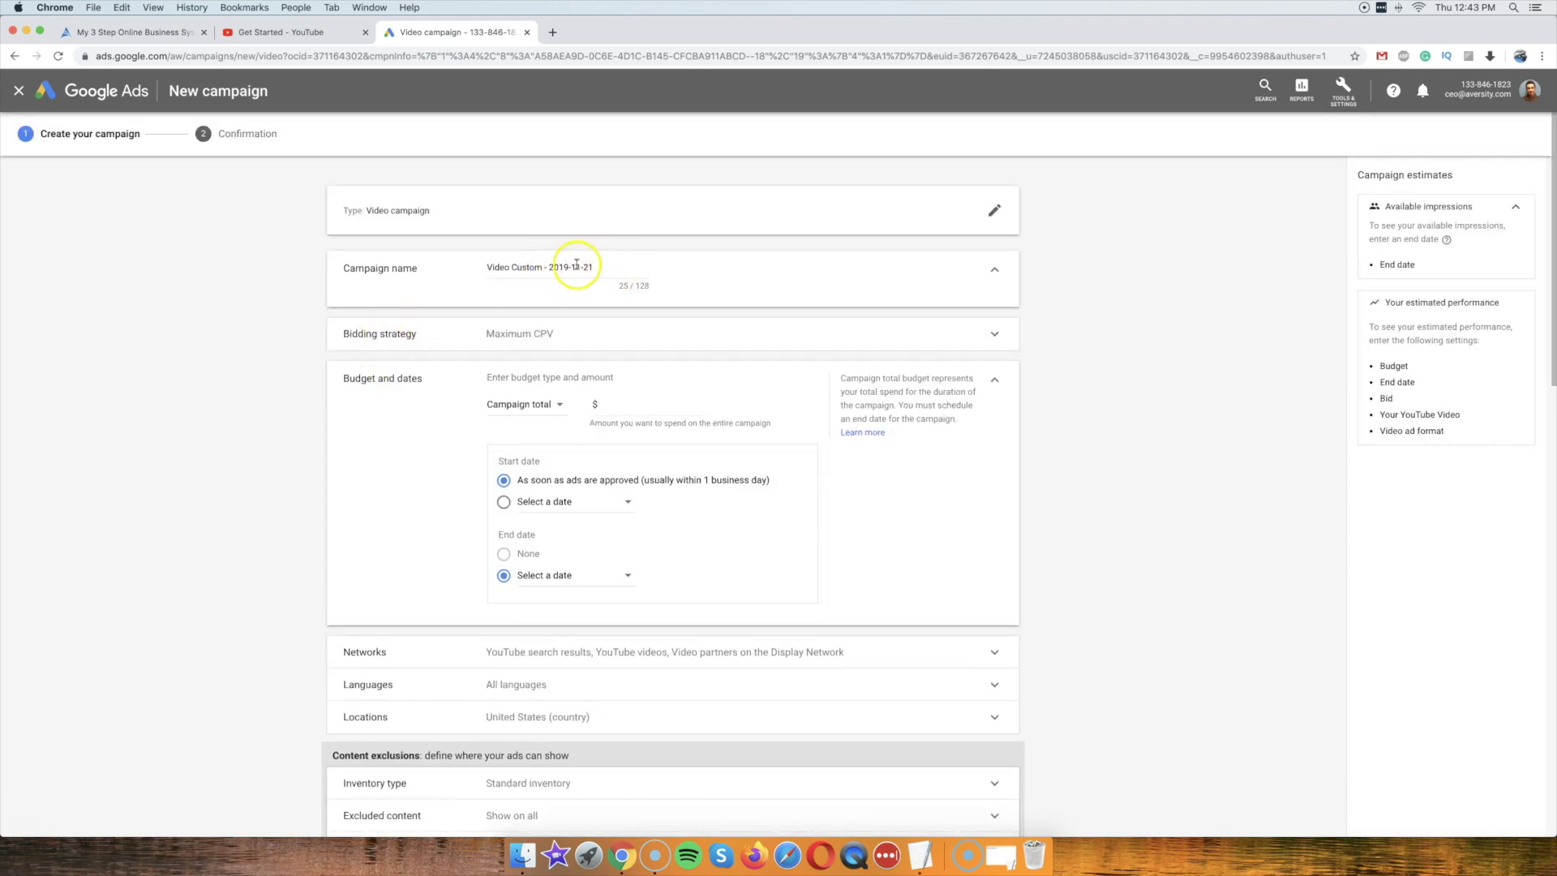
Replace the default campaign name with the pasted 'ICMLITE - SVID - Discovery - PC'.
{"action": "left_click", "coordinate": [576, 265]}
{"action": "key", "text": "super+a"}
{"action": "type", "text": "ICMLITE - SVID - Discovery - PC"}
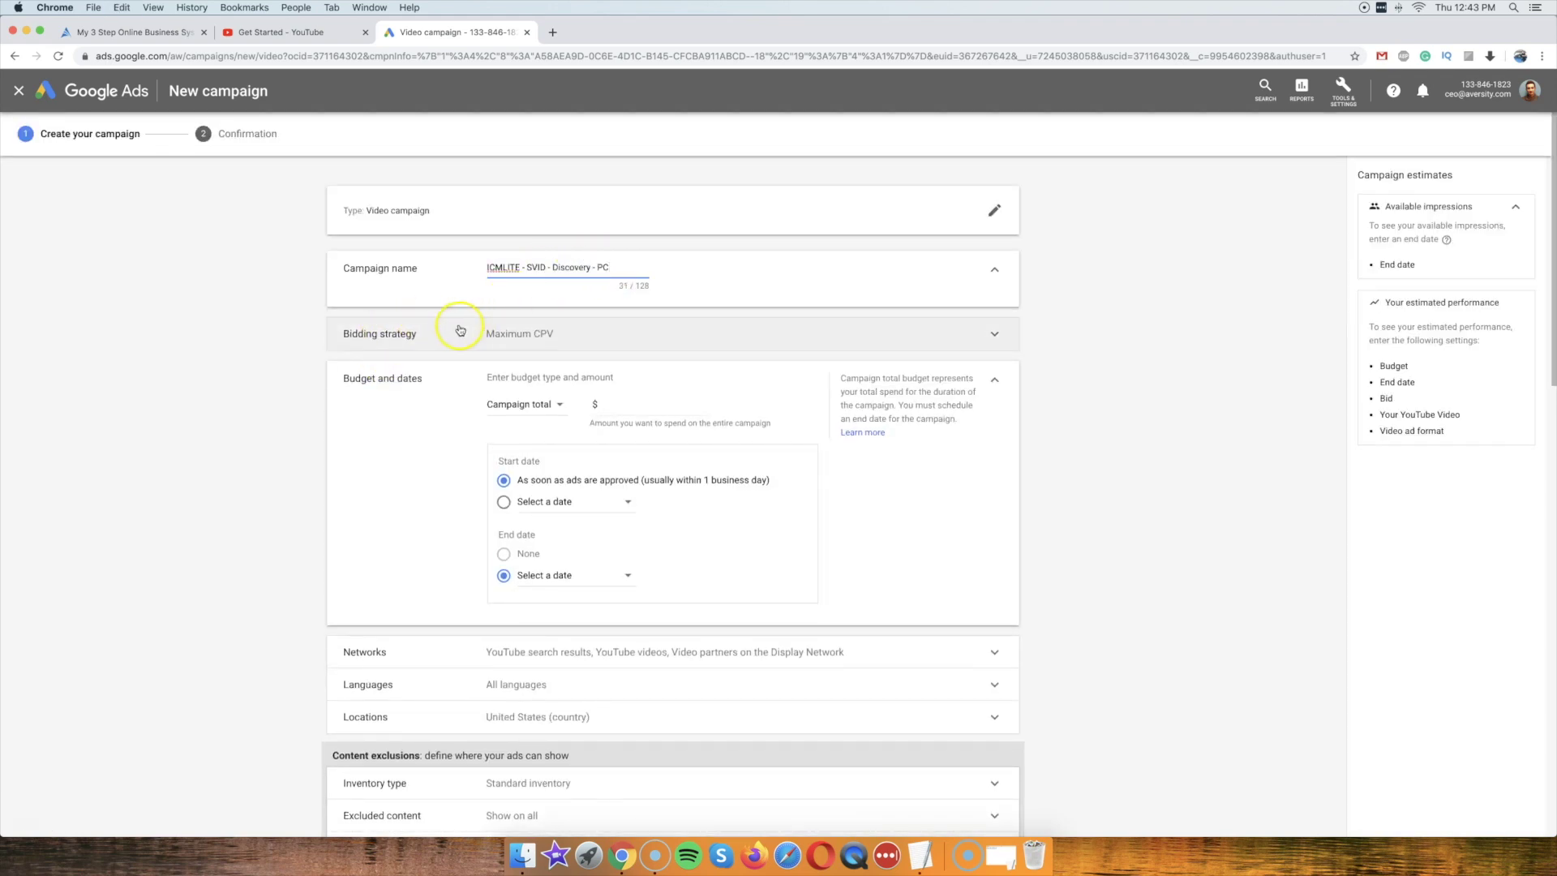
{"action": "left_click", "coordinate": [226, 324]}
{"action": "double_click", "coordinate": [511, 268]}
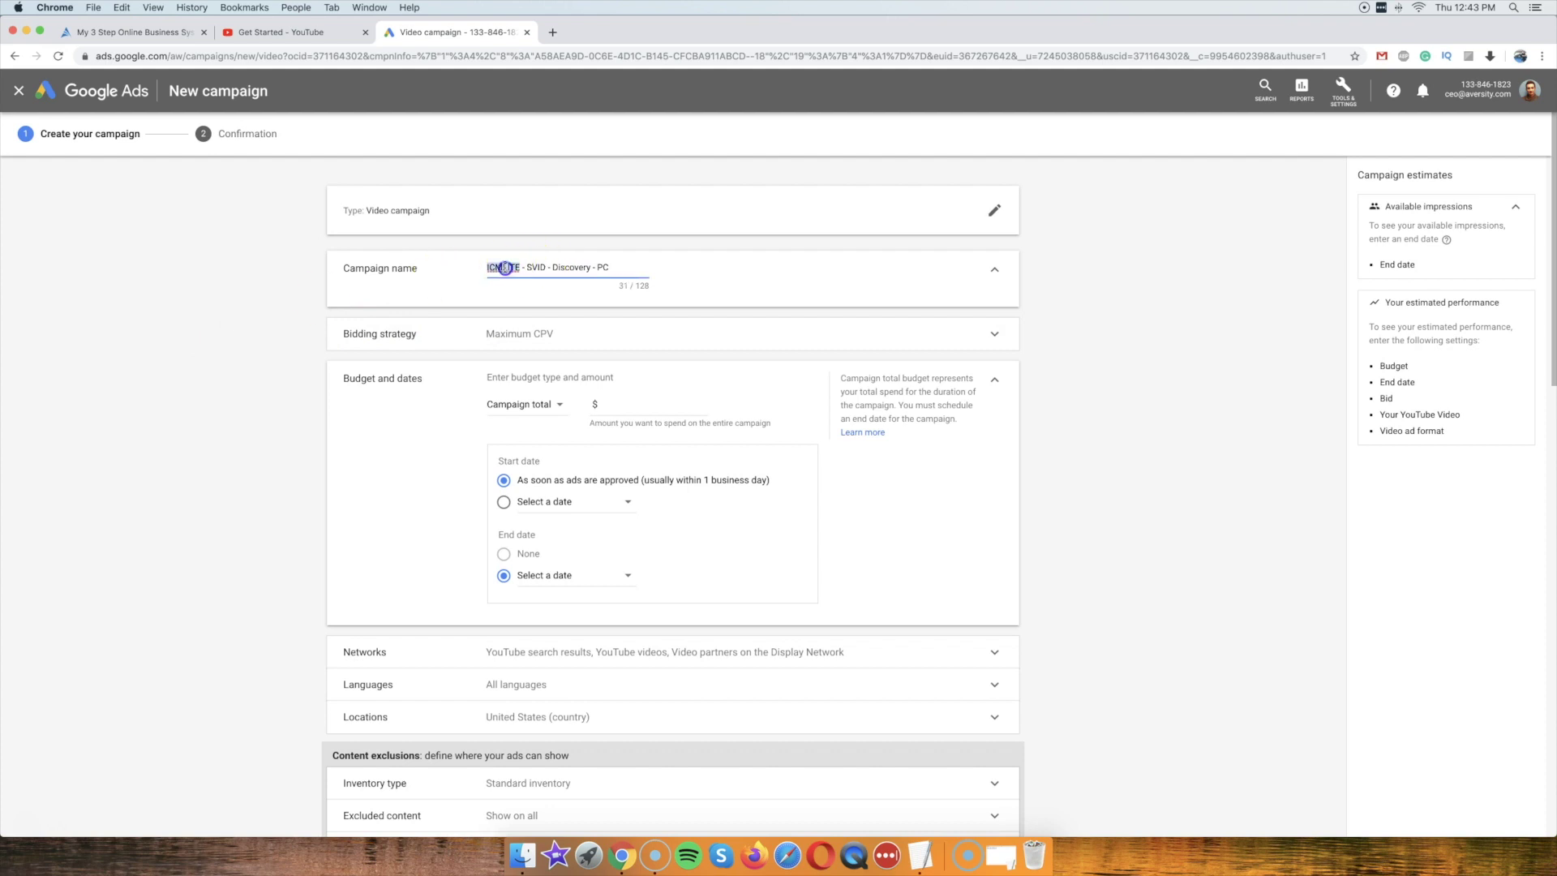
{"action": "left_click", "coordinate": [531, 267]}
{"action": "left_click", "coordinate": [539, 267]}
{"action": "left_click", "coordinate": [201, 377]}
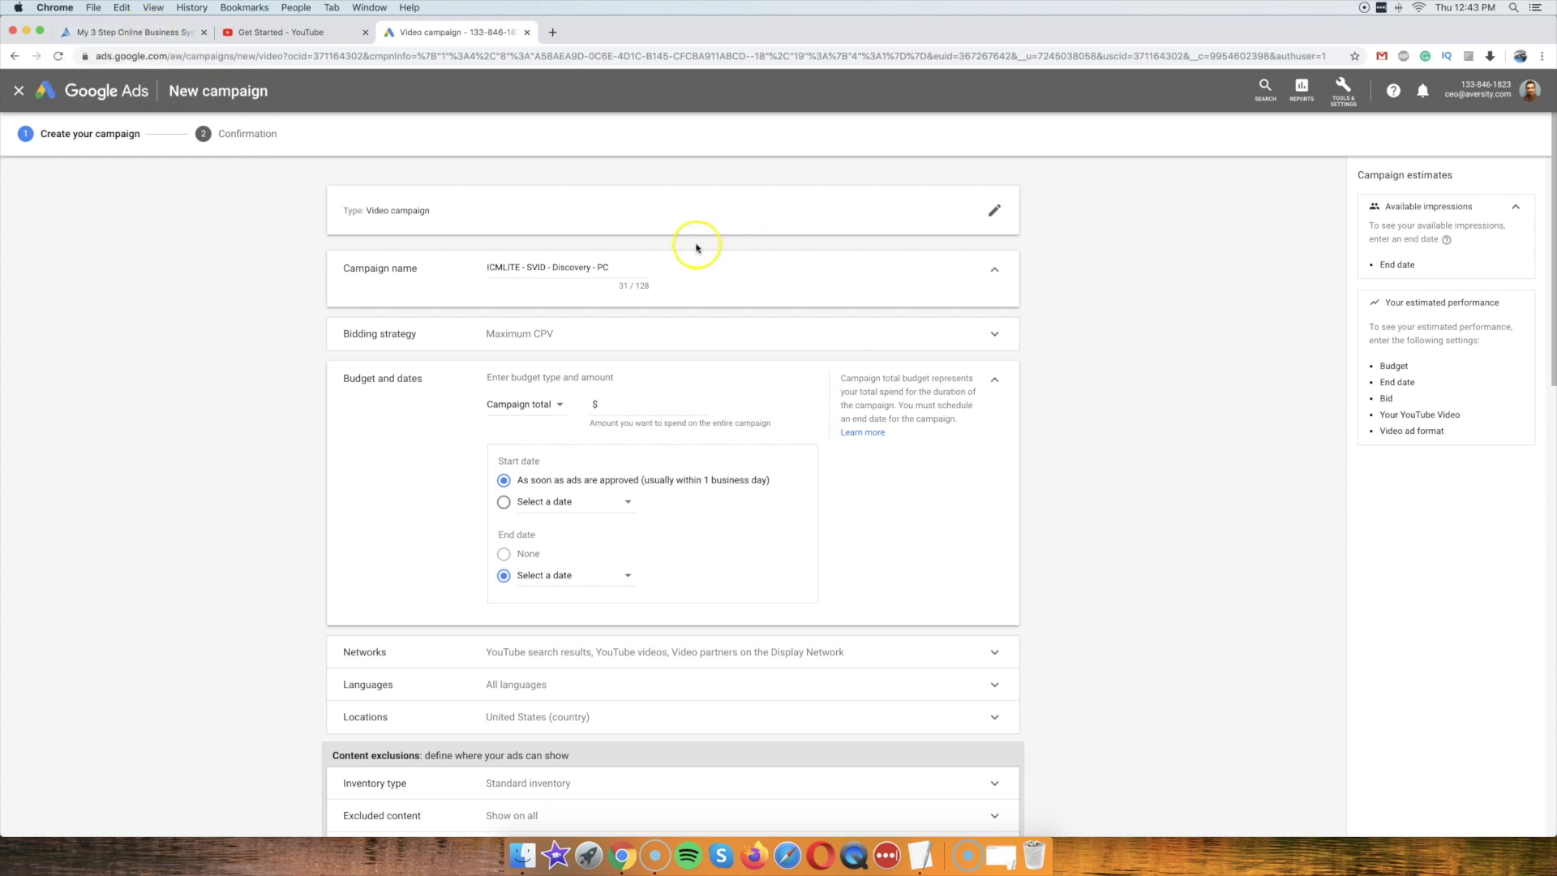
{"action": "left_click_drag", "start_coordinate": [621, 266], "coordinate": [468, 264]}
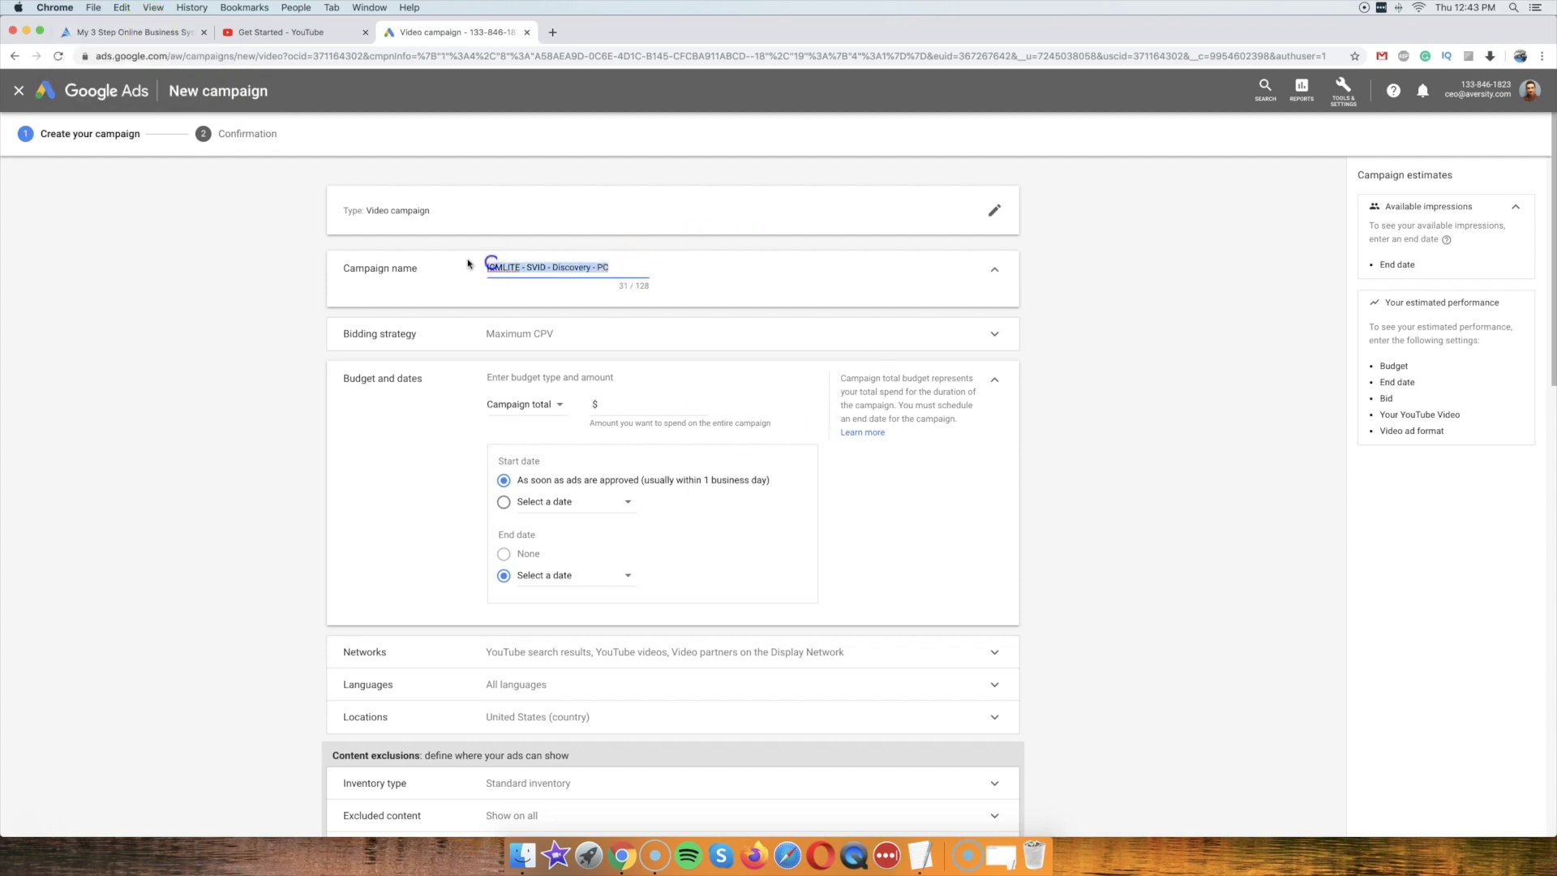
{"action": "left_click", "coordinate": [100, 469]}
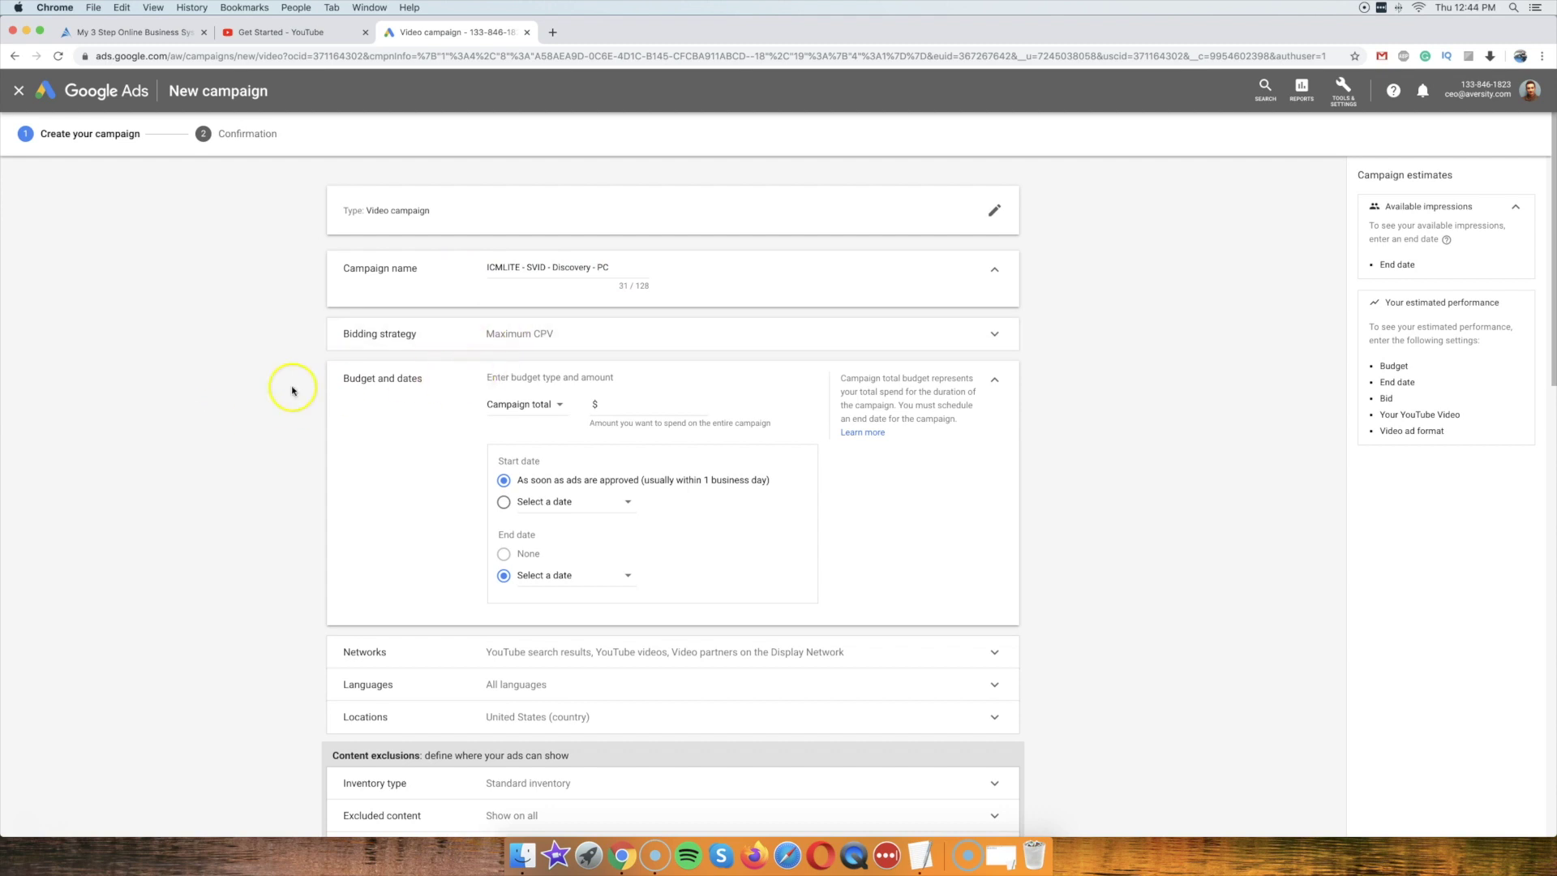
Set the campaign budget type to Daily with a $27.00 amount.
{"action": "scroll", "coordinate": [189, 394], "scroll_direction": "down", "scroll_amount": 3}
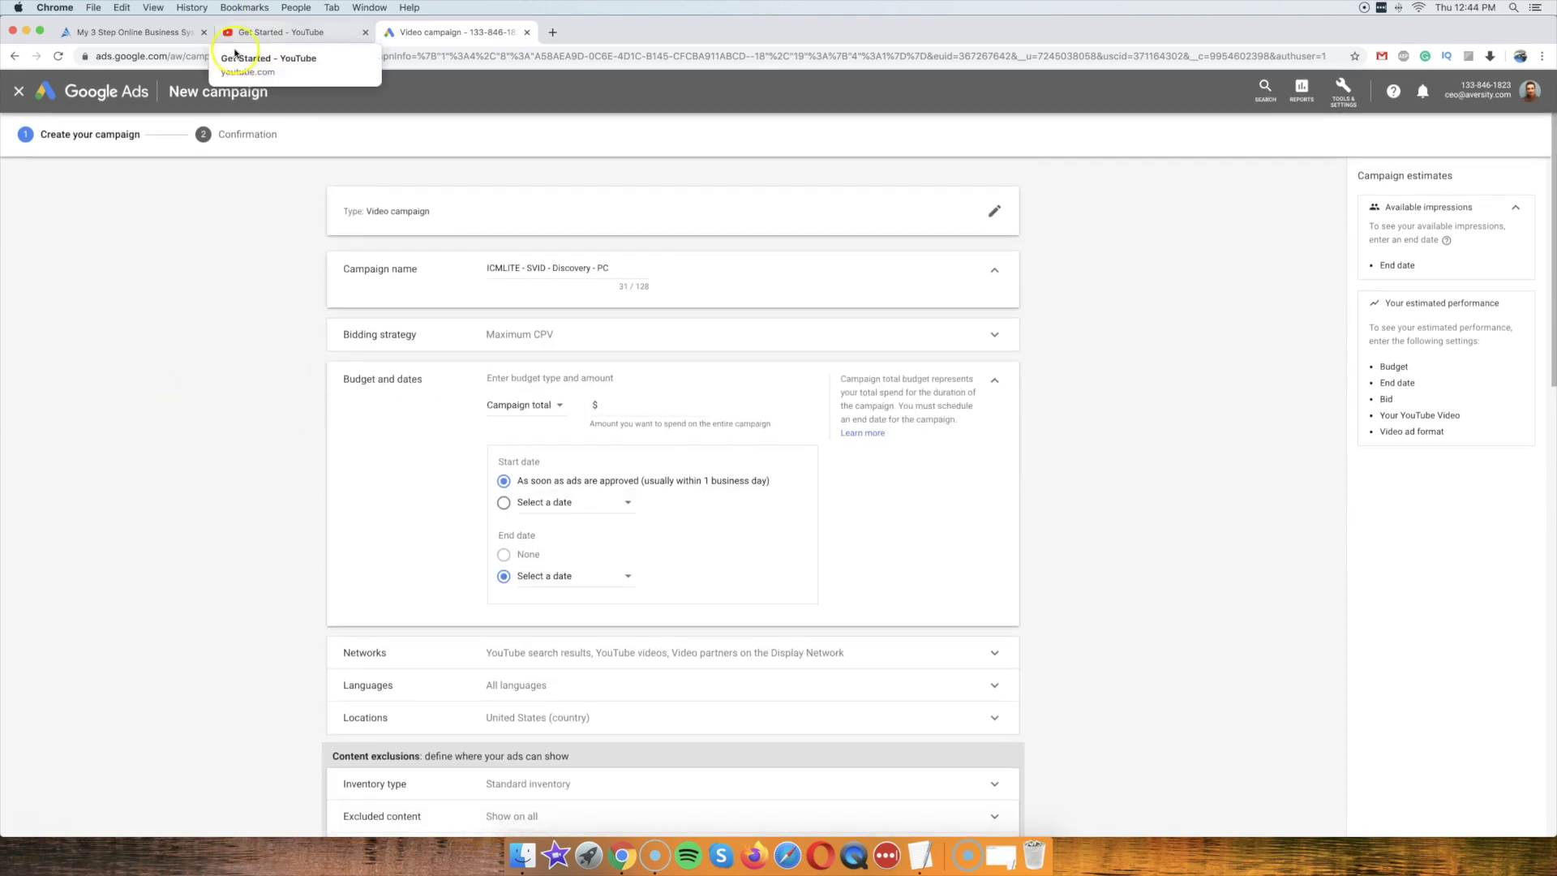
{"action": "left_click", "coordinate": [138, 33]}
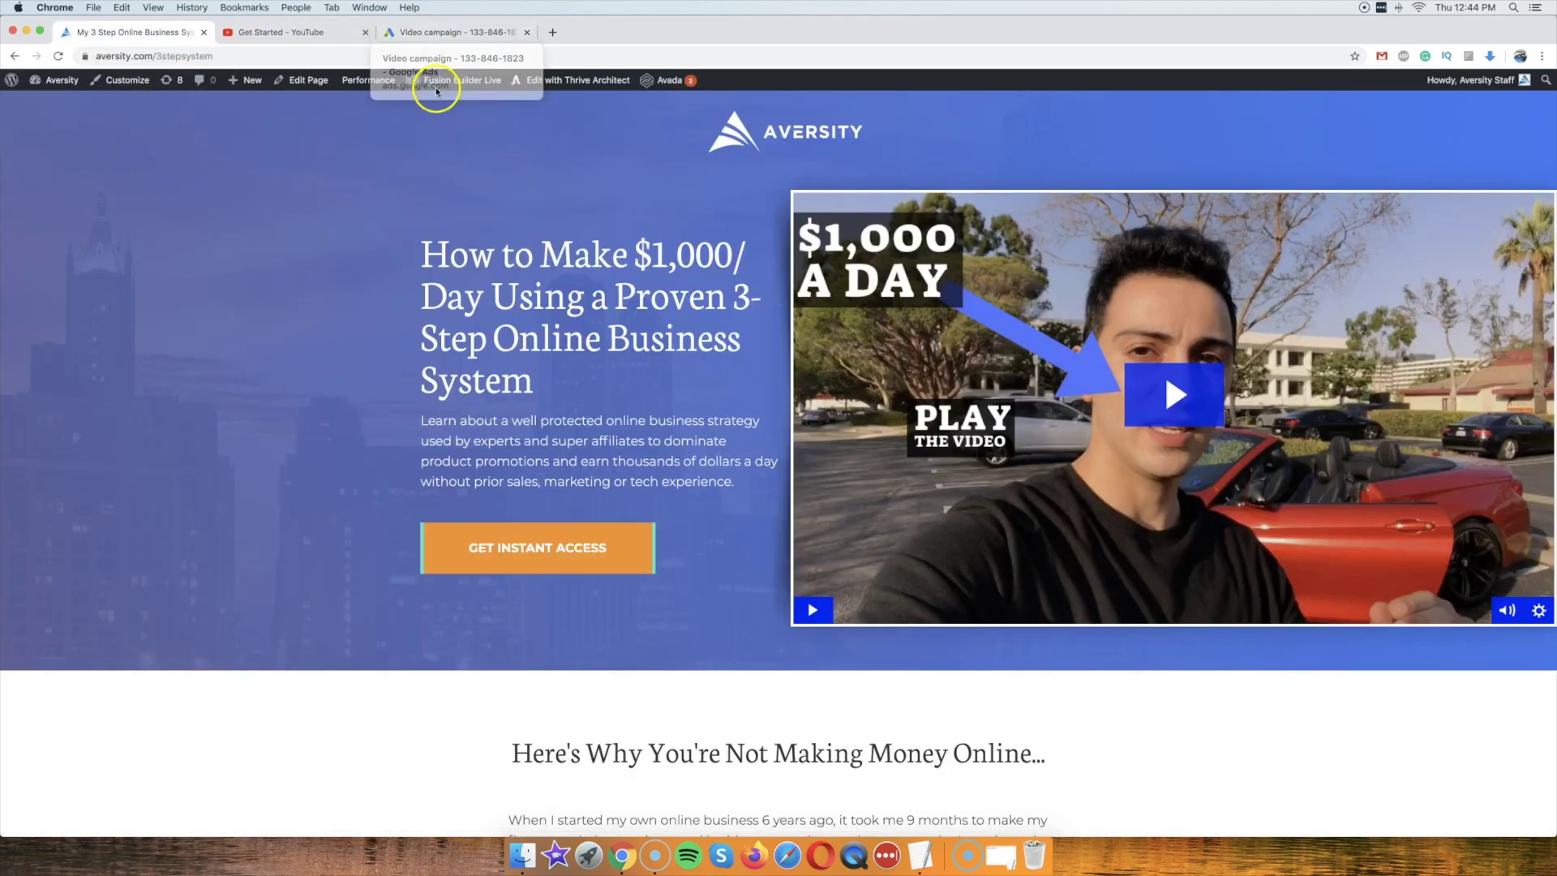
{"action": "left_click", "coordinate": [454, 32]}
{"action": "scroll", "coordinate": [275, 308], "scroll_direction": "down", "scroll_amount": 2}
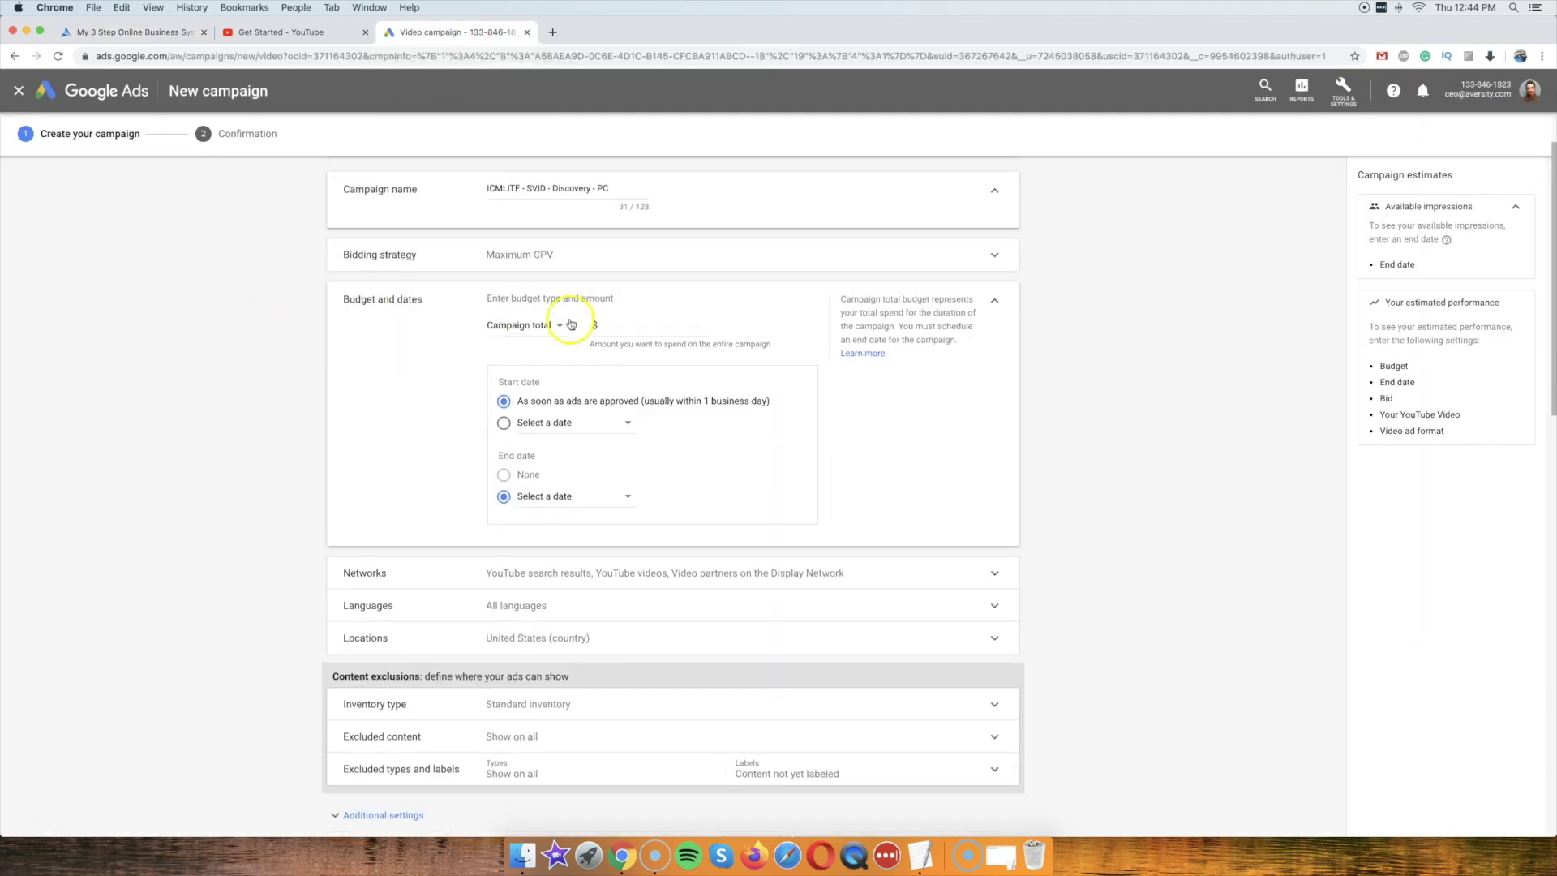
{"action": "left_click", "coordinate": [521, 325]}
{"action": "left_click", "coordinate": [508, 340]}
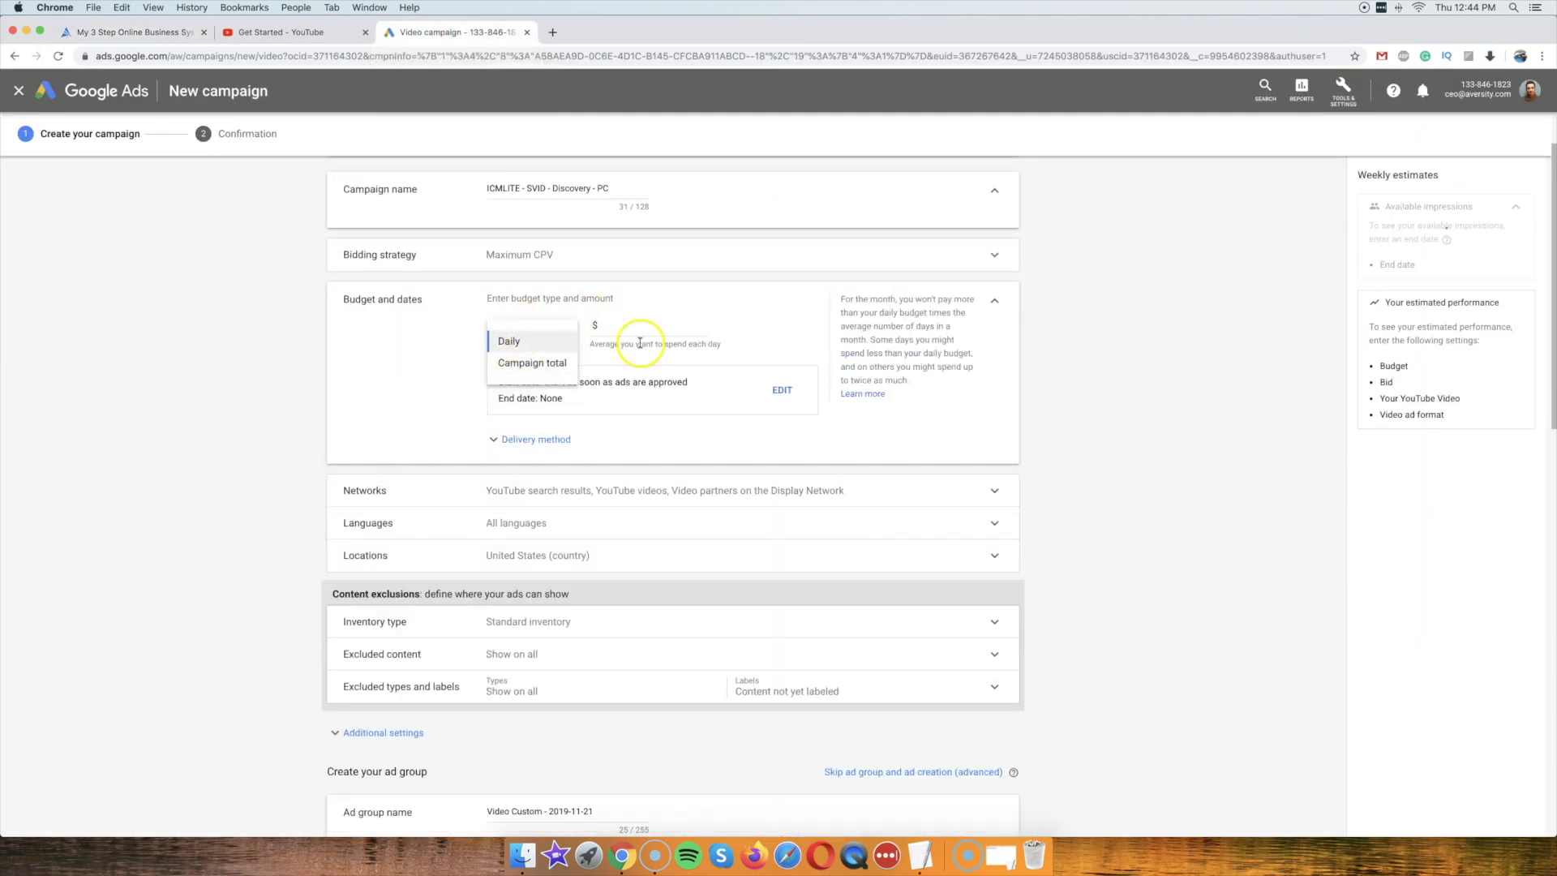
{"action": "left_click", "coordinate": [650, 339]}
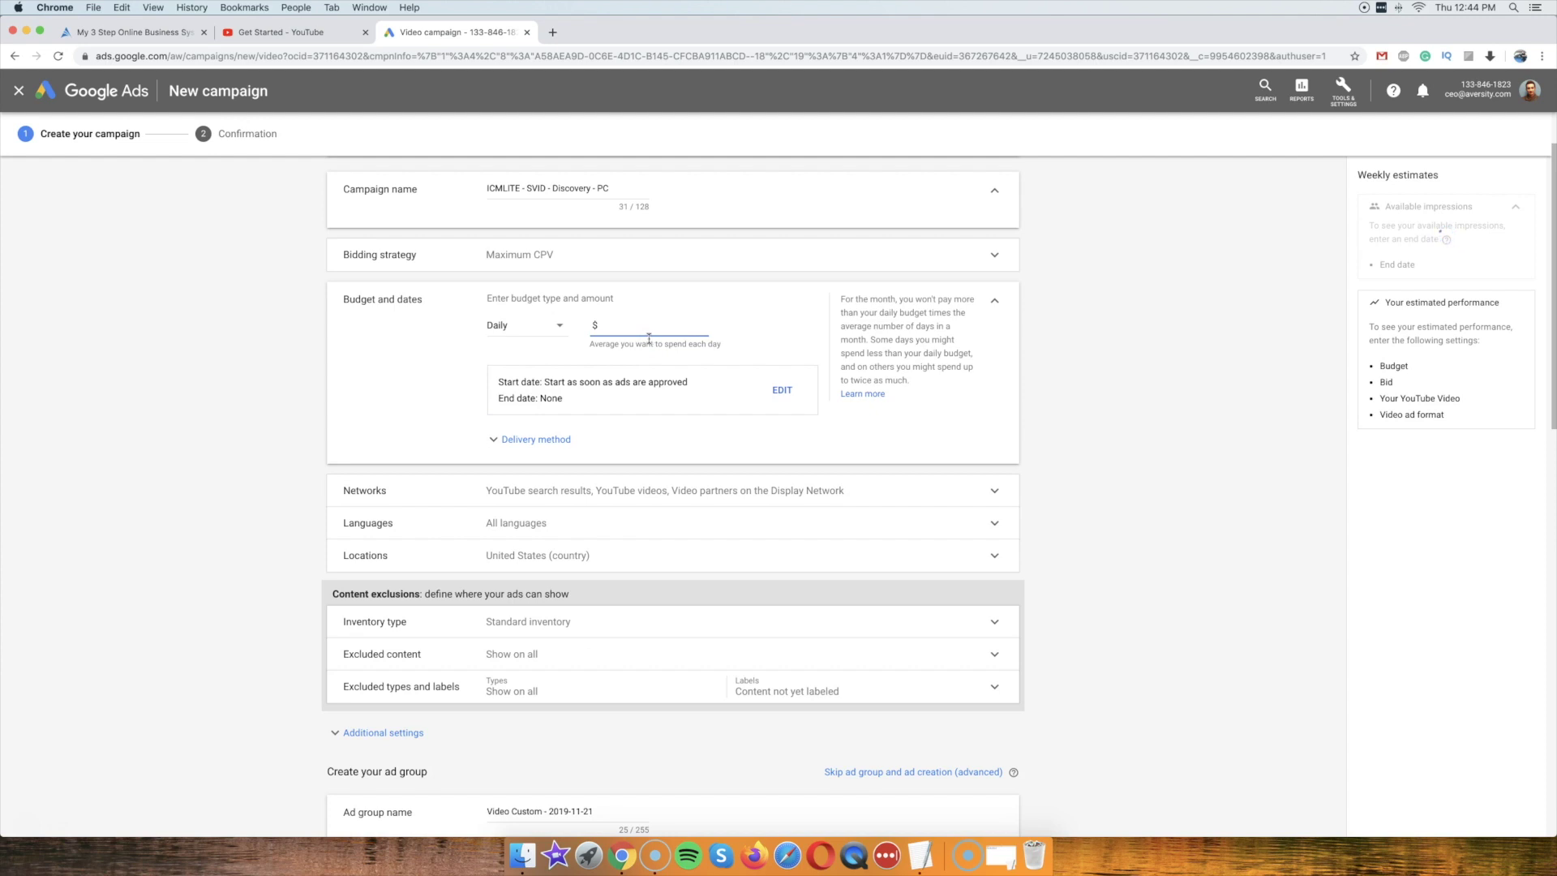
{"action": "type", "text": "2.00"}
{"action": "left_click", "coordinate": [243, 408]}
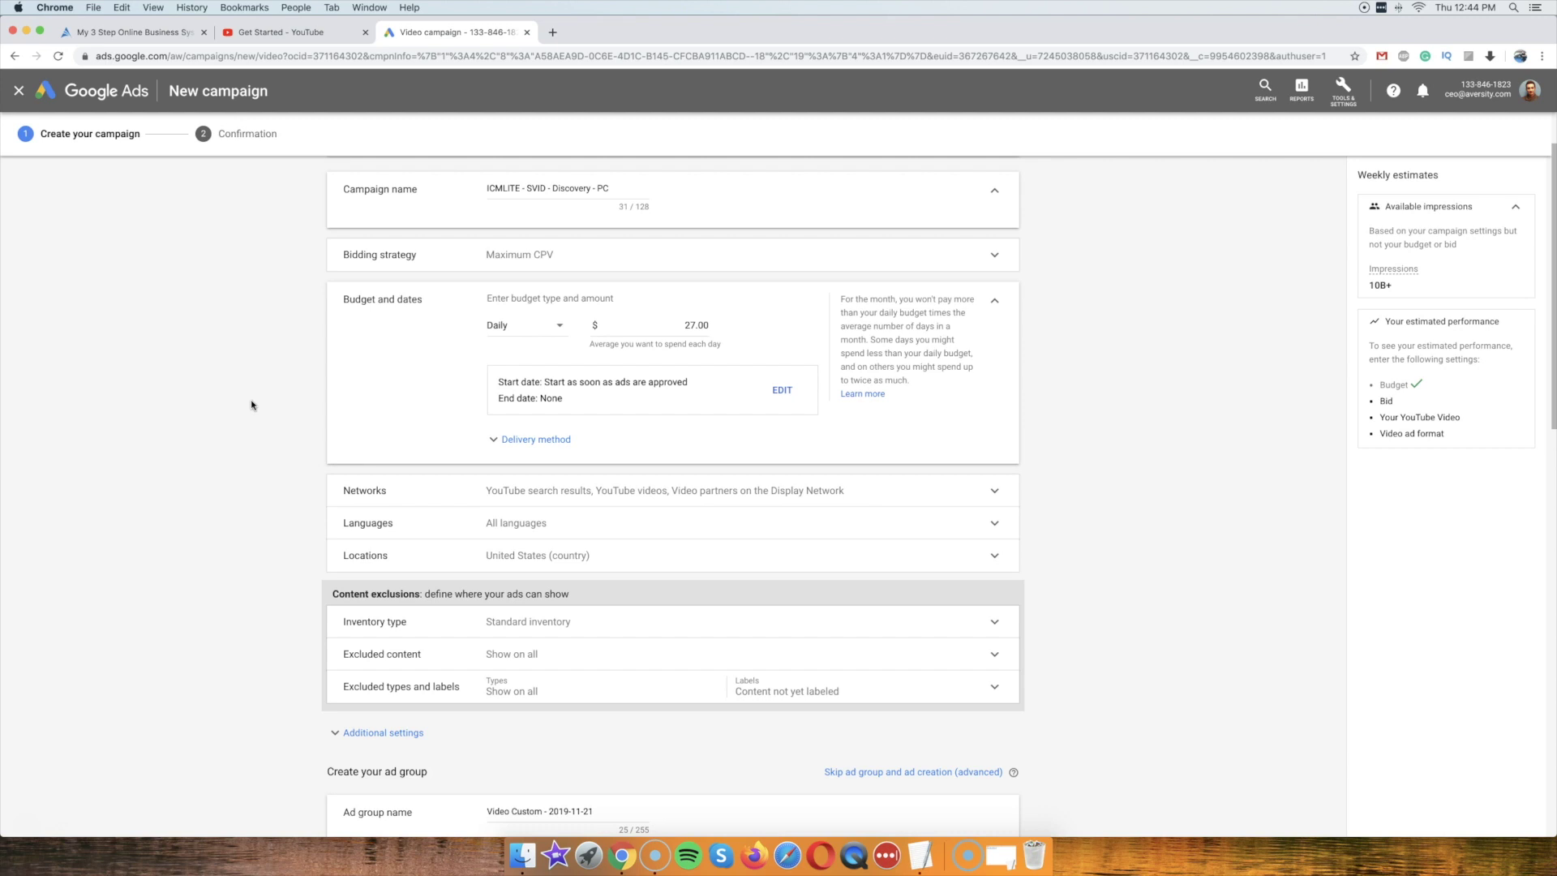
Review the delivery method options, keeping Standard delivery.
{"action": "scroll", "coordinate": [215, 330], "scroll_direction": "down", "scroll_amount": 3}
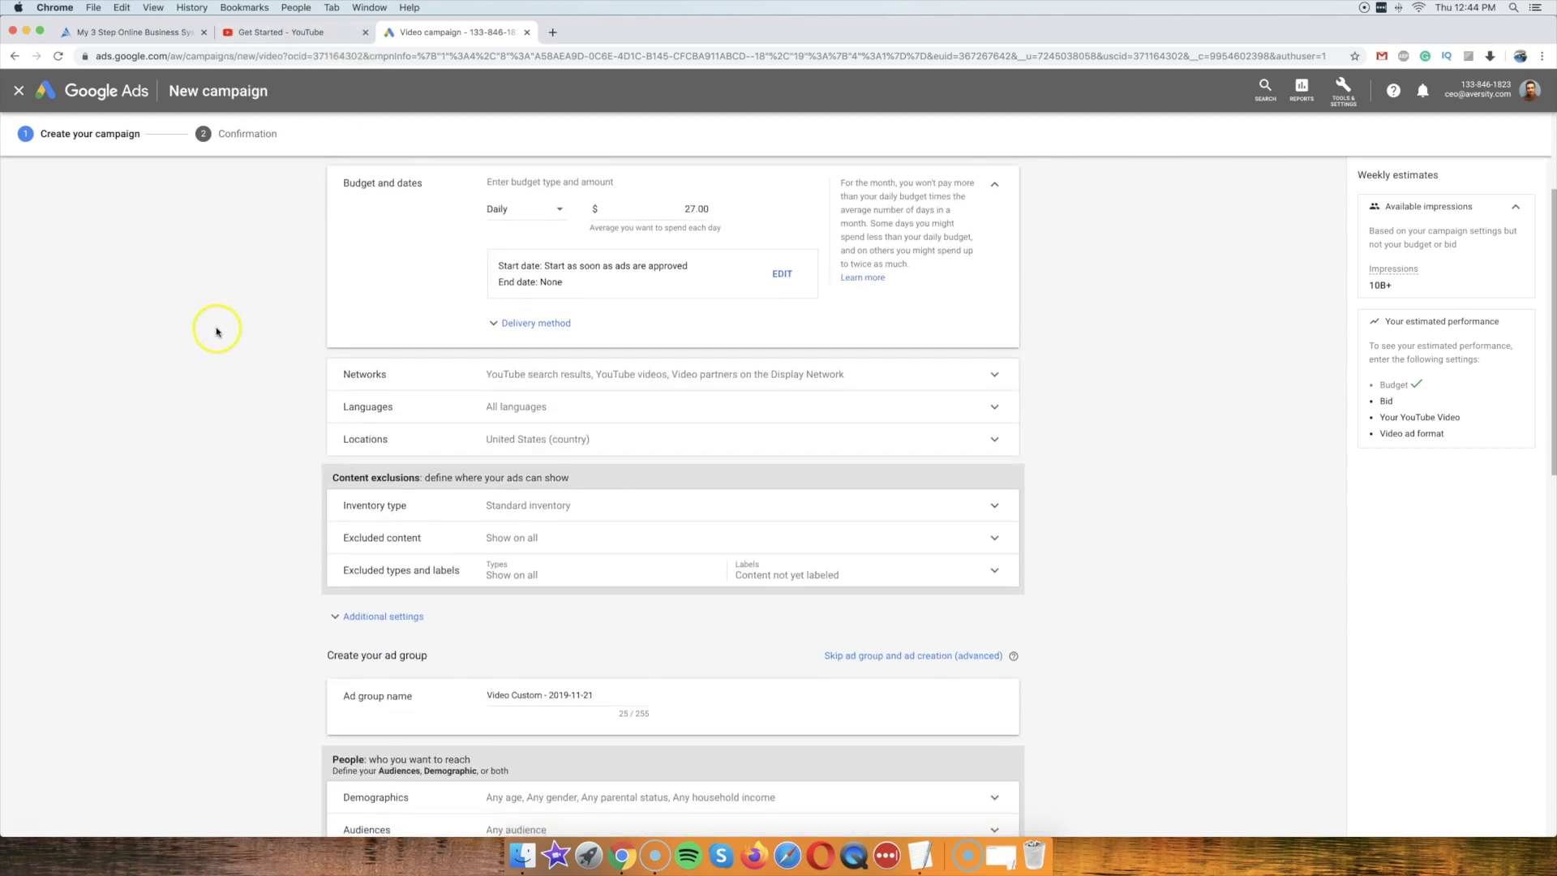
{"action": "scroll", "coordinate": [219, 333], "scroll_direction": "up", "scroll_amount": 4}
{"action": "scroll", "coordinate": [219, 332], "scroll_direction": "up", "scroll_amount": 1}
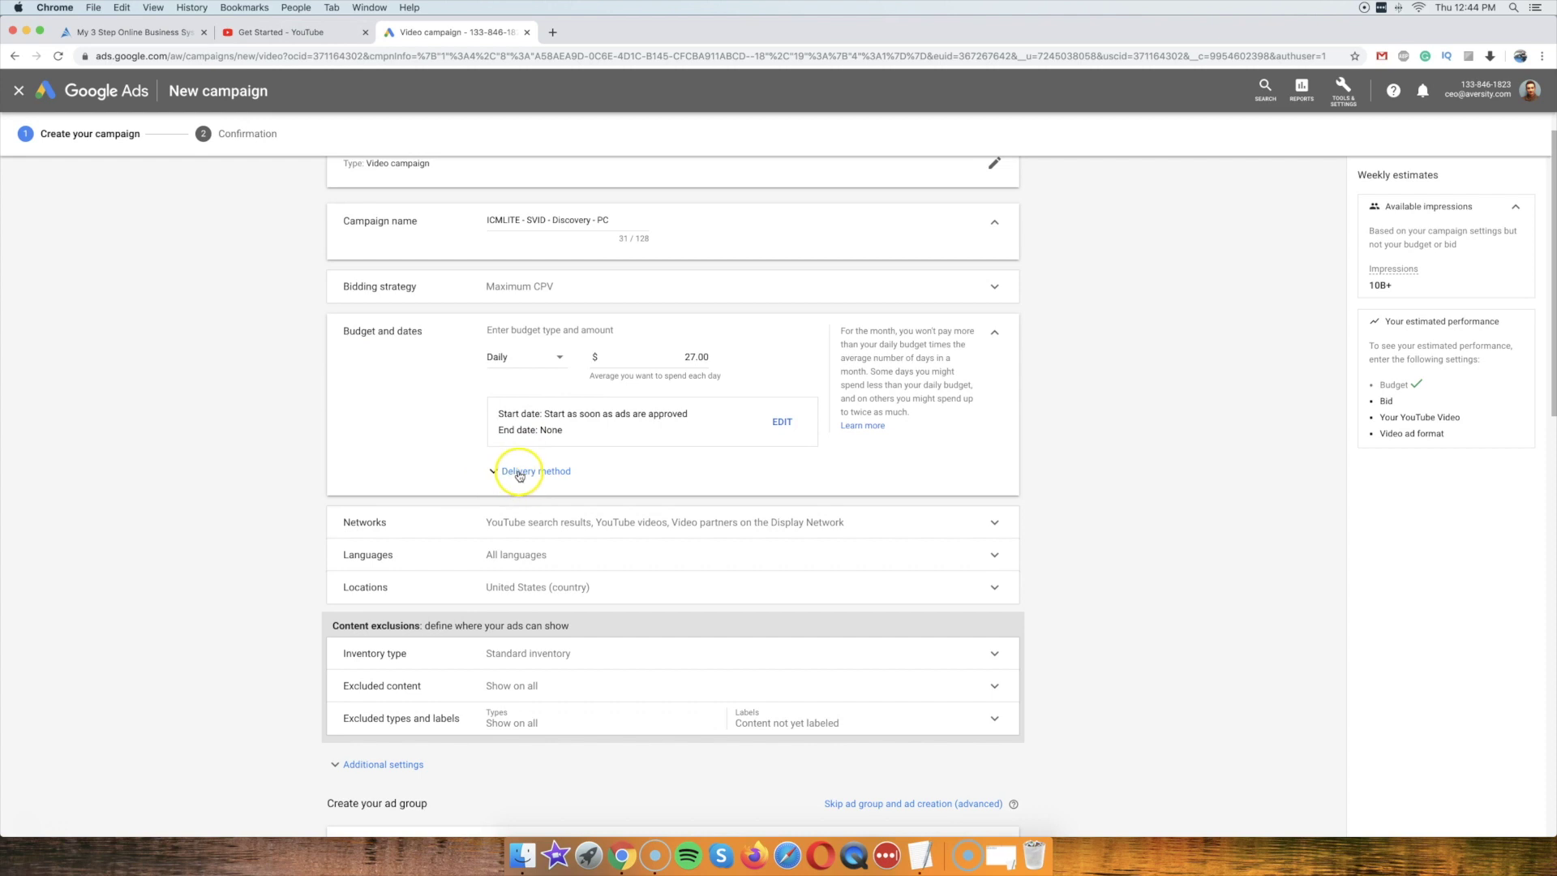
{"action": "left_click", "coordinate": [547, 471]}
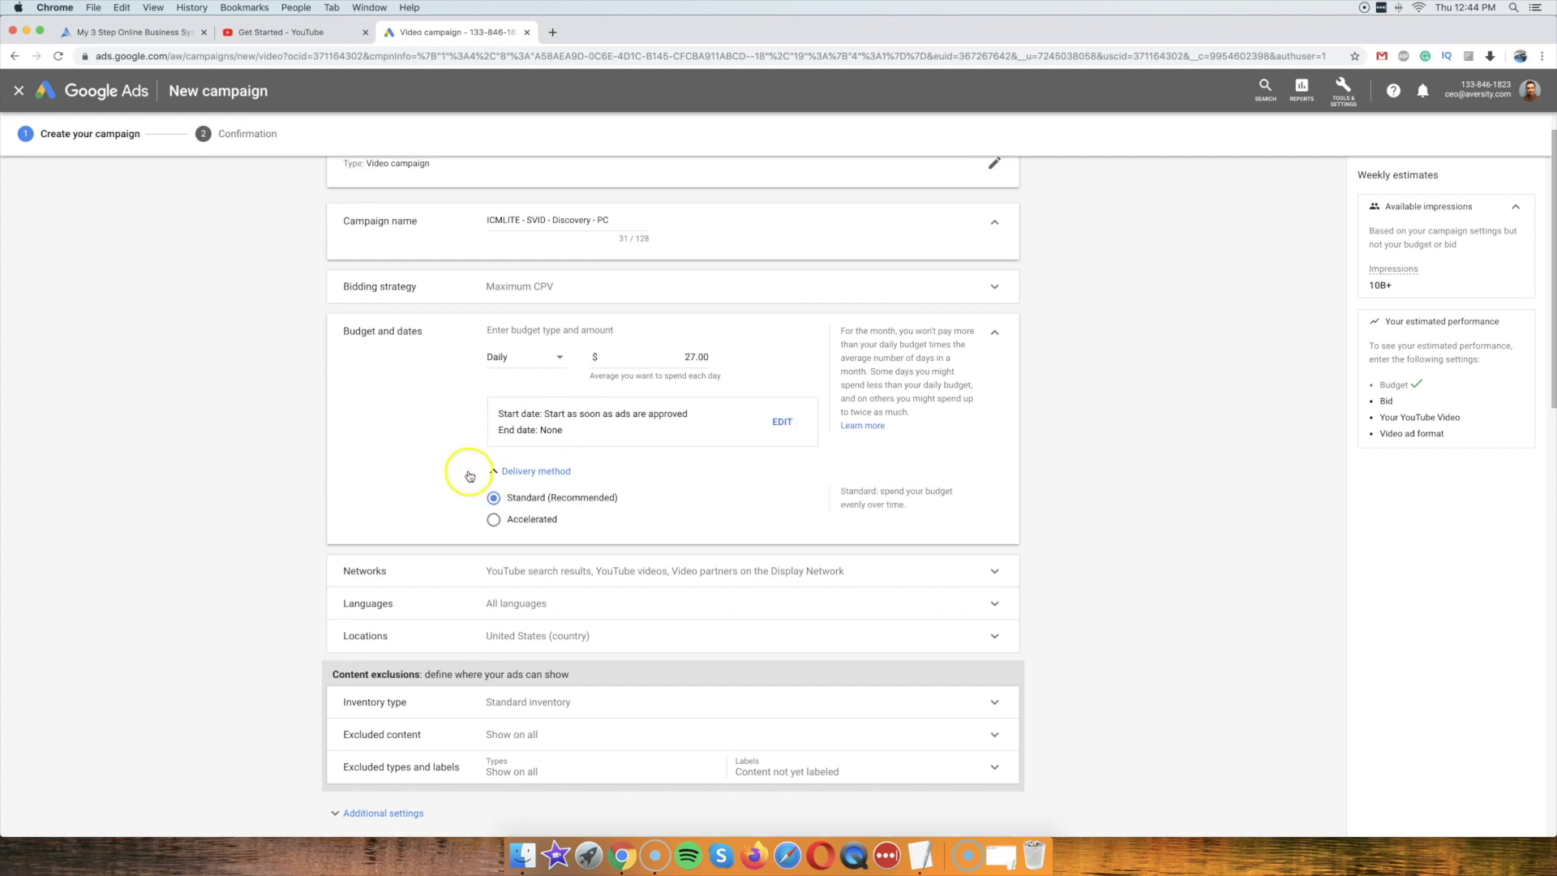
{"action": "scroll", "coordinate": [454, 470], "scroll_direction": "down", "scroll_amount": 5}
{"action": "left_click", "coordinate": [567, 381]}
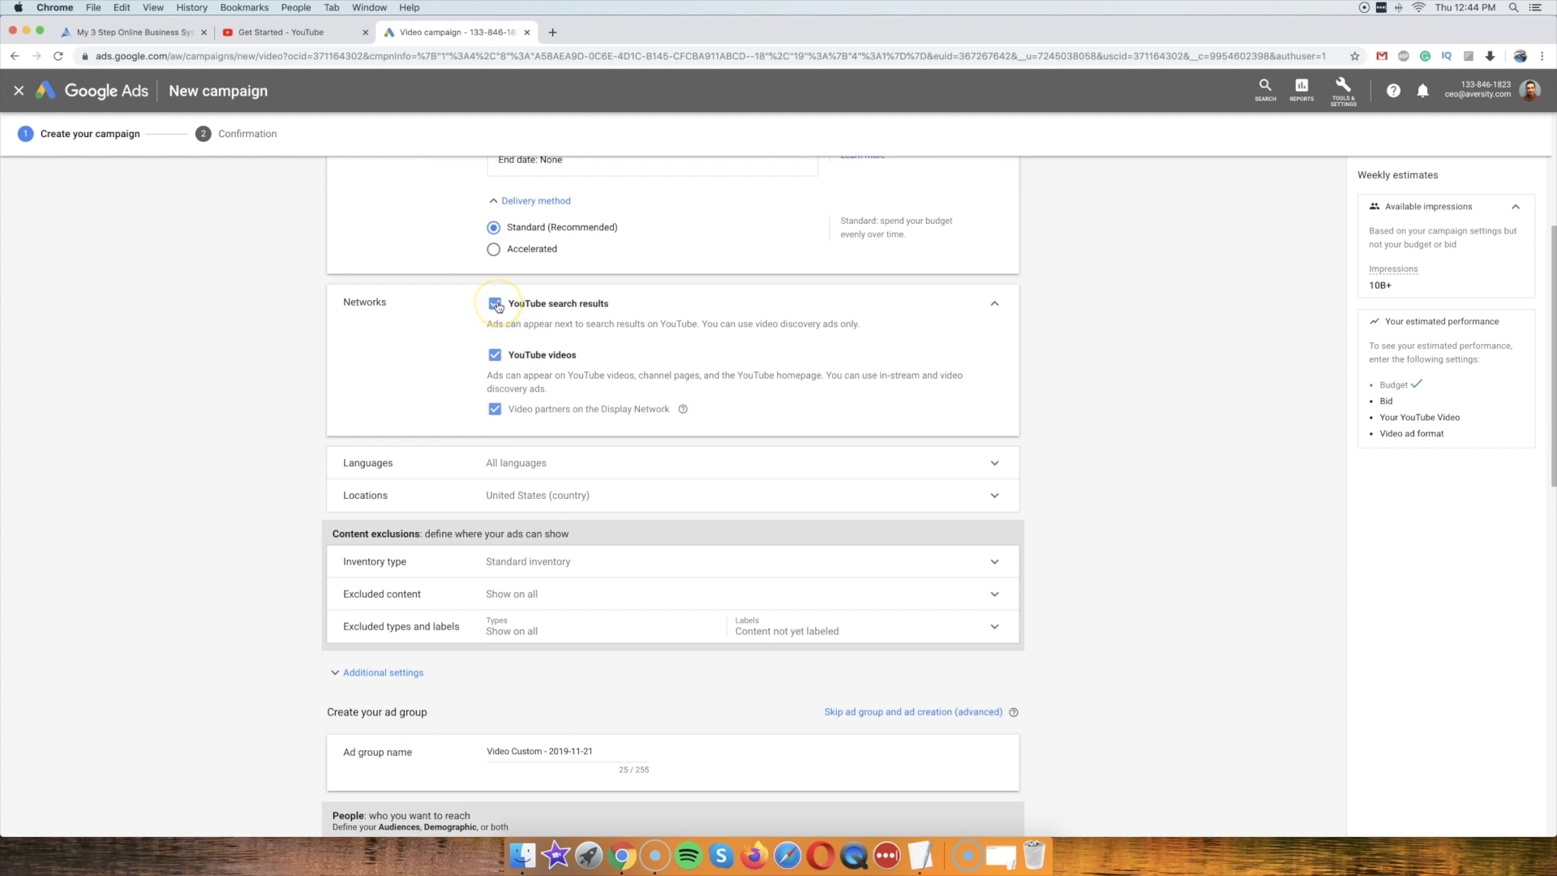
Uncheck 'Video partners on the Display Network' in the Networks settings.
{"action": "left_click", "coordinate": [495, 409]}
{"action": "scroll", "coordinate": [196, 409], "scroll_direction": "down", "scroll_amount": 1}
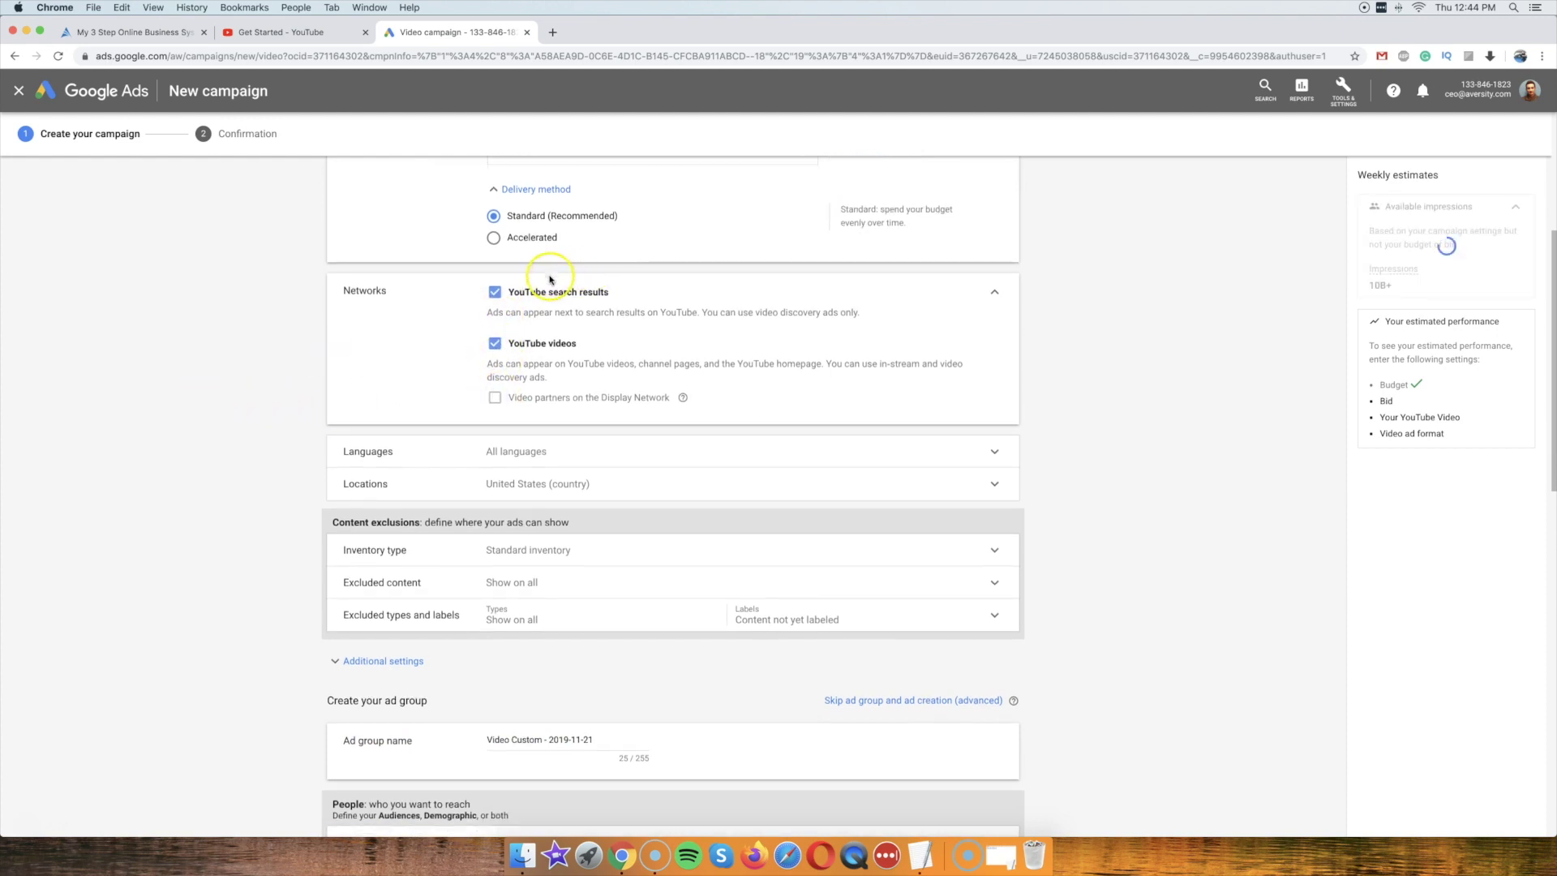
{"action": "scroll", "coordinate": [205, 354], "scroll_direction": "down", "scroll_amount": 5}
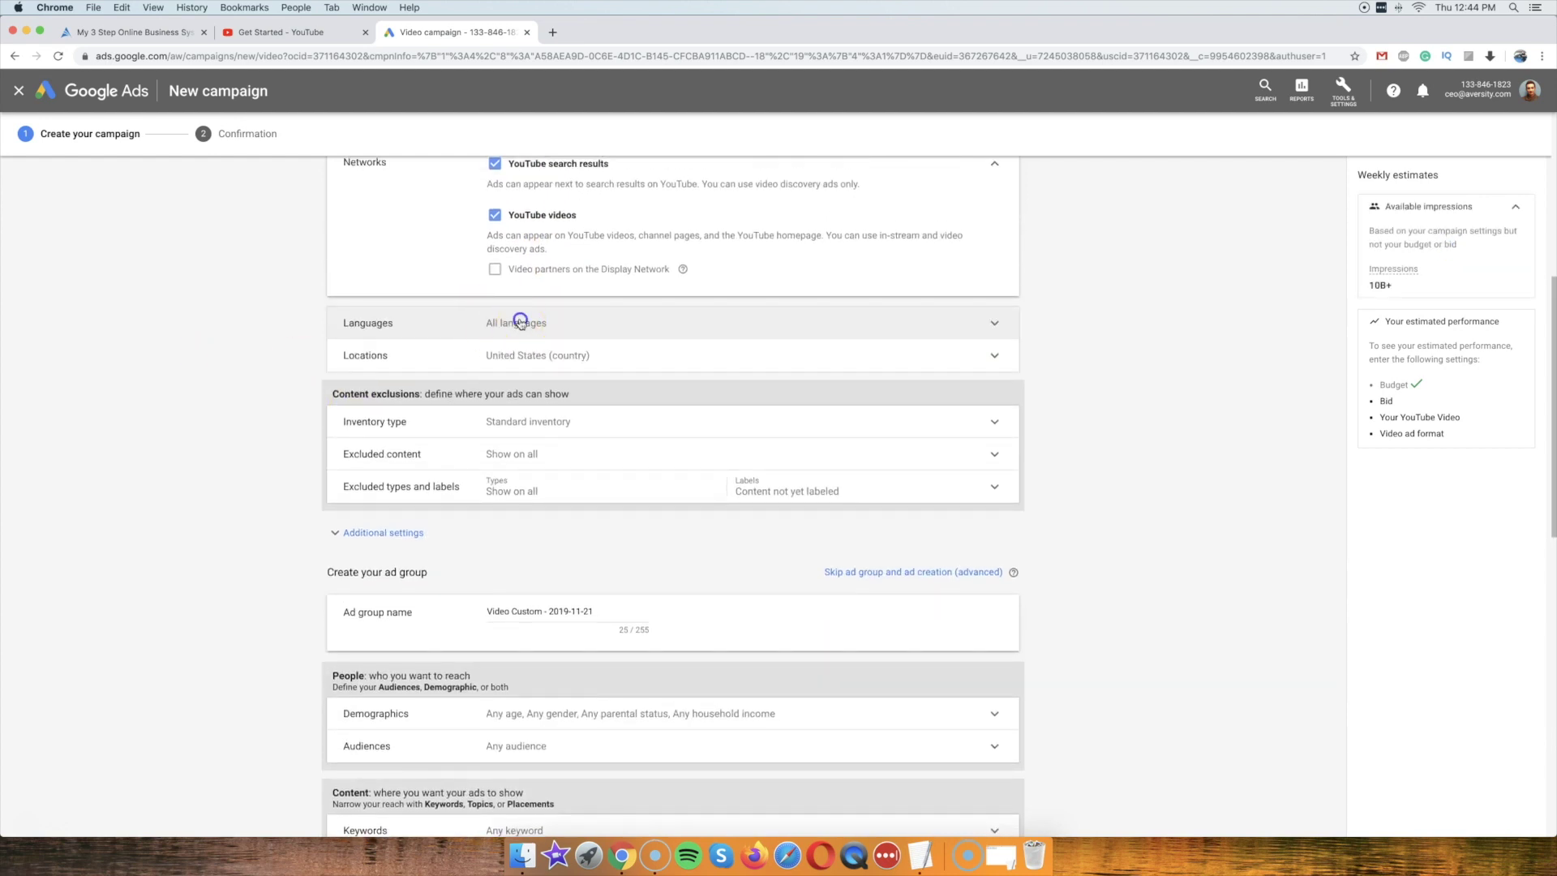
Confirm languages stay All languages and the location stays United States.
{"action": "left_click", "coordinate": [518, 317]}
{"action": "left_click", "coordinate": [528, 483]}
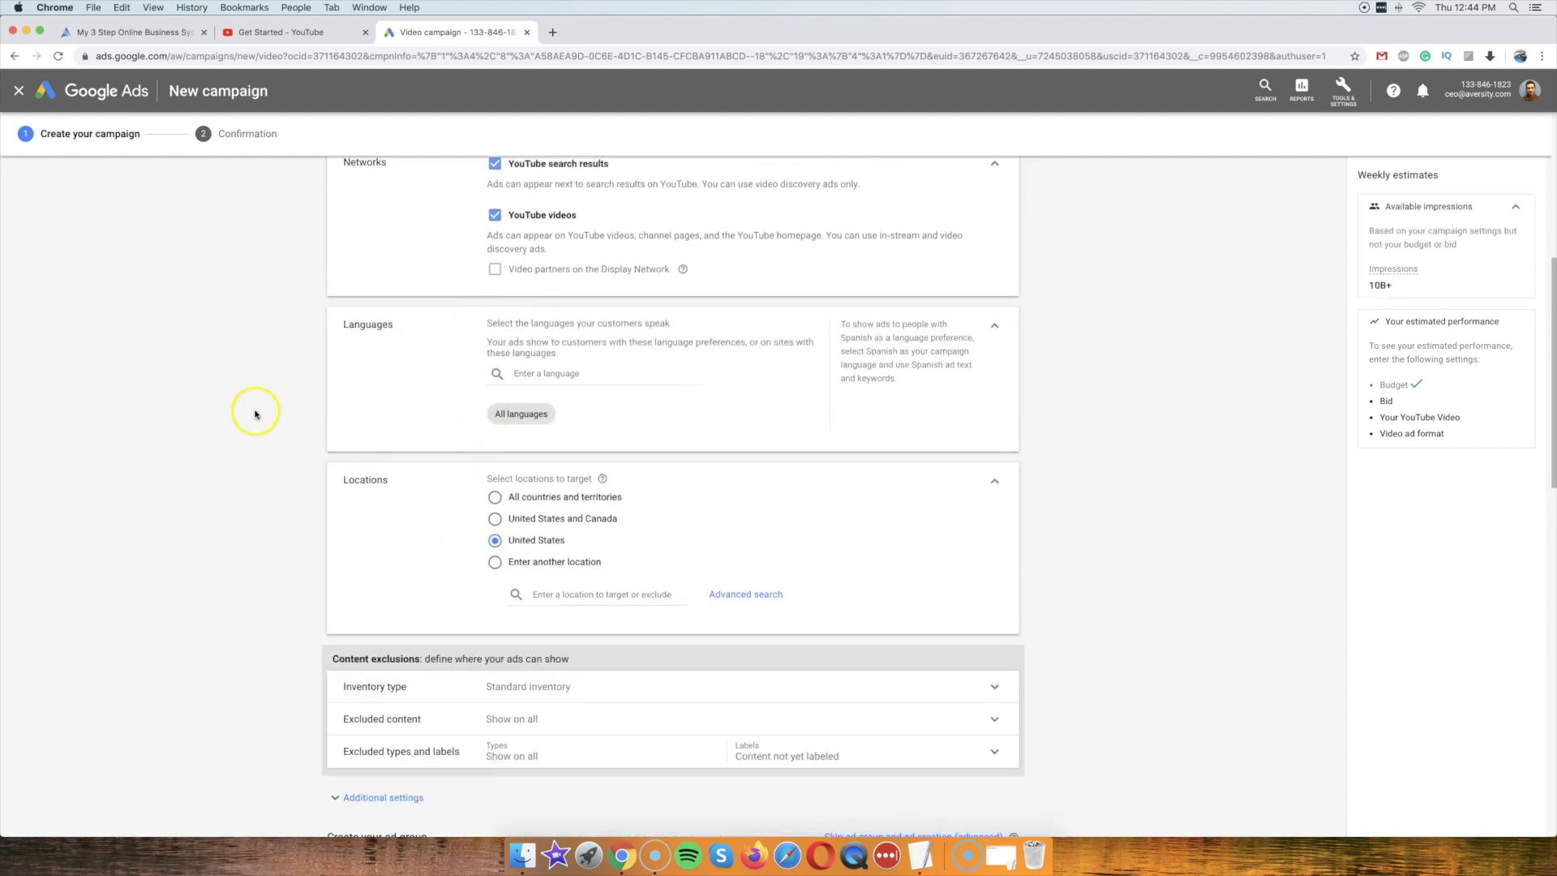
{"action": "scroll", "coordinate": [254, 410], "scroll_direction": "down", "scroll_amount": 7}
{"action": "left_click", "coordinate": [583, 401]}
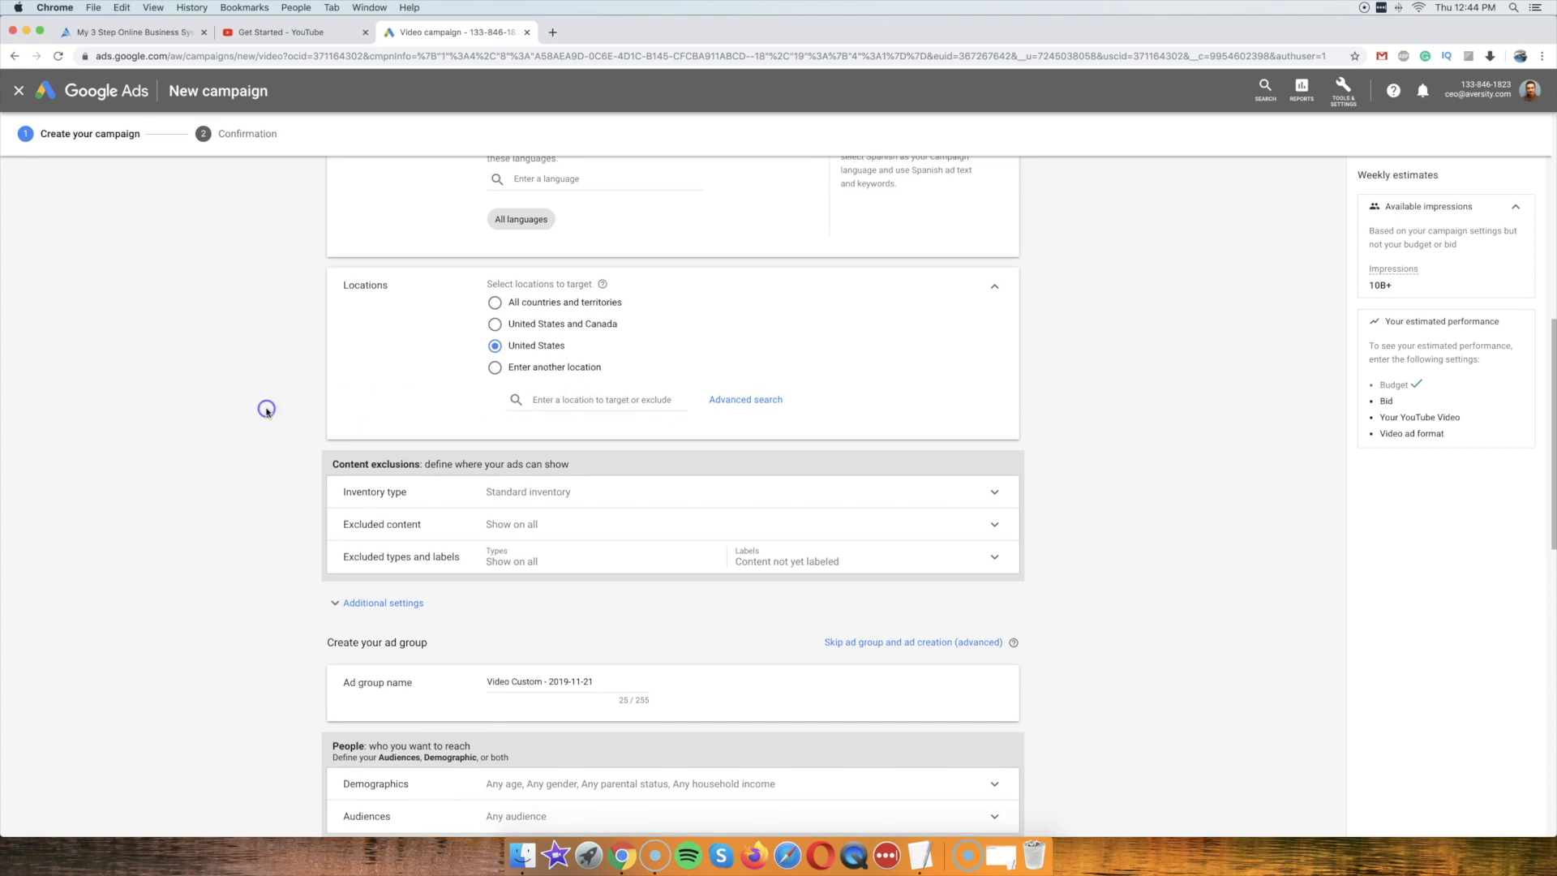
{"action": "scroll", "coordinate": [265, 412], "scroll_direction": "down", "scroll_amount": 6}
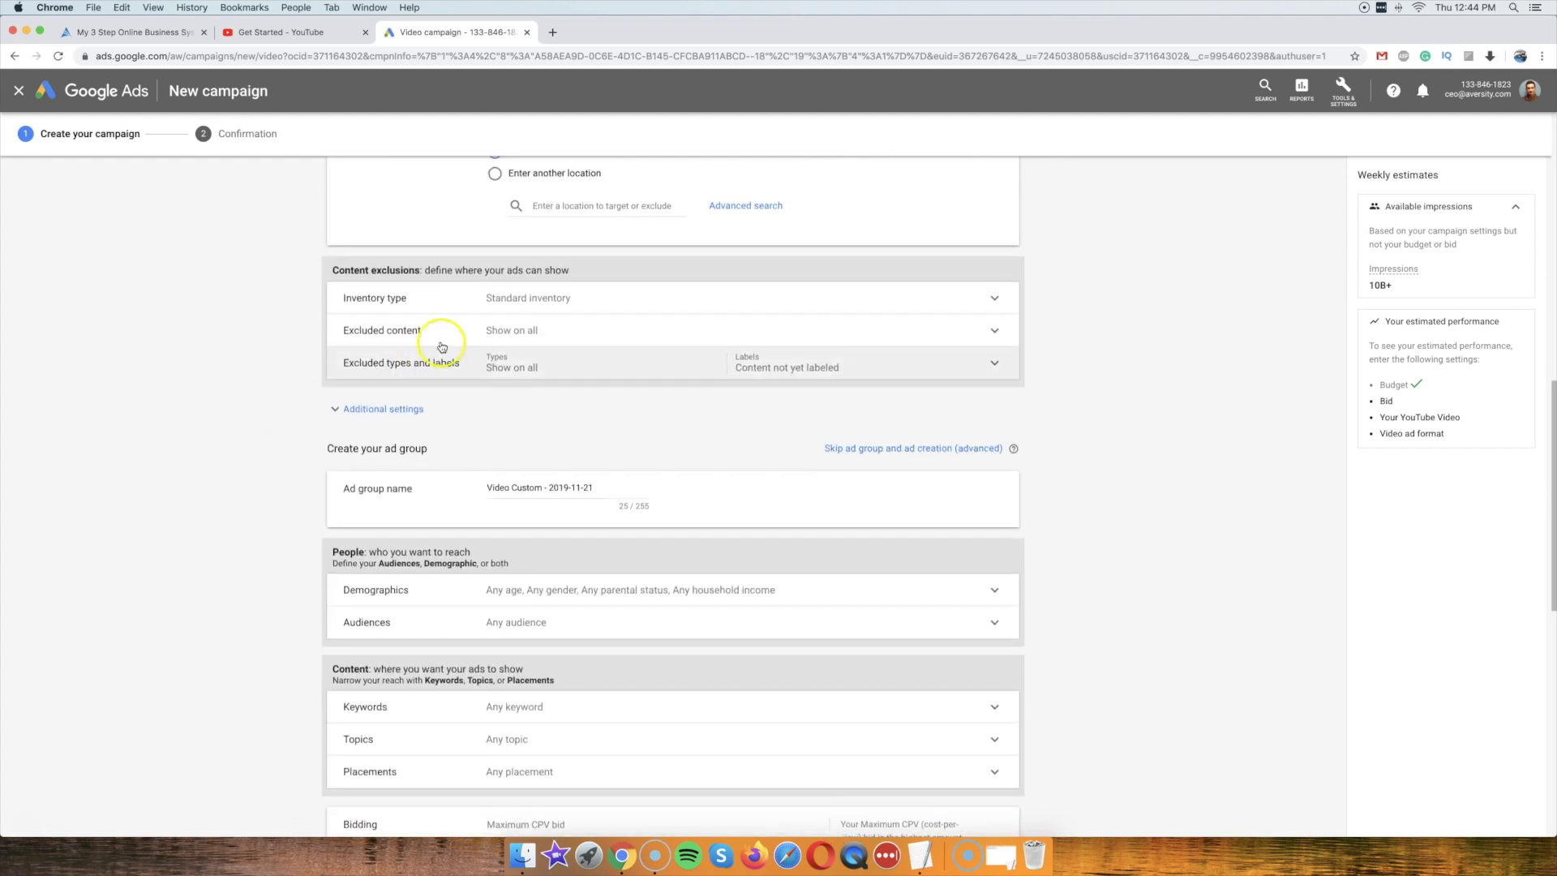
{"action": "scroll", "coordinate": [430, 365], "scroll_direction": "up", "scroll_amount": 5}
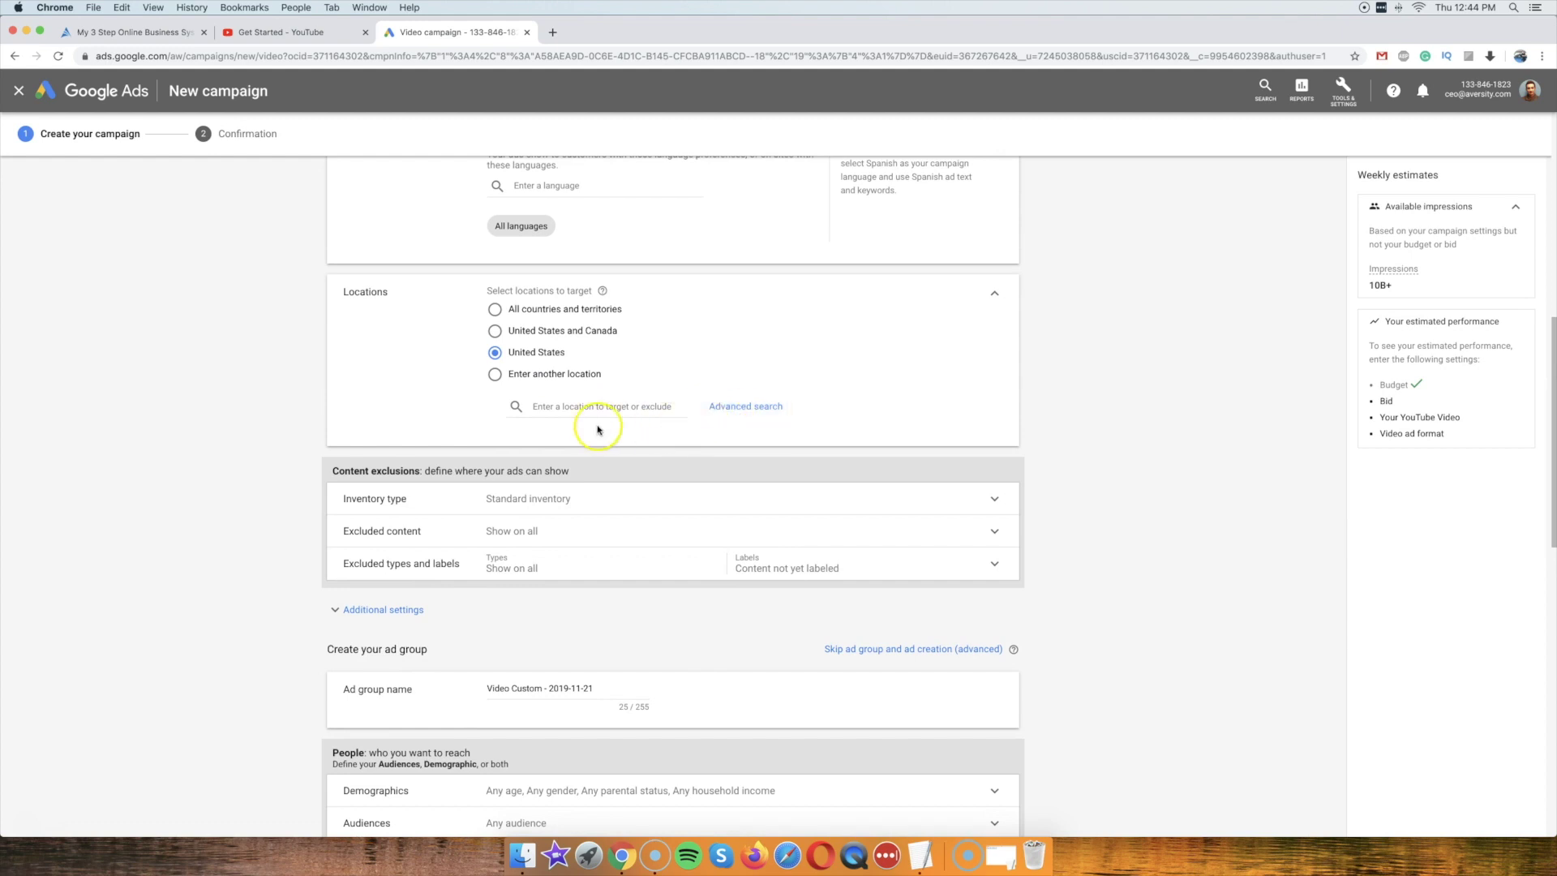
{"action": "scroll", "coordinate": [559, 413], "scroll_direction": "down", "scroll_amount": 3}
{"action": "scroll", "coordinate": [567, 365], "scroll_direction": "down", "scroll_amount": 6}
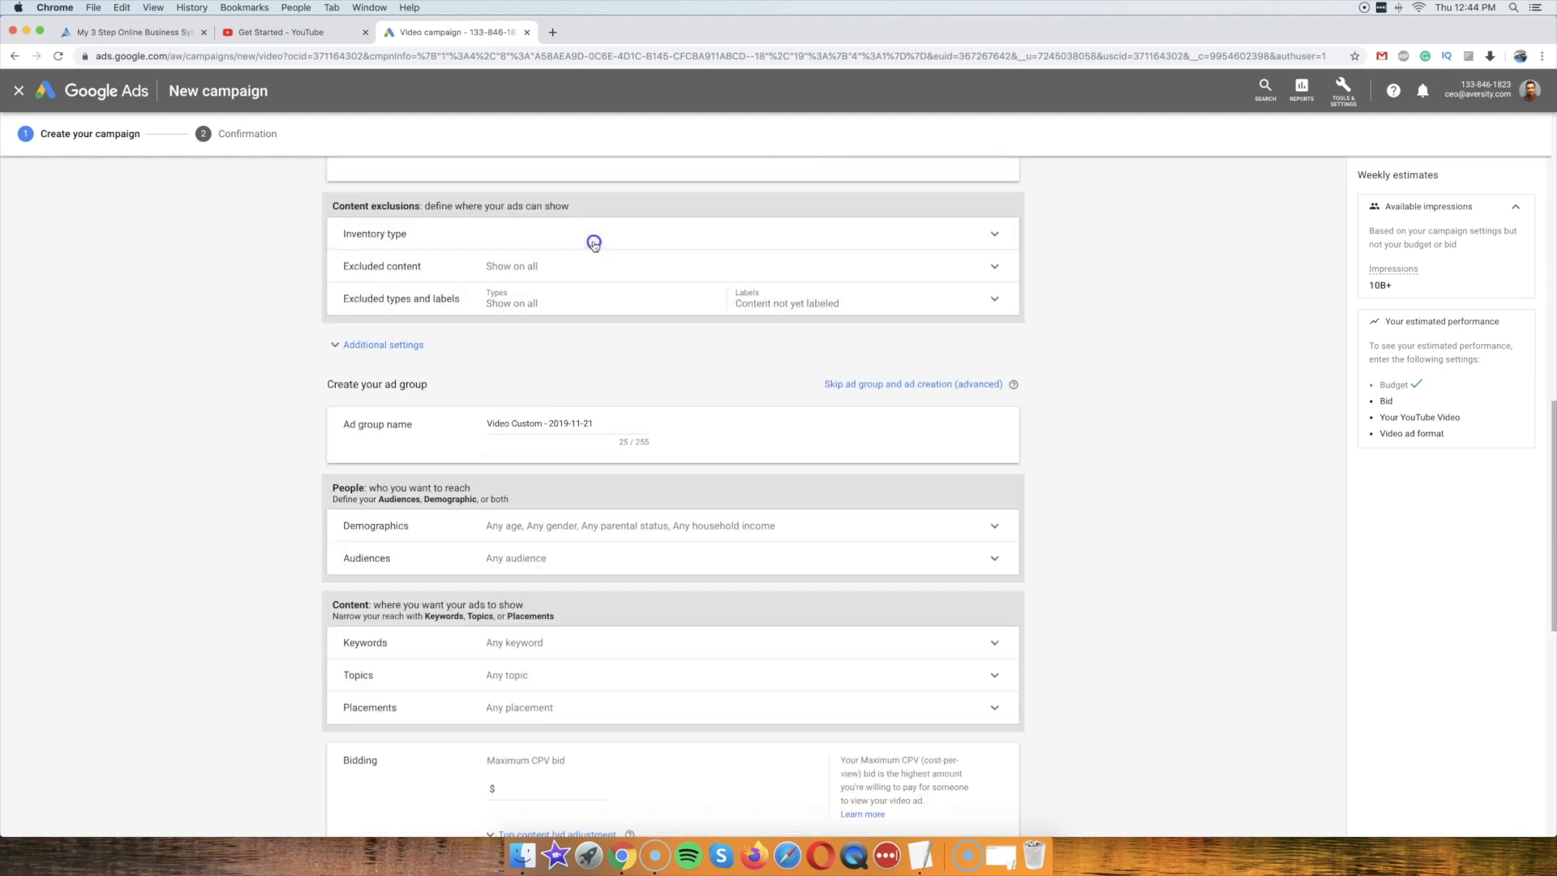
Review the Expanded, Standard and Limited inventory types, keeping Standard inventory.
{"action": "left_click", "coordinate": [594, 236]}
{"action": "scroll", "coordinate": [264, 447], "scroll_direction": "down", "scroll_amount": 4}
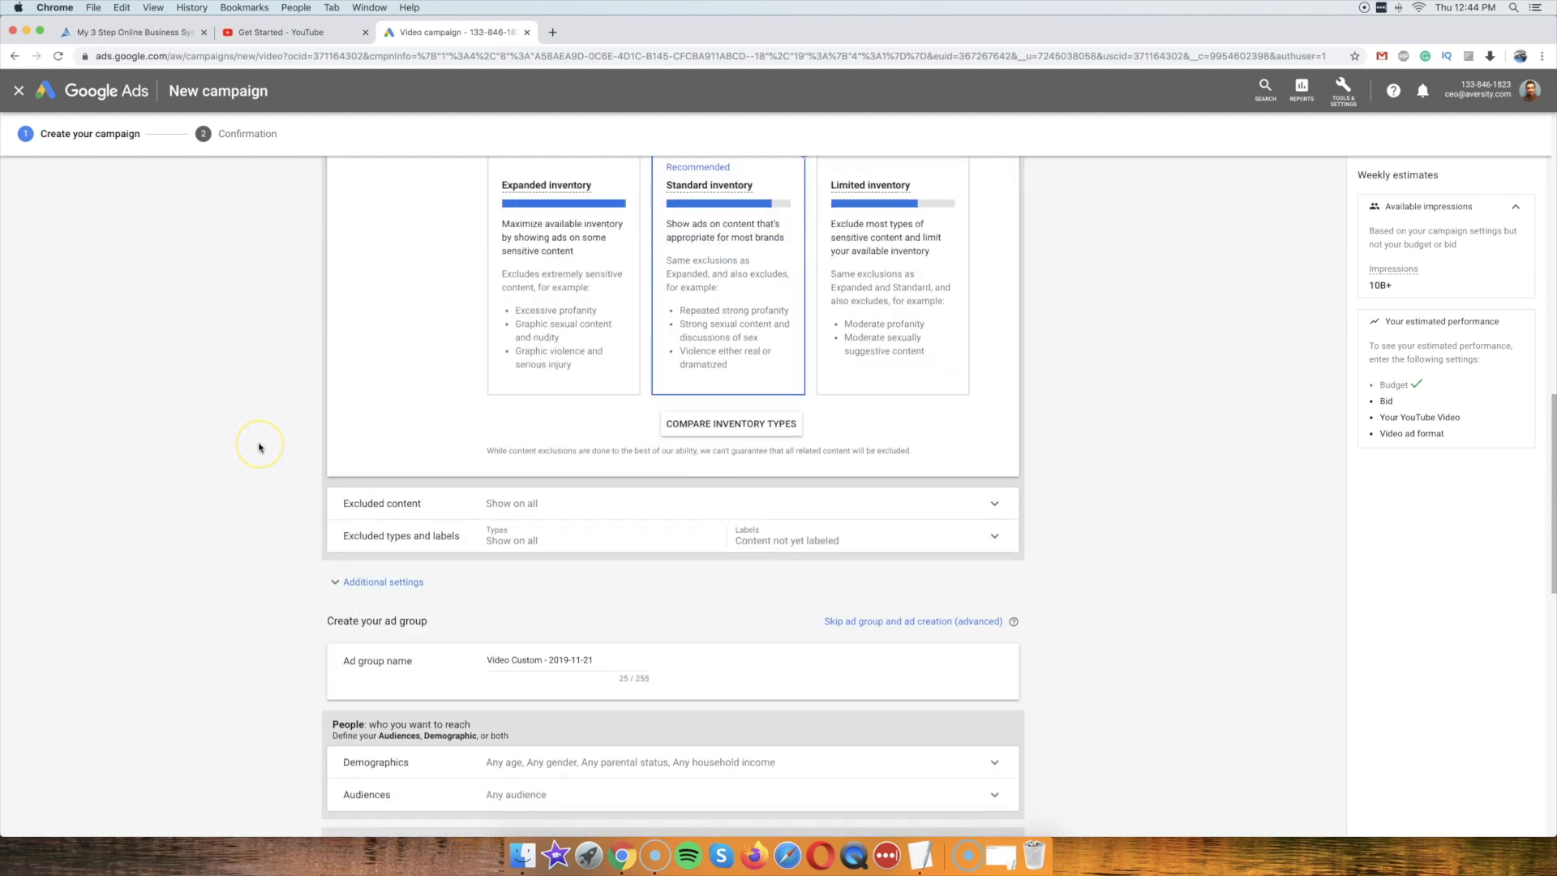
{"action": "scroll", "coordinate": [259, 446], "scroll_direction": "down", "scroll_amount": 2}
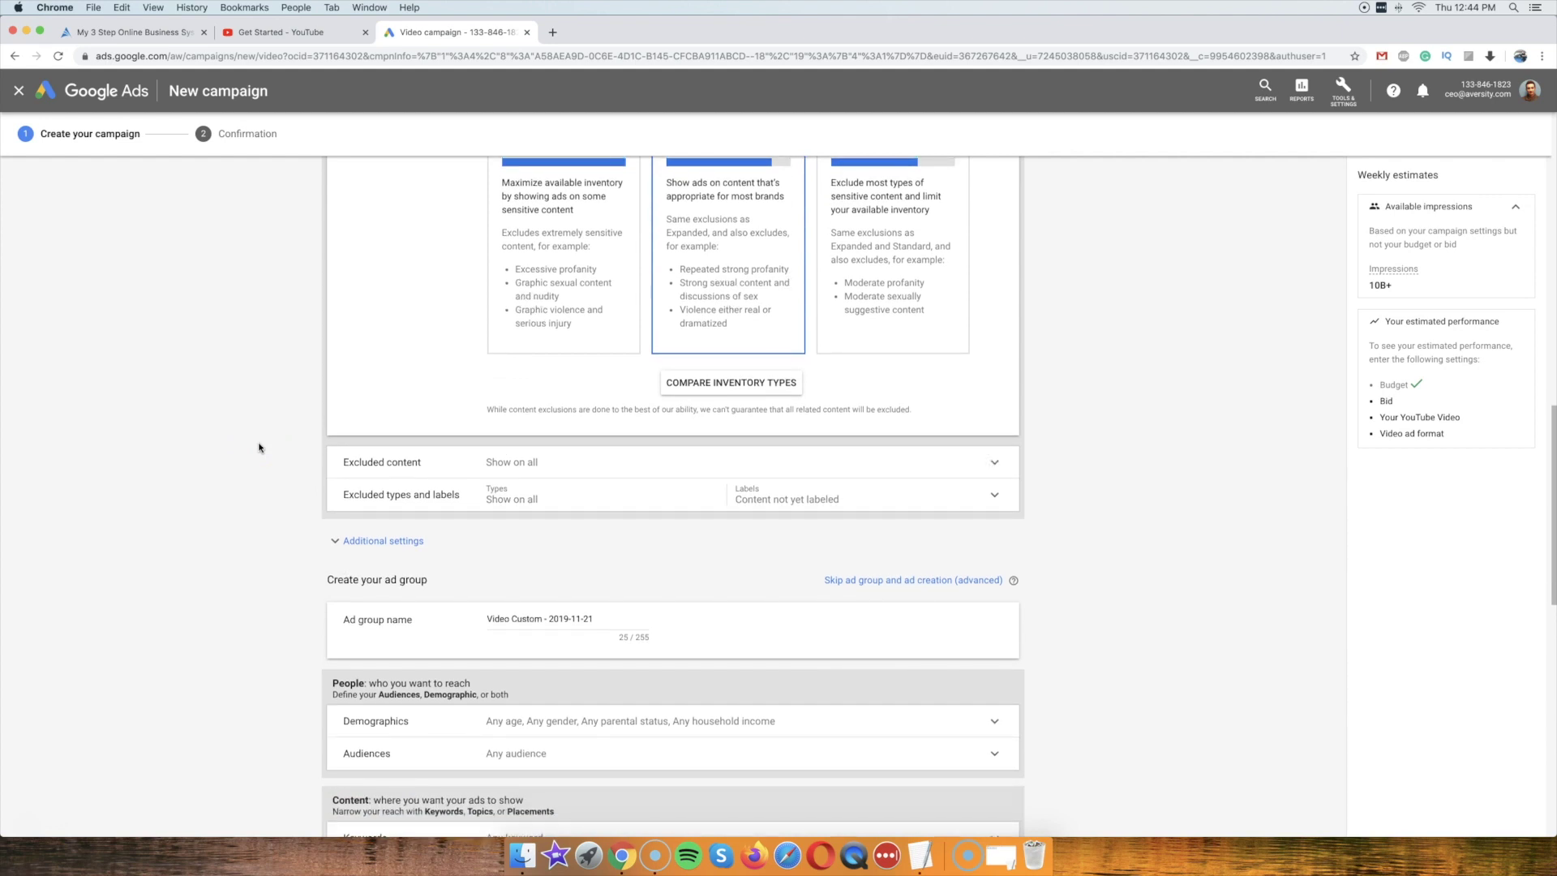
{"action": "scroll", "coordinate": [511, 364], "scroll_direction": "up", "scroll_amount": 5}
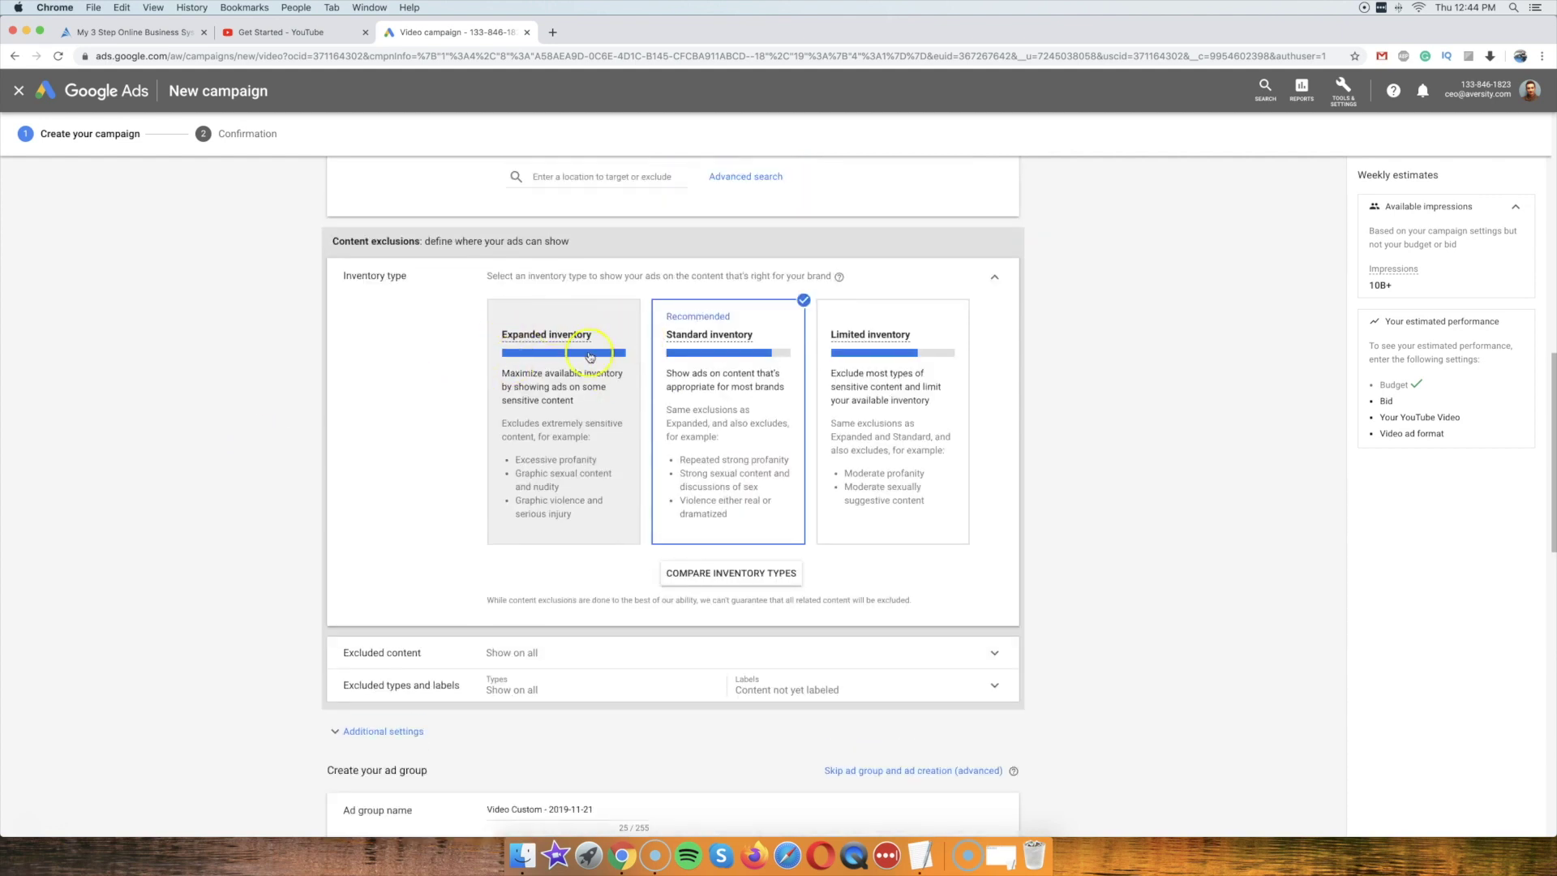
{"action": "scroll", "coordinate": [236, 399], "scroll_direction": "down", "scroll_amount": 7}
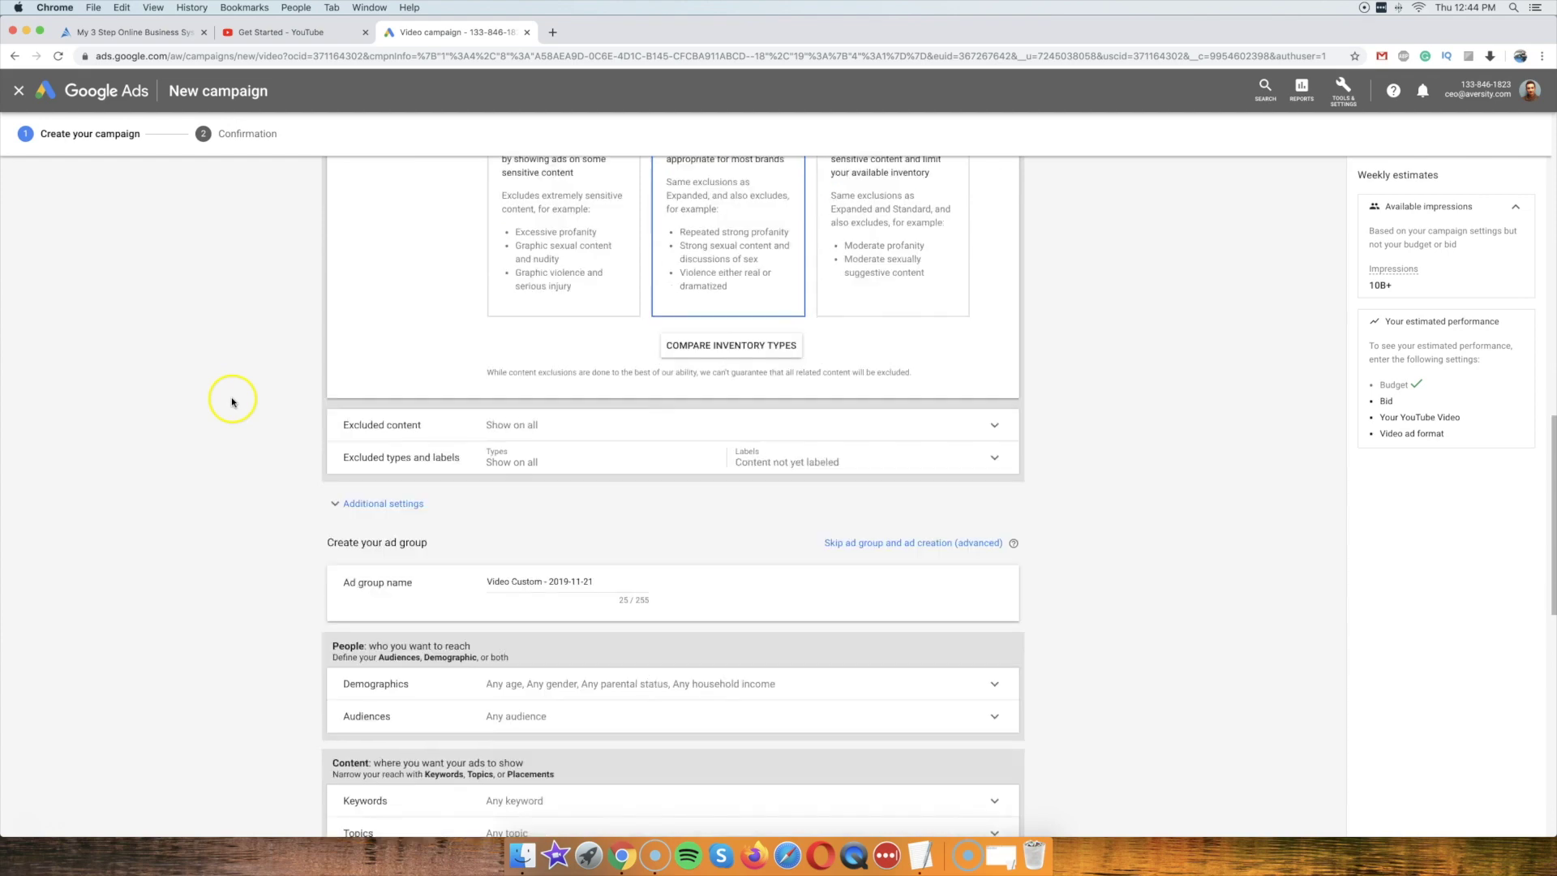
Review the excluded sensitive content categories, leaving all of them unticked.
{"action": "left_click", "coordinate": [486, 416]}
{"action": "scroll", "coordinate": [216, 399], "scroll_direction": "down", "scroll_amount": 10}
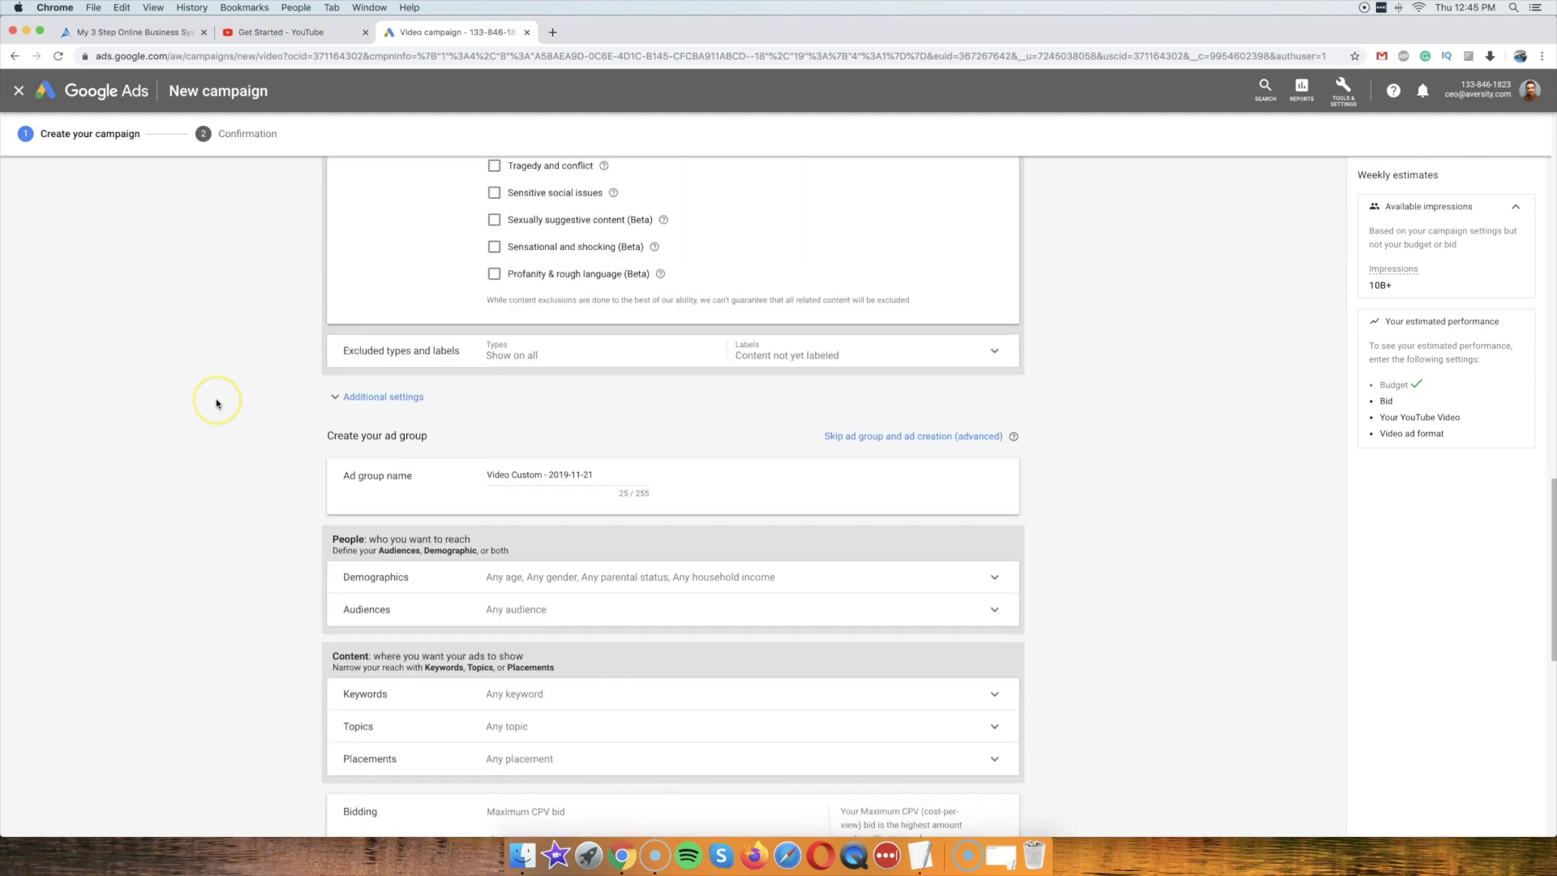
{"action": "scroll", "coordinate": [216, 401], "scroll_direction": "up", "scroll_amount": 6}
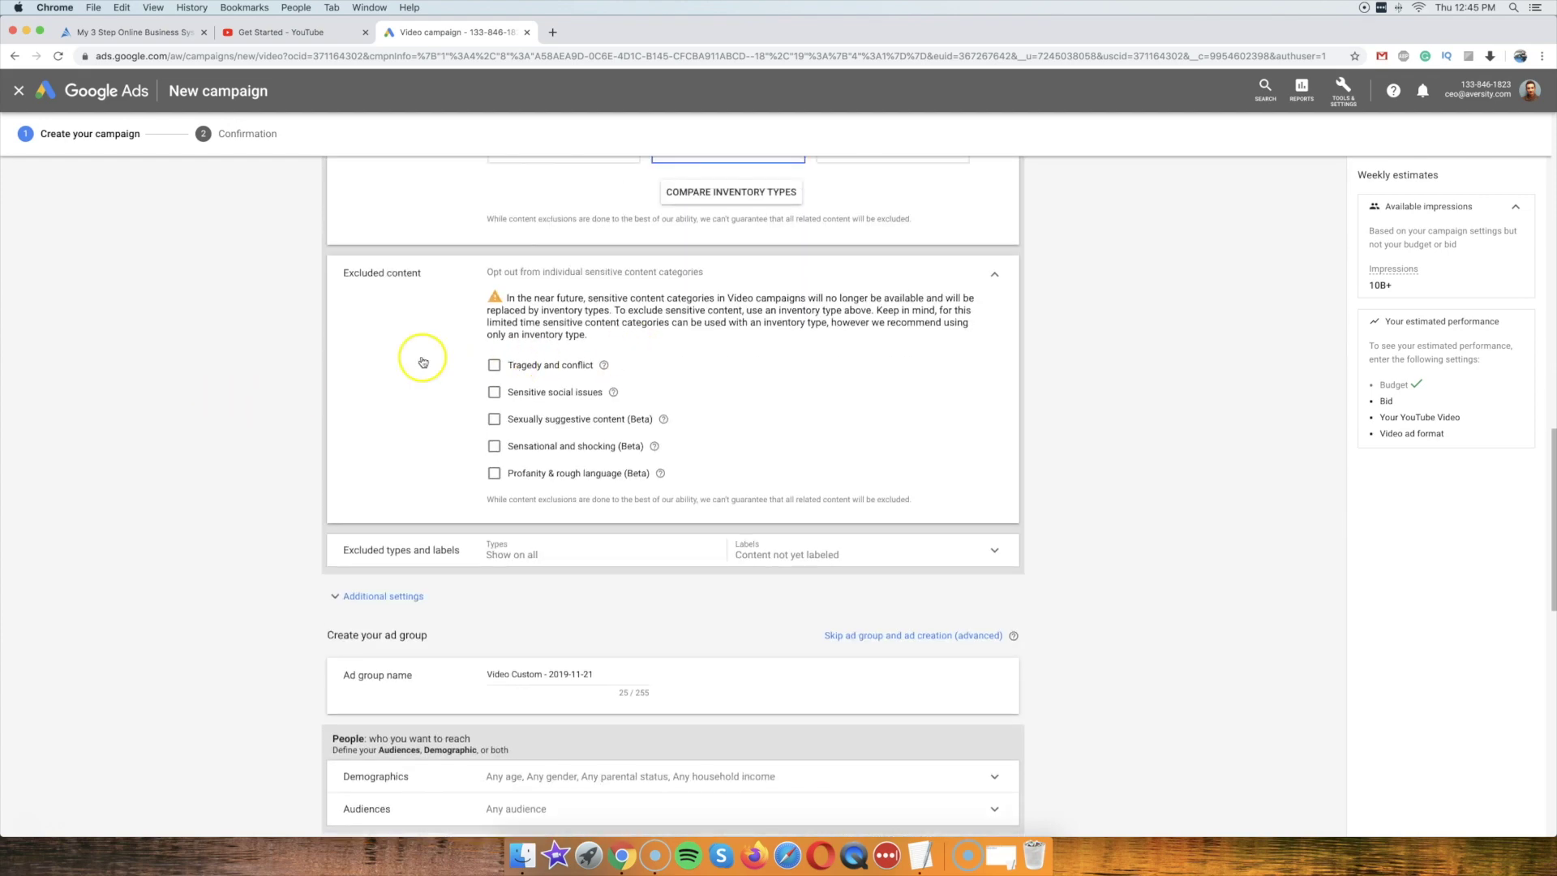
{"action": "scroll", "coordinate": [422, 361], "scroll_direction": "down", "scroll_amount": 3}
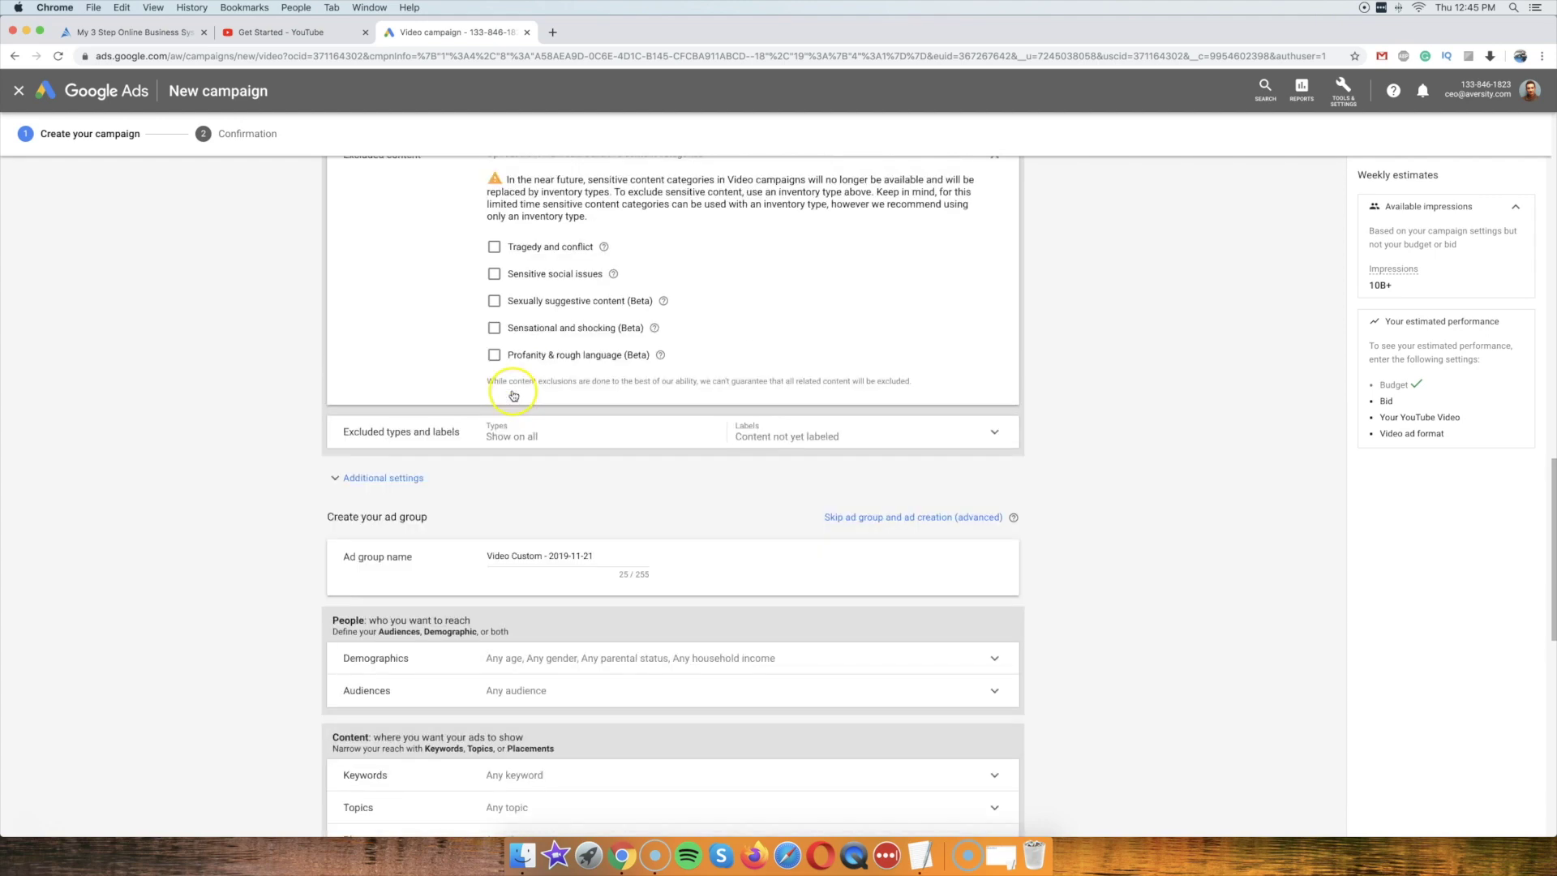
{"action": "scroll", "coordinate": [513, 395], "scroll_direction": "up", "scroll_amount": 1}
{"action": "scroll", "coordinate": [270, 337], "scroll_direction": "up", "scroll_amount": 3}
{"action": "scroll", "coordinate": [268, 337], "scroll_direction": "down", "scroll_amount": 7}
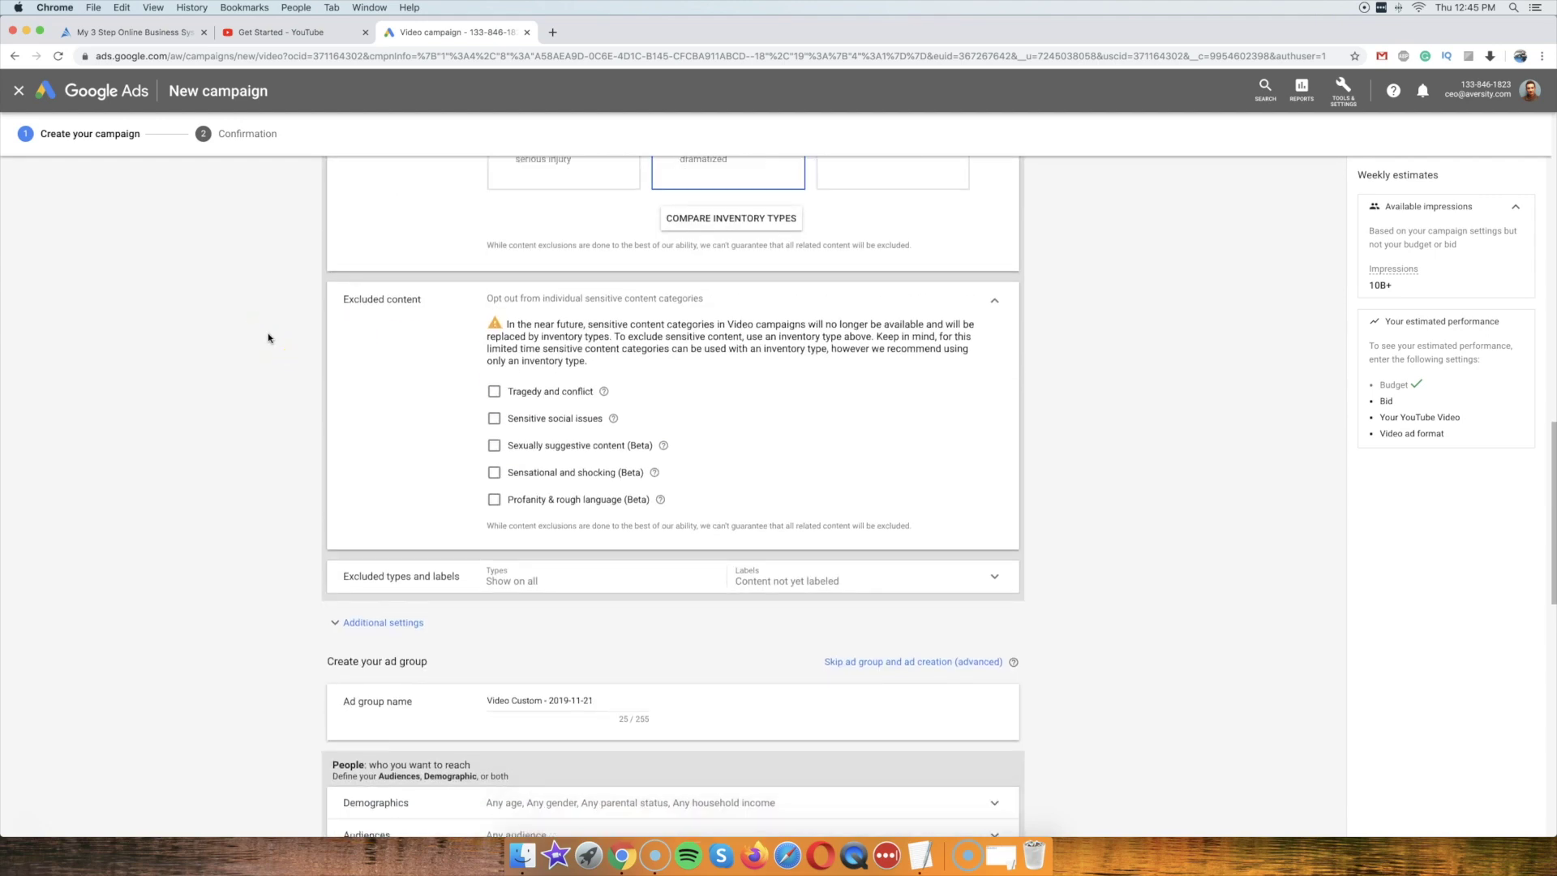
Tick Embedded videos and Live streaming videos under Excluded types and labels.
{"action": "left_click", "coordinate": [556, 347]}
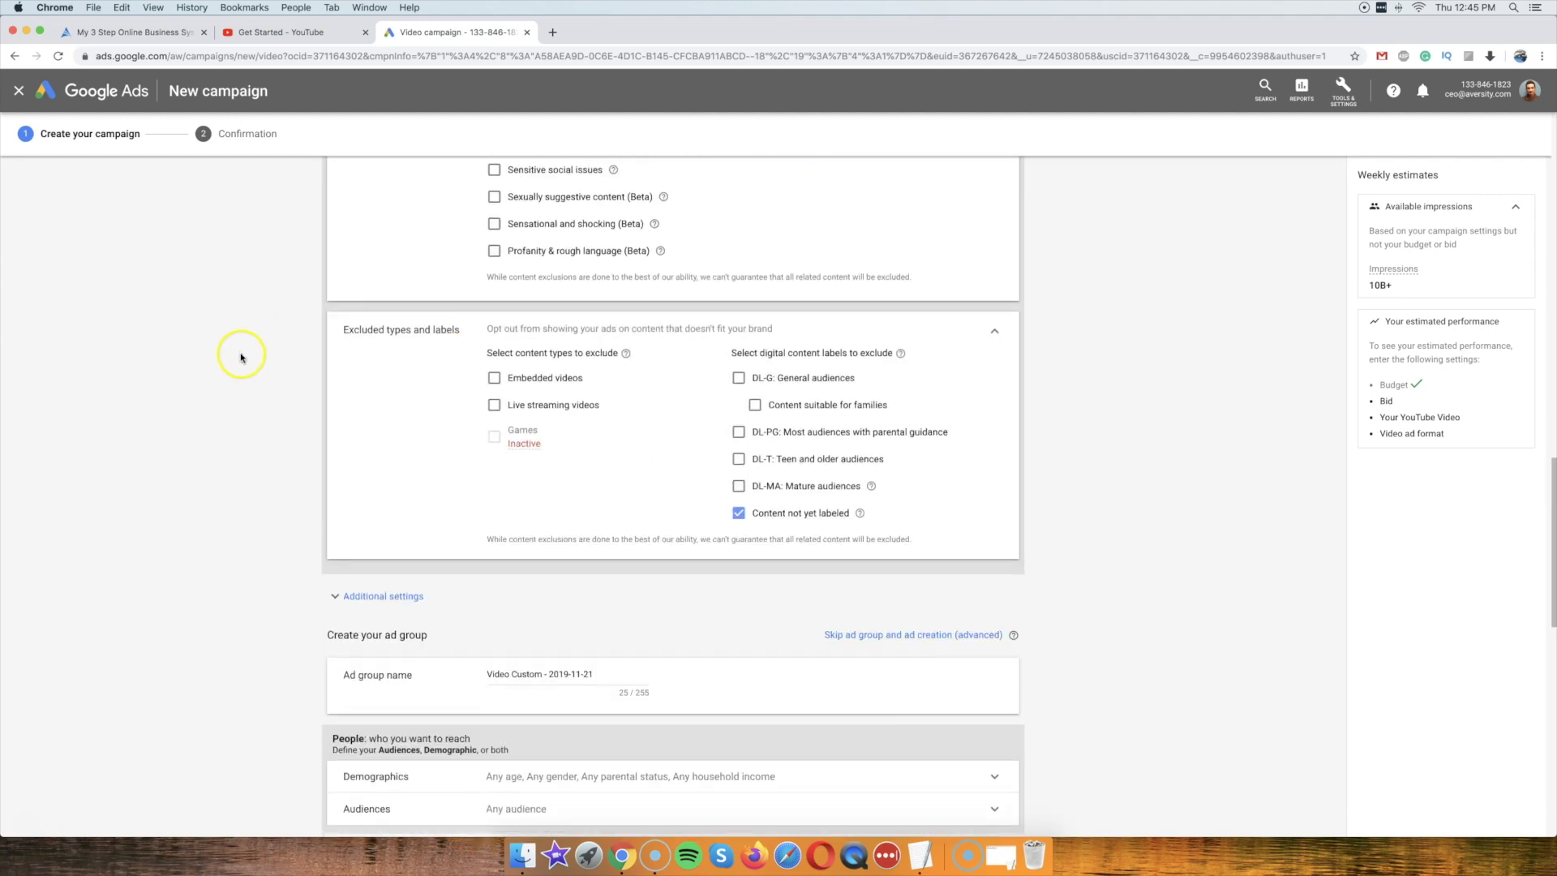
{"action": "scroll", "coordinate": [268, 354], "scroll_direction": "up", "scroll_amount": 3}
{"action": "scroll", "coordinate": [345, 365], "scroll_direction": "down", "scroll_amount": 8}
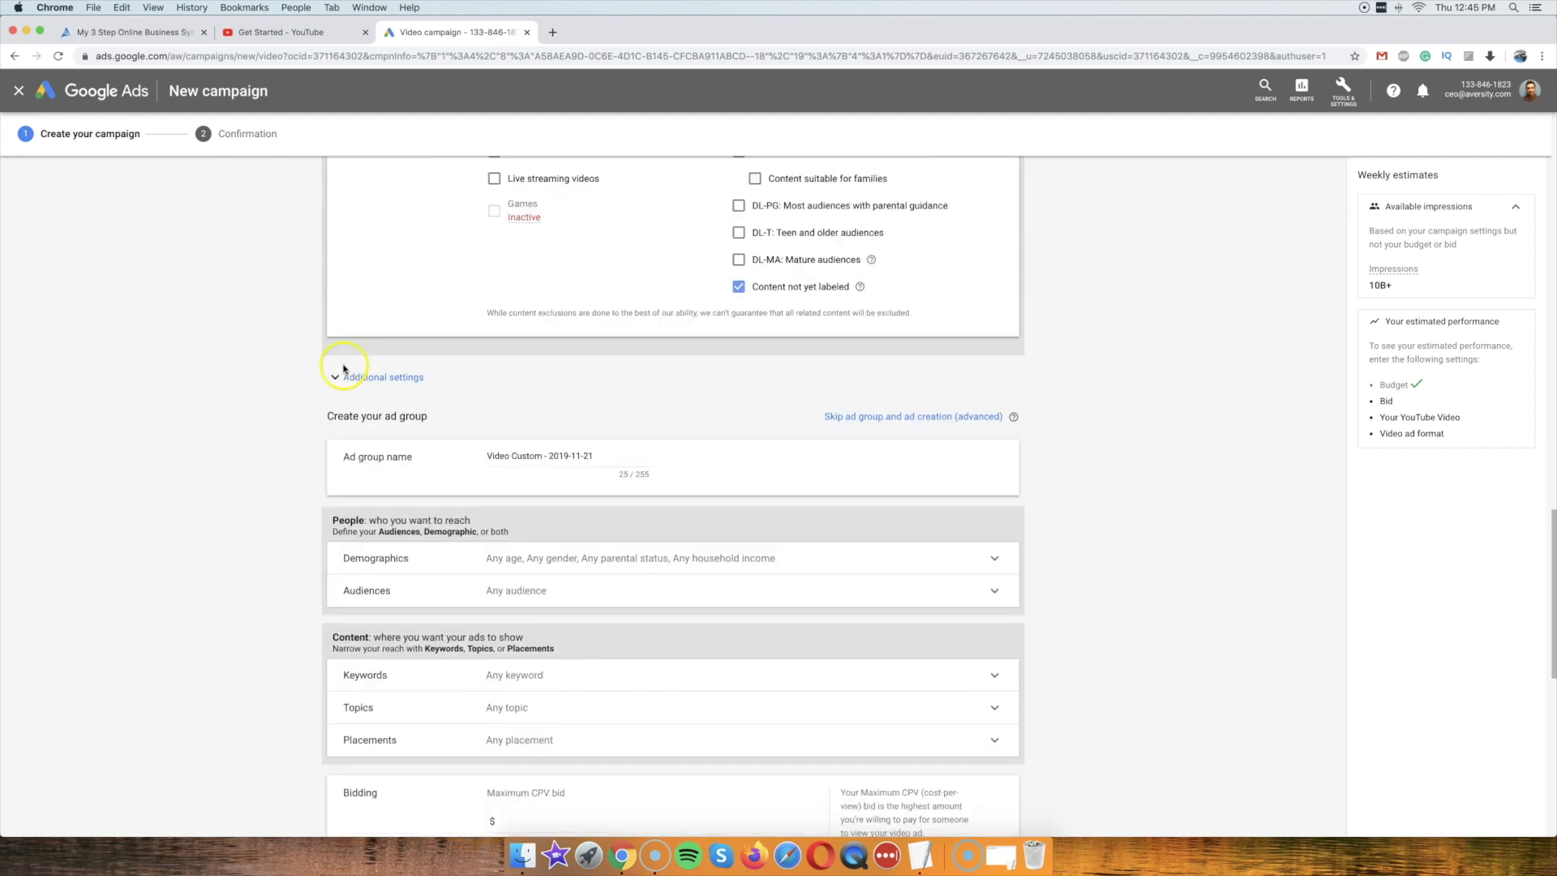
{"action": "scroll", "coordinate": [344, 365], "scroll_direction": "up", "scroll_amount": 3}
{"action": "scroll", "coordinate": [389, 332], "scroll_direction": "up", "scroll_amount": 2}
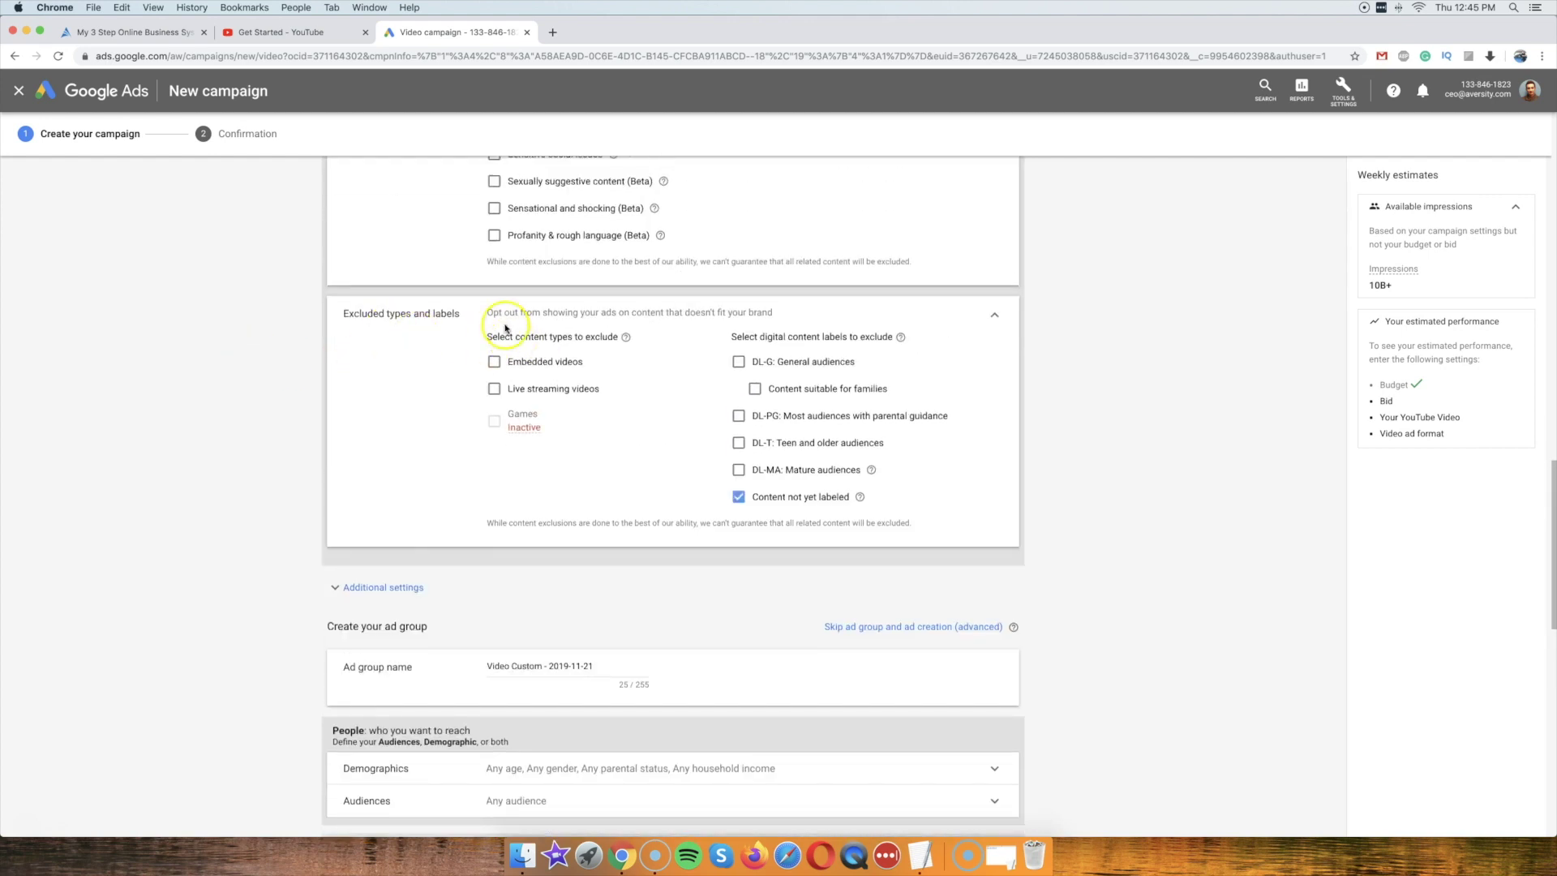
{"action": "left_click", "coordinate": [495, 364]}
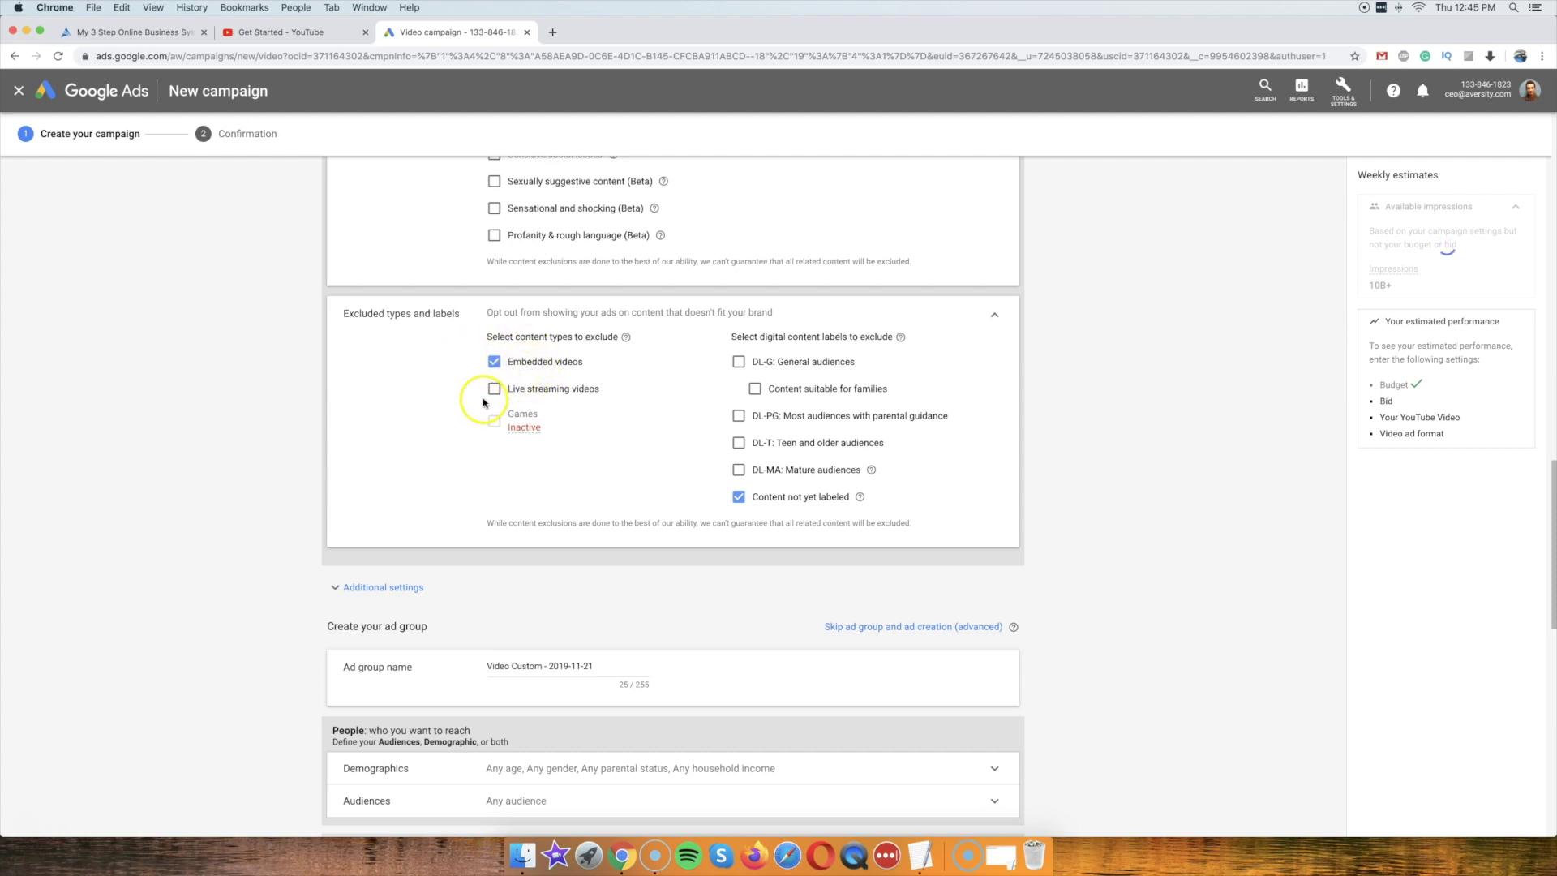
{"action": "left_click", "coordinate": [495, 389]}
{"action": "scroll", "coordinate": [351, 403], "scroll_direction": "down", "scroll_amount": 5}
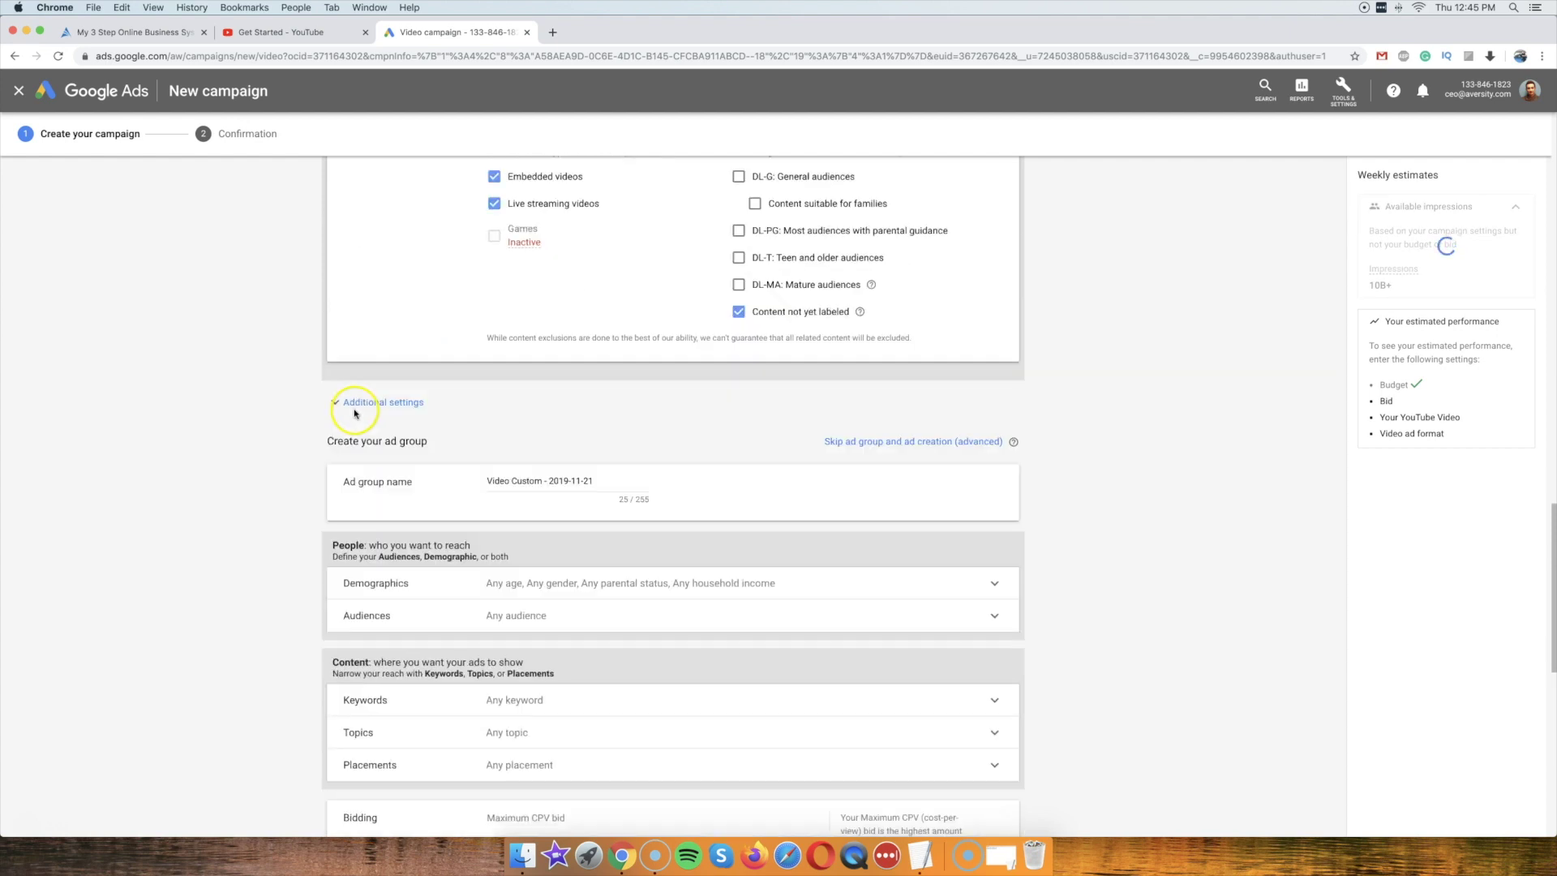
{"action": "scroll", "coordinate": [185, 375], "scroll_direction": "up", "scroll_amount": 4}
{"action": "scroll", "coordinate": [184, 372], "scroll_direction": "down", "scroll_amount": 5}
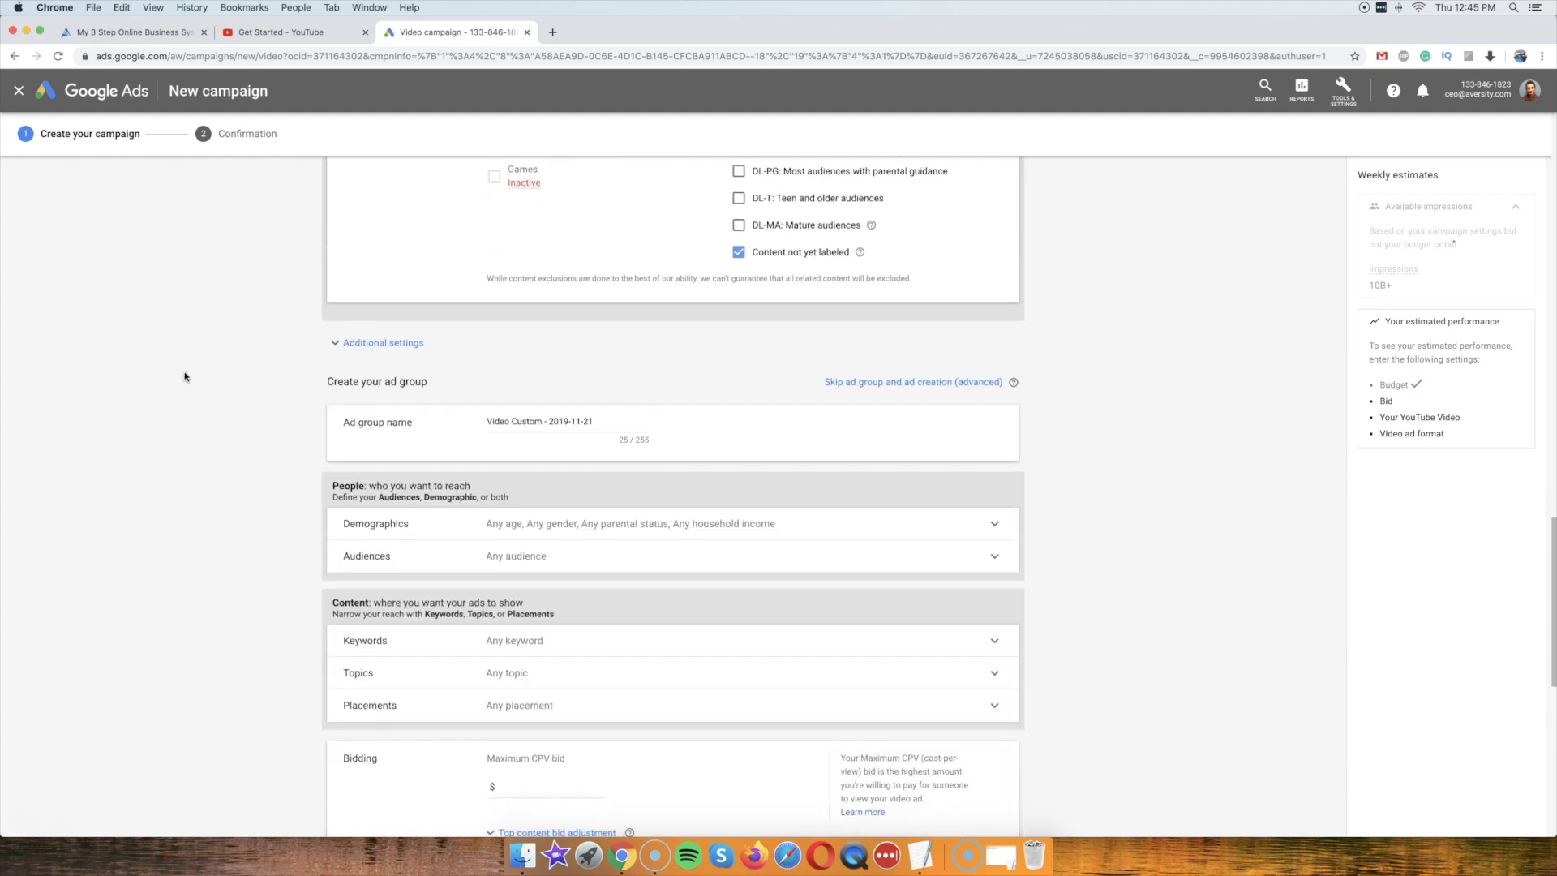
{"action": "scroll", "coordinate": [190, 372], "scroll_direction": "up", "scroll_amount": 6}
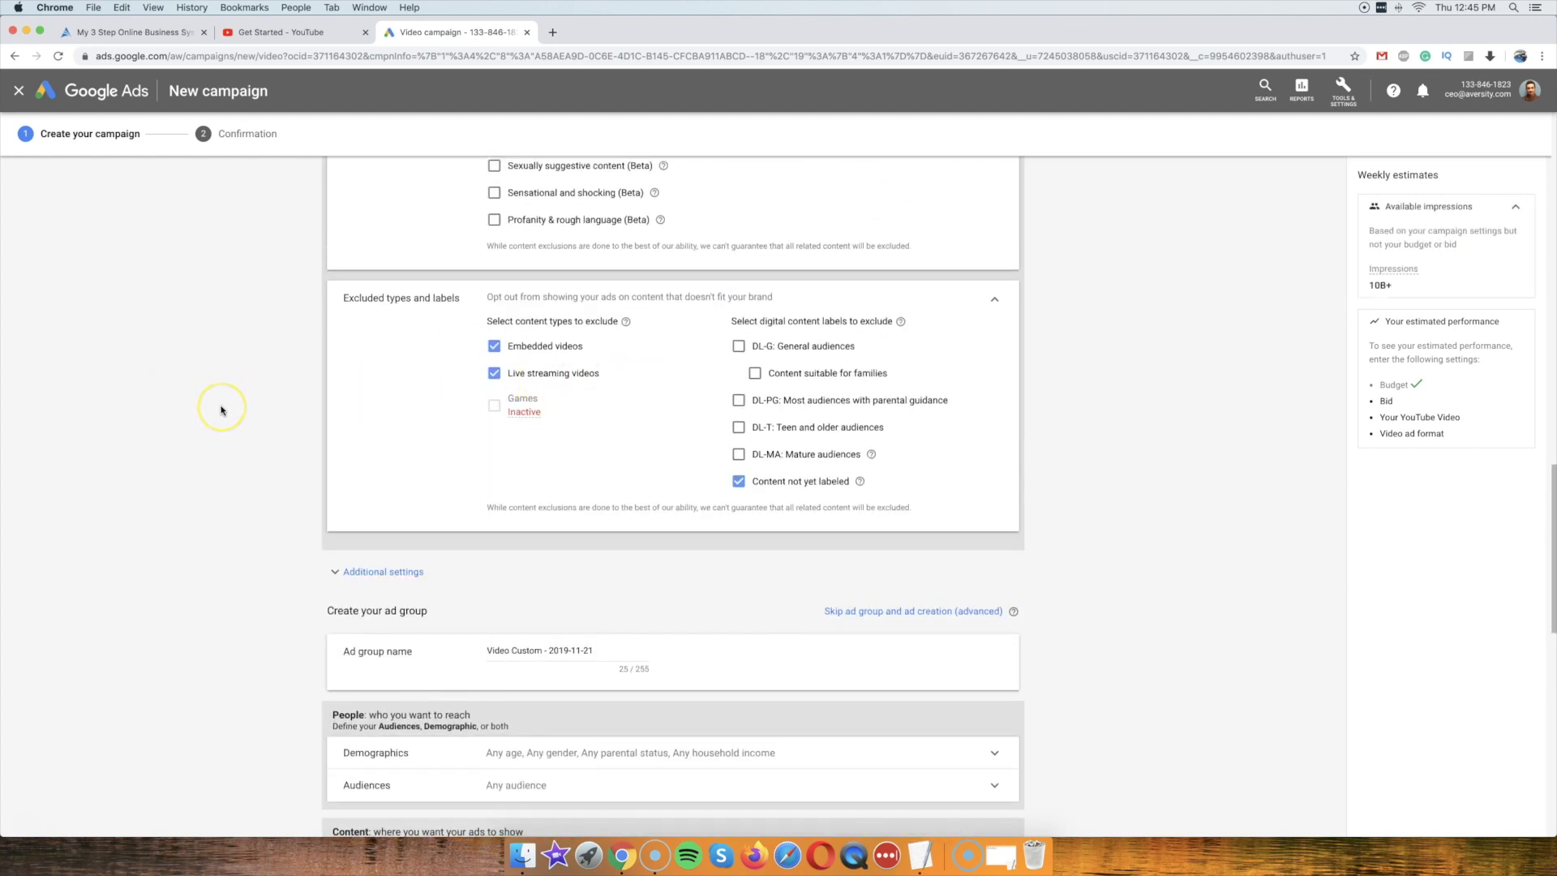
{"action": "scroll", "coordinate": [220, 410], "scroll_direction": "down", "scroll_amount": 7}
{"action": "scroll", "coordinate": [425, 372], "scroll_direction": "up", "scroll_amount": 4}
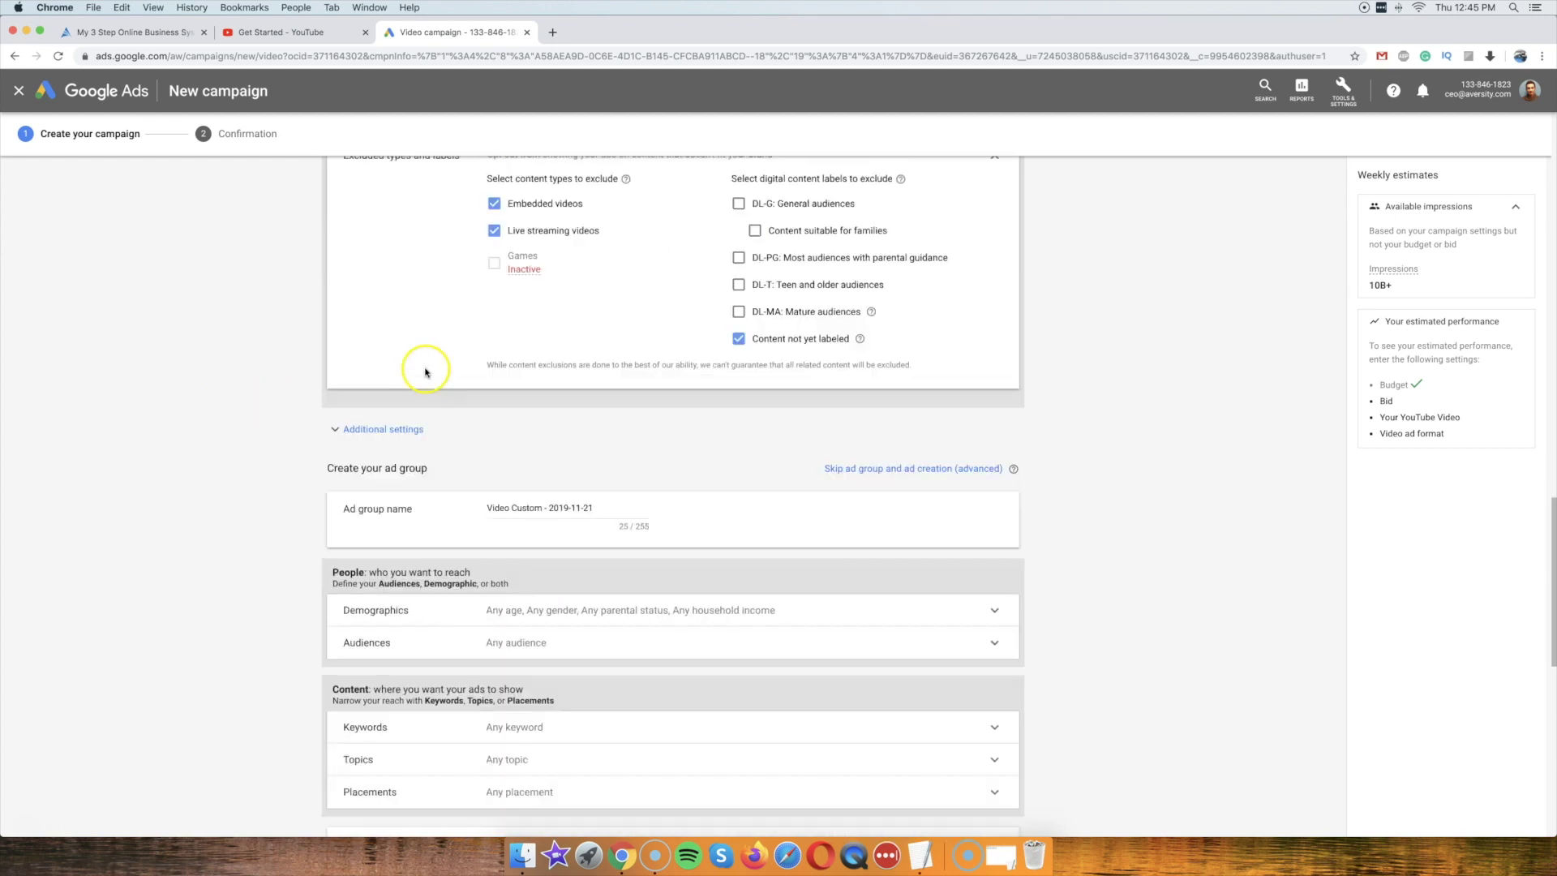
{"action": "scroll", "coordinate": [426, 372], "scroll_direction": "up", "scroll_amount": 2}
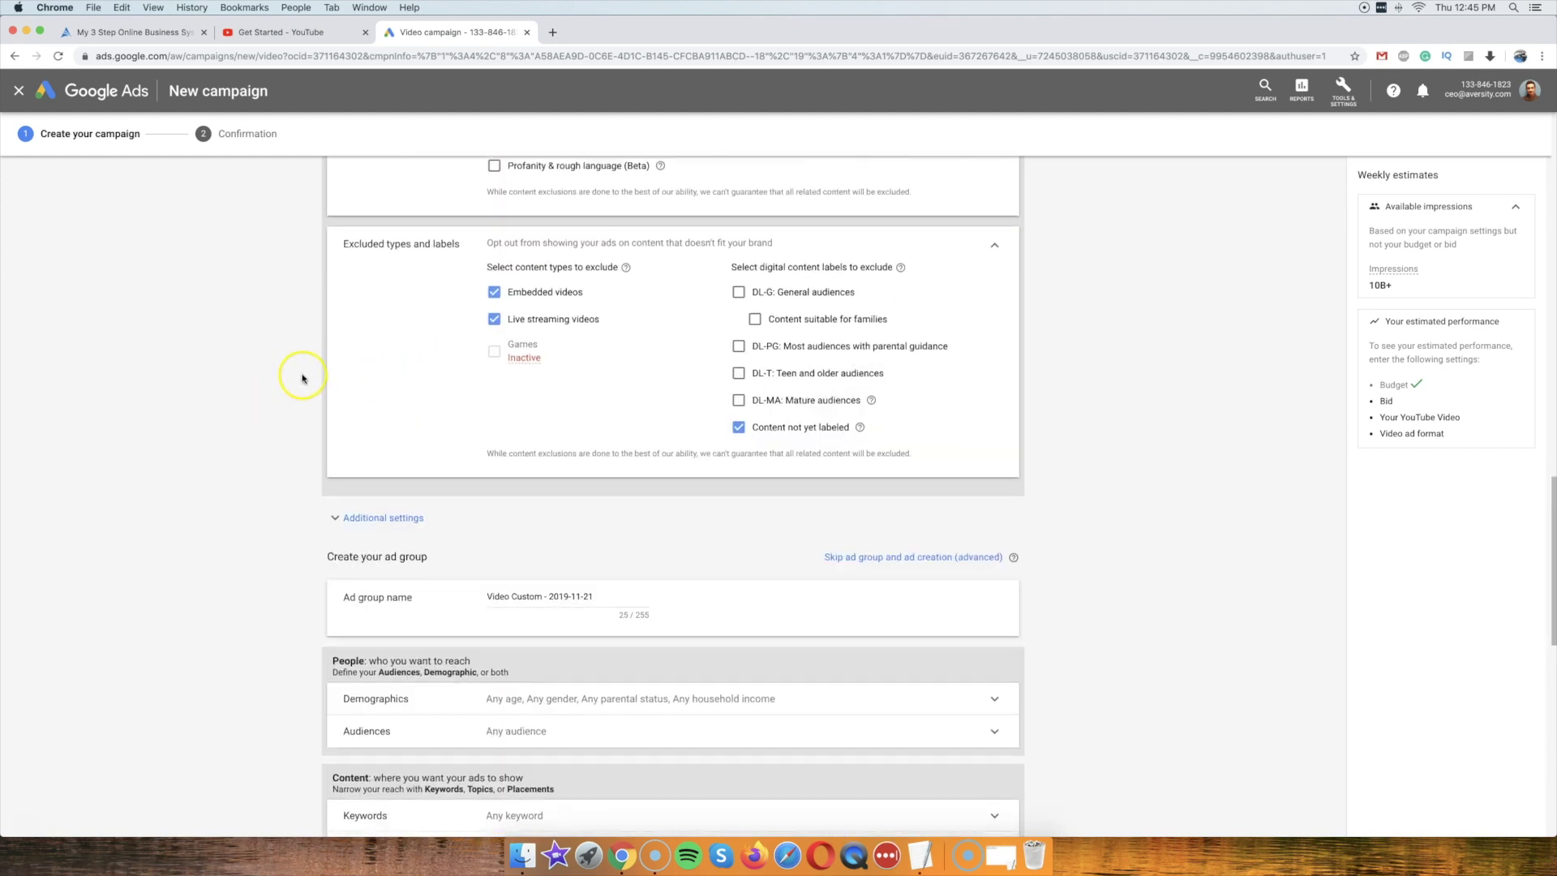
{"action": "scroll", "coordinate": [299, 375], "scroll_direction": "down", "scroll_amount": 6}
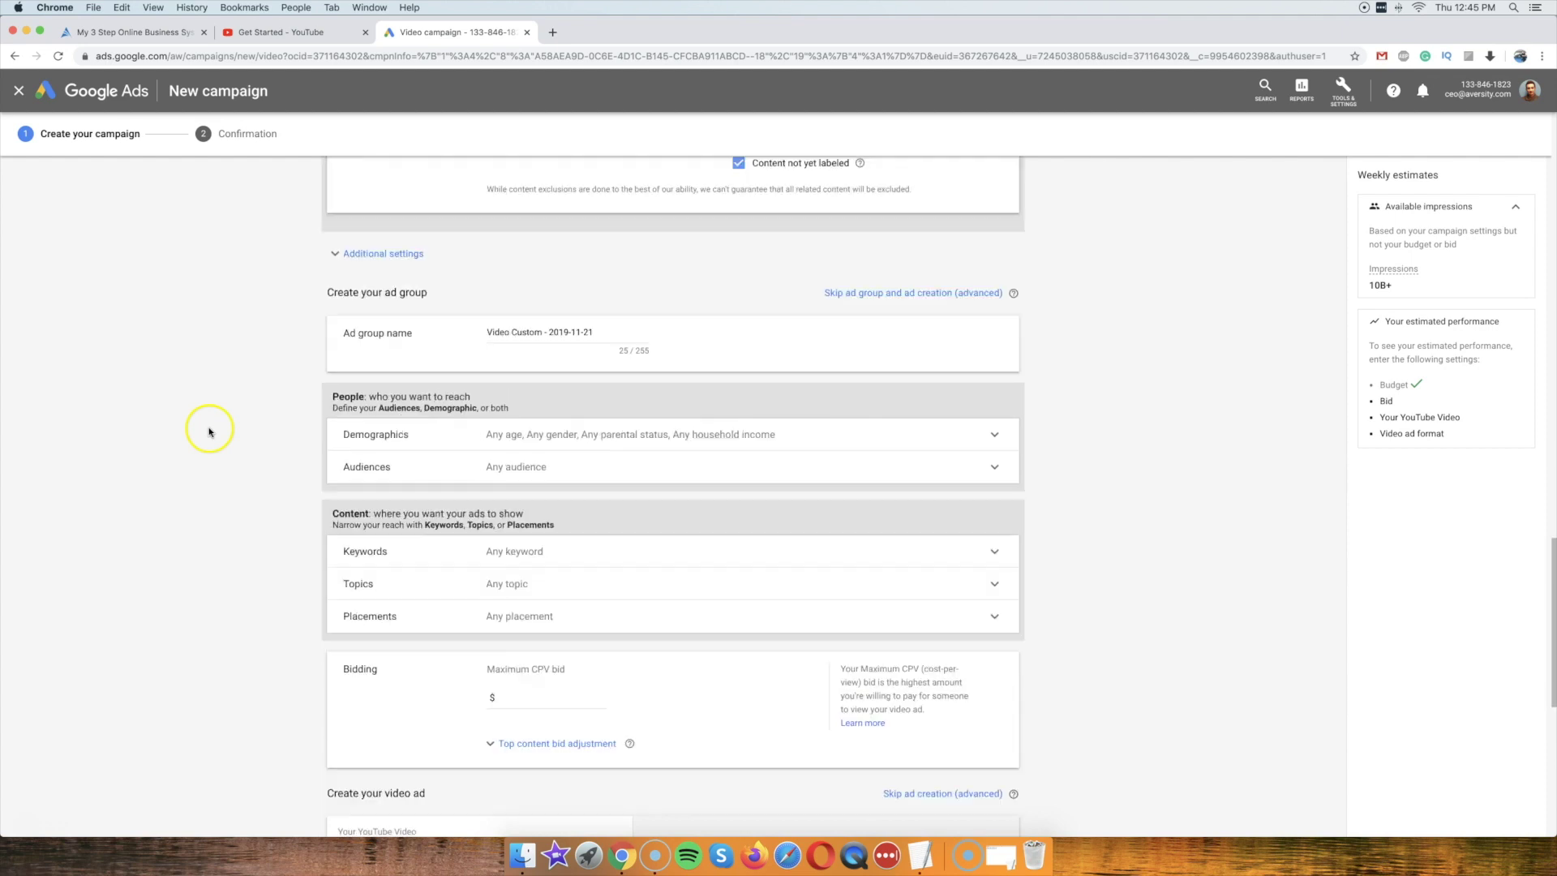
{"action": "scroll", "coordinate": [405, 397], "scroll_direction": "up", "scroll_amount": 1}
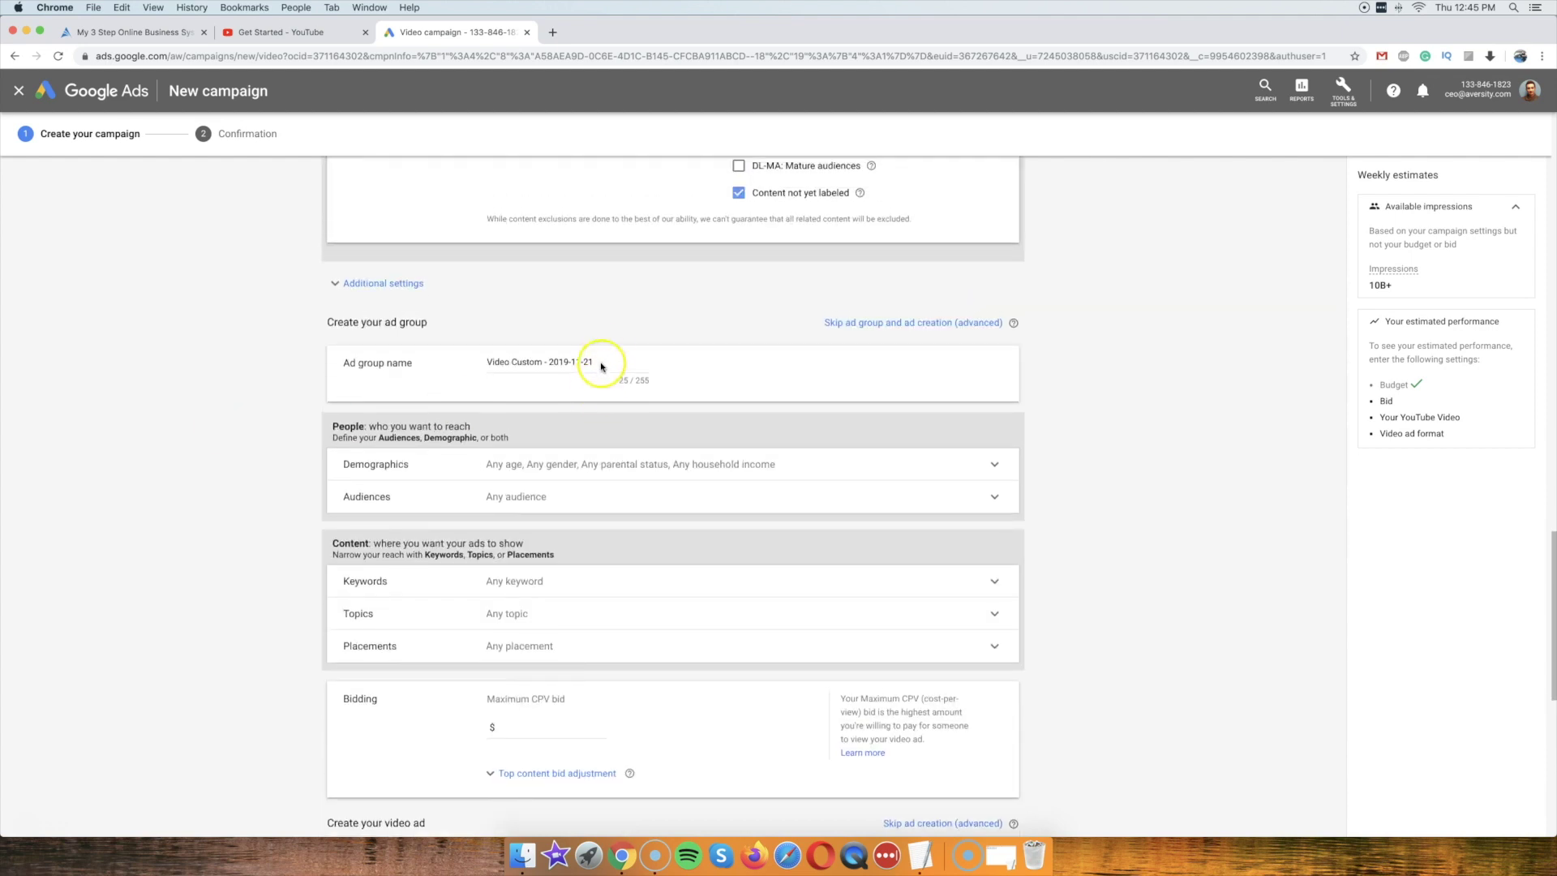
Rename the ad group to 'v1'.
{"action": "triple_click", "coordinate": [526, 363]}
{"action": "type", "text": "v"}
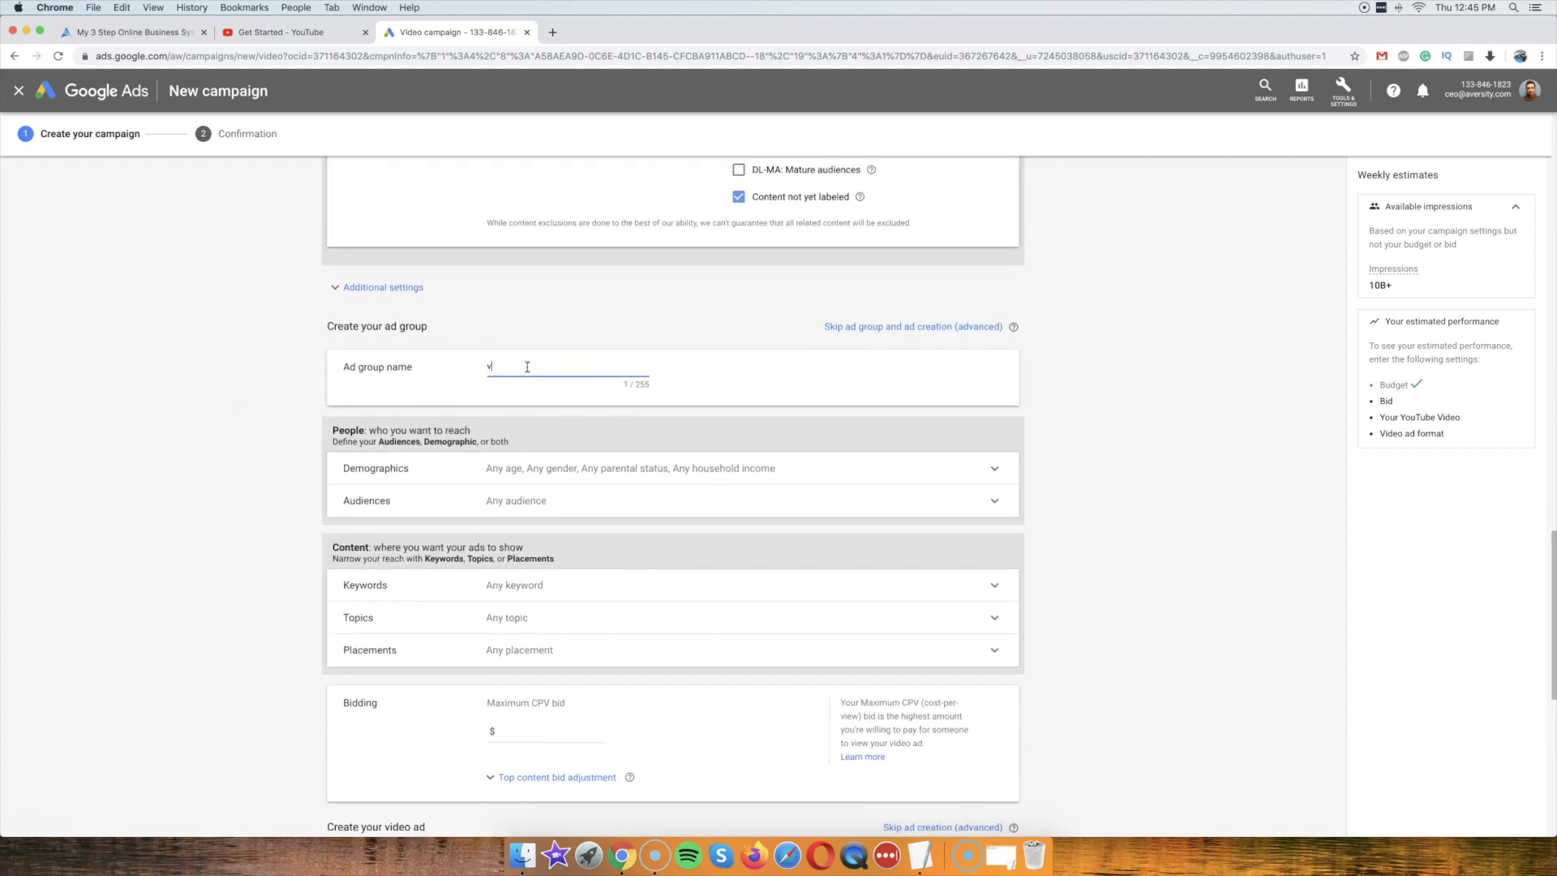
{"action": "type", "text": "1"}
{"action": "left_click", "coordinate": [234, 368]}
{"action": "scroll", "coordinate": [233, 367], "scroll_direction": "down", "scroll_amount": 3}
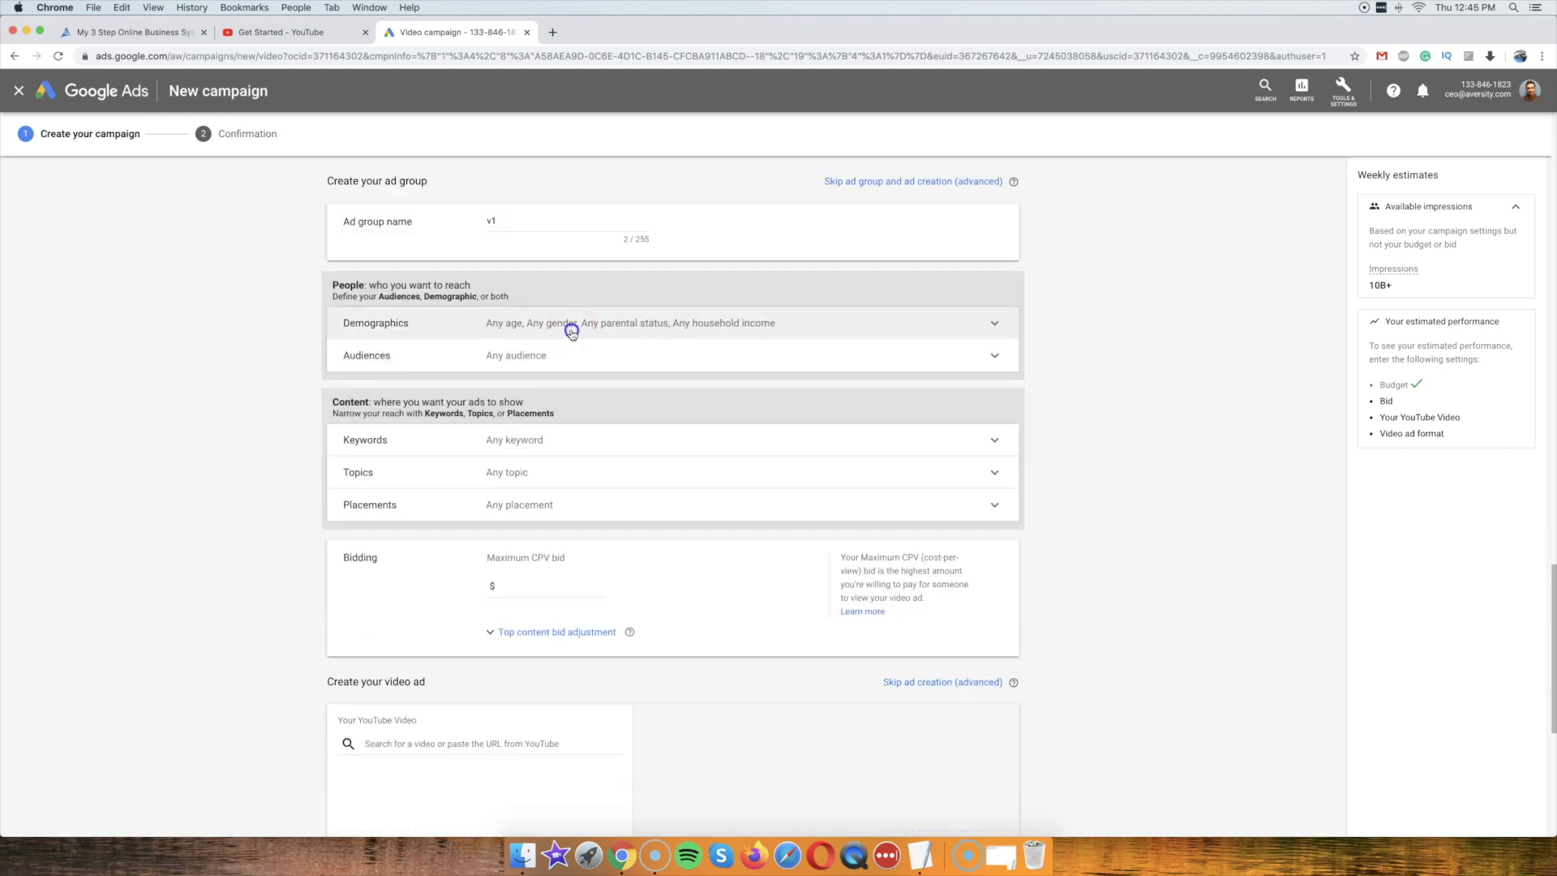
Expand Demographics and Audiences, toggling Age 18-24 off and back on.
{"action": "left_click", "coordinate": [568, 325]}
{"action": "scroll", "coordinate": [299, 371], "scroll_direction": "down", "scroll_amount": 2}
{"action": "scroll", "coordinate": [528, 459], "scroll_direction": "down", "scroll_amount": 1}
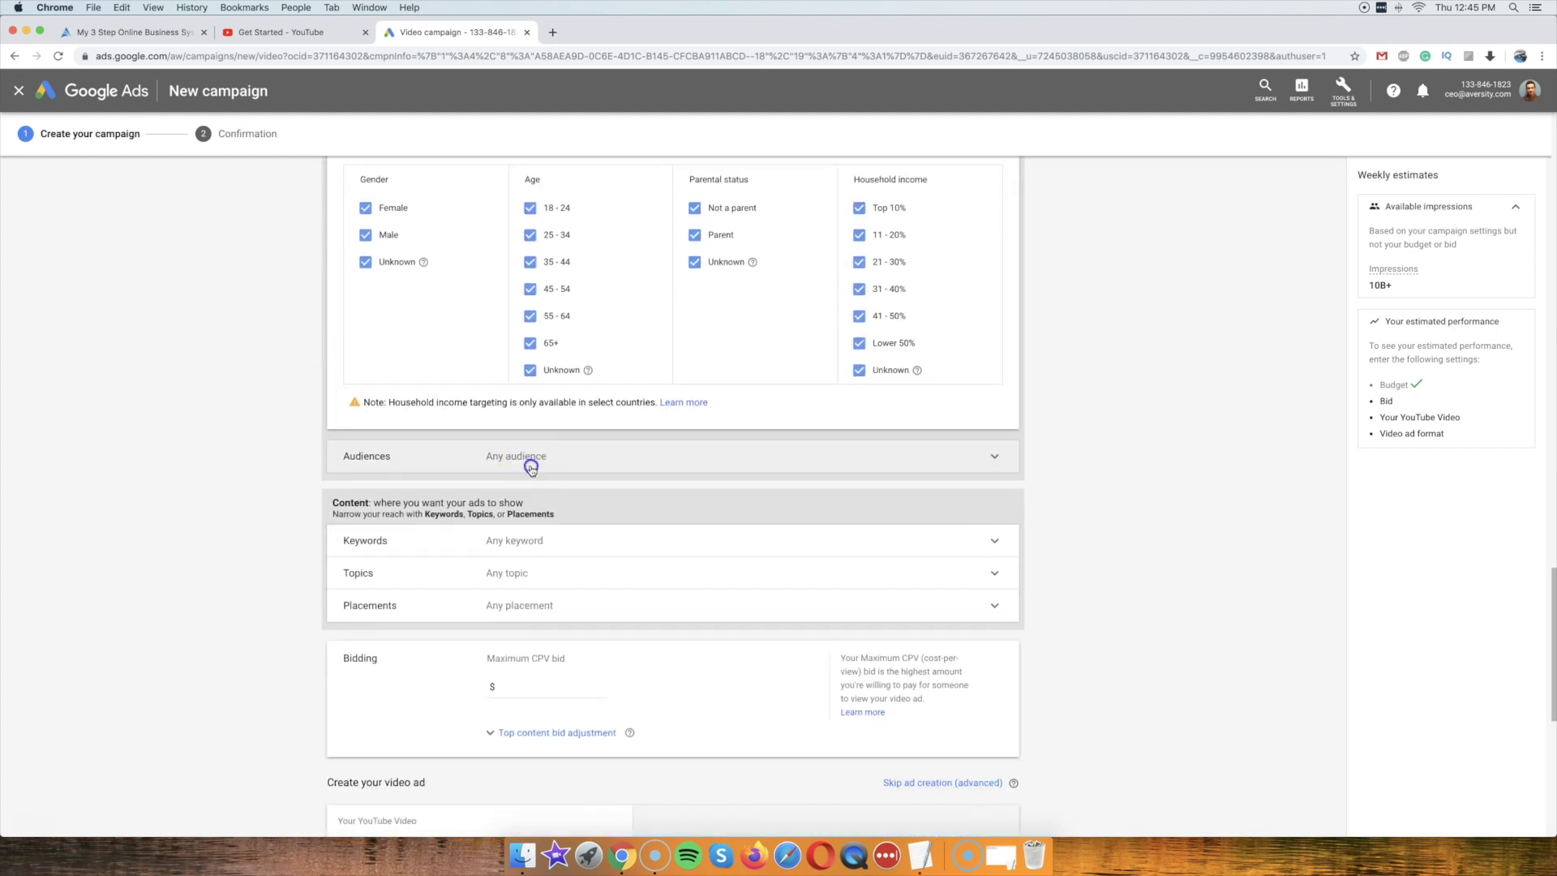
{"action": "left_click", "coordinate": [527, 457]}
{"action": "scroll", "coordinate": [76, 424], "scroll_direction": "up", "scroll_amount": 6}
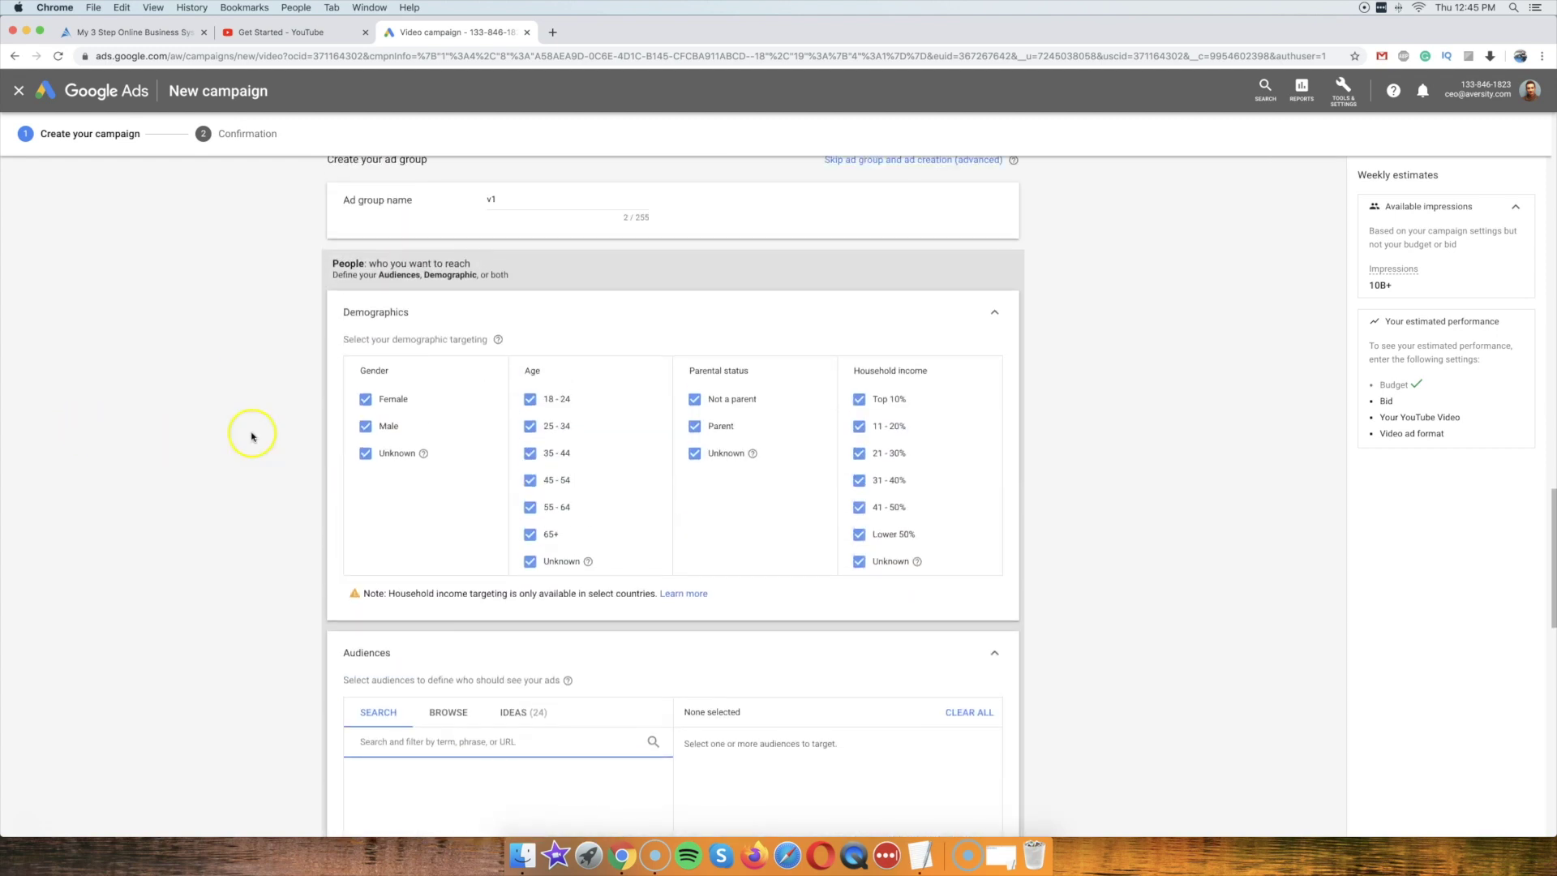
{"action": "left_click", "coordinate": [531, 399]}
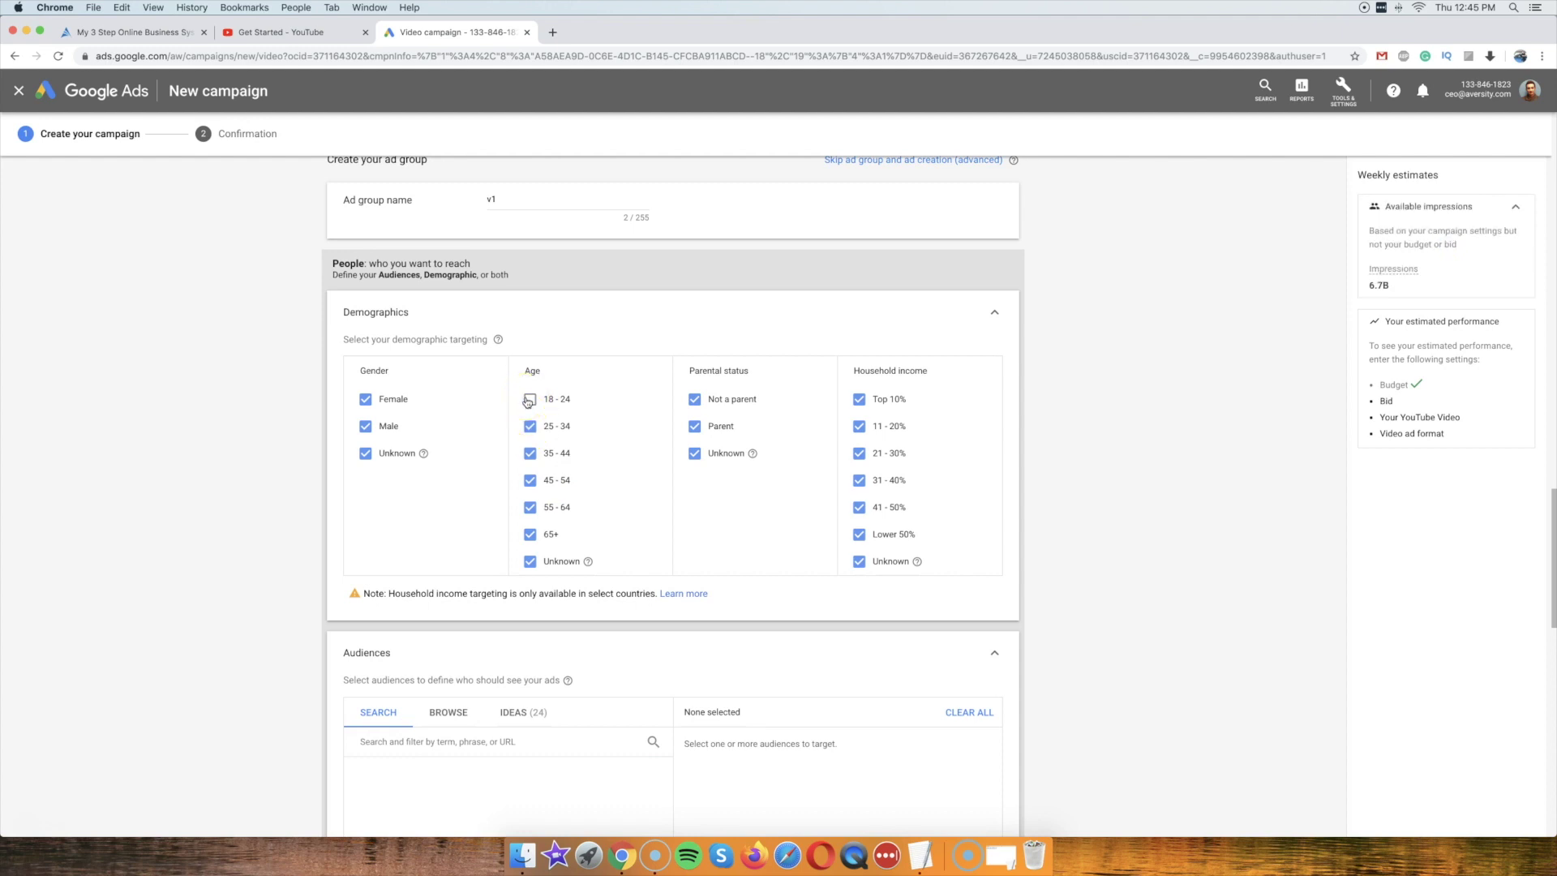
{"action": "left_click", "coordinate": [527, 400]}
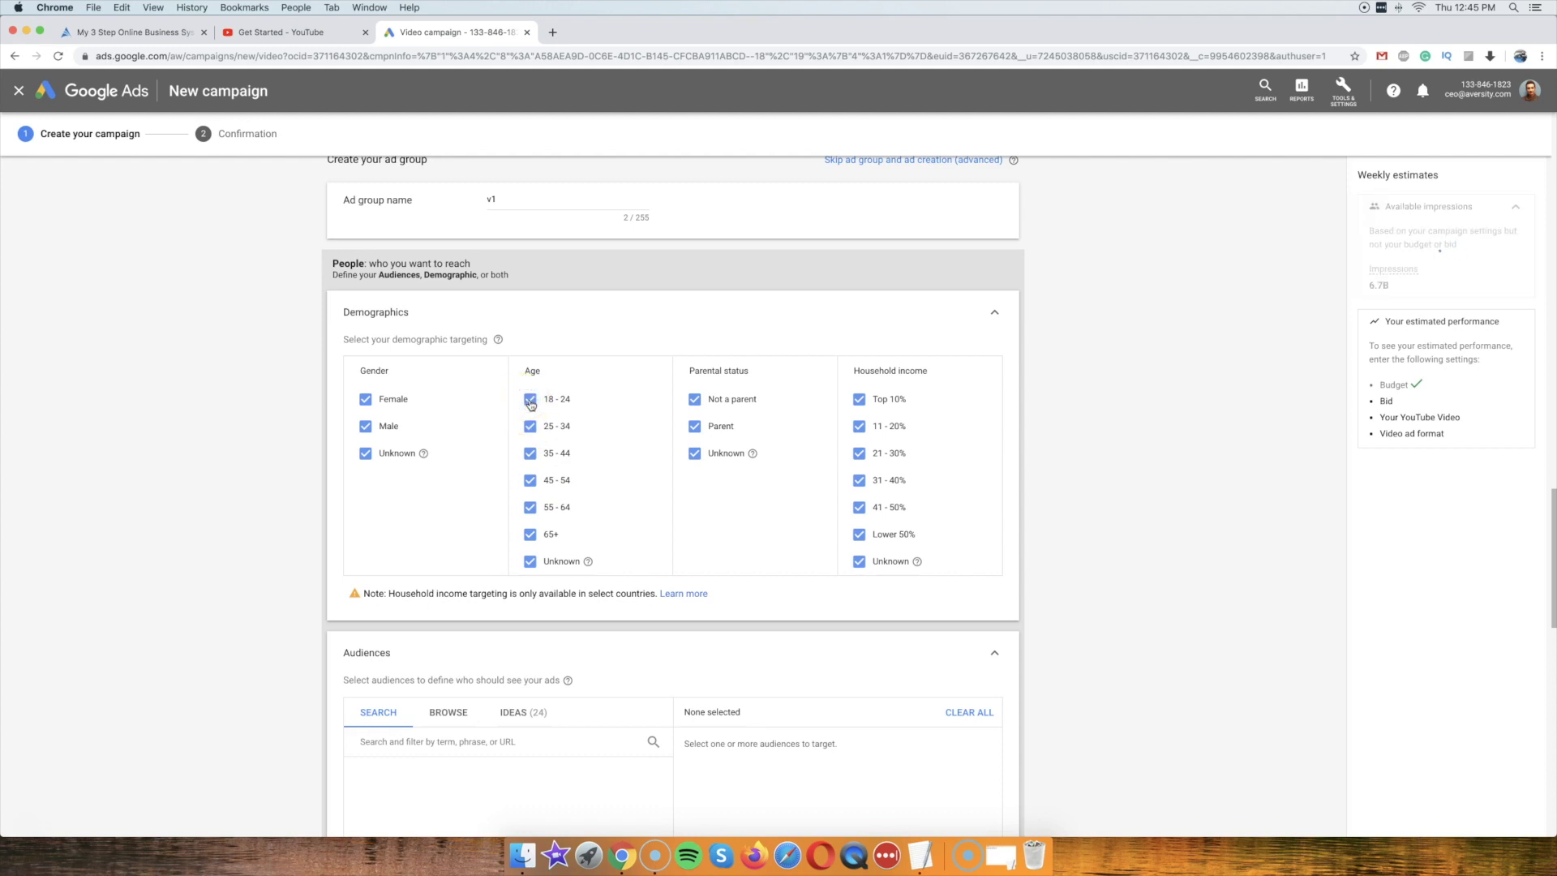
Exclude the Top 10% household income bracket from demographic targeting.
{"action": "left_click", "coordinate": [438, 457]}
{"action": "scroll", "coordinate": [439, 456], "scroll_direction": "down", "scroll_amount": 2}
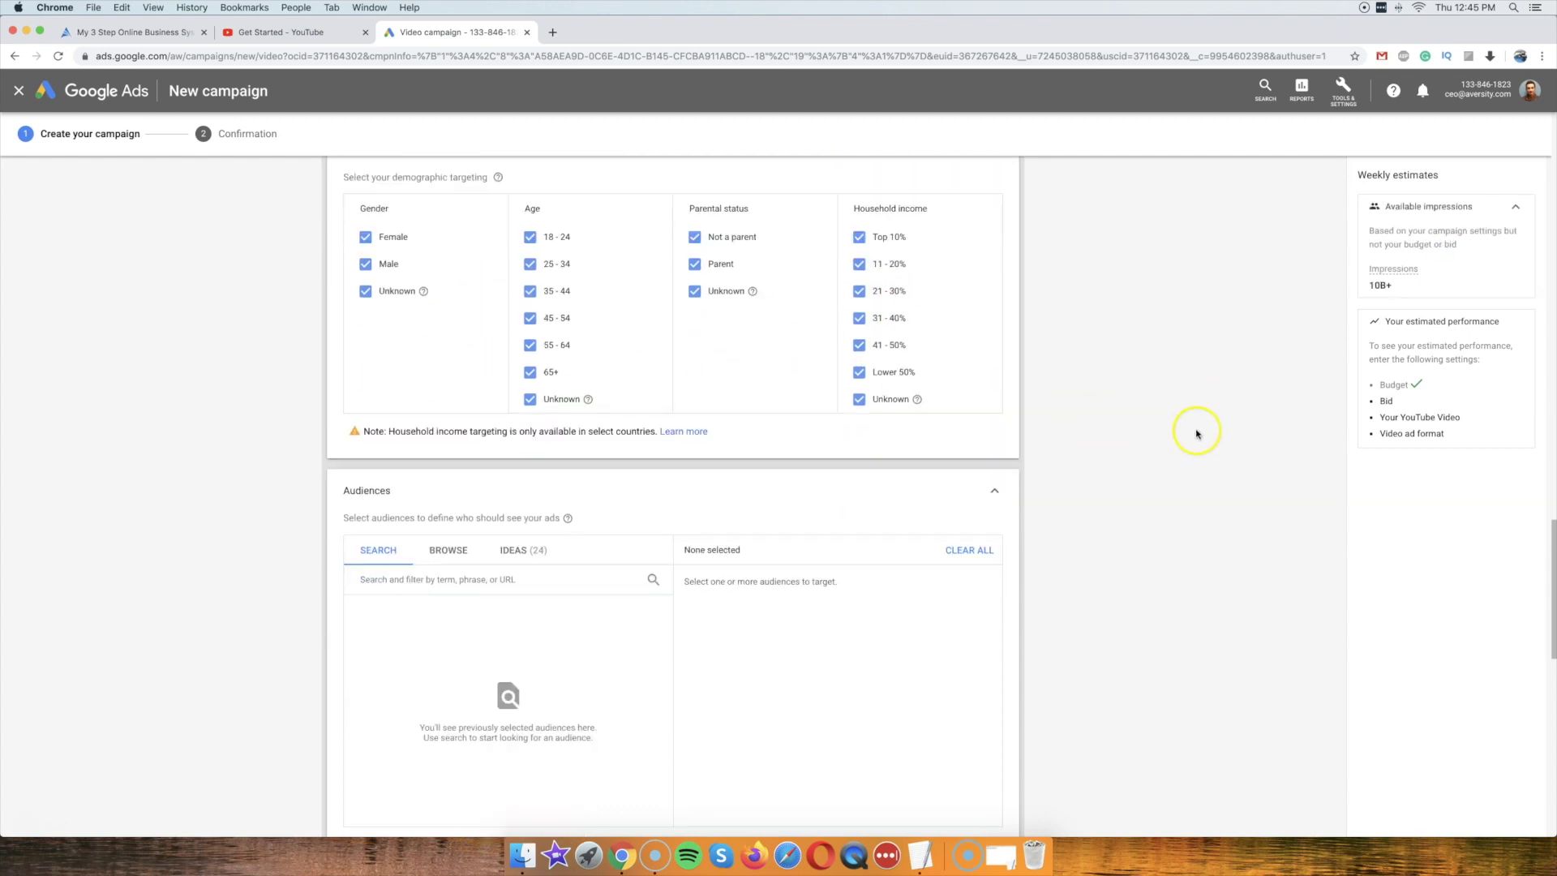
{"action": "scroll", "coordinate": [1135, 418], "scroll_direction": "up", "scroll_amount": 2}
{"action": "left_click", "coordinate": [862, 384]}
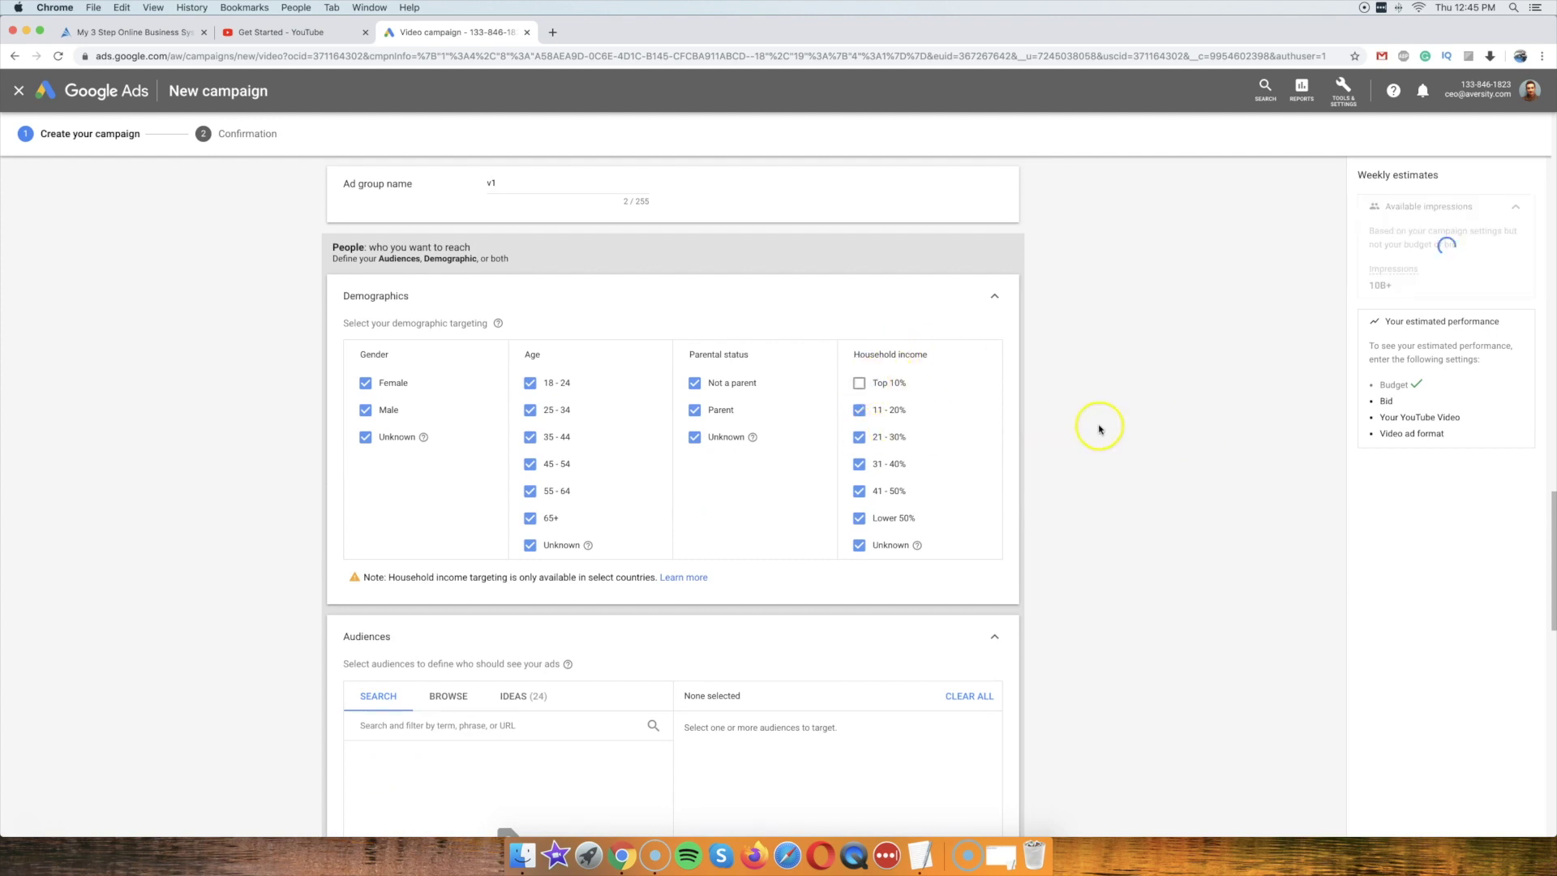
{"action": "scroll", "coordinate": [1123, 398], "scroll_direction": "down", "scroll_amount": 2}
{"action": "scroll", "coordinate": [1078, 389], "scroll_direction": "up", "scroll_amount": 3}
{"action": "scroll", "coordinate": [1078, 389], "scroll_direction": "down", "scroll_amount": 5}
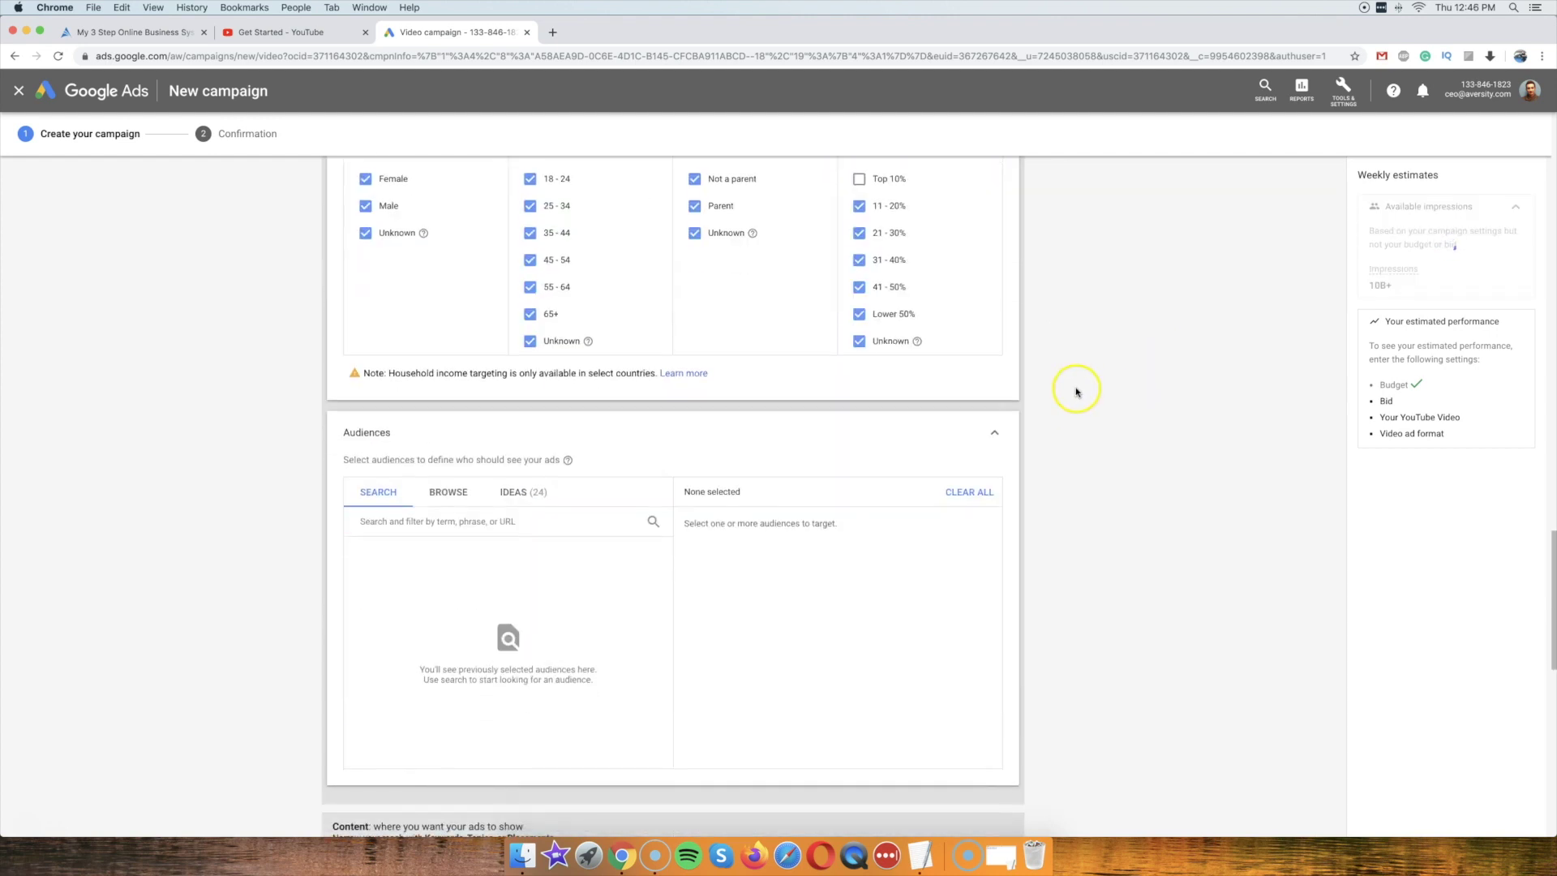
{"action": "scroll", "coordinate": [1000, 405], "scroll_direction": "up", "scroll_amount": 3}
{"action": "scroll", "coordinate": [896, 375], "scroll_direction": "down", "scroll_amount": 2}
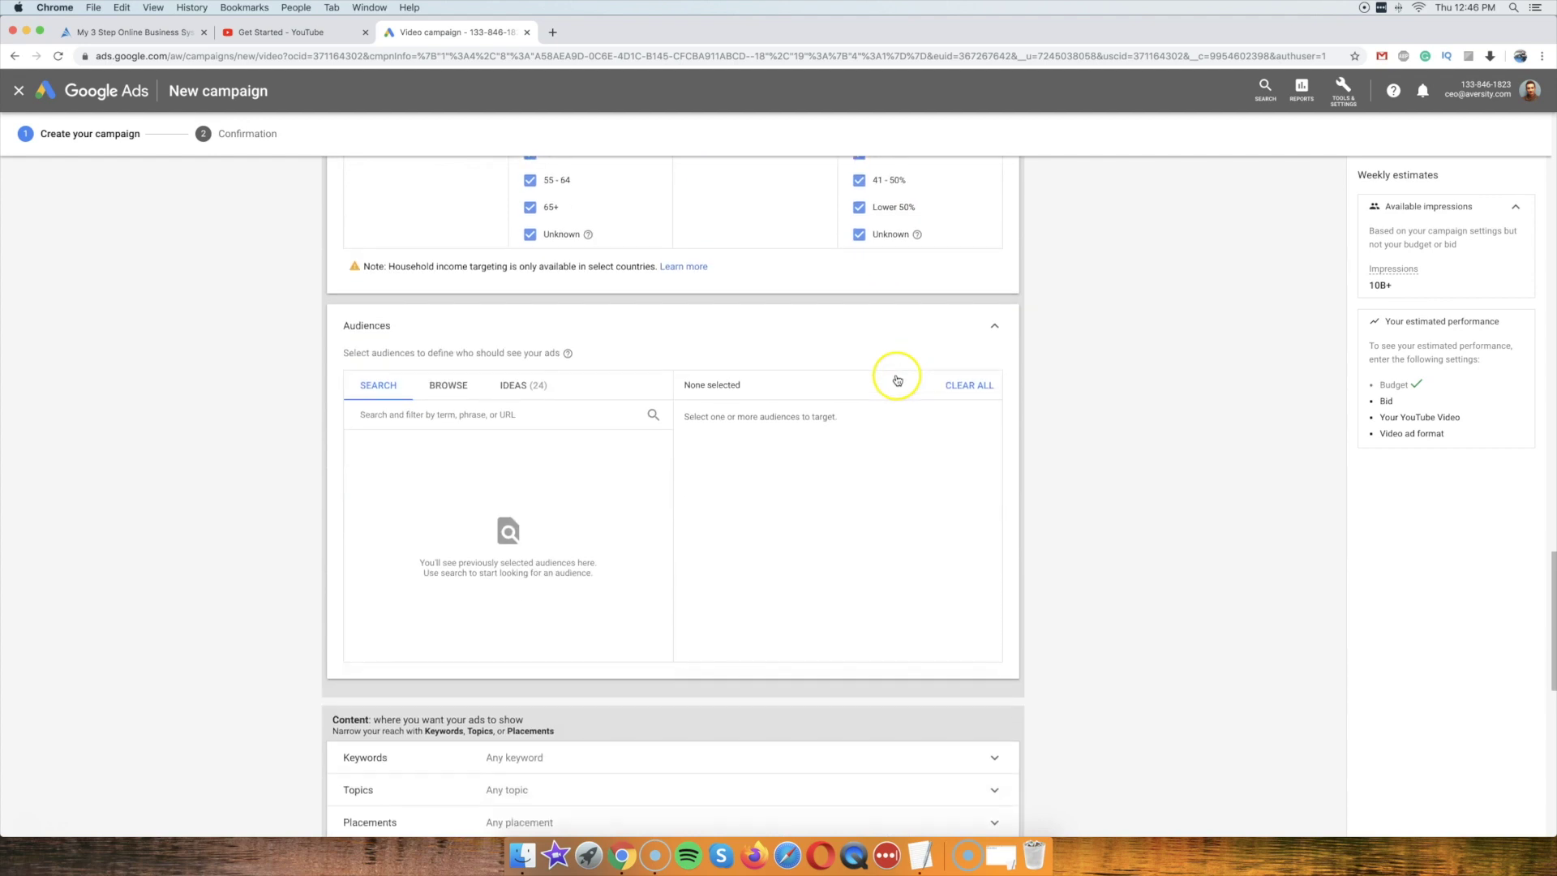
{"action": "scroll", "coordinate": [887, 358], "scroll_direction": "up", "scroll_amount": 5}
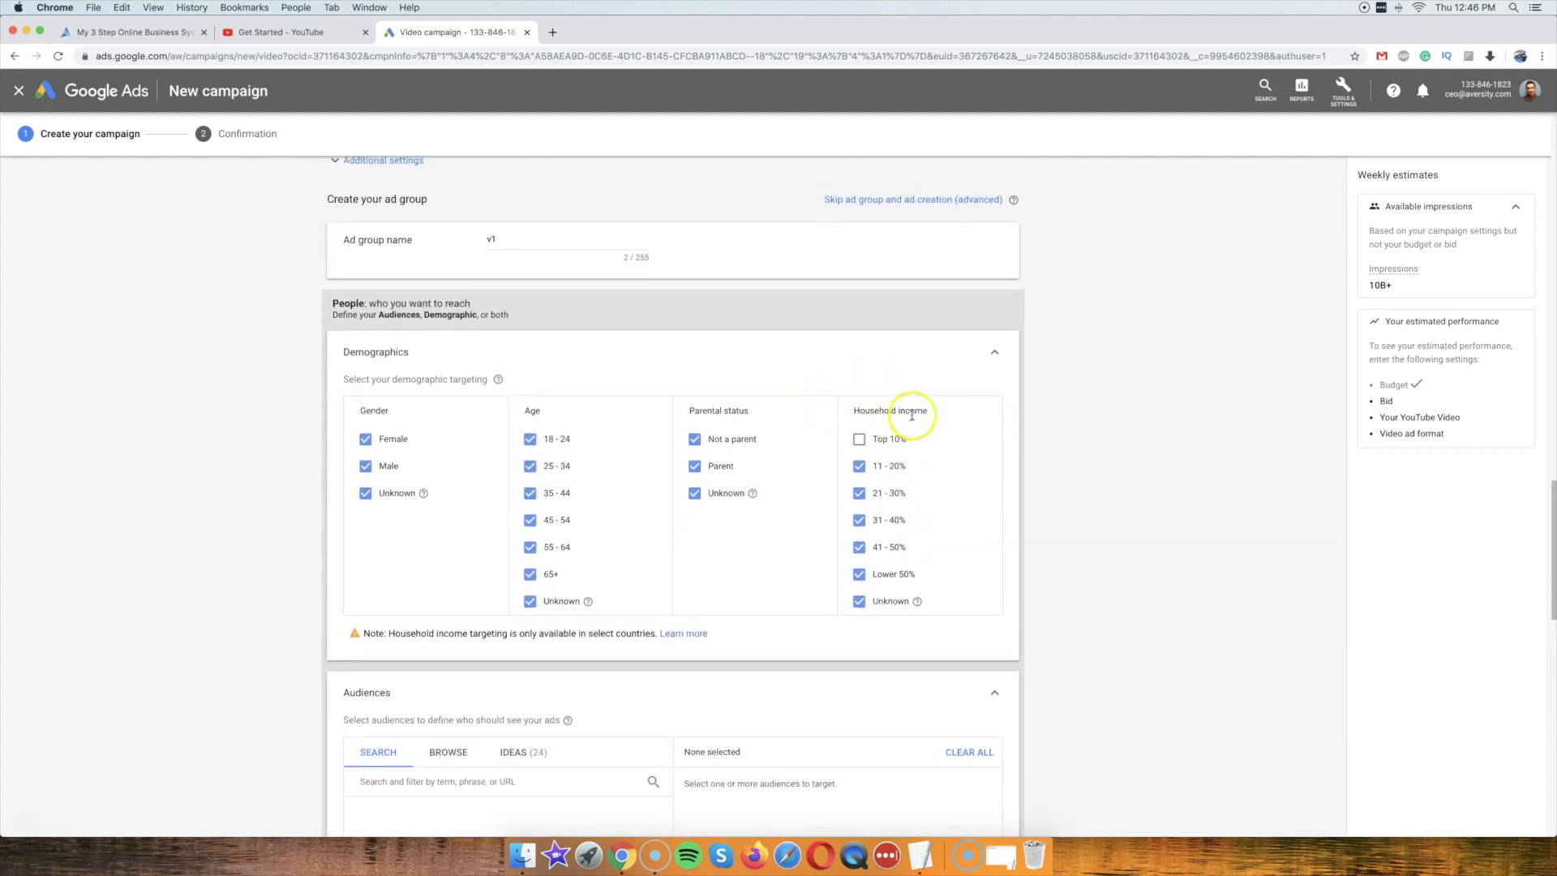
{"action": "scroll", "coordinate": [1004, 441], "scroll_direction": "down", "scroll_amount": 2}
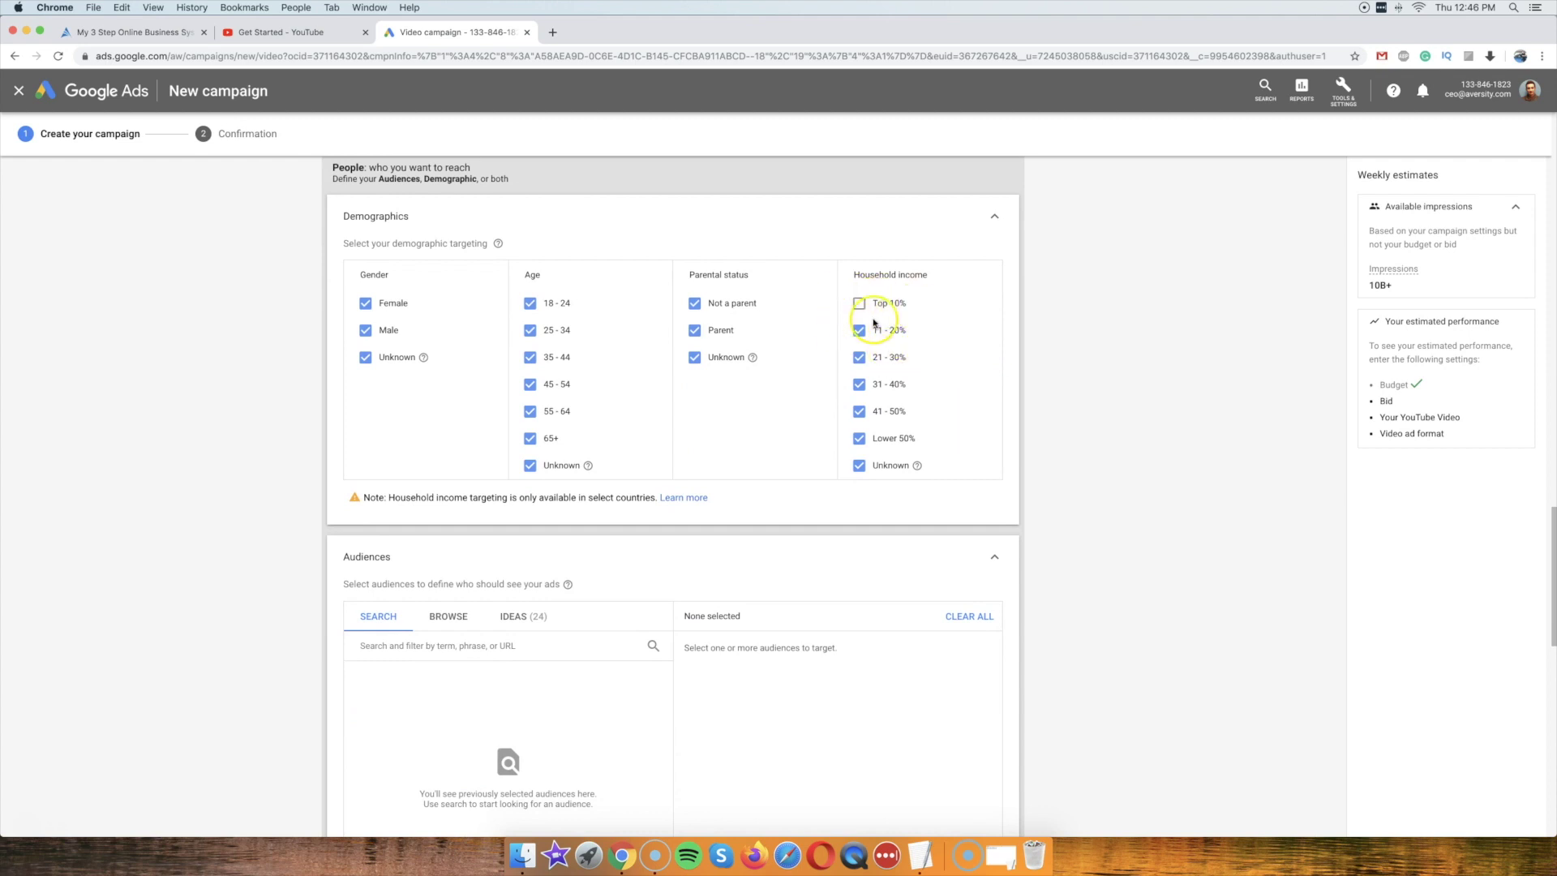
{"action": "scroll", "coordinate": [973, 372], "scroll_direction": "down", "scroll_amount": 1}
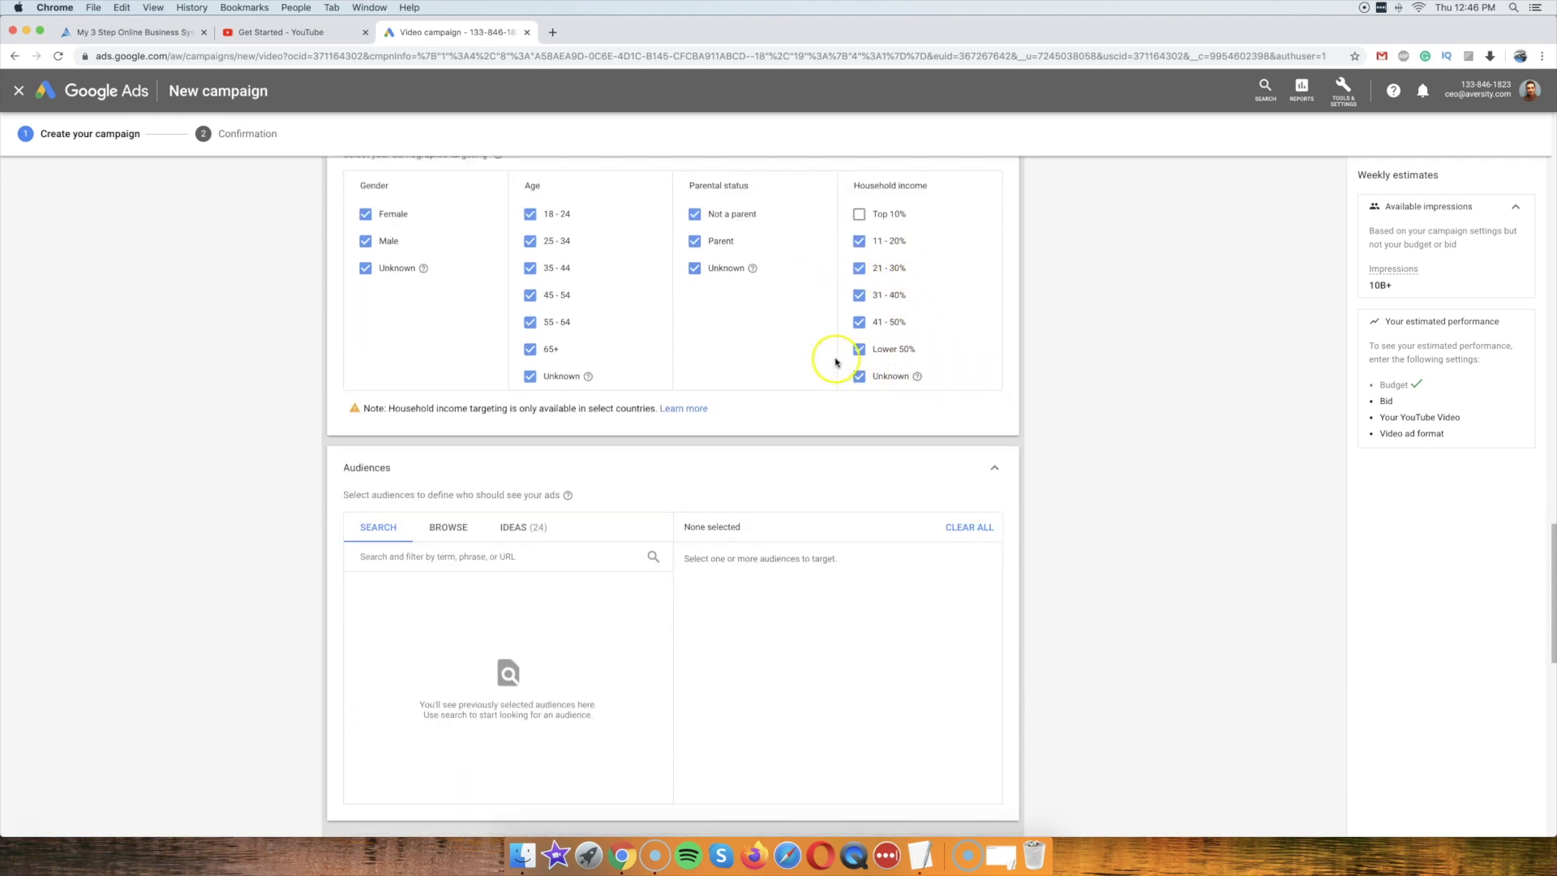
{"action": "scroll", "coordinate": [837, 362], "scroll_direction": "down", "scroll_amount": 1}
{"action": "scroll", "coordinate": [865, 219], "scroll_direction": "up", "scroll_amount": 2}
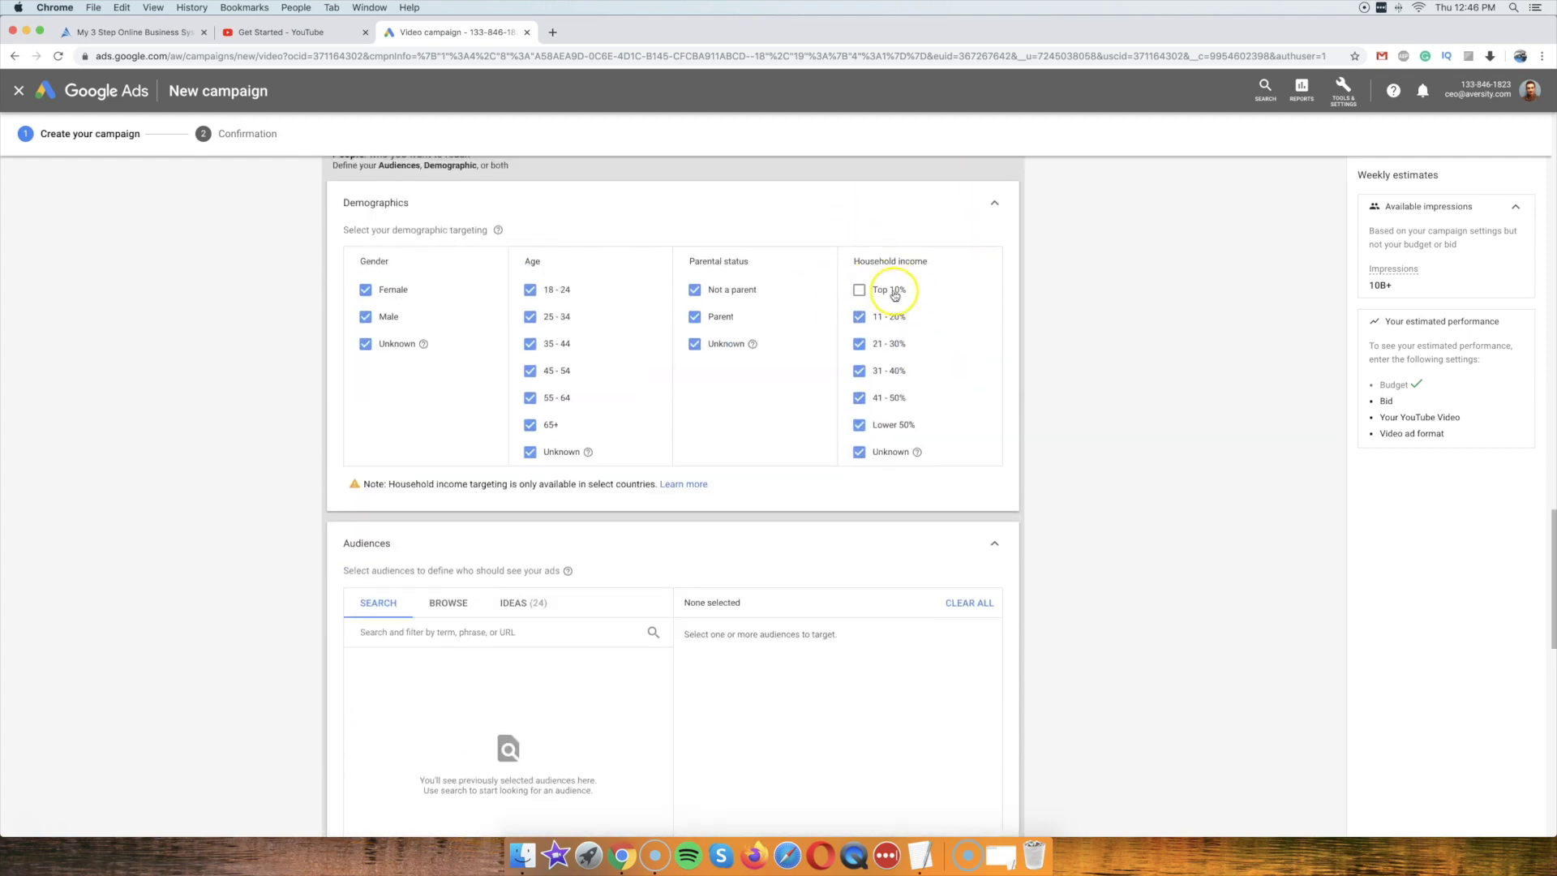
{"action": "scroll", "coordinate": [892, 297], "scroll_direction": "up", "scroll_amount": 1}
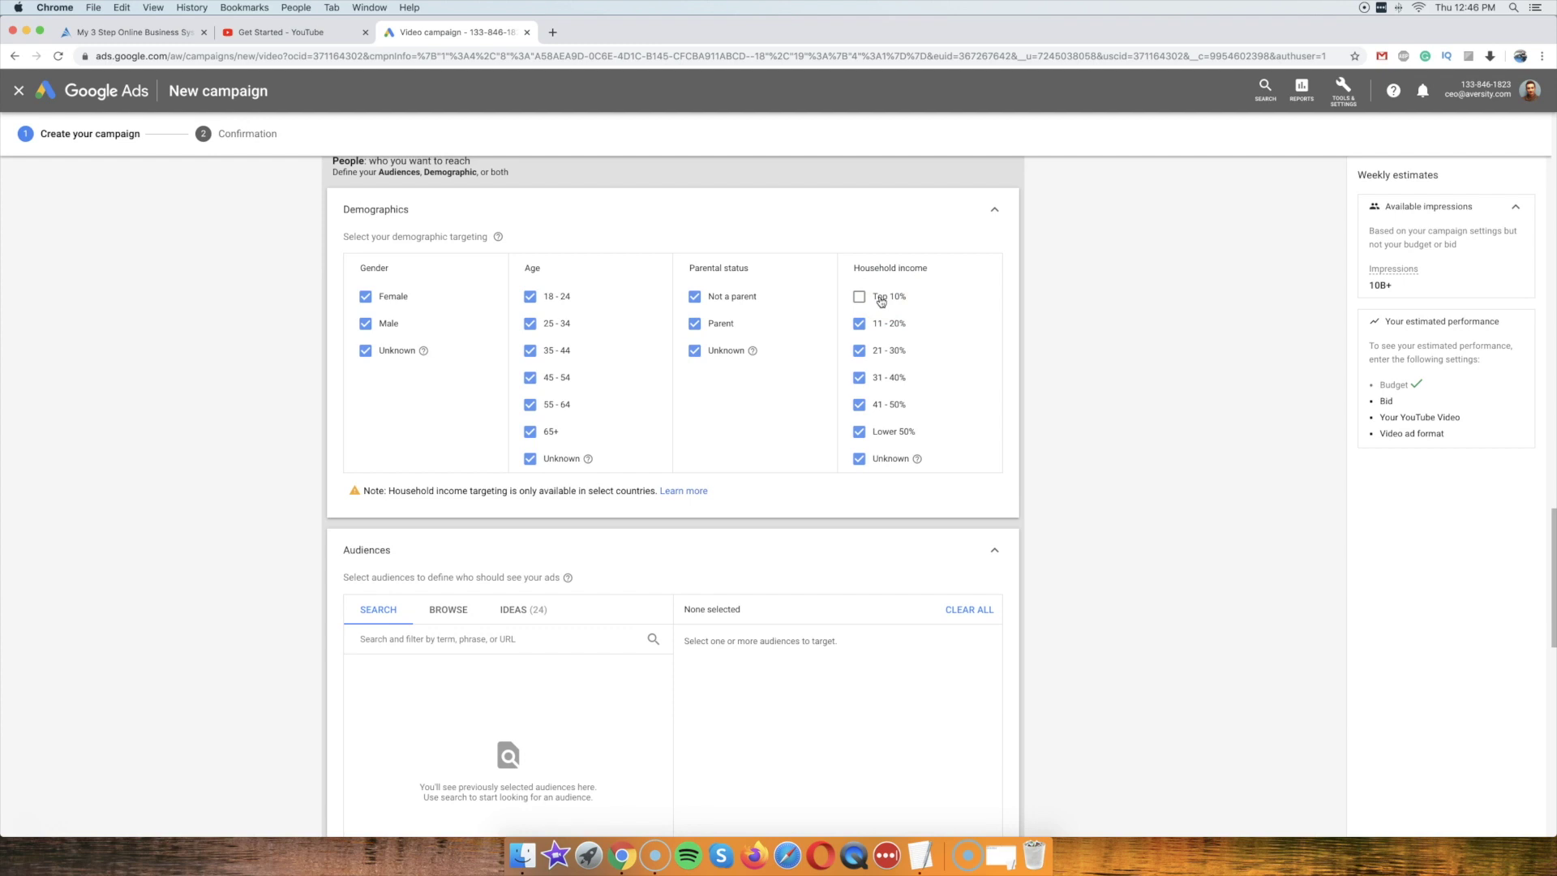
{"action": "left_click", "coordinate": [280, 32]}
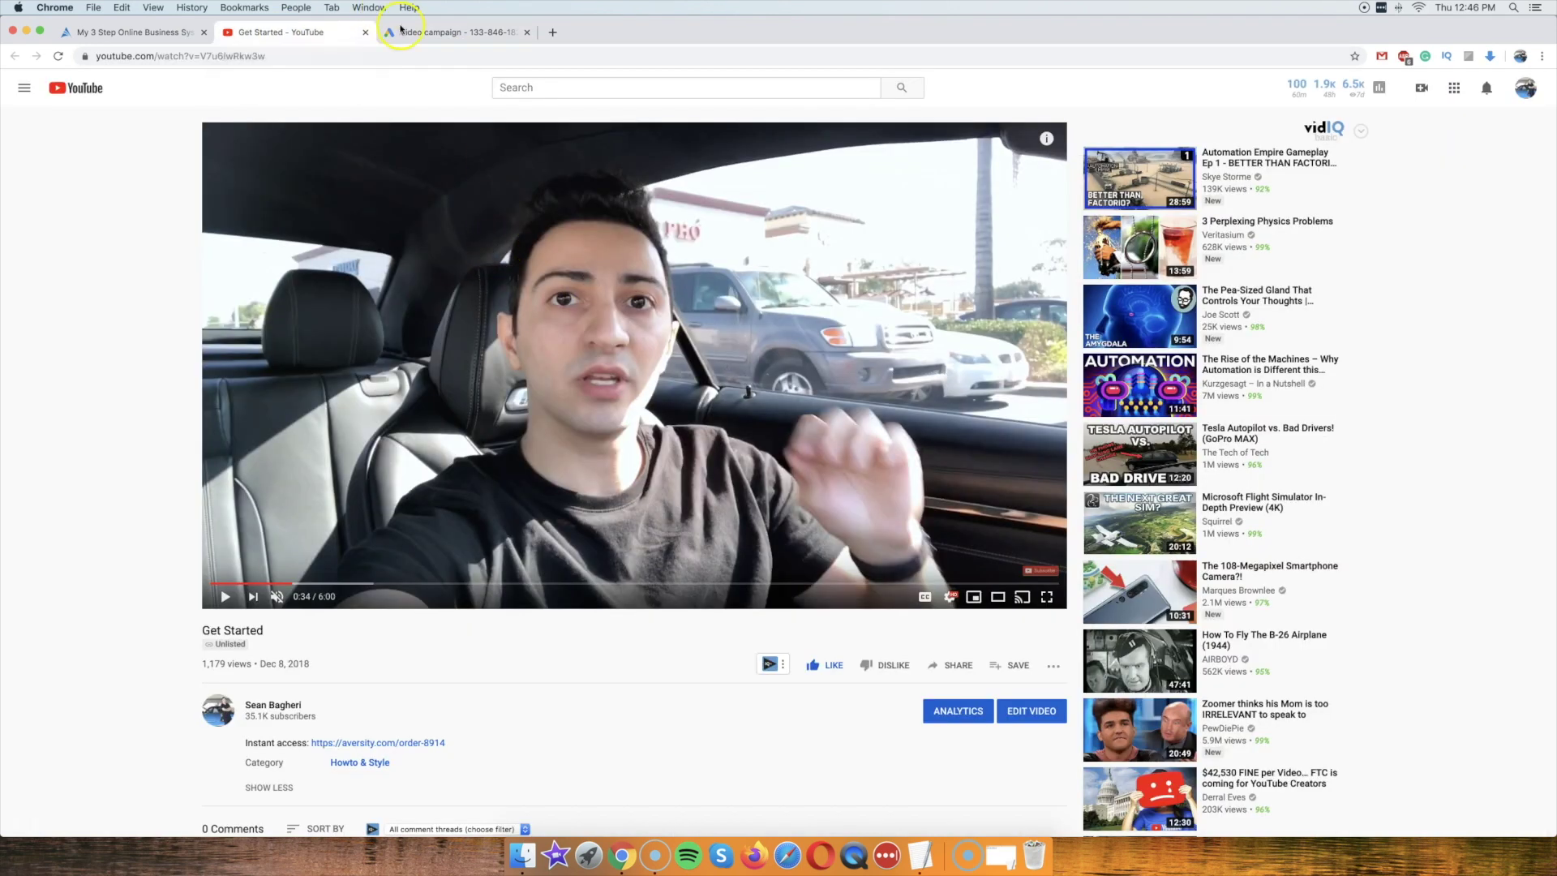
{"action": "left_click", "coordinate": [434, 37]}
{"action": "scroll", "coordinate": [170, 219], "scroll_direction": "down", "scroll_amount": 2}
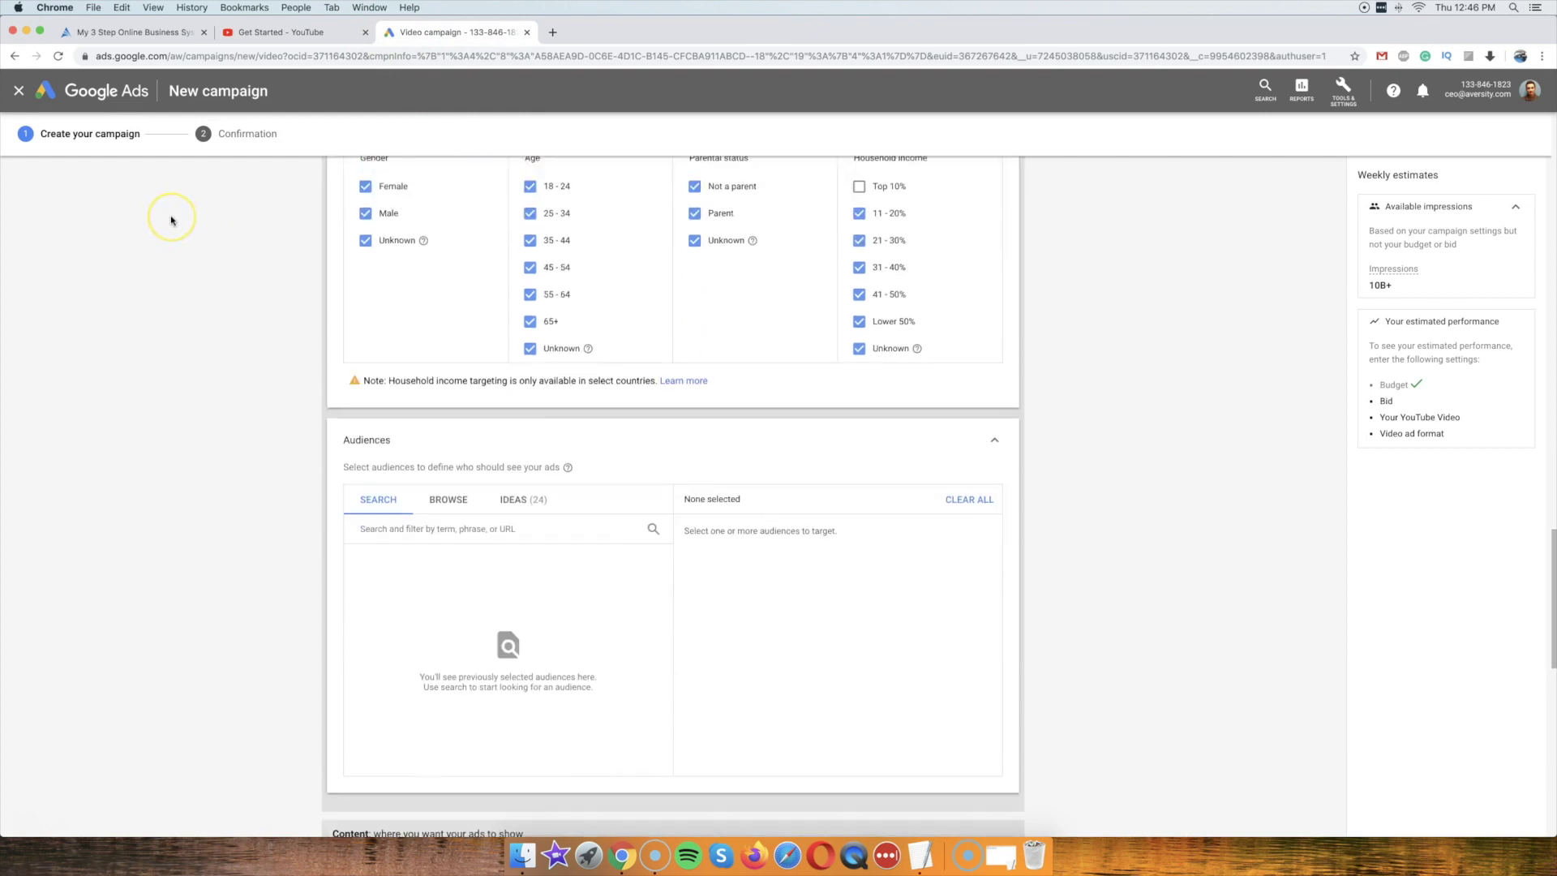
{"action": "scroll", "coordinate": [171, 219], "scroll_direction": "up", "scroll_amount": 2}
{"action": "scroll", "coordinate": [171, 220], "scroll_direction": "down", "scroll_amount": 5}
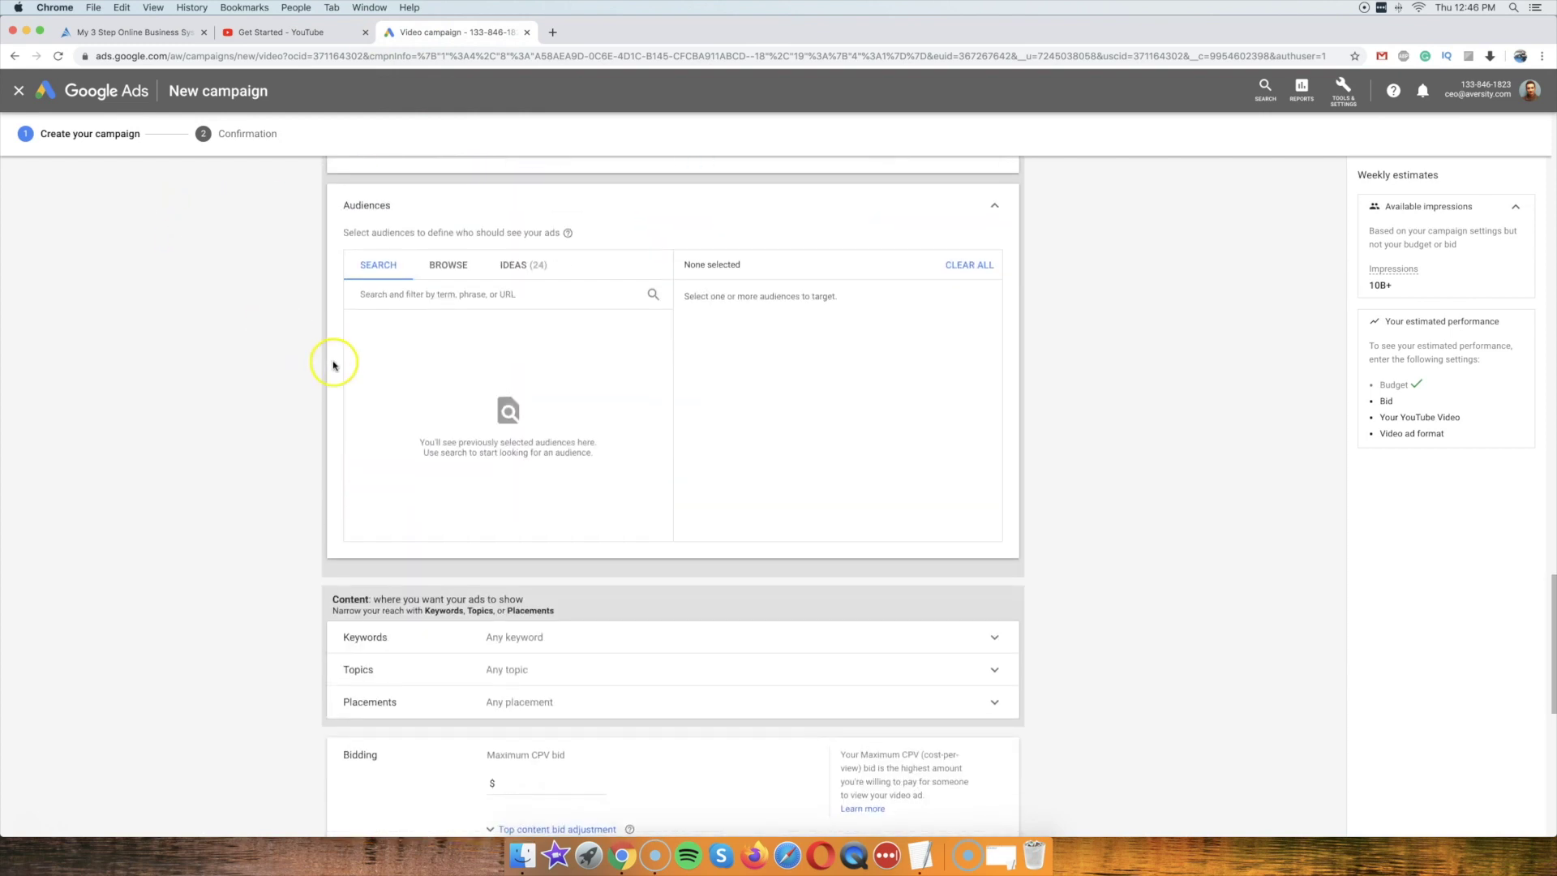
{"action": "scroll", "coordinate": [333, 362], "scroll_direction": "up", "scroll_amount": 2}
{"action": "left_click", "coordinate": [441, 381]}
{"action": "scroll", "coordinate": [177, 355], "scroll_direction": "down", "scroll_amount": 3}
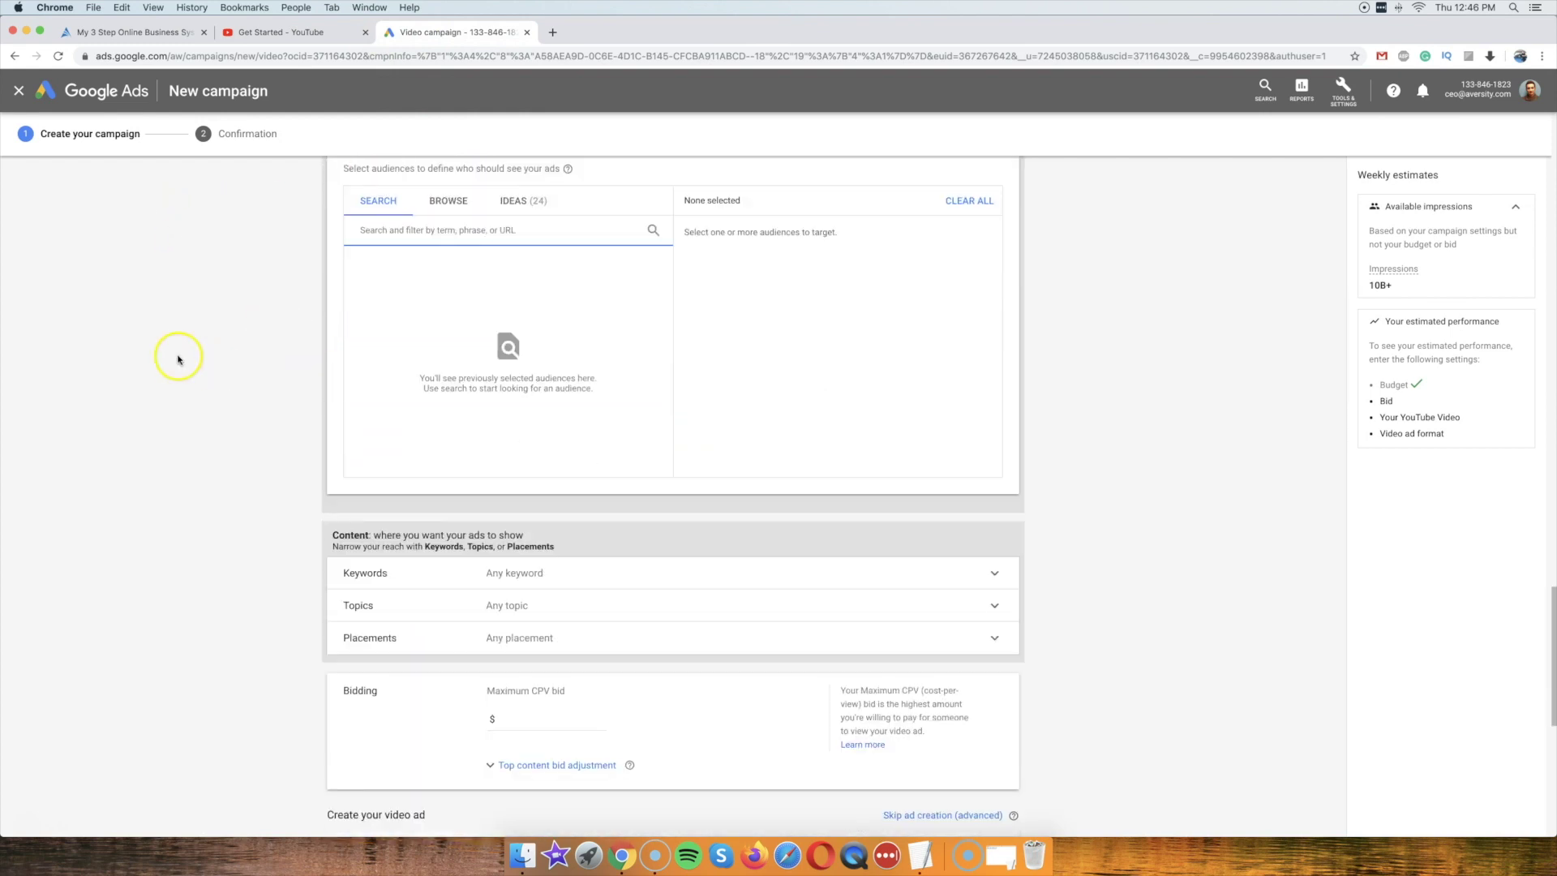
{"action": "left_click", "coordinate": [192, 348]}
{"action": "scroll", "coordinate": [192, 348], "scroll_direction": "up", "scroll_amount": 3}
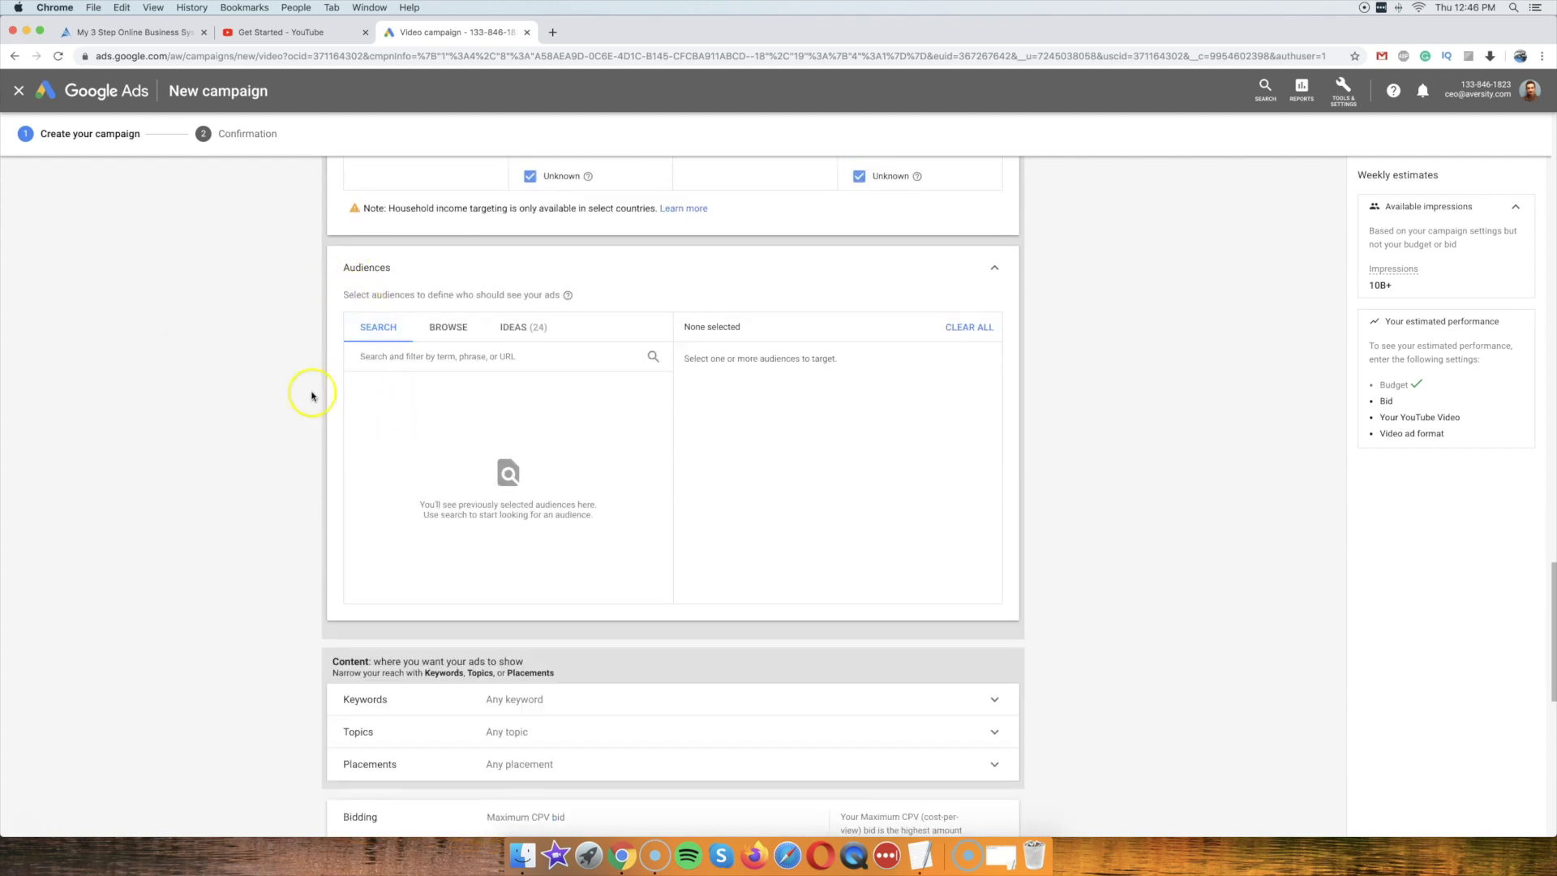
{"action": "scroll", "coordinate": [278, 375], "scroll_direction": "down", "scroll_amount": 3}
{"action": "scroll", "coordinate": [178, 392], "scroll_direction": "up", "scroll_amount": 3}
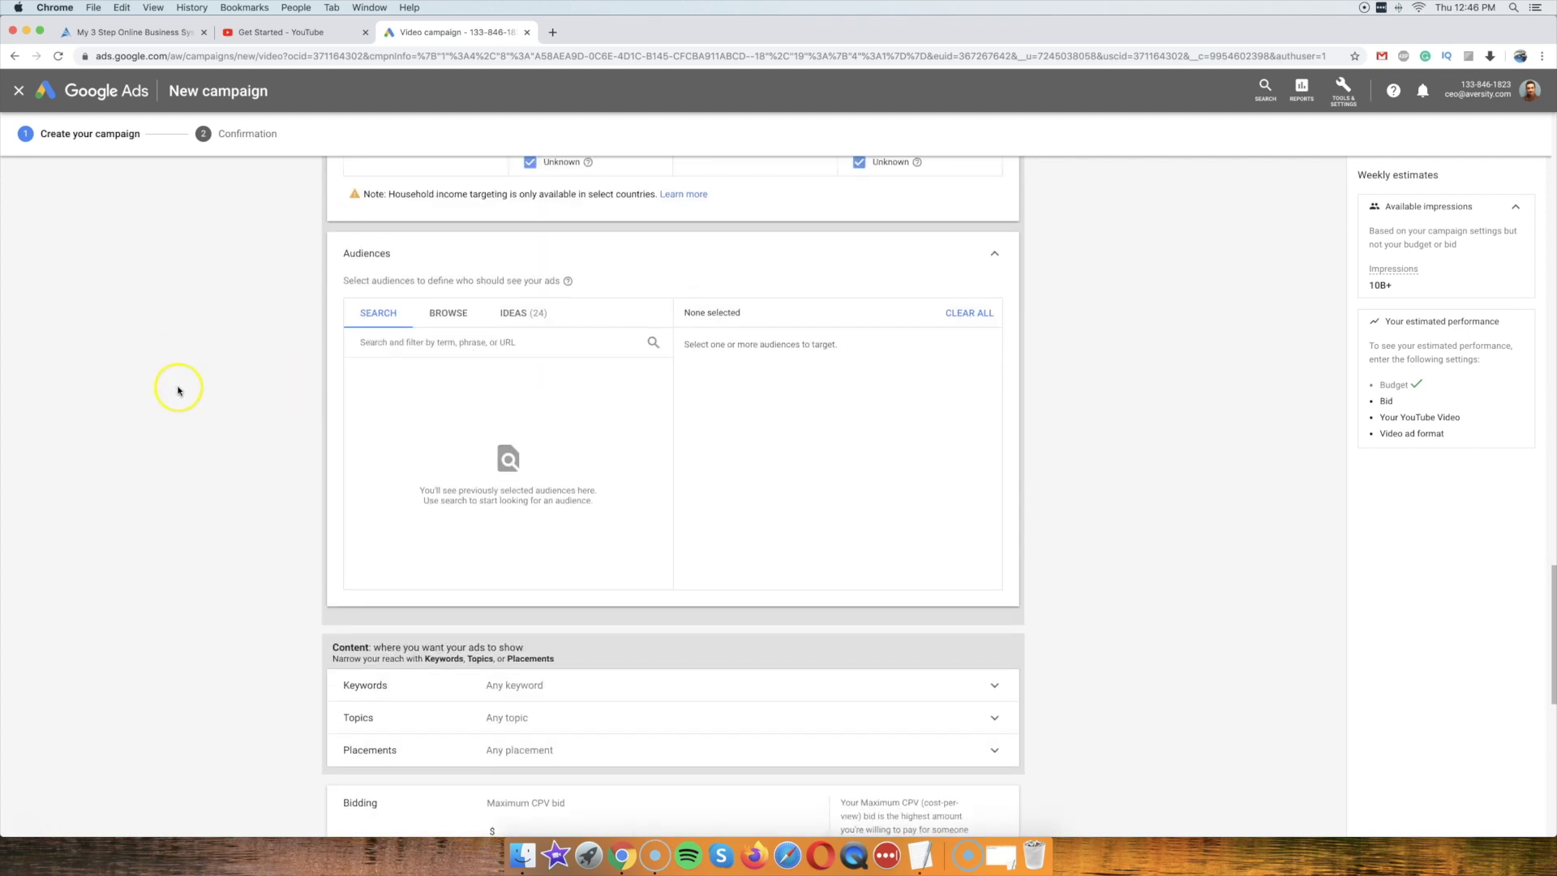
{"action": "left_click", "coordinate": [521, 314]}
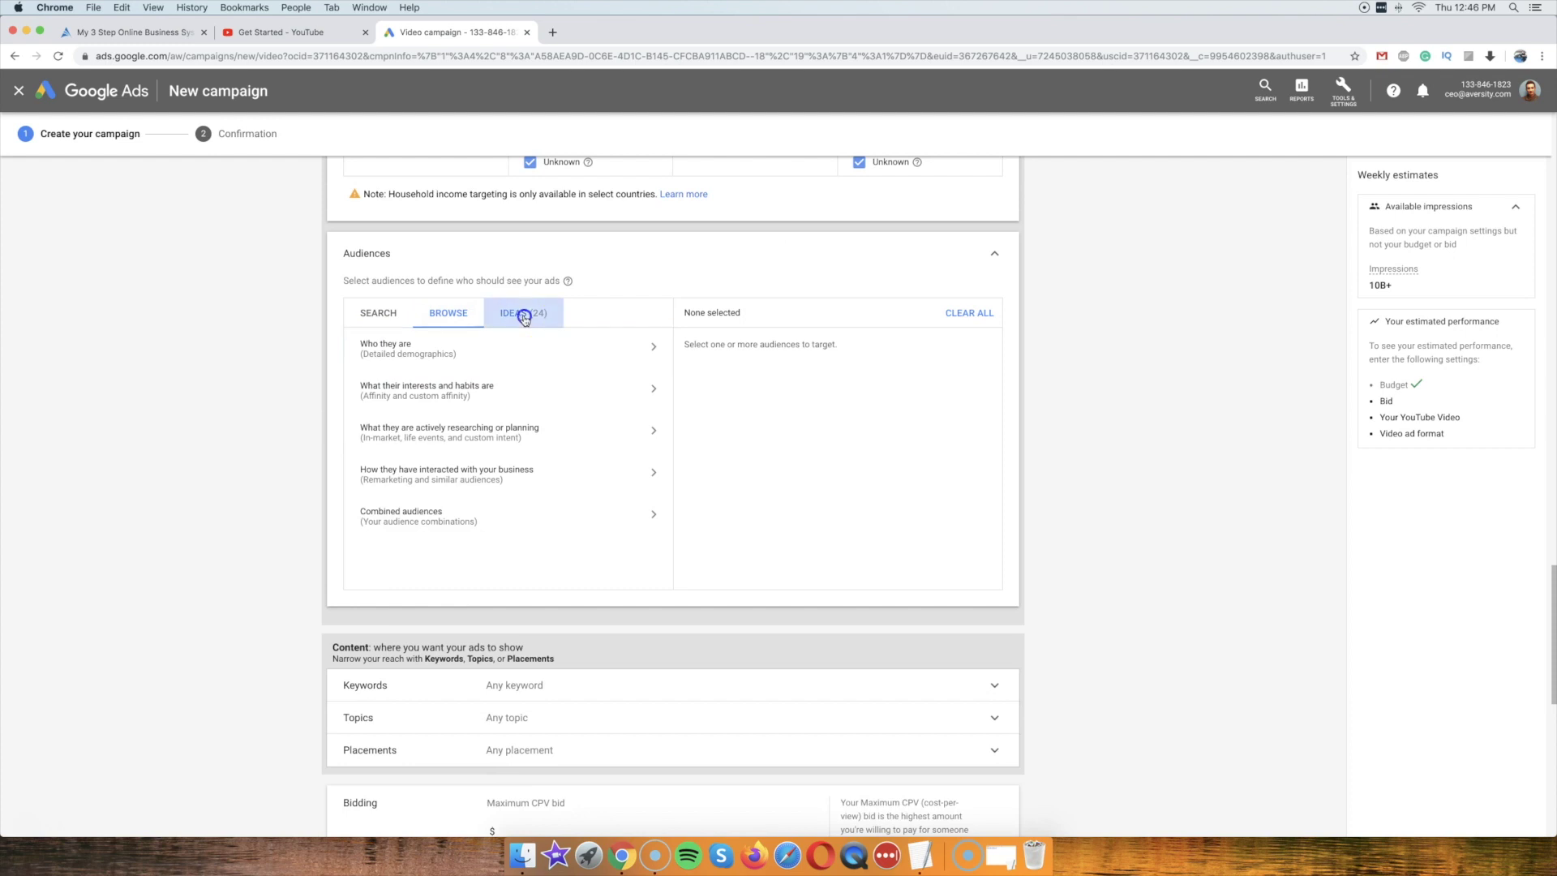
Return audiences to the Search view without choosing any, then expand Keywords content targeting.
{"action": "left_click", "coordinate": [371, 316]}
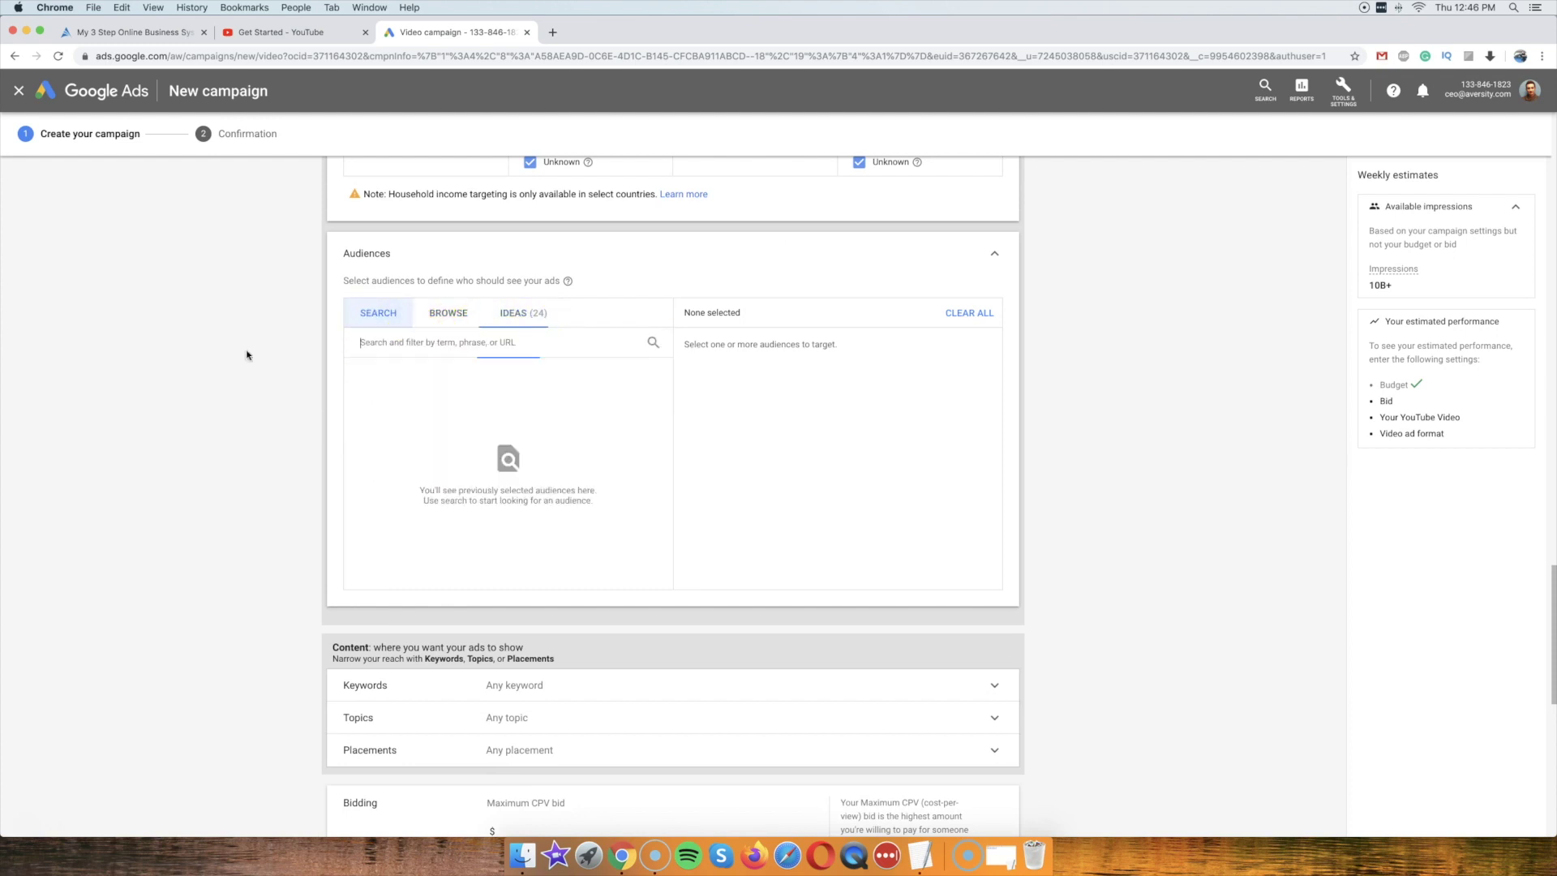
{"action": "scroll", "coordinate": [173, 374], "scroll_direction": "down", "scroll_amount": 3}
{"action": "scroll", "coordinate": [303, 421], "scroll_direction": "down", "scroll_amount": 2}
{"action": "scroll", "coordinate": [316, 396], "scroll_direction": "up", "scroll_amount": 3}
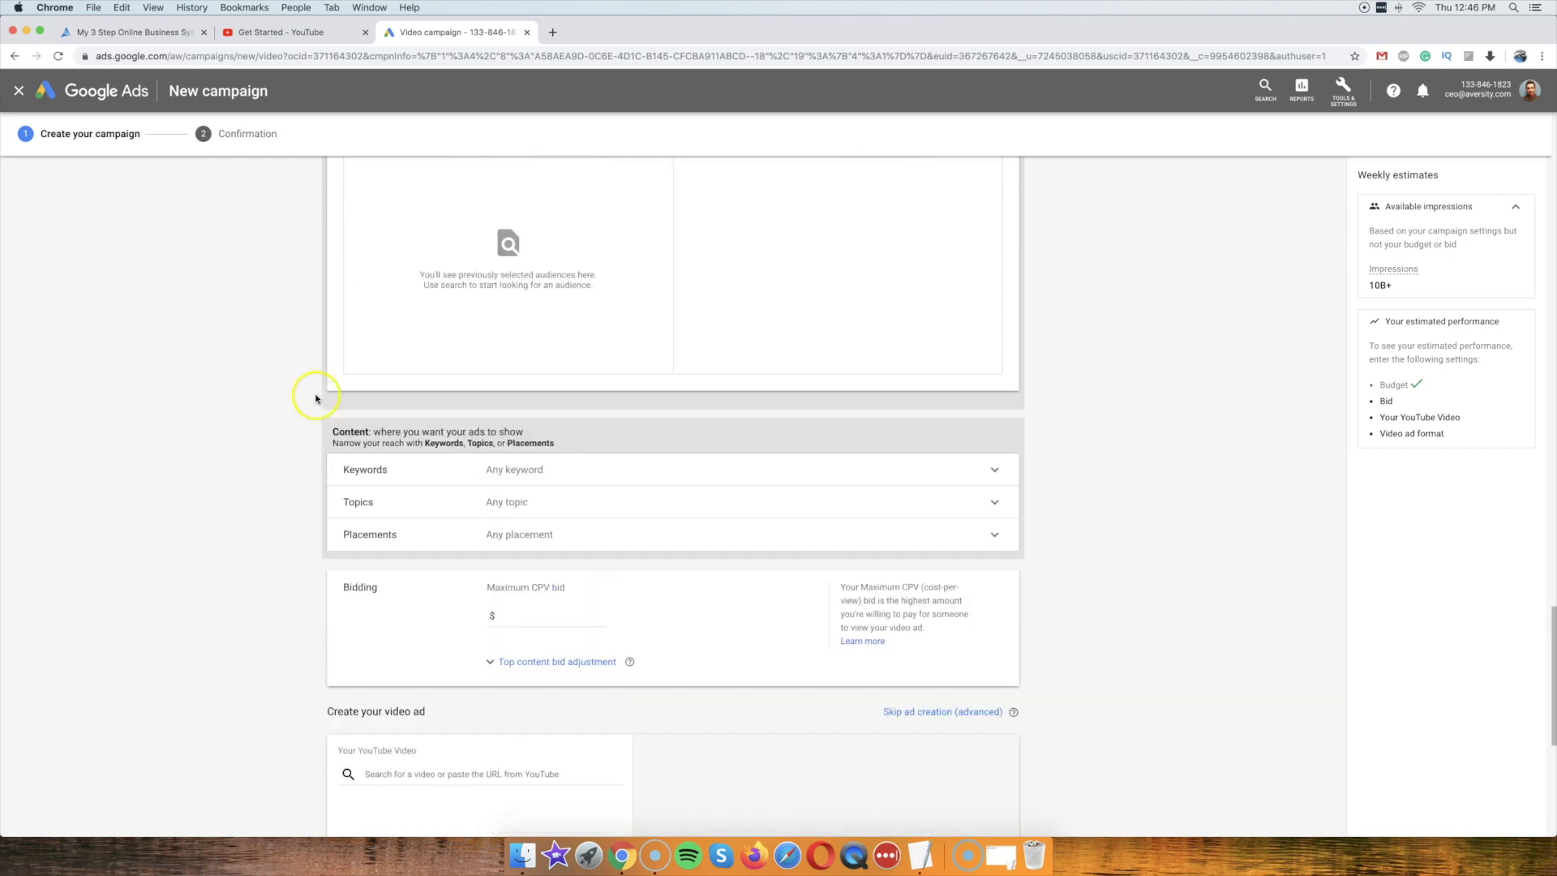
{"action": "scroll", "coordinate": [316, 398], "scroll_direction": "down", "scroll_amount": 2}
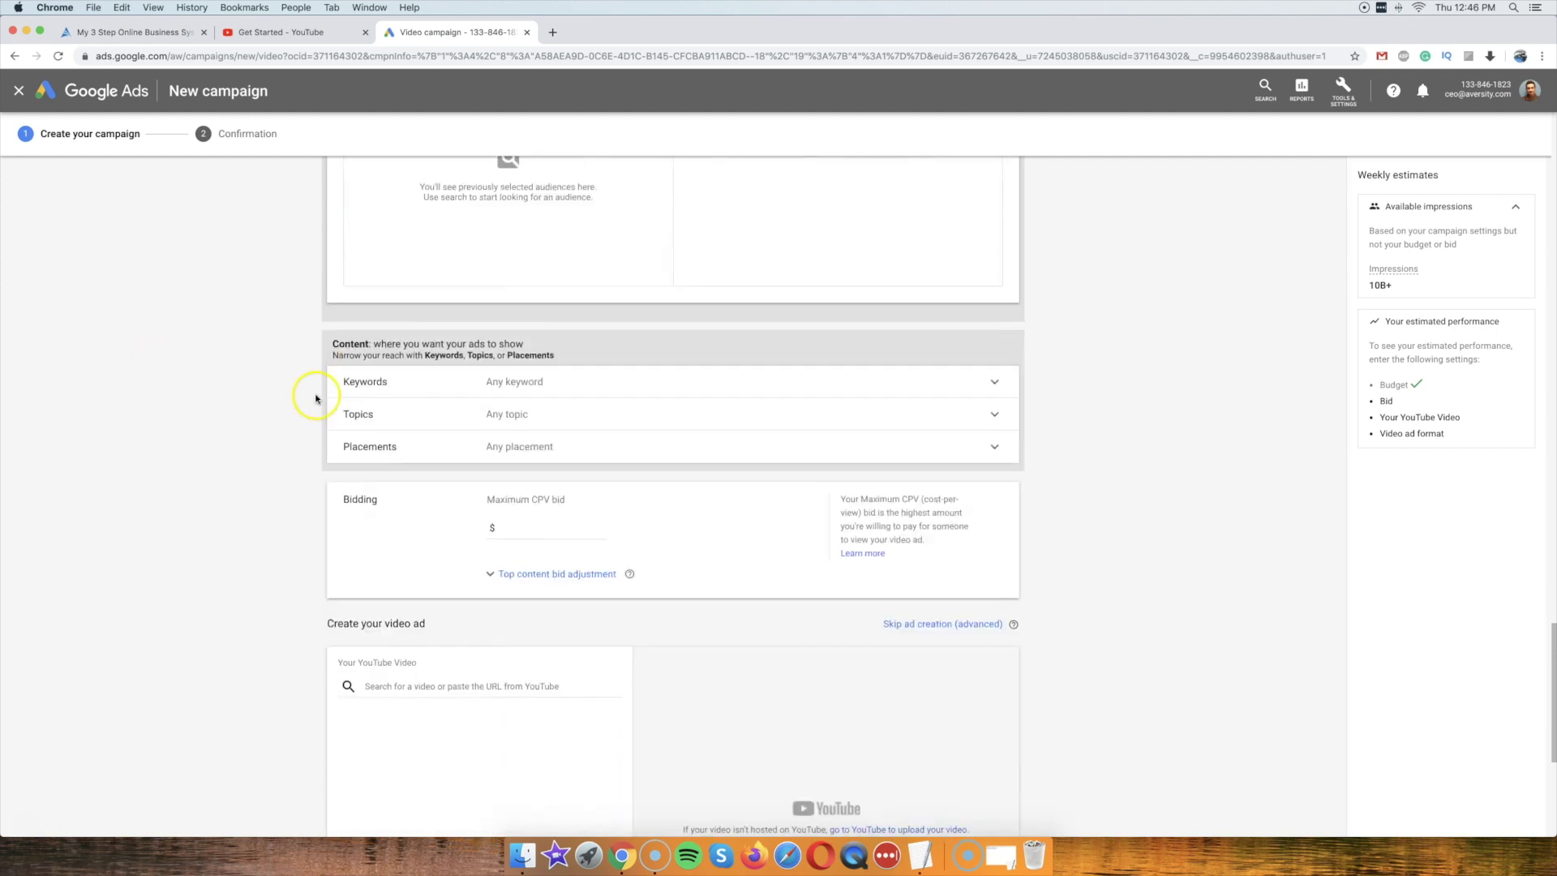
{"action": "left_click", "coordinate": [498, 381]}
Generate keyword ideas from the product or service phrase 'make money online'.
{"action": "left_click", "coordinate": [466, 351]}
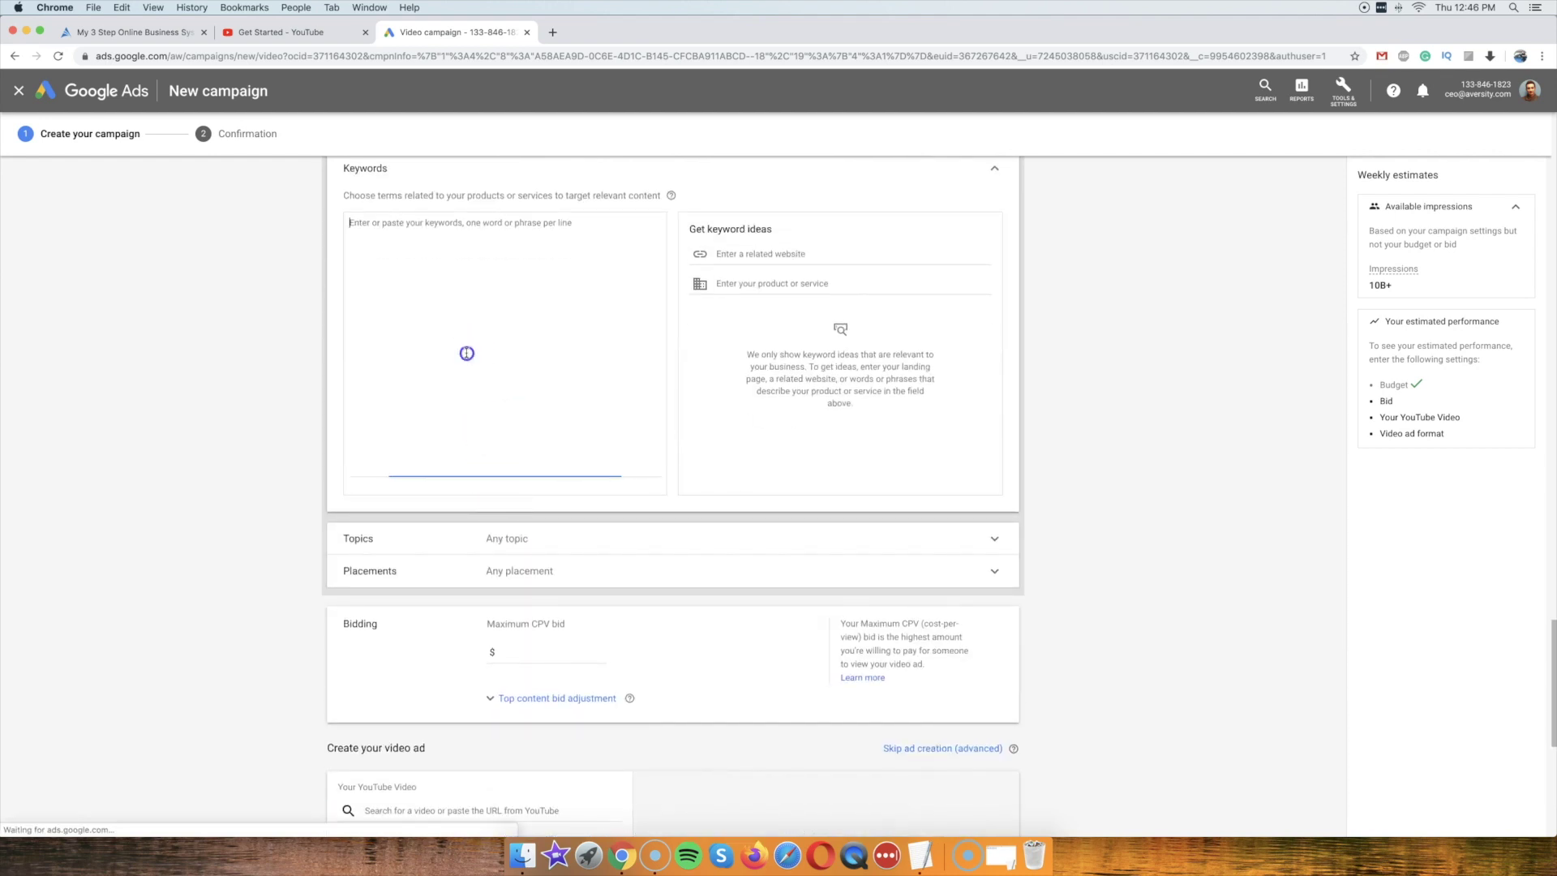
{"action": "left_click", "coordinate": [764, 252]}
{"action": "left_click", "coordinate": [753, 288]}
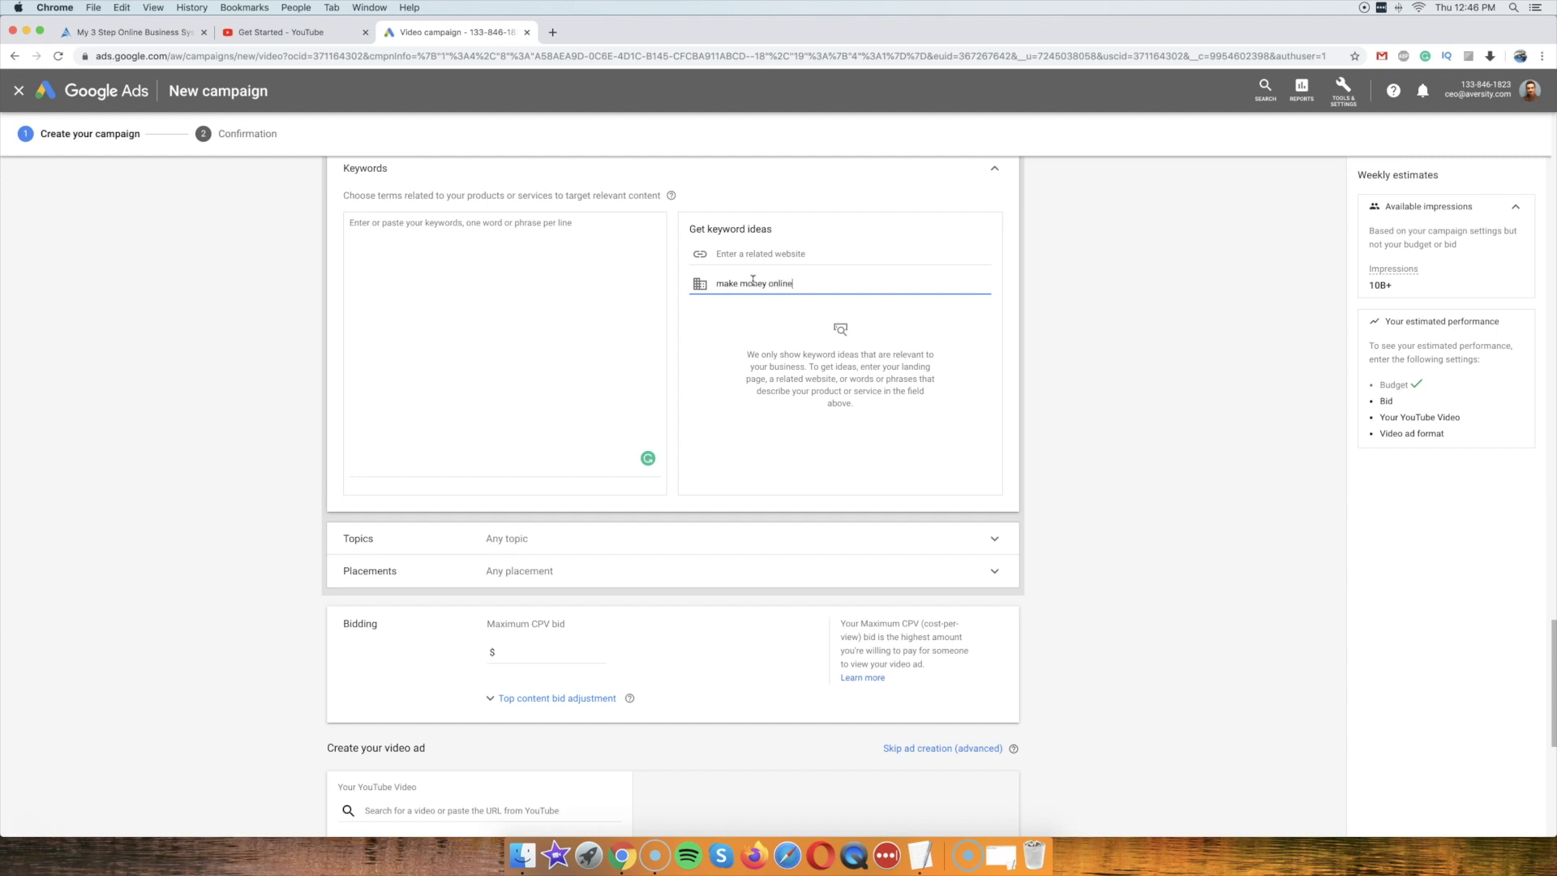
{"action": "left_click", "coordinate": [927, 459]}
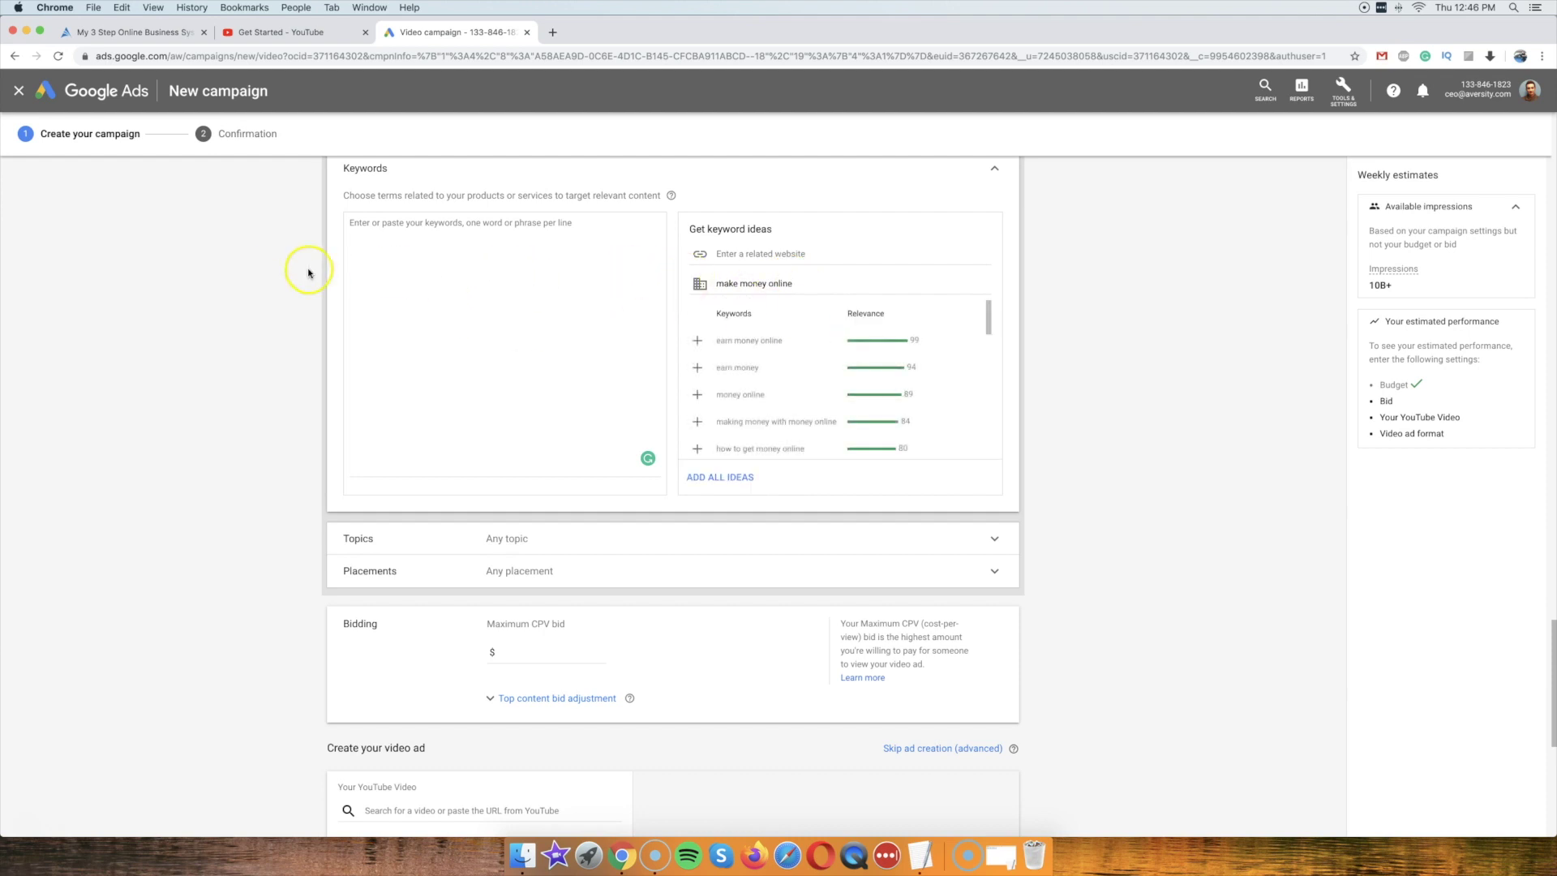
Add the suggested keywords 'earn money online' and 'making money with money online'.
{"action": "left_click", "coordinate": [698, 345]}
{"action": "left_click", "coordinate": [695, 347]}
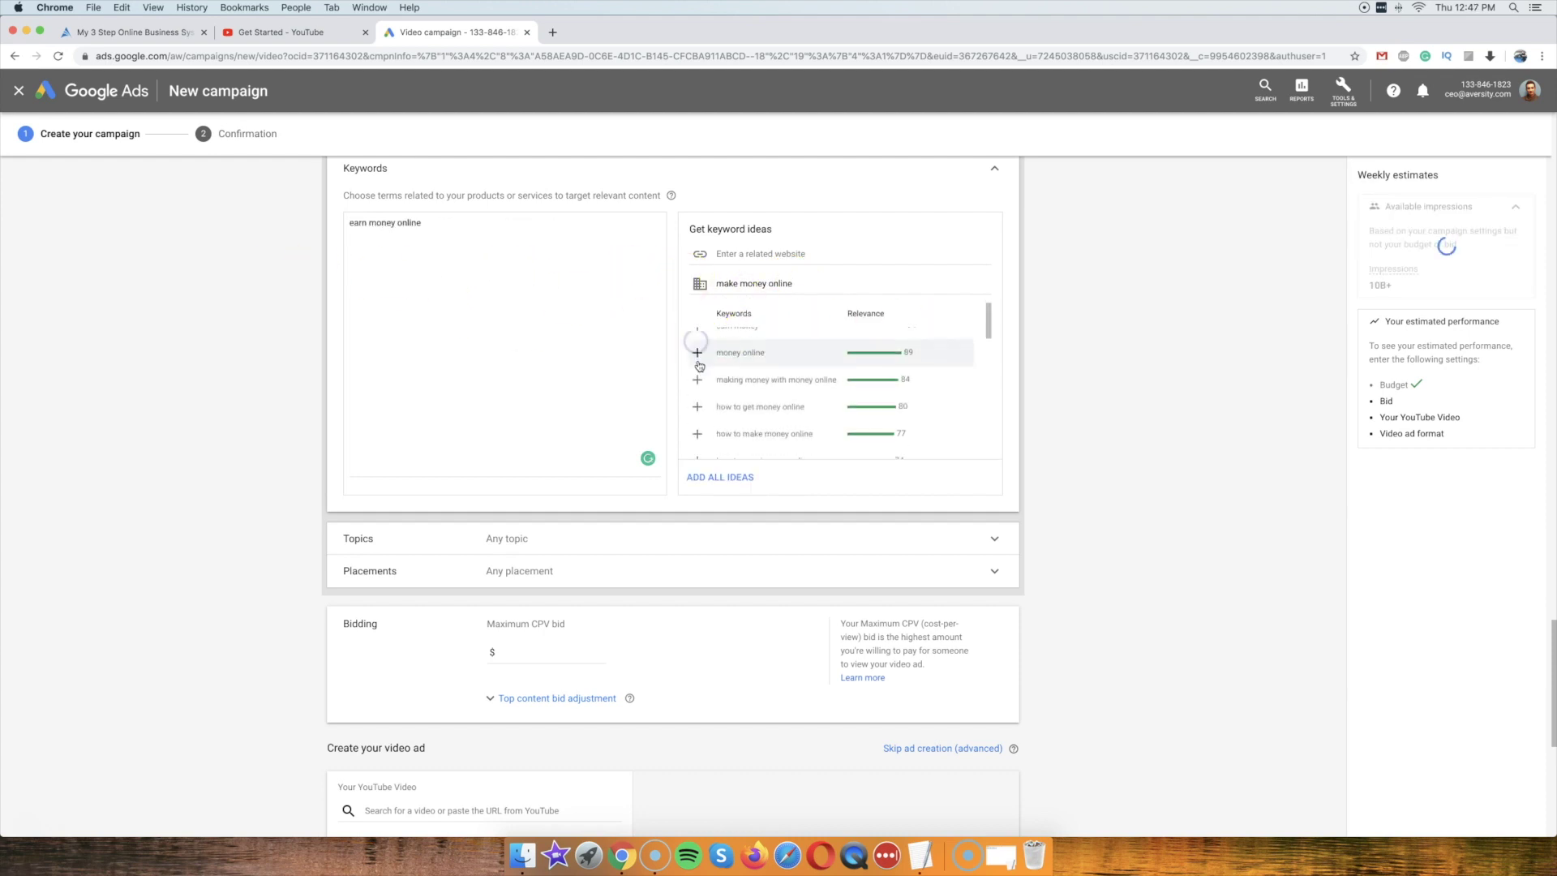
{"action": "left_click", "coordinate": [689, 350]}
{"action": "scroll", "coordinate": [690, 356], "scroll_direction": "down", "scroll_amount": 1}
{"action": "scroll", "coordinate": [692, 362], "scroll_direction": "up", "scroll_amount": 2}
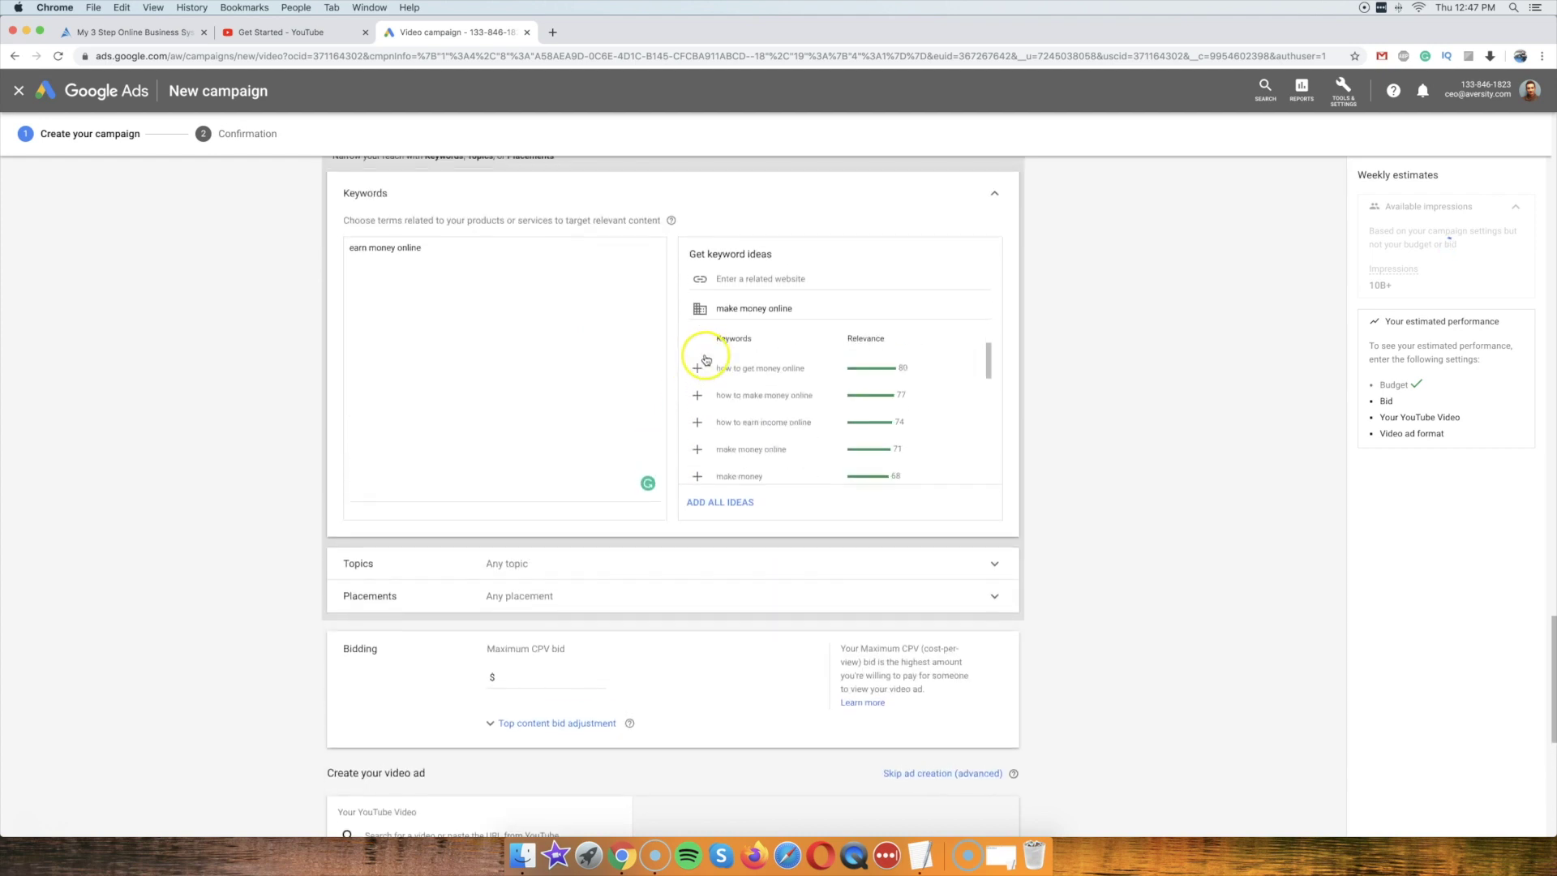
{"action": "scroll", "coordinate": [698, 358], "scroll_direction": "down", "scroll_amount": 2}
{"action": "scroll", "coordinate": [703, 381], "scroll_direction": "up", "scroll_amount": 3}
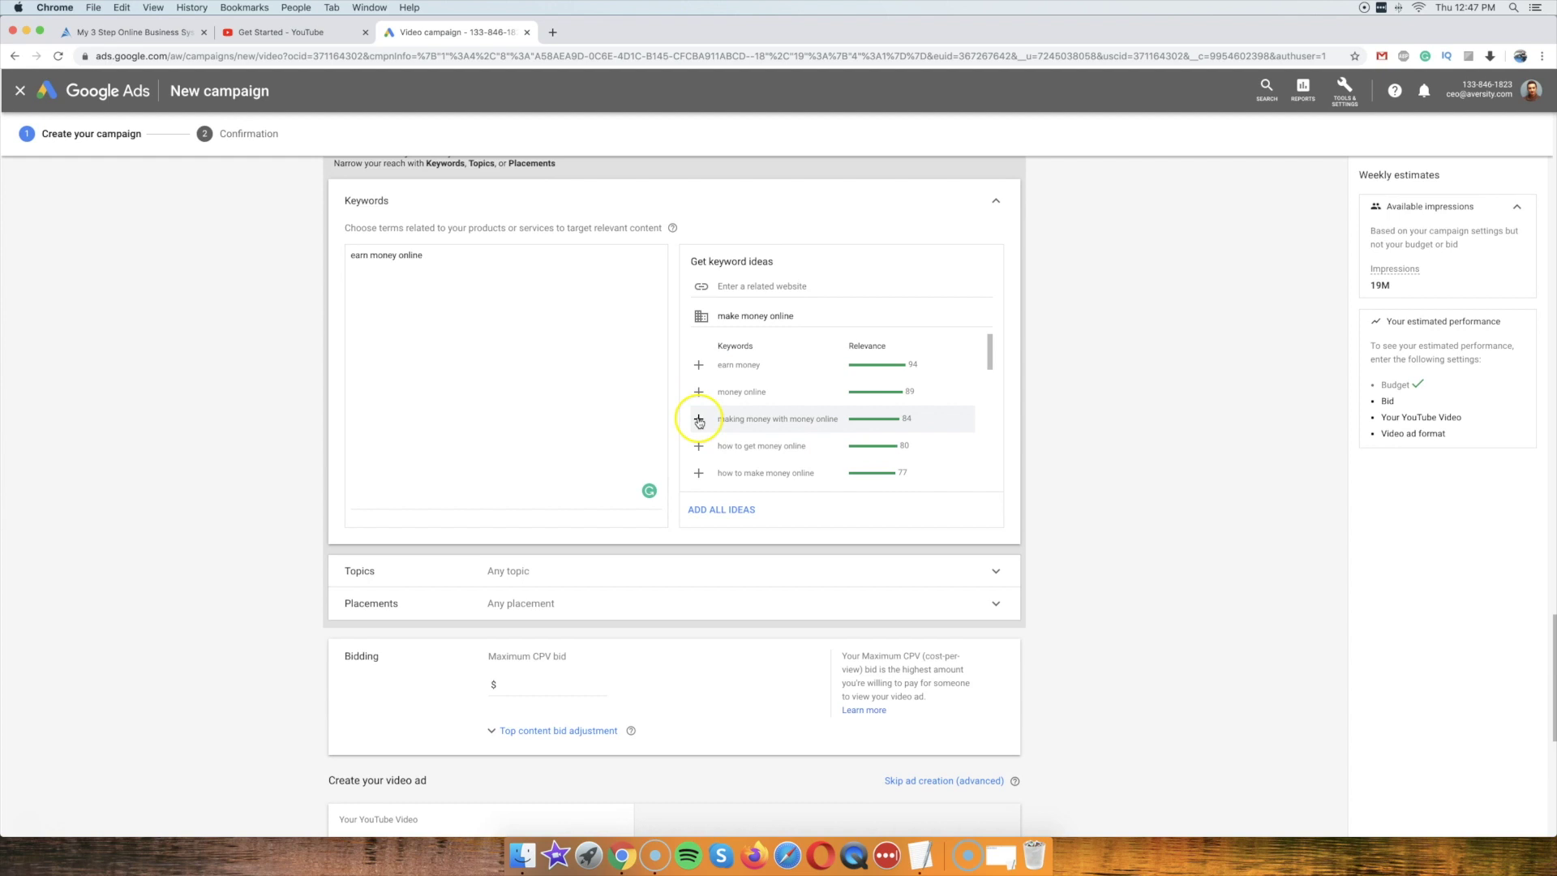
{"action": "left_click", "coordinate": [696, 418]}
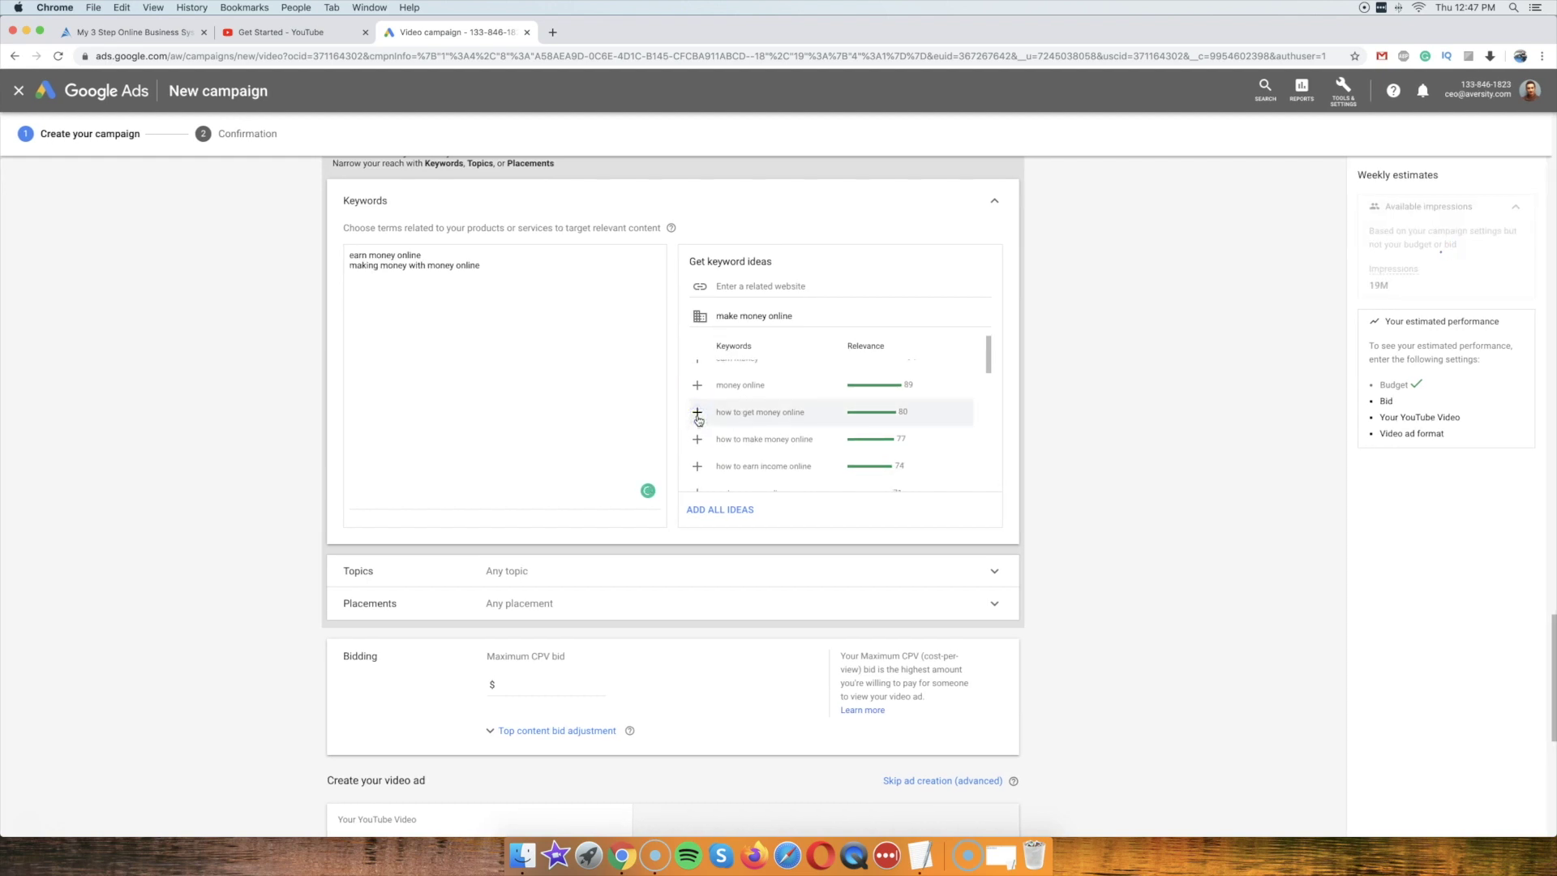
Add the suggested keywords 'extra income' and 'start earning money online'.
{"action": "left_click", "coordinate": [444, 272]}
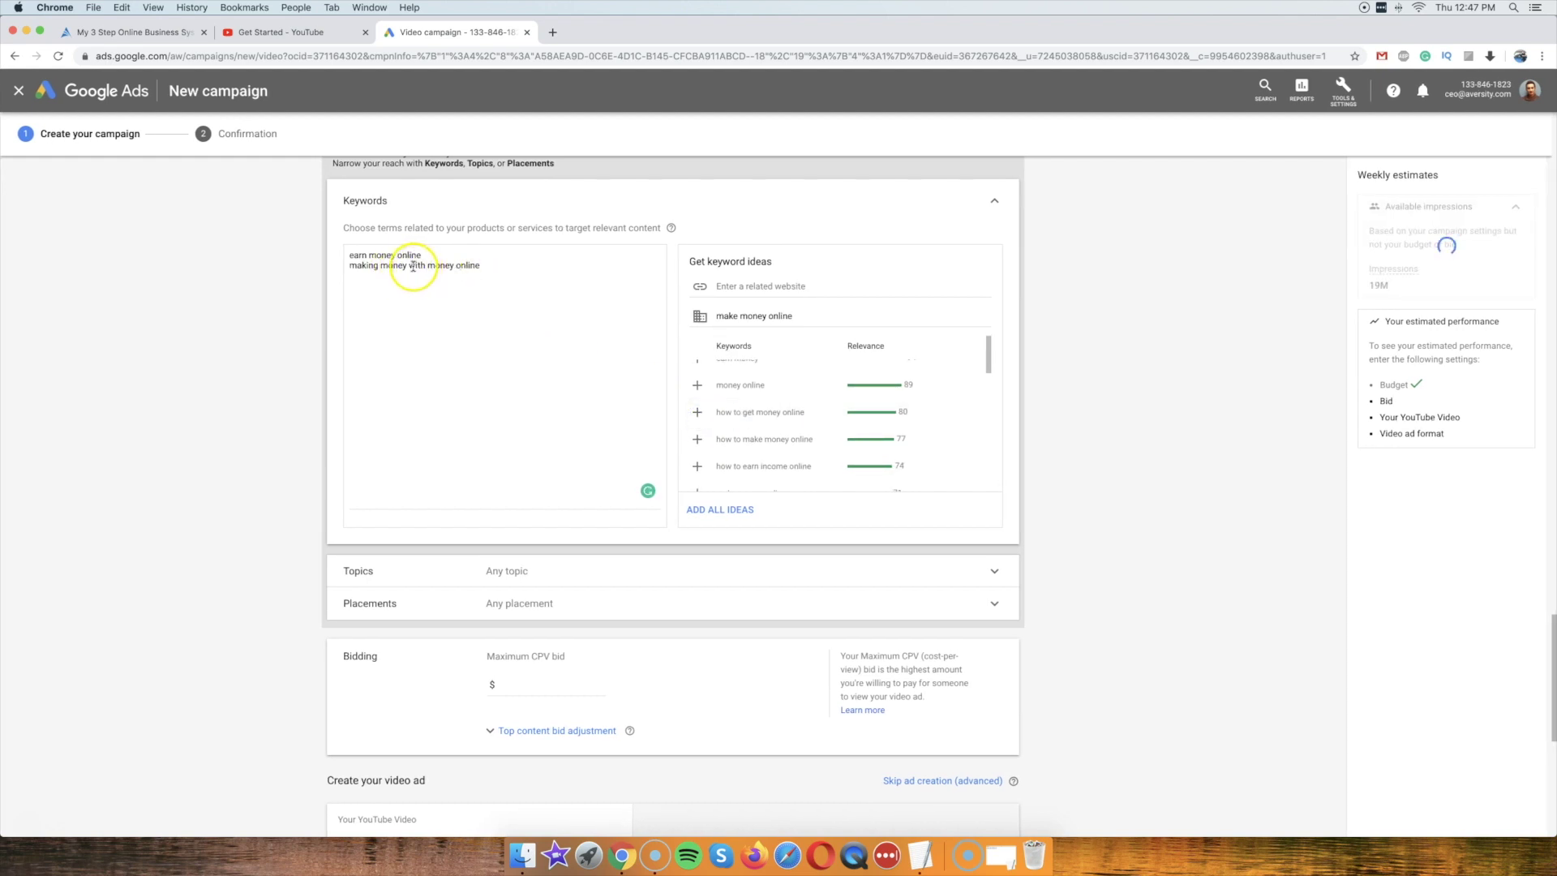
{"action": "scroll", "coordinate": [700, 398], "scroll_direction": "up", "scroll_amount": 1}
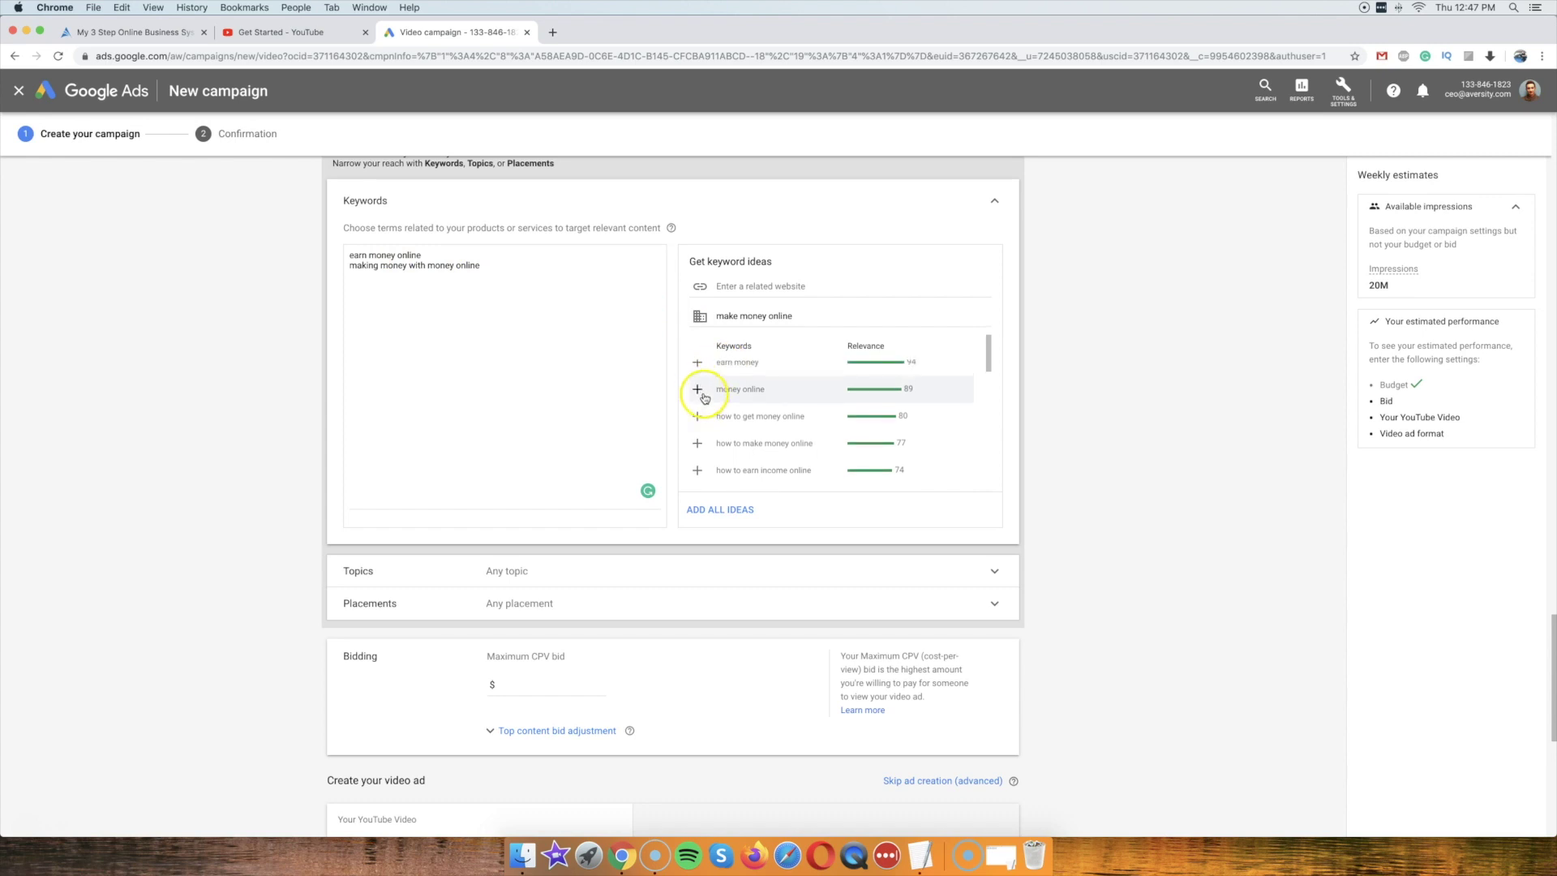
{"action": "scroll", "coordinate": [699, 416], "scroll_direction": "down", "scroll_amount": 5}
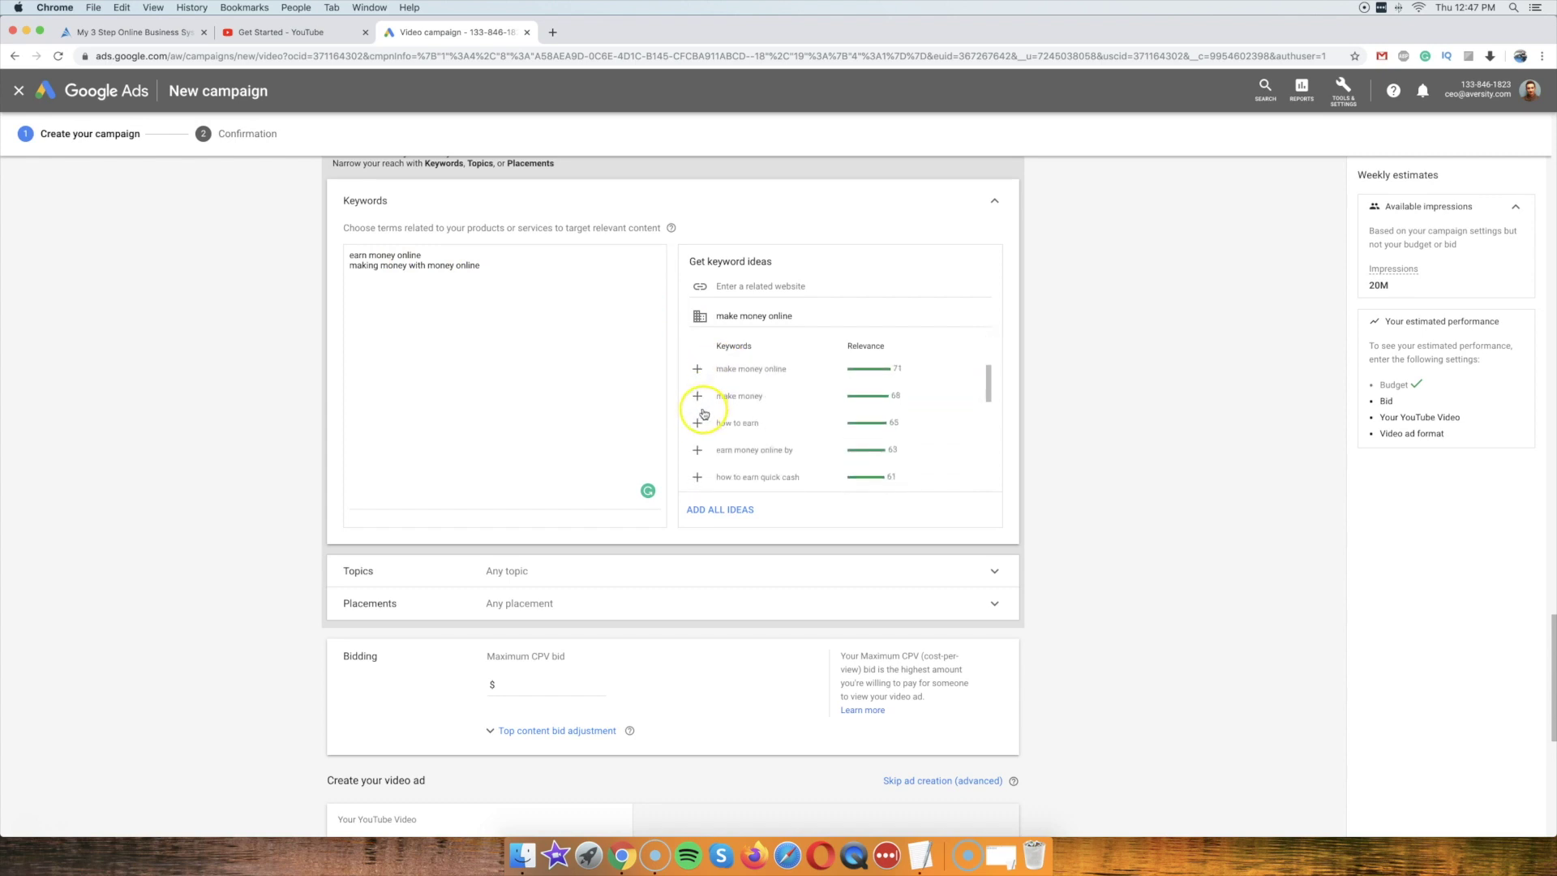
{"action": "scroll", "coordinate": [702, 412], "scroll_direction": "down", "scroll_amount": 4}
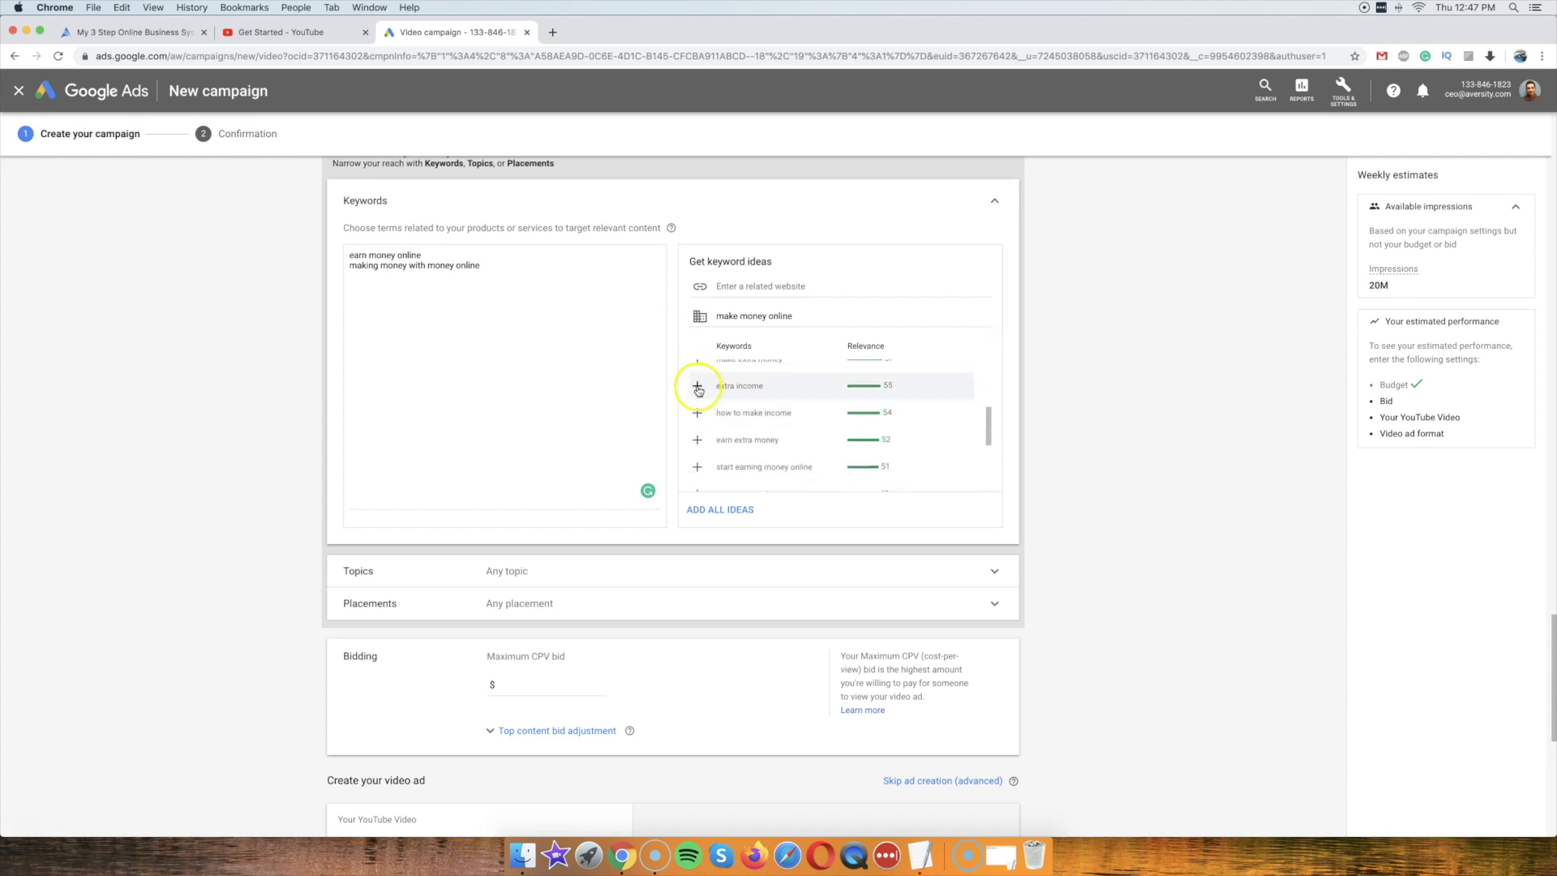
{"action": "left_click", "coordinate": [700, 397]}
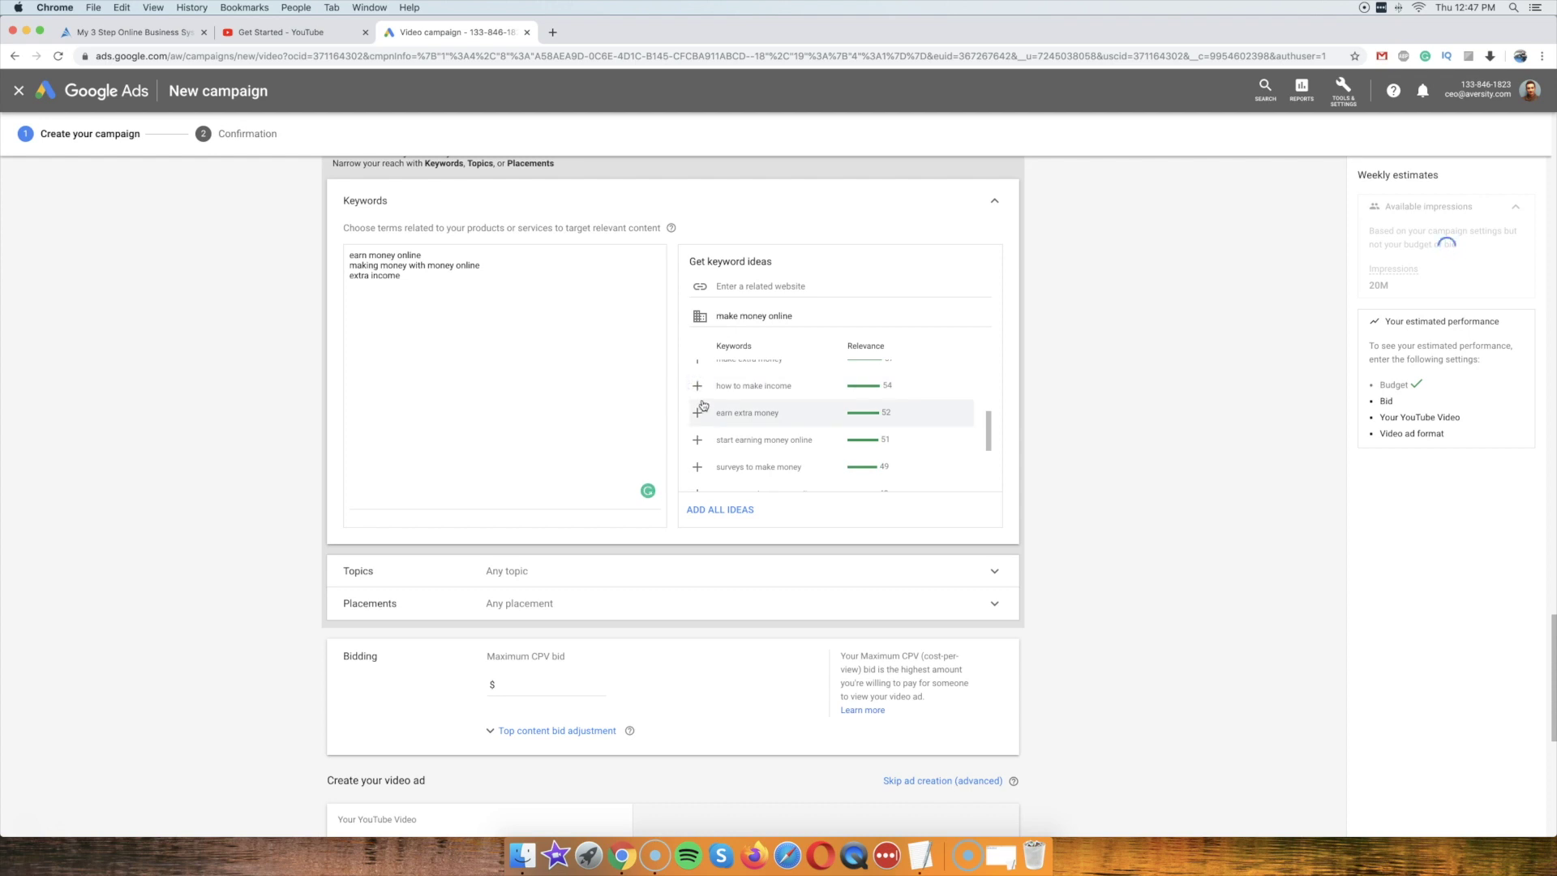
{"action": "scroll", "coordinate": [698, 405], "scroll_direction": "down", "scroll_amount": 2}
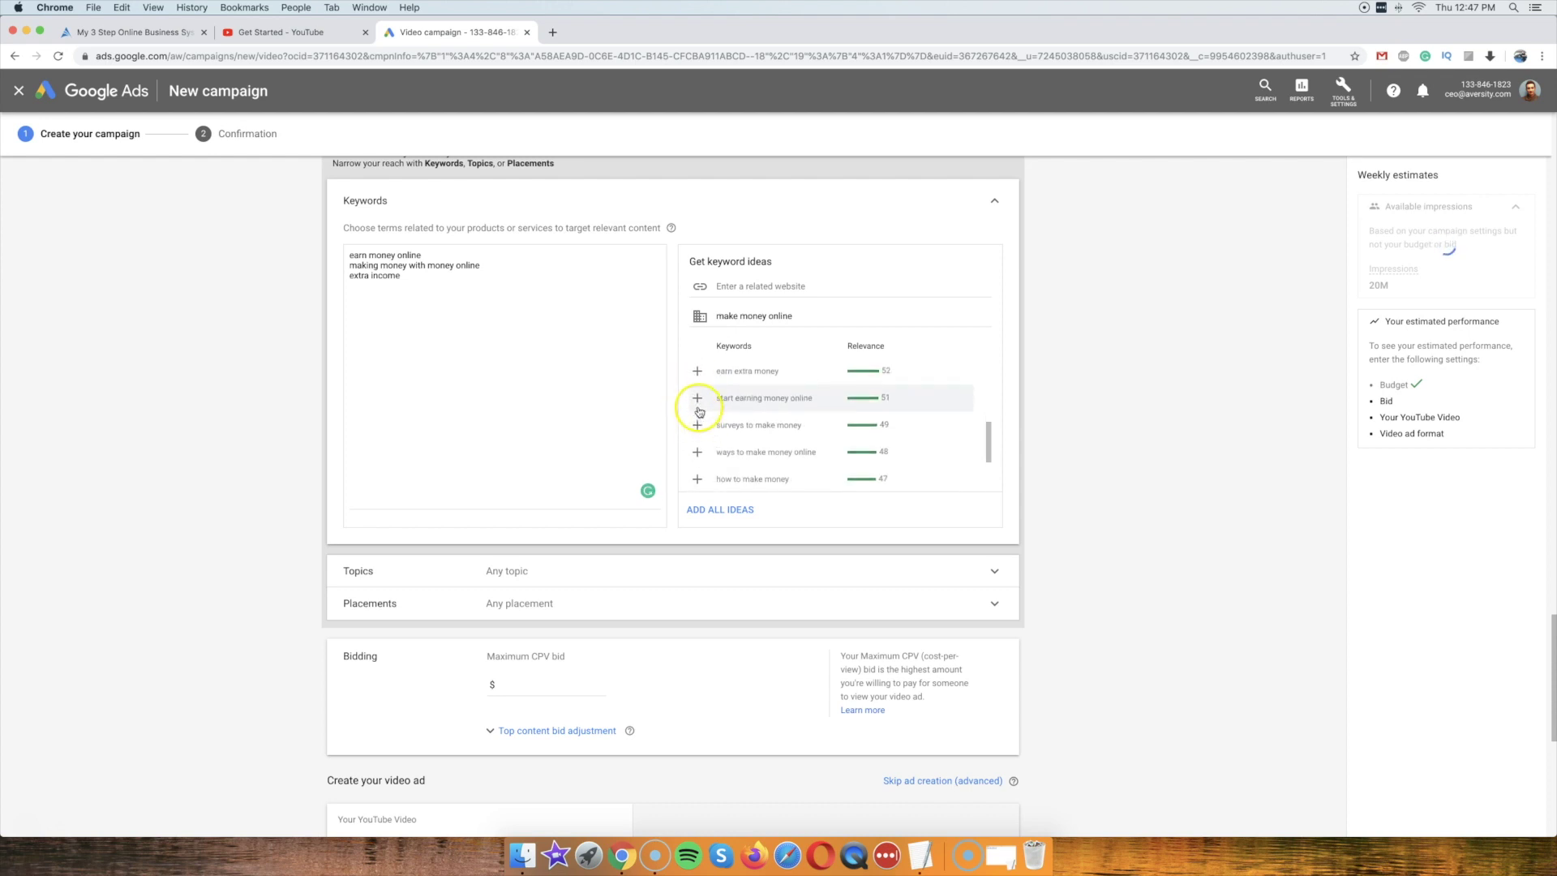
{"action": "left_click", "coordinate": [697, 398]}
{"action": "scroll", "coordinate": [695, 414], "scroll_direction": "down", "scroll_amount": 4}
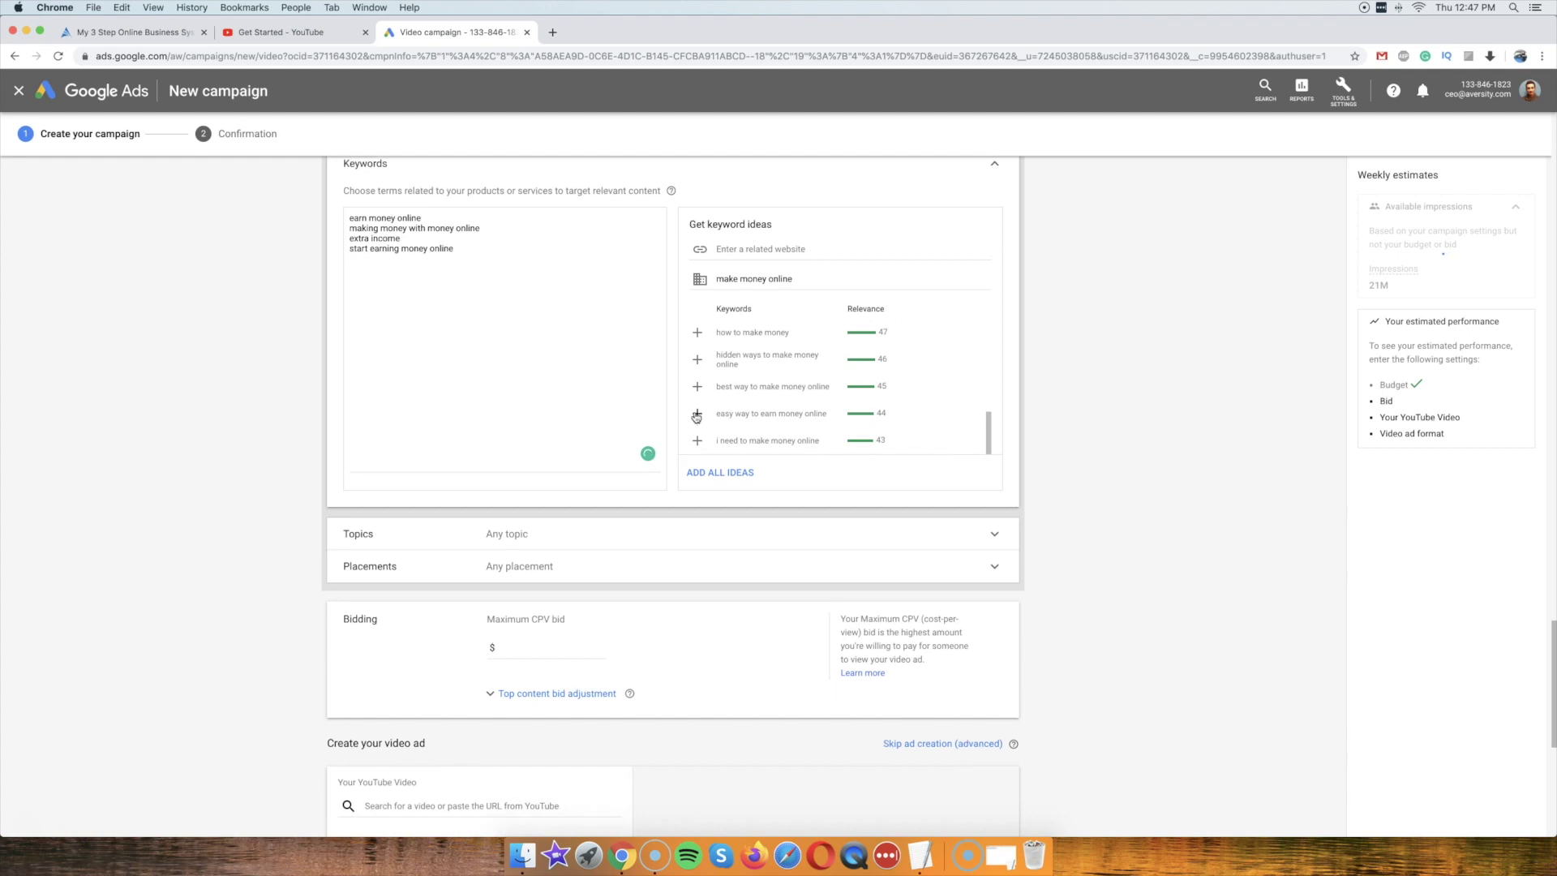
{"action": "triple_click", "coordinate": [751, 276]}
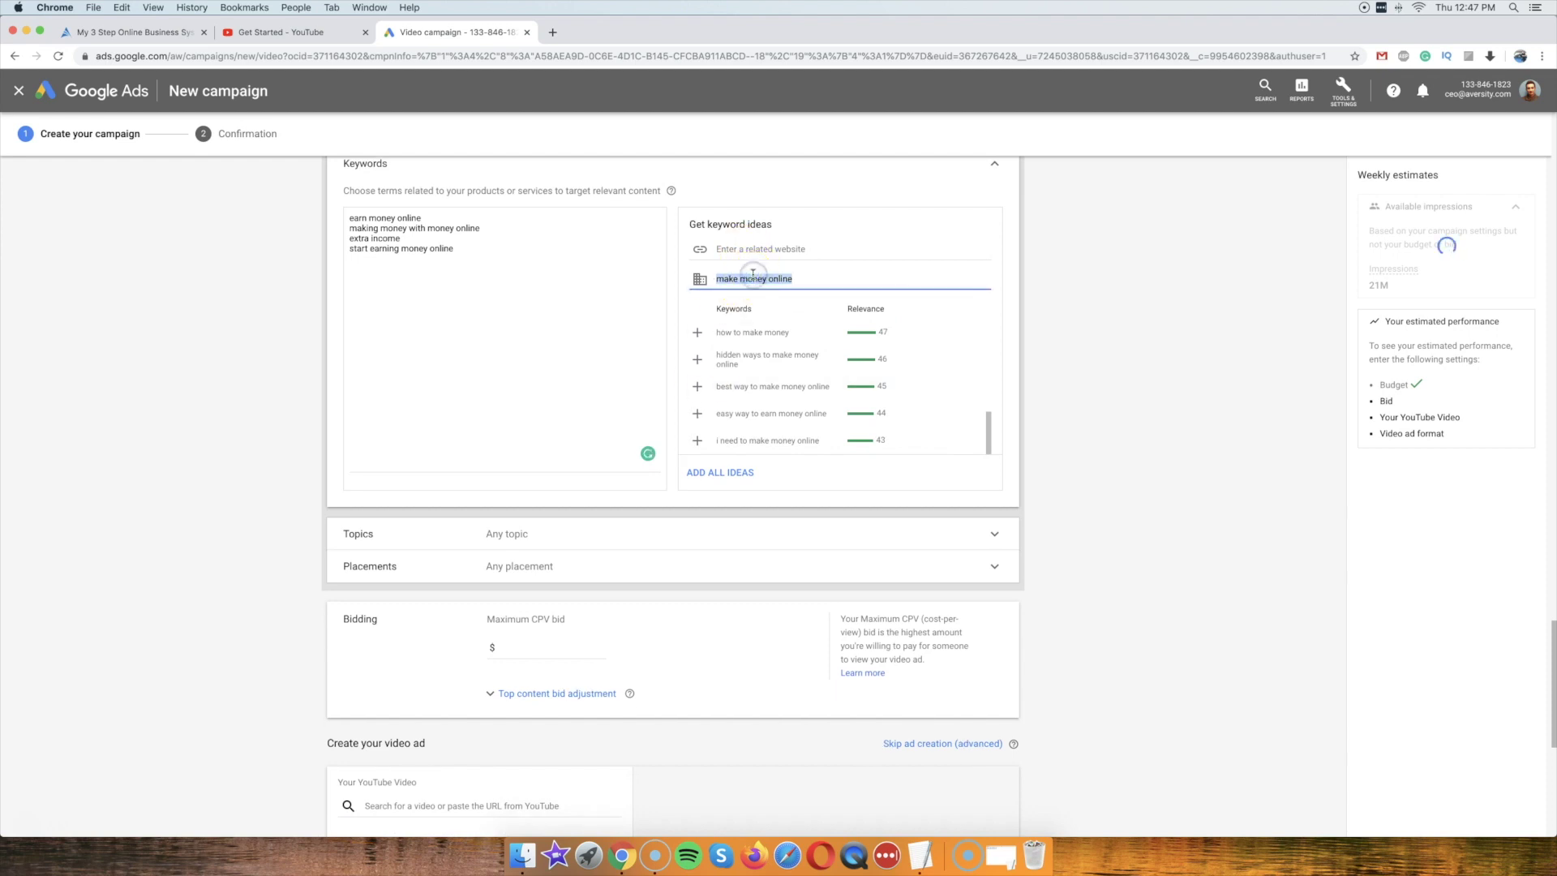
Get ideas for 'affiliate marketing', adding 'online affiliate marketing' and 'affiliate marketing course'.
{"action": "type", "text": "affiliate marke"}
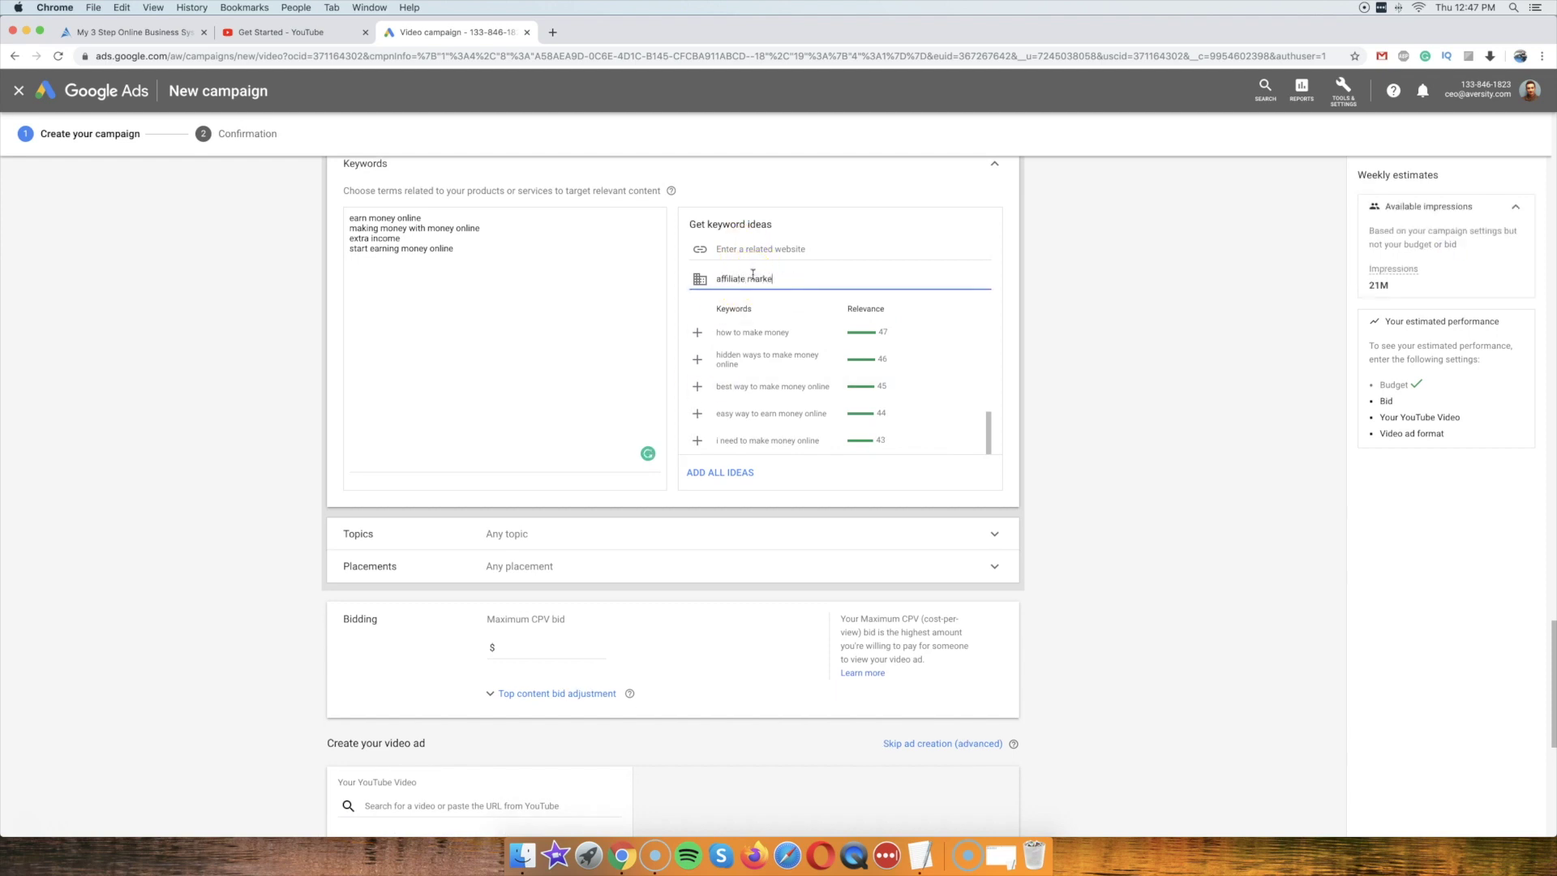
{"action": "type", "text": "ting"}
{"action": "left_click", "coordinate": [1087, 336]}
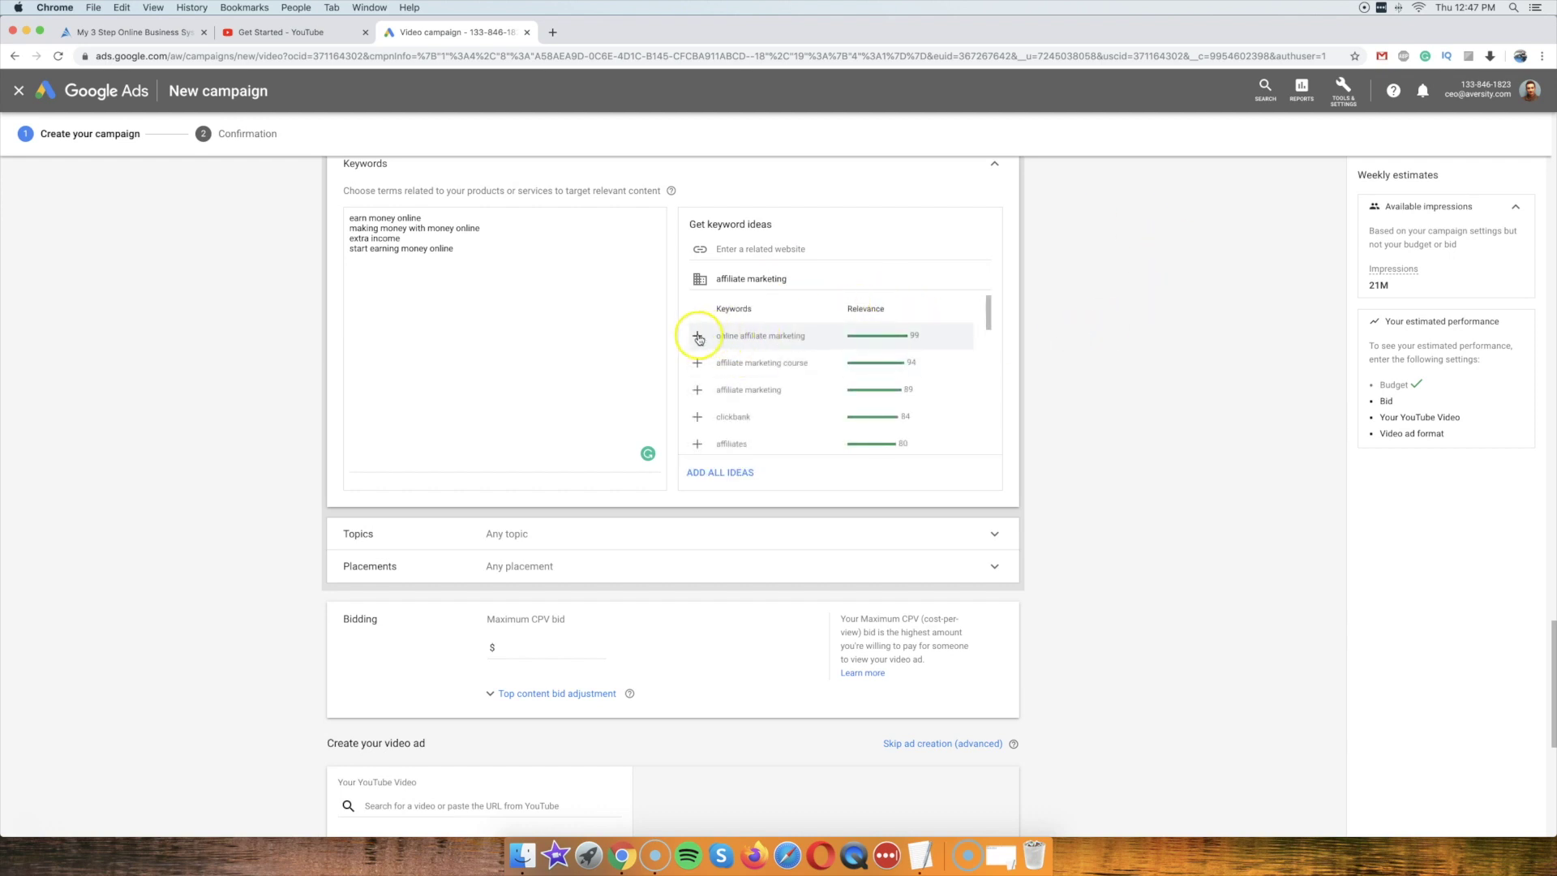
{"action": "left_click", "coordinate": [697, 336]}
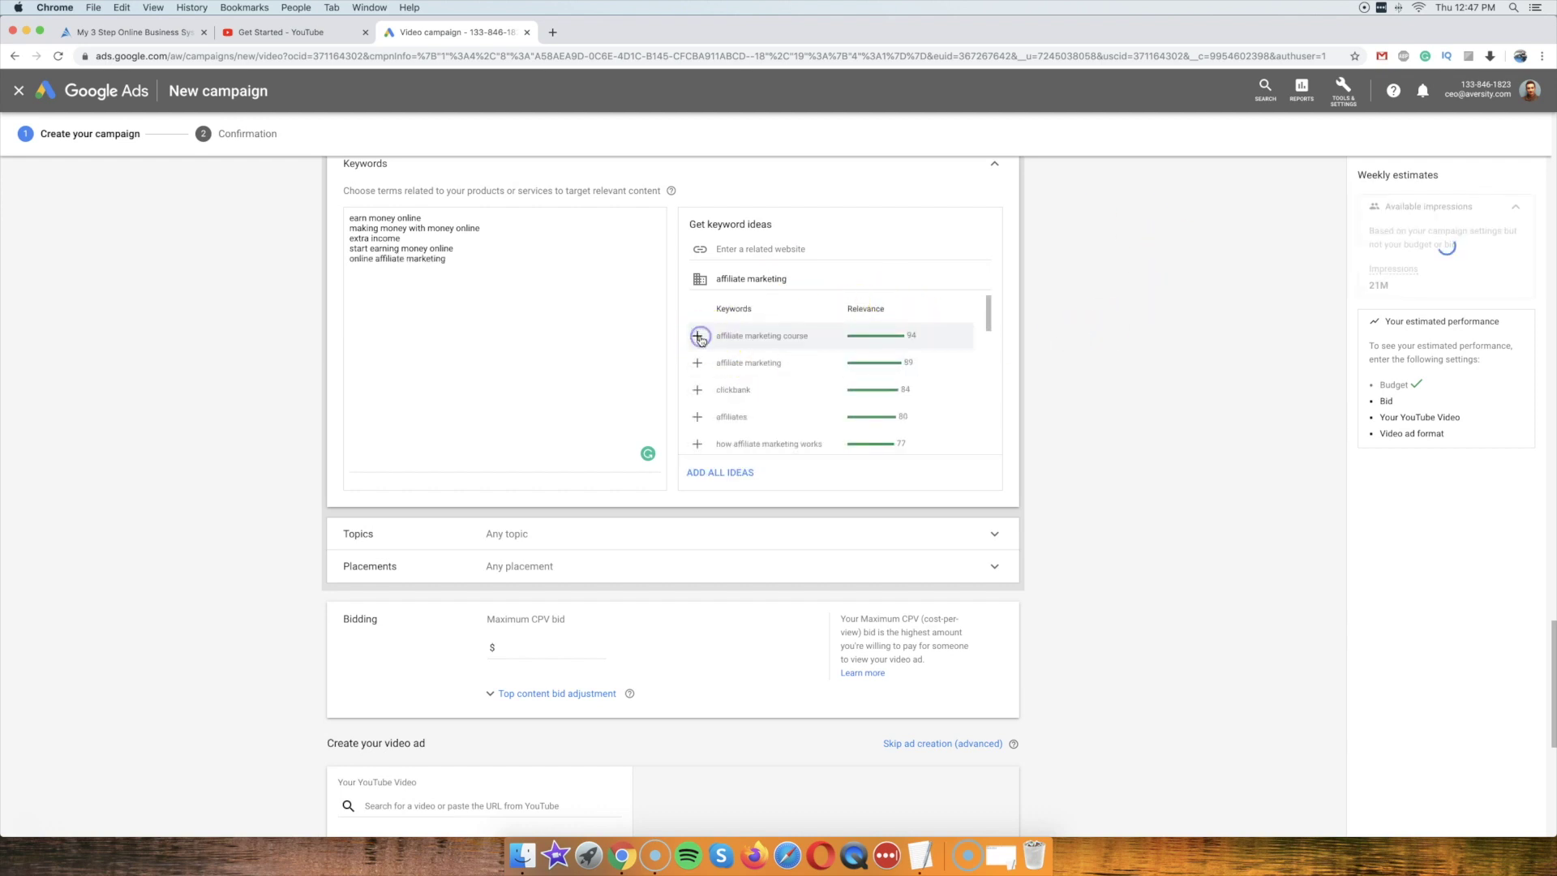
{"action": "left_click", "coordinate": [699, 336]}
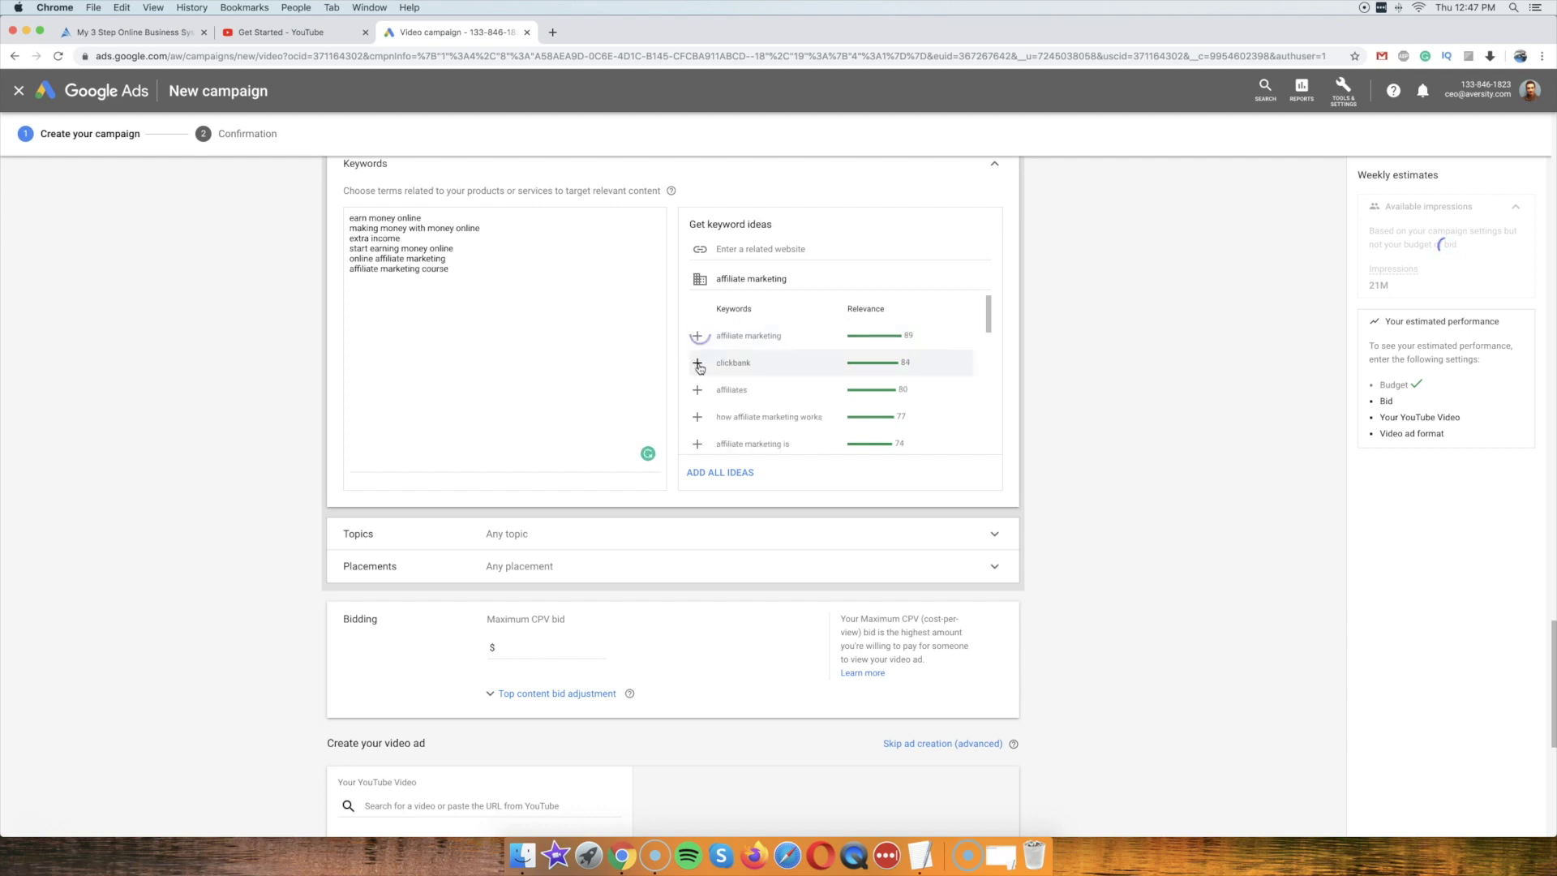
{"action": "left_click", "coordinate": [697, 339]}
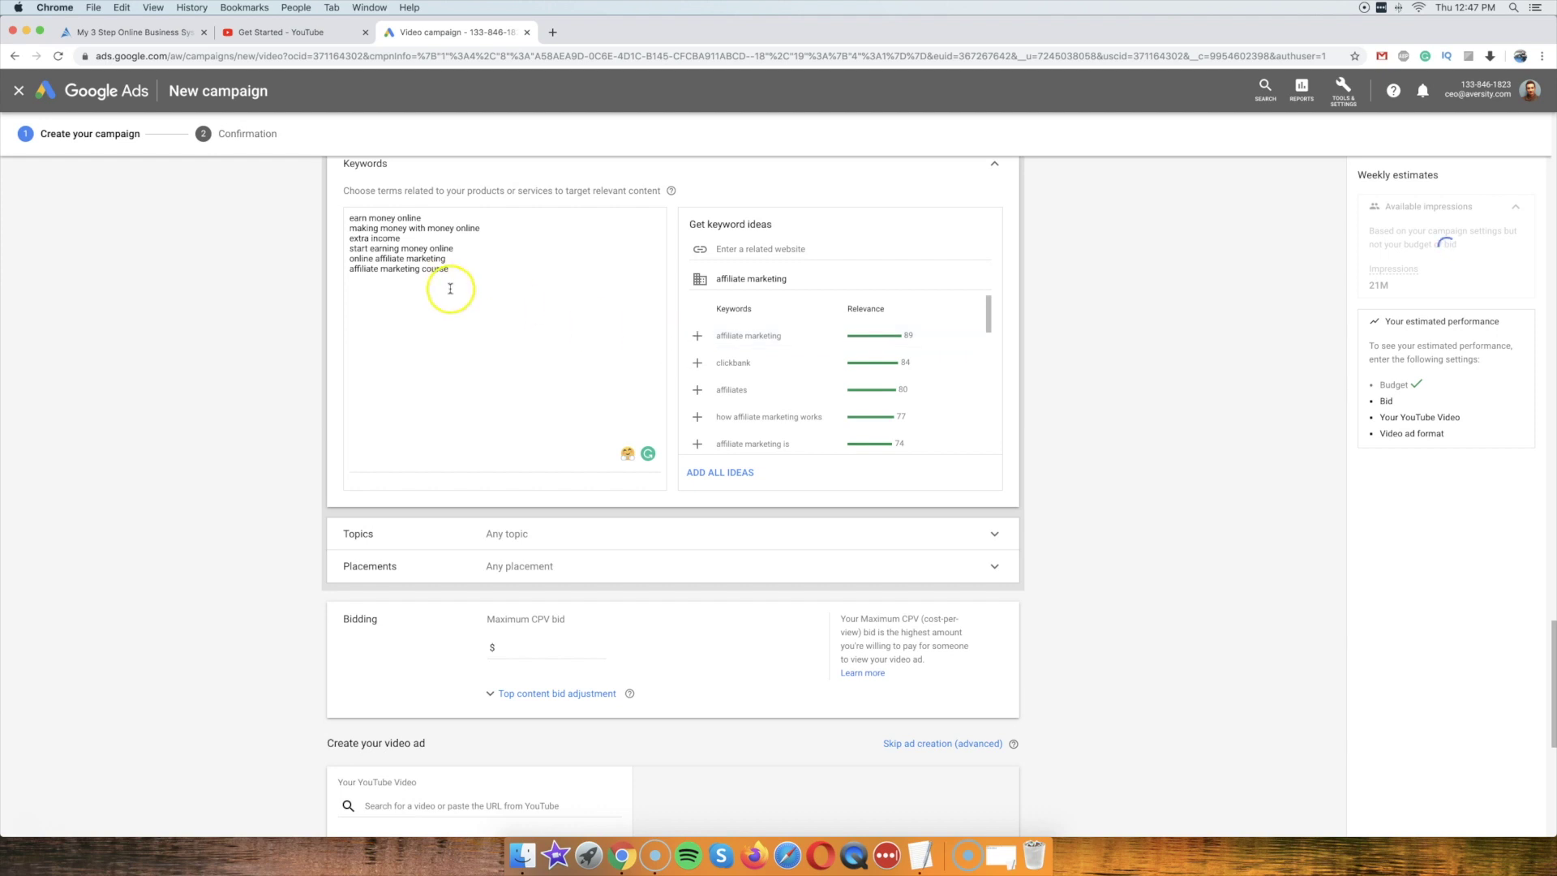
{"action": "triple_click", "coordinate": [359, 268]}
{"action": "left_click", "coordinate": [353, 268]}
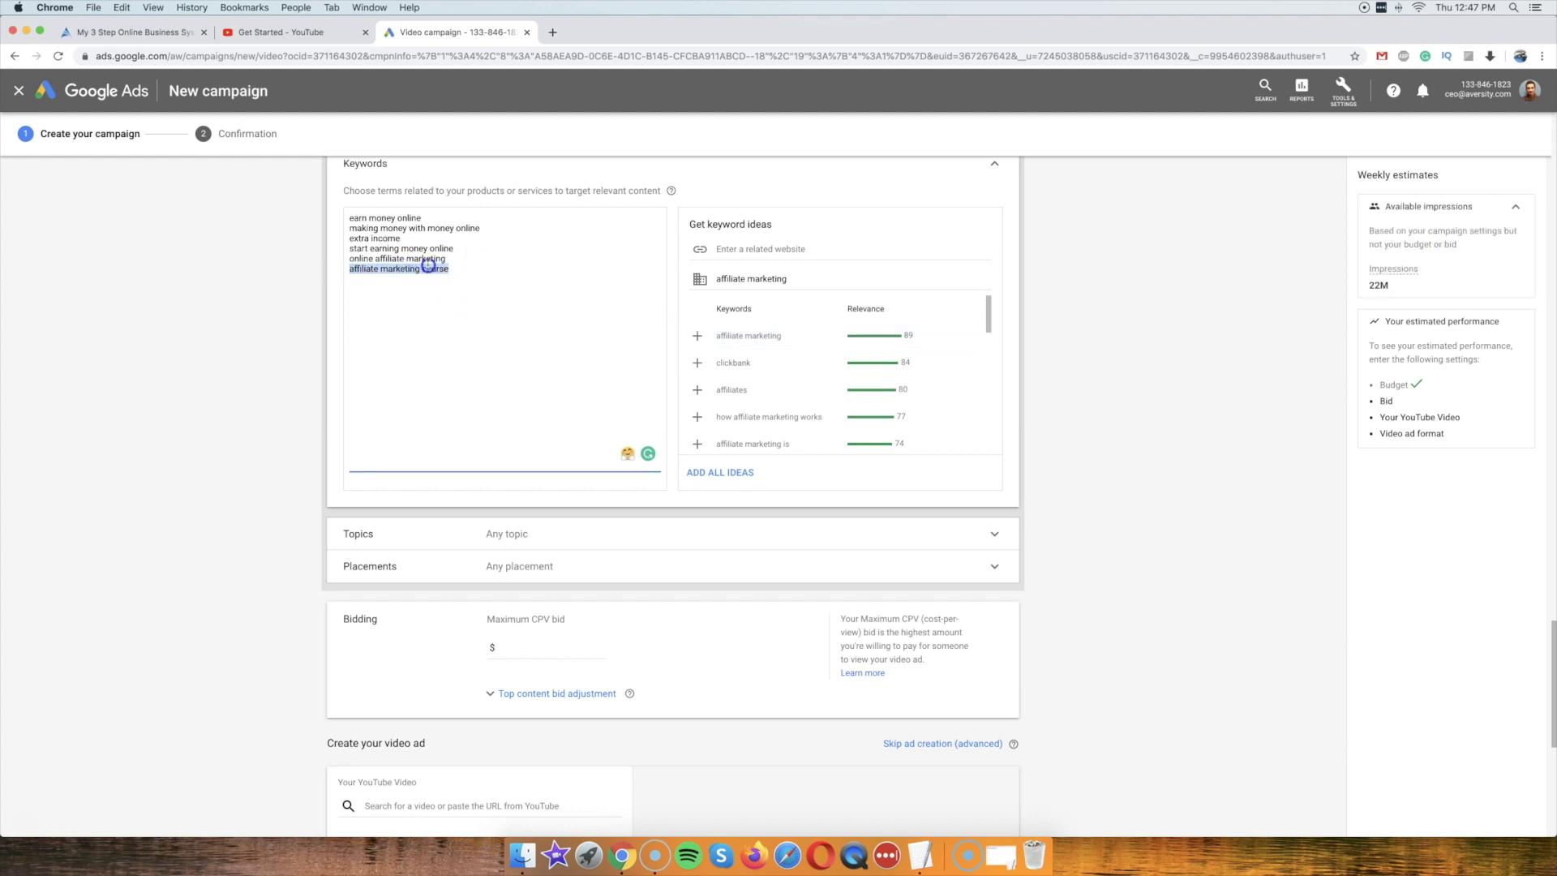
{"action": "left_click", "coordinate": [462, 273]}
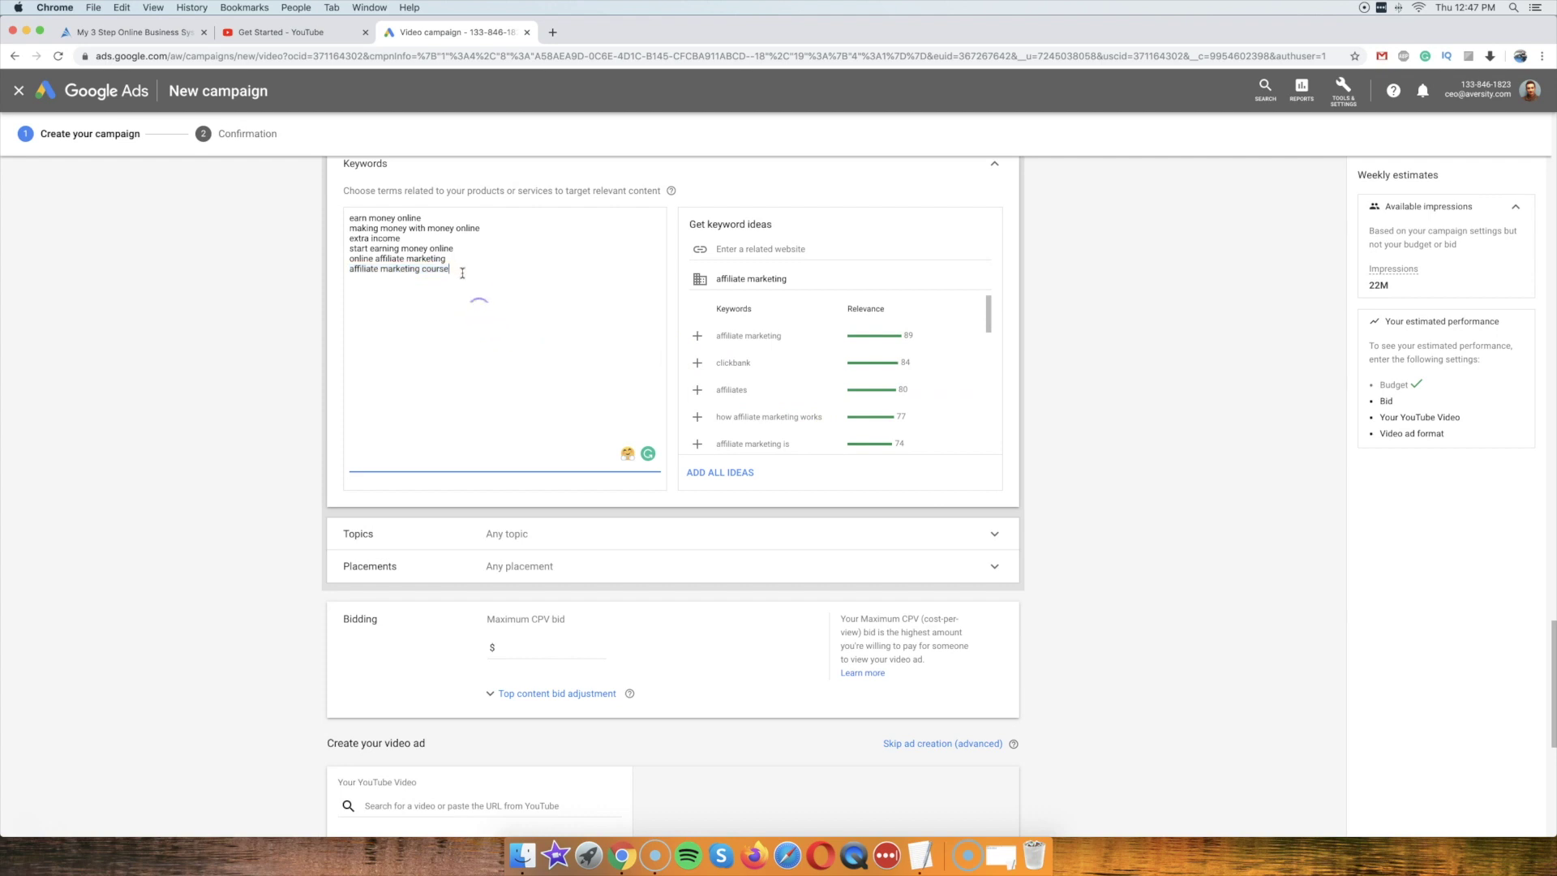
Add 'affiliate marketing tips', 'affiliate marketing for beginners' and 'how affiliate marketing works' as keywords.
{"action": "scroll", "coordinate": [695, 365], "scroll_direction": "down", "scroll_amount": 3}
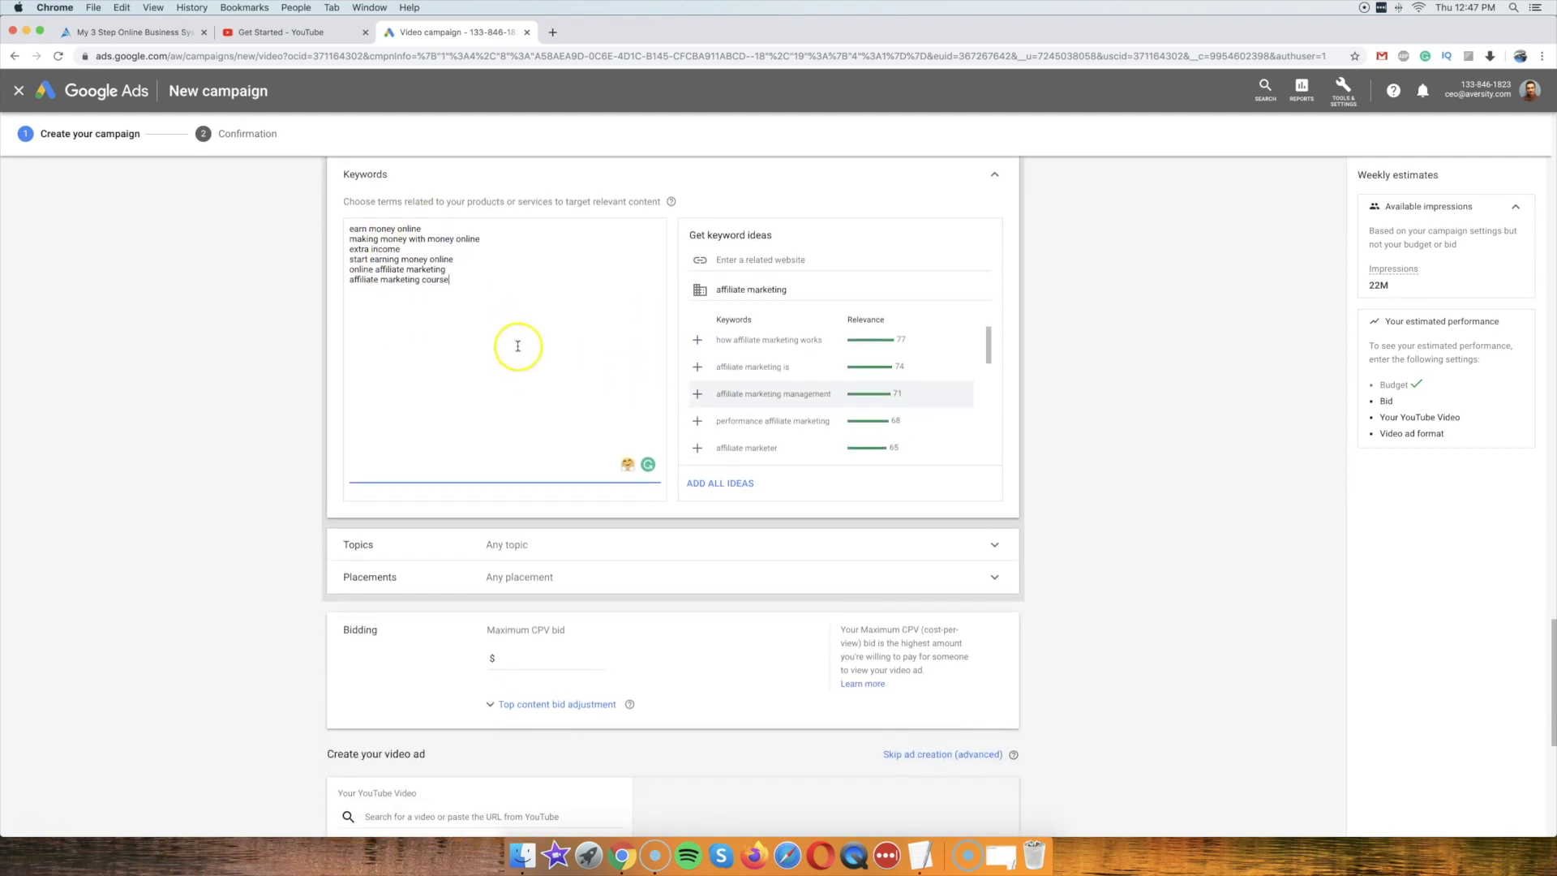
{"action": "scroll", "coordinate": [730, 403], "scroll_direction": "down", "scroll_amount": 2}
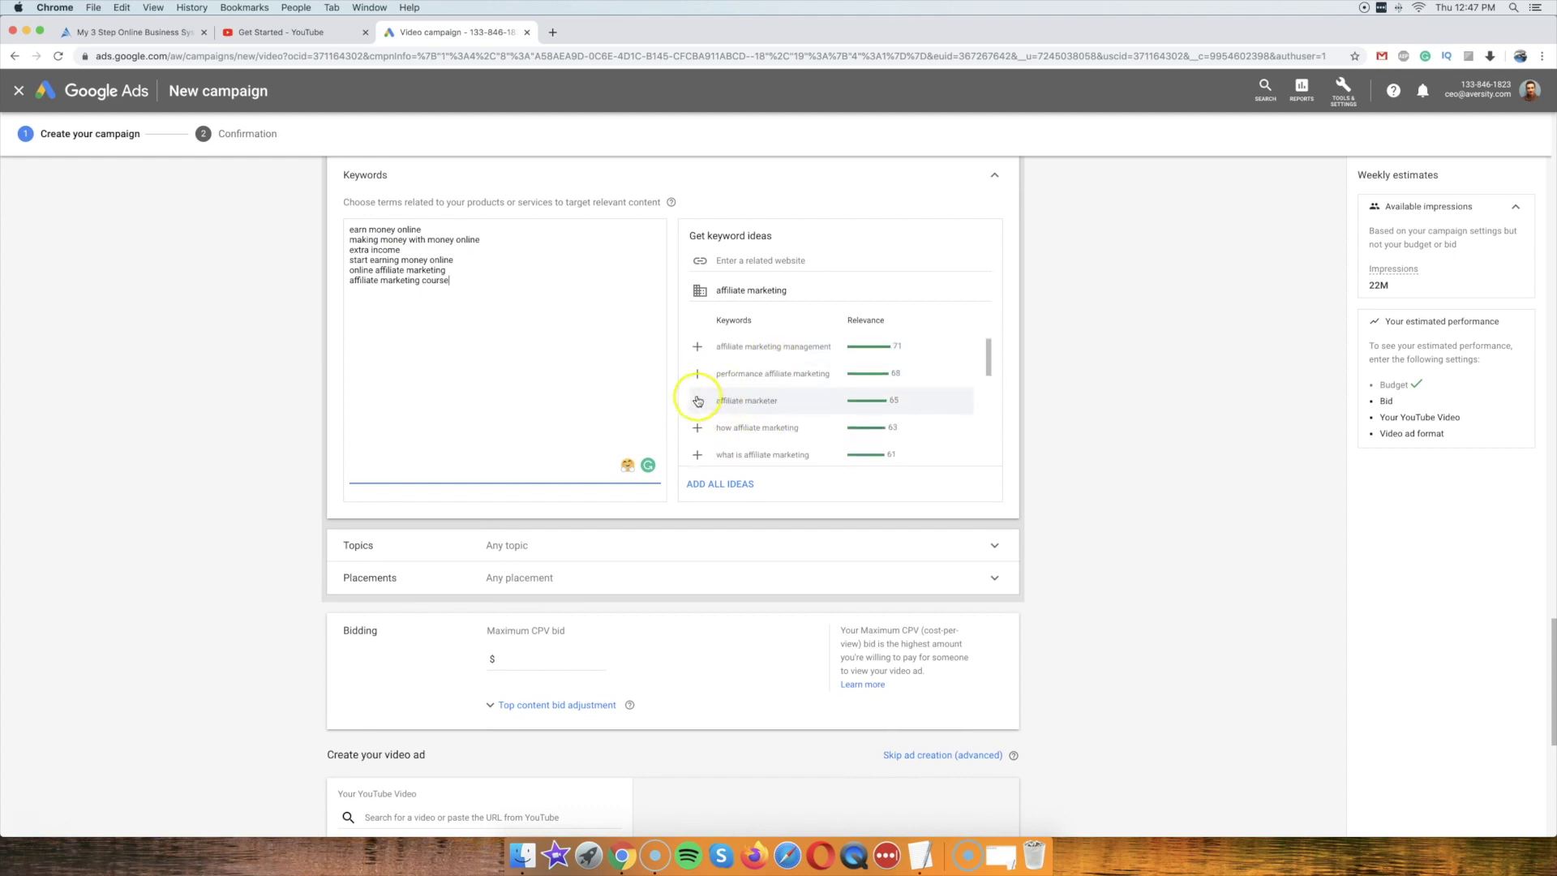
{"action": "scroll", "coordinate": [697, 406], "scroll_direction": "down", "scroll_amount": 4}
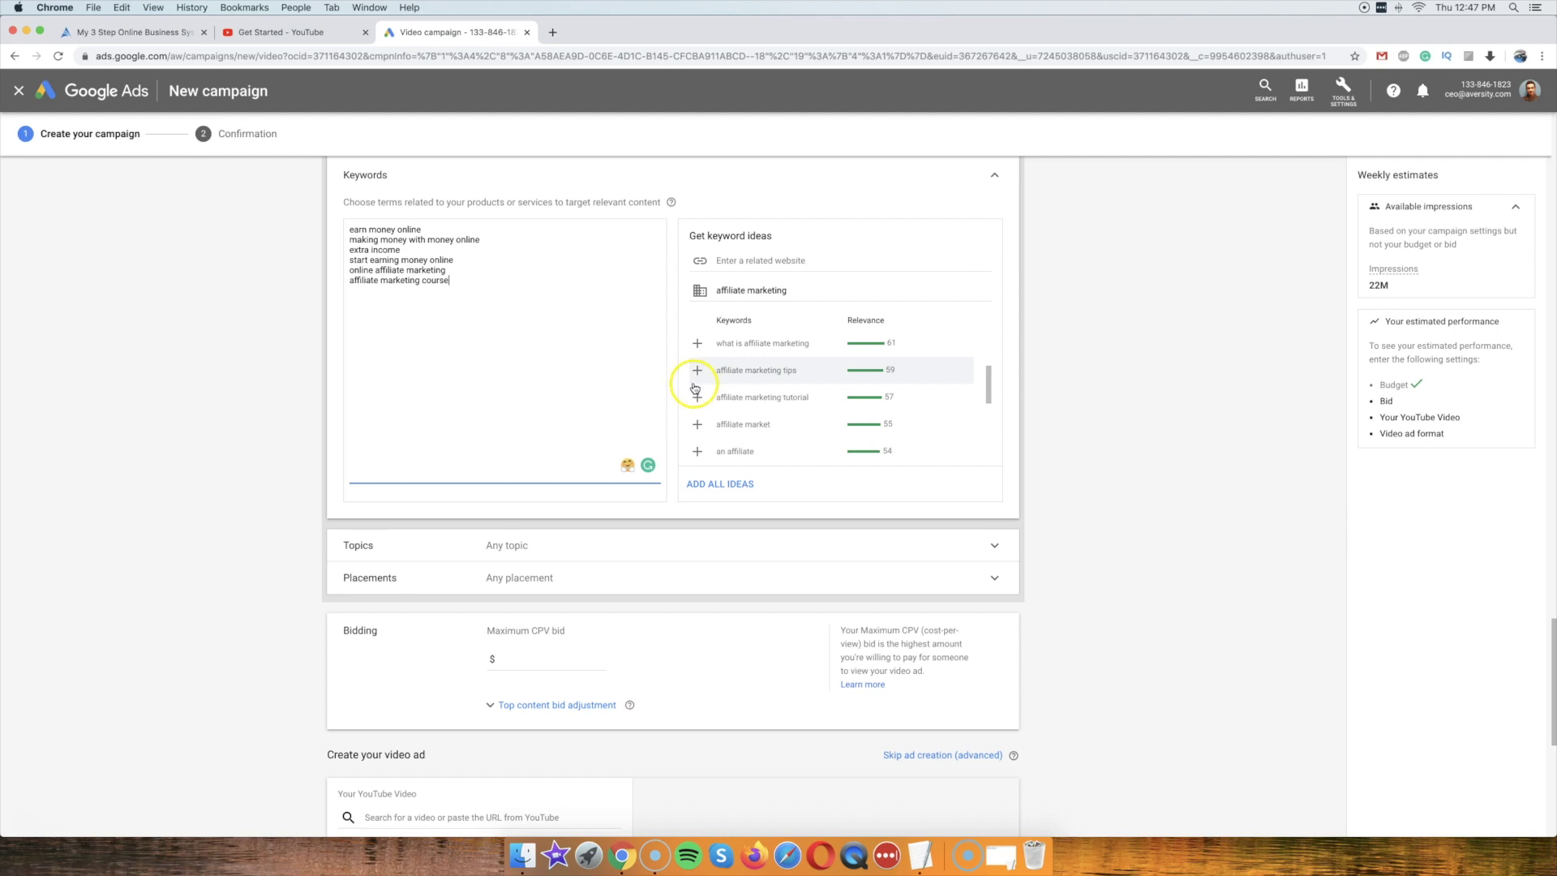
{"action": "left_click", "coordinate": [697, 371]}
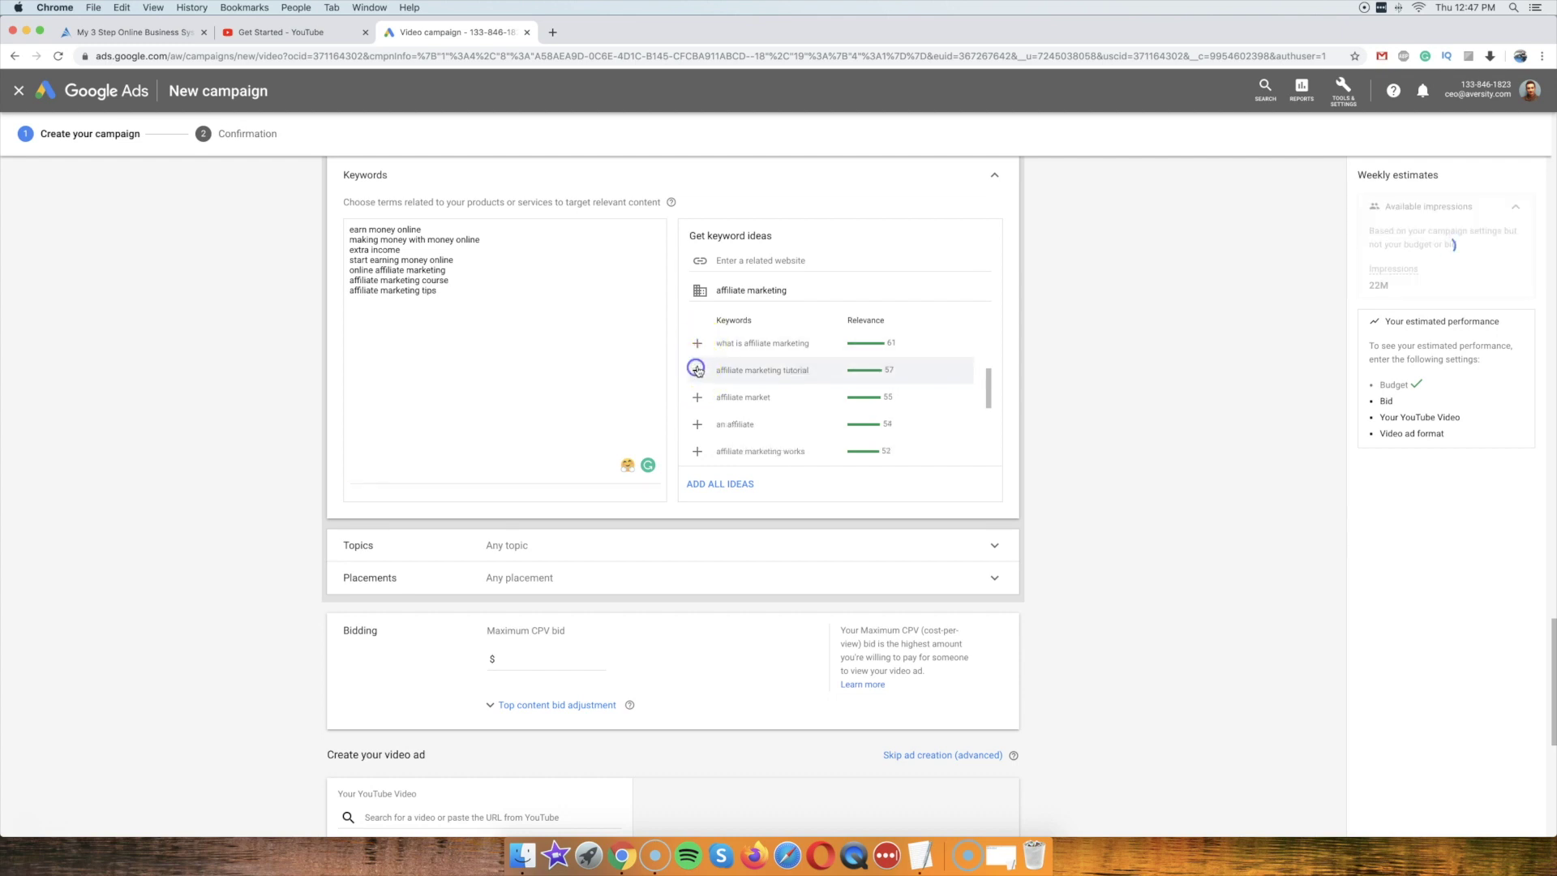
{"action": "scroll", "coordinate": [699, 372], "scroll_direction": "down", "scroll_amount": 2}
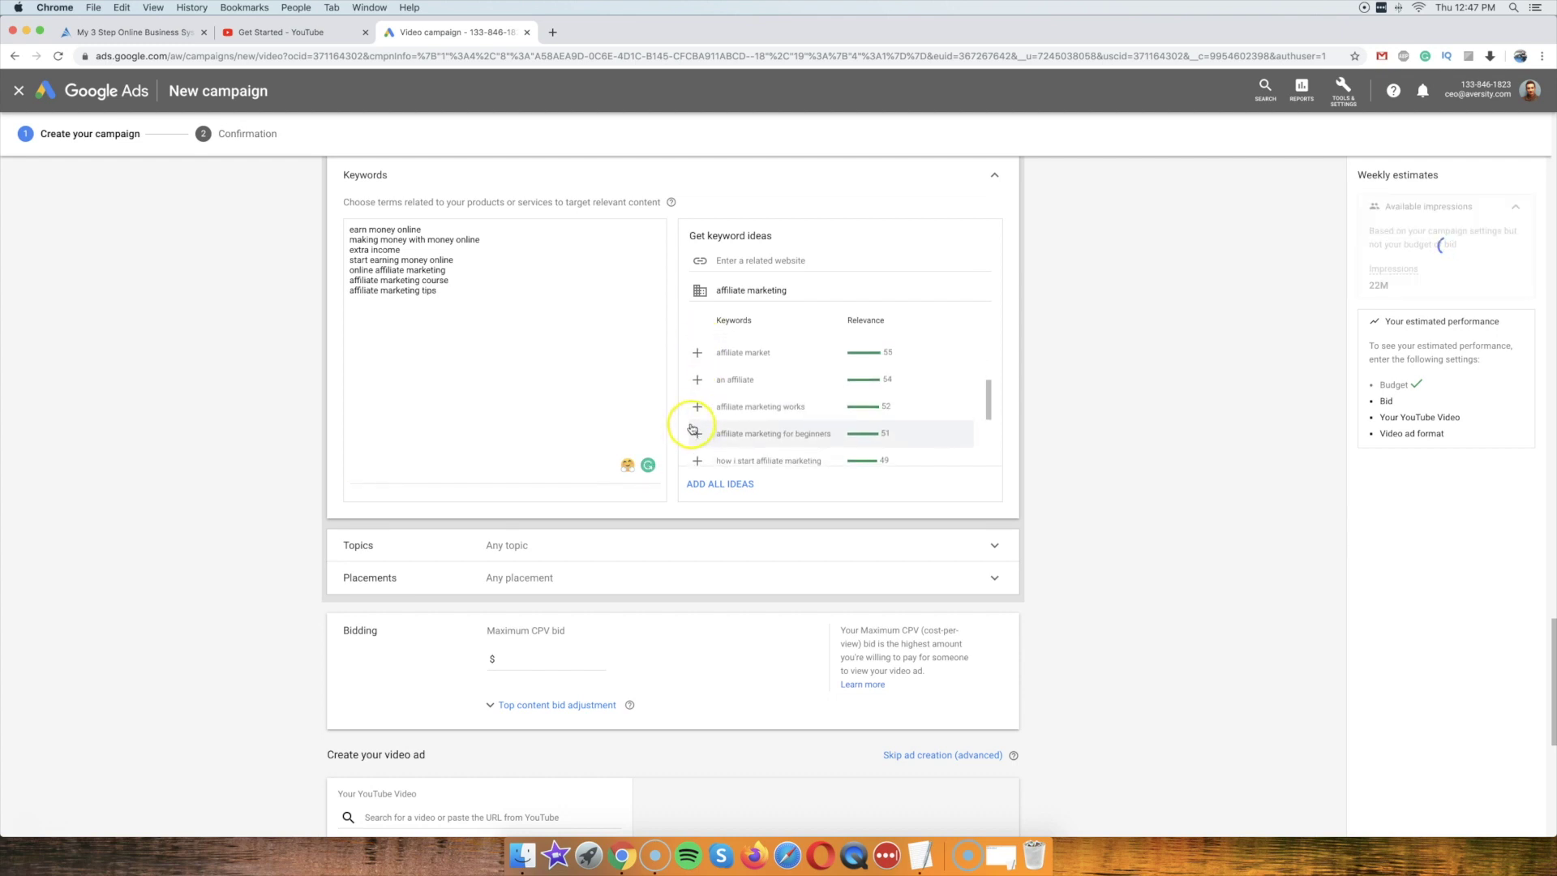
{"action": "left_click", "coordinate": [695, 437]}
{"action": "scroll", "coordinate": [696, 414], "scroll_direction": "up", "scroll_amount": 4}
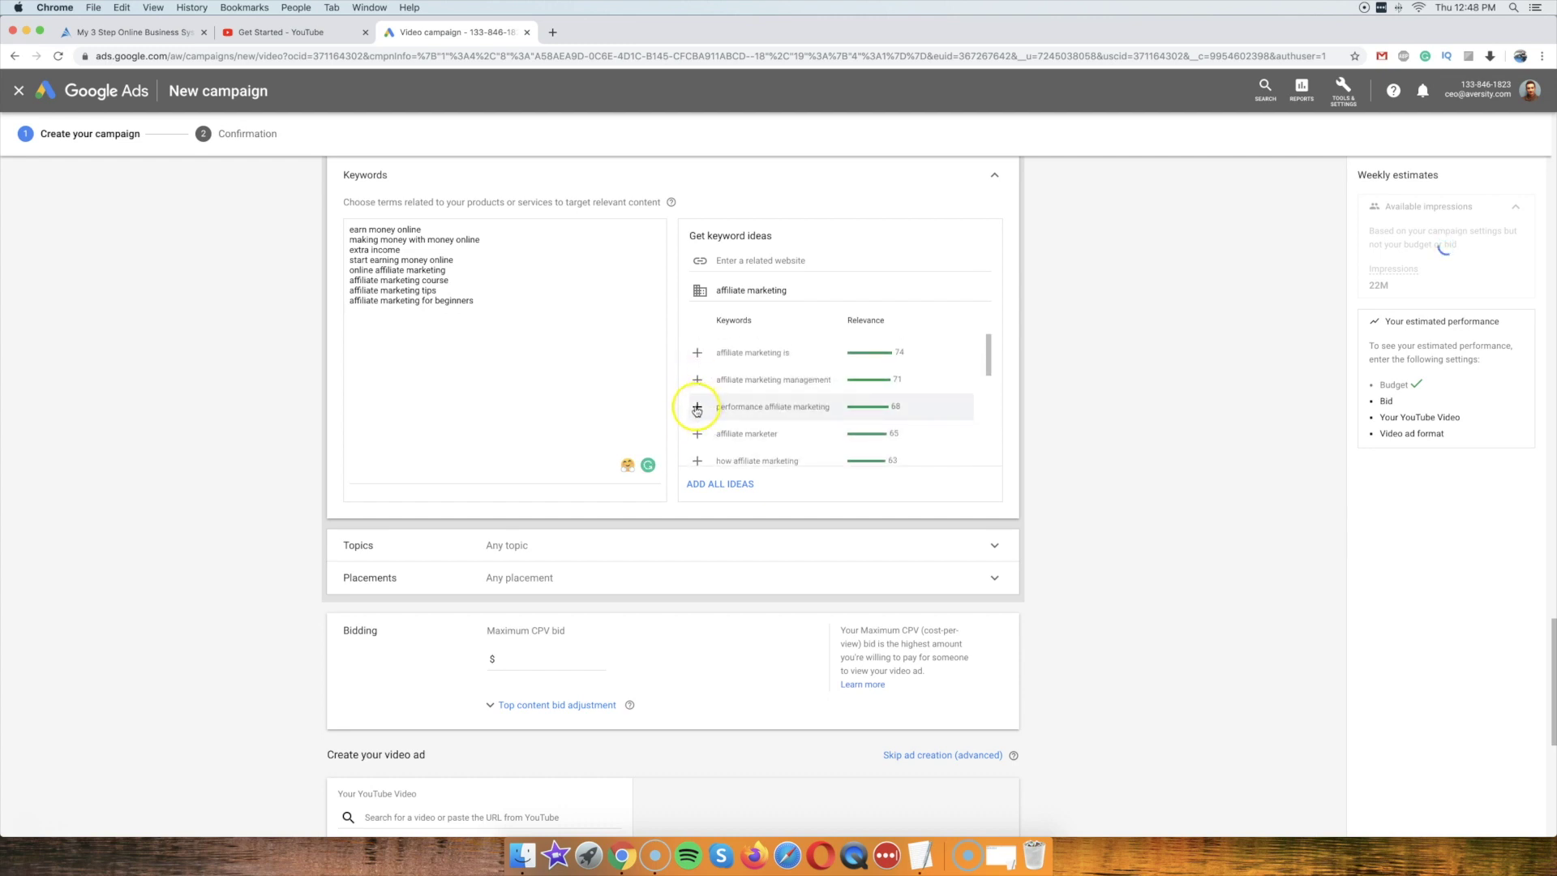
{"action": "scroll", "coordinate": [697, 405], "scroll_direction": "up", "scroll_amount": 2}
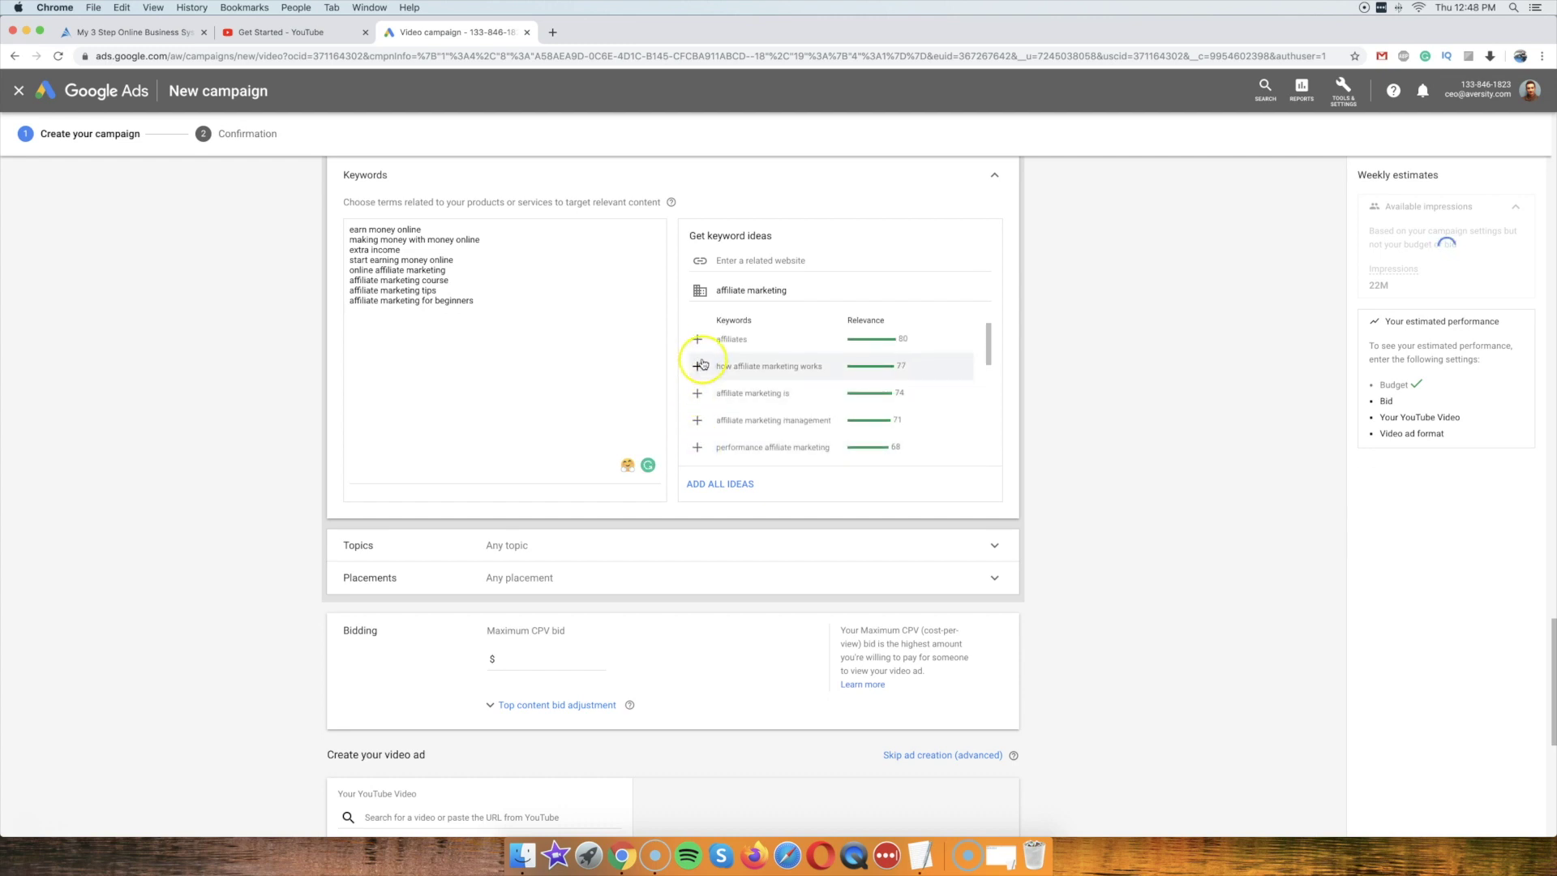
{"action": "scroll", "coordinate": [699, 377], "scroll_direction": "up", "scroll_amount": 2}
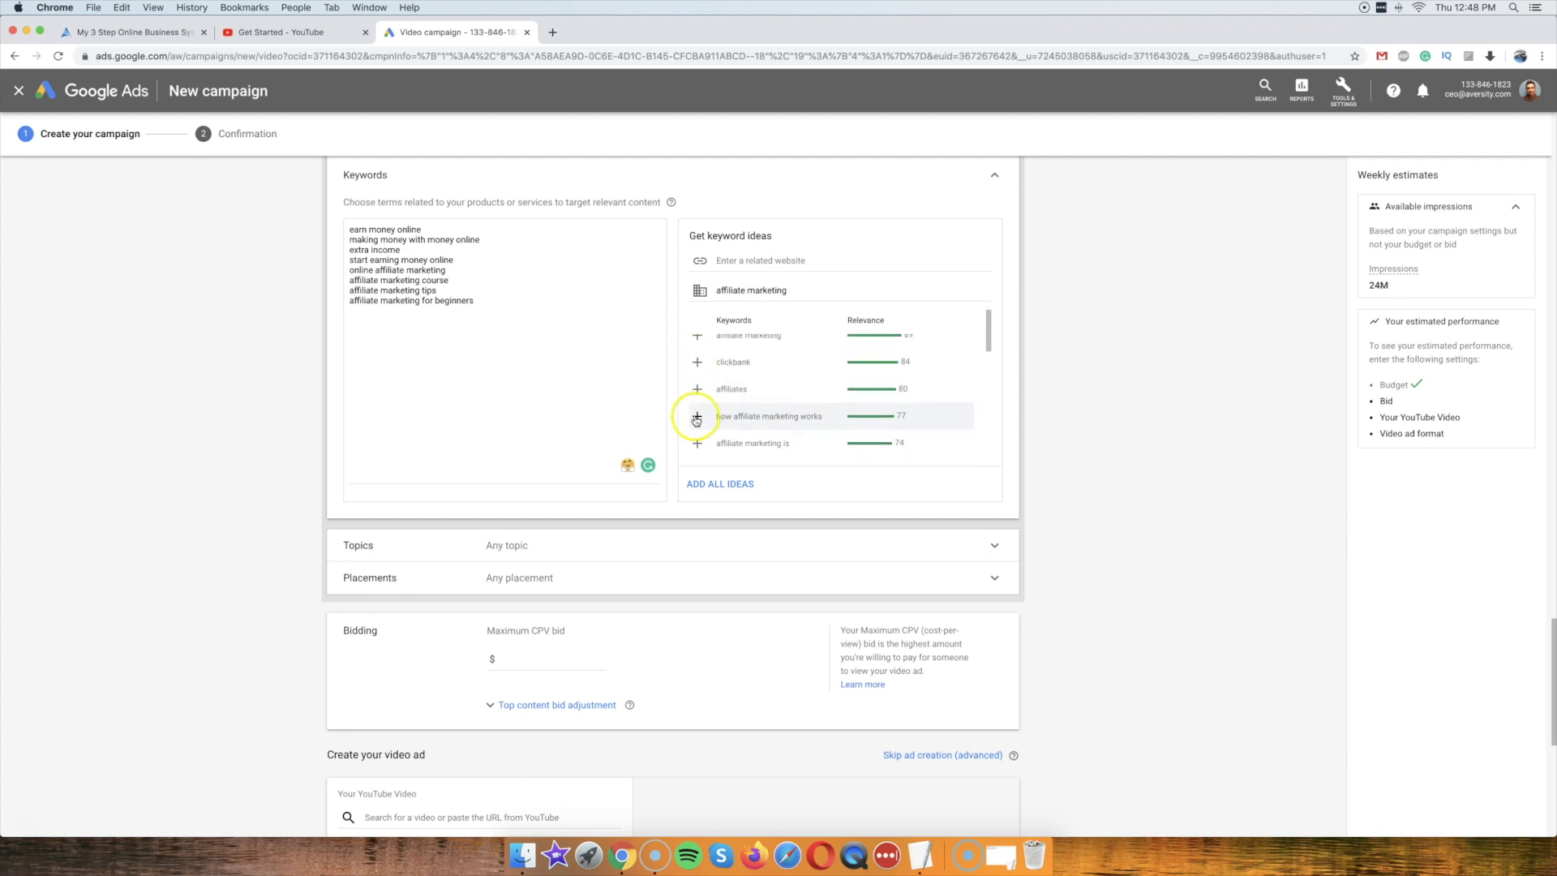
{"action": "left_click", "coordinate": [697, 419]}
Expand the Topics section to choose targeting topics.
{"action": "scroll", "coordinate": [249, 357], "scroll_direction": "down", "scroll_amount": 4}
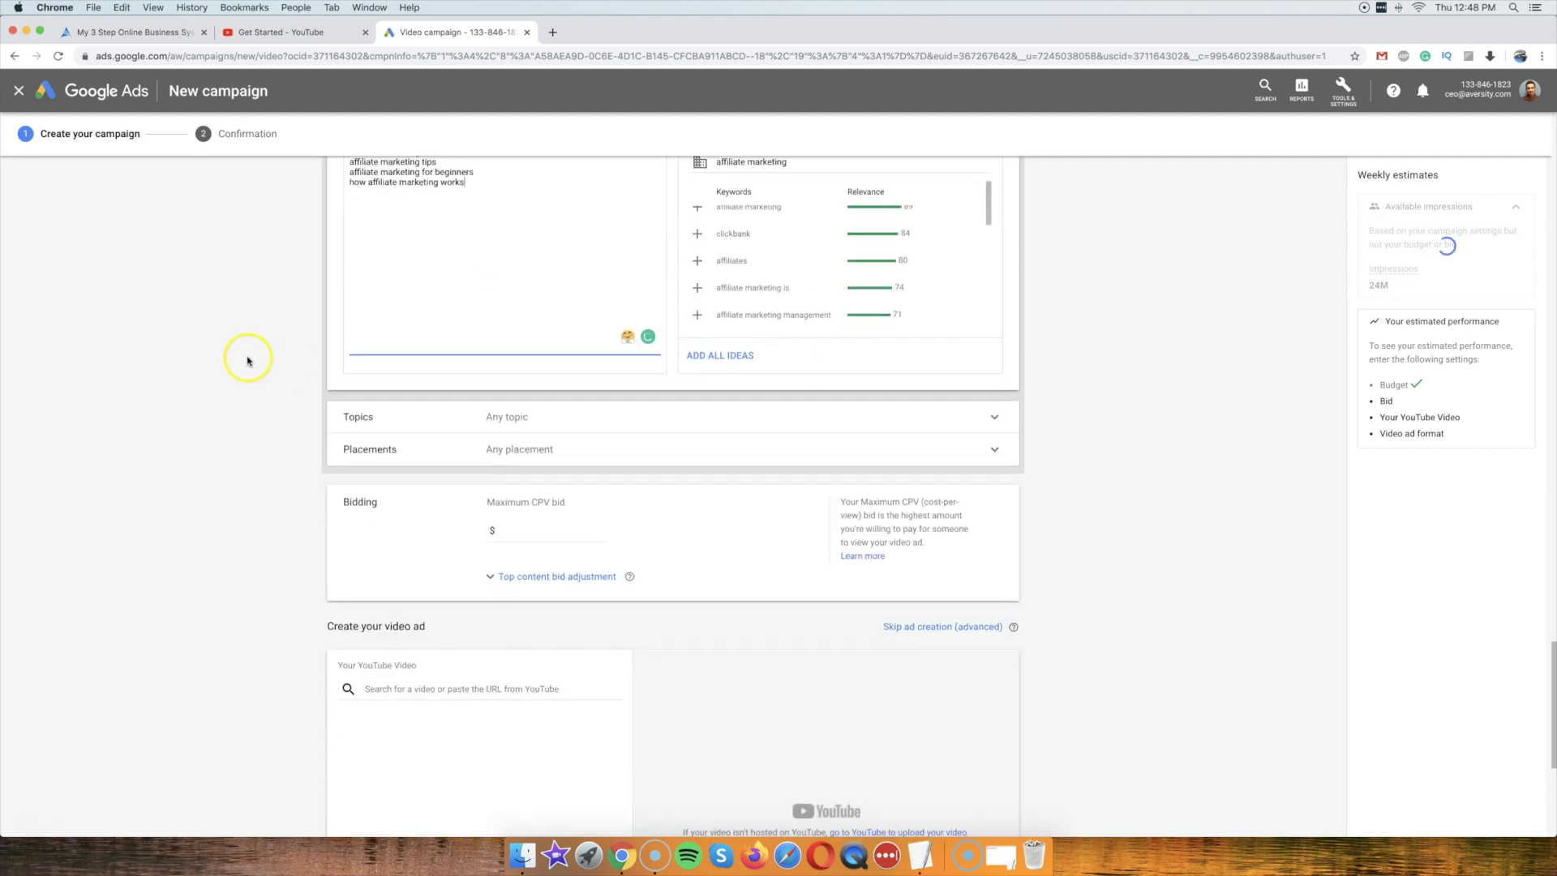
{"action": "left_click", "coordinate": [584, 422]}
{"action": "scroll", "coordinate": [295, 438], "scroll_direction": "down", "scroll_amount": 3}
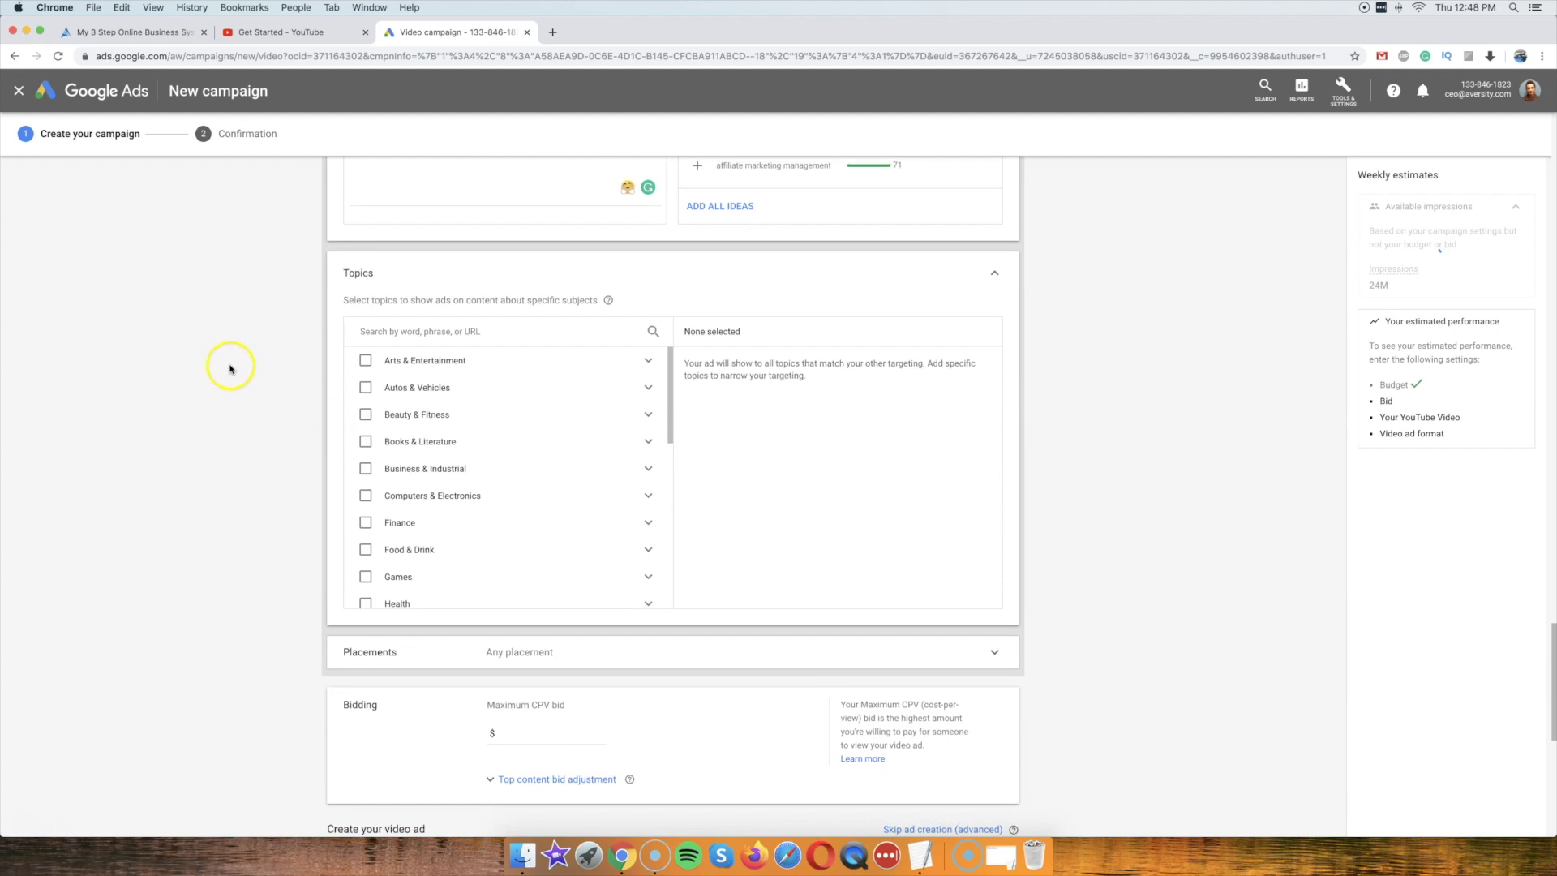
Search topics and target 'MLM & Business Opportunities' and 'Affiliate Programs'.
{"action": "left_click", "coordinate": [435, 331]}
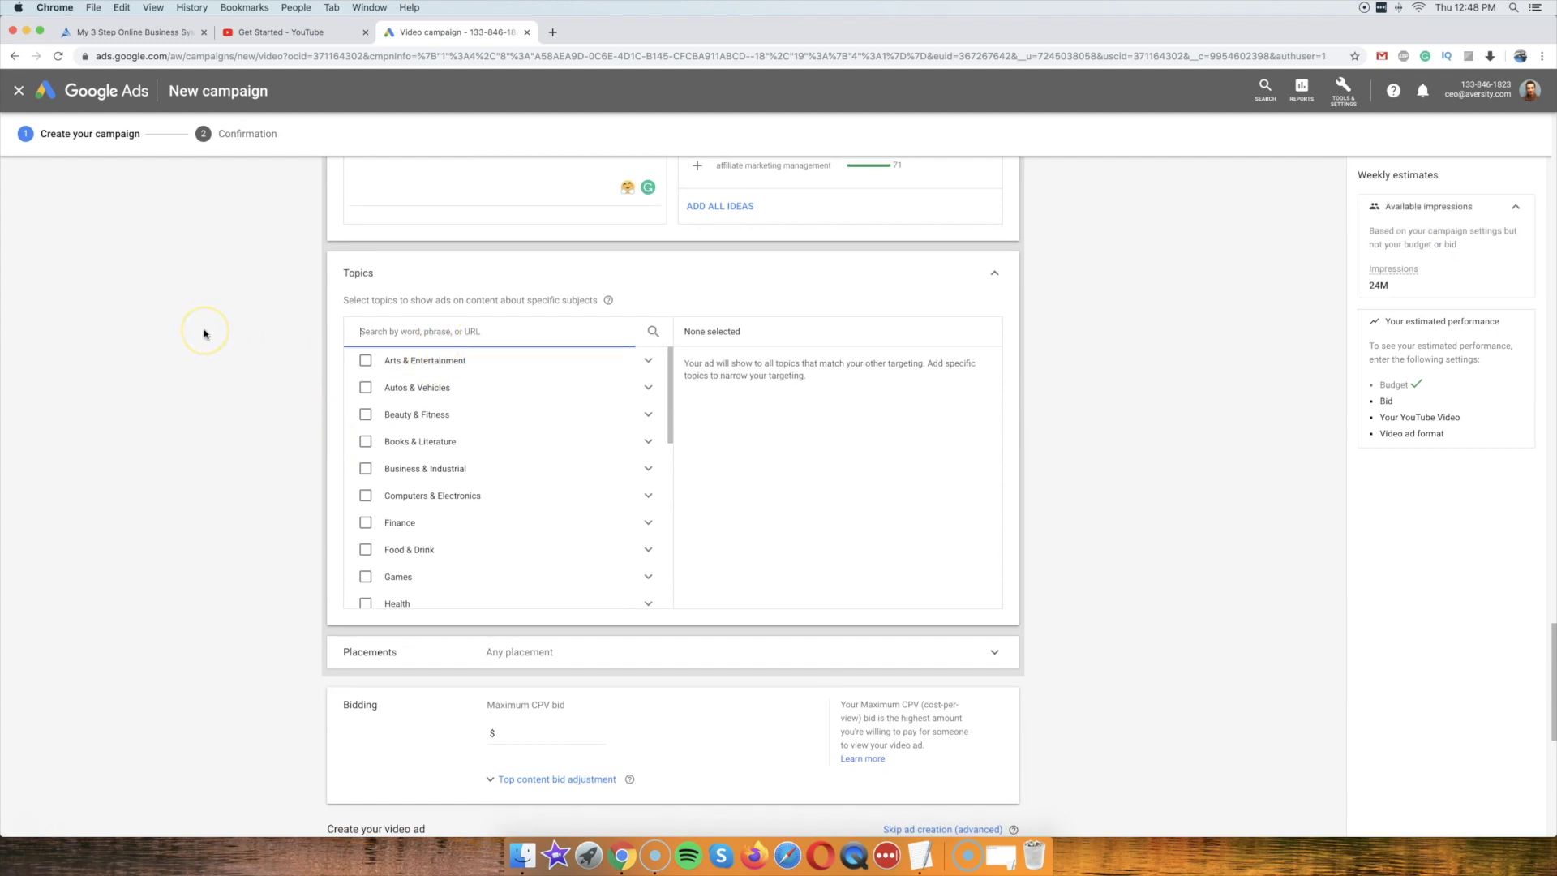
{"action": "key", "text": "BackSpace"}
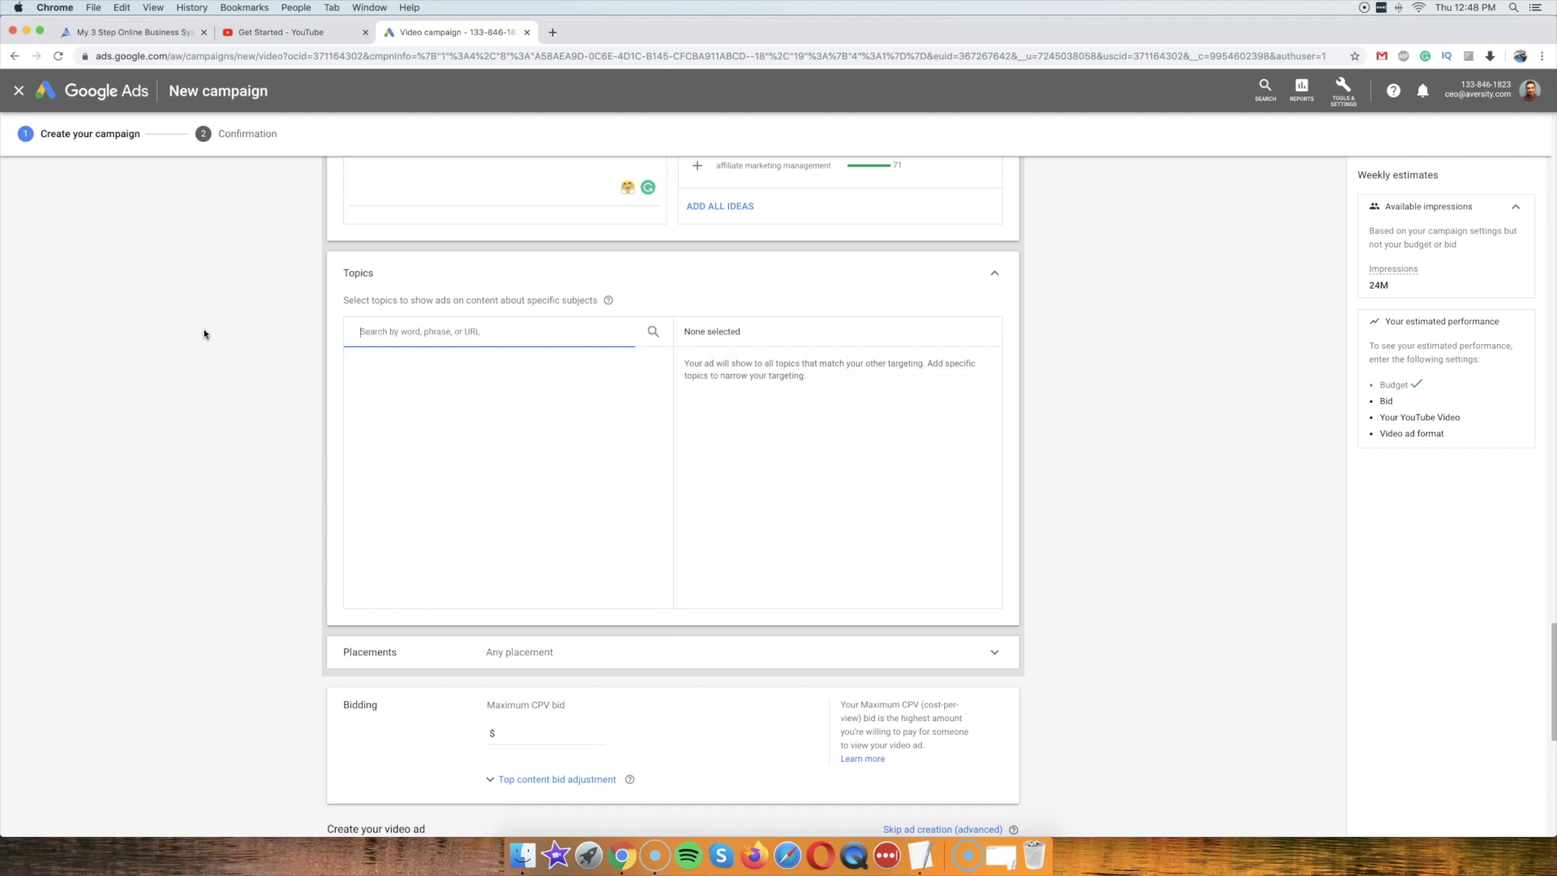
{"action": "type", "text": "marketing"}
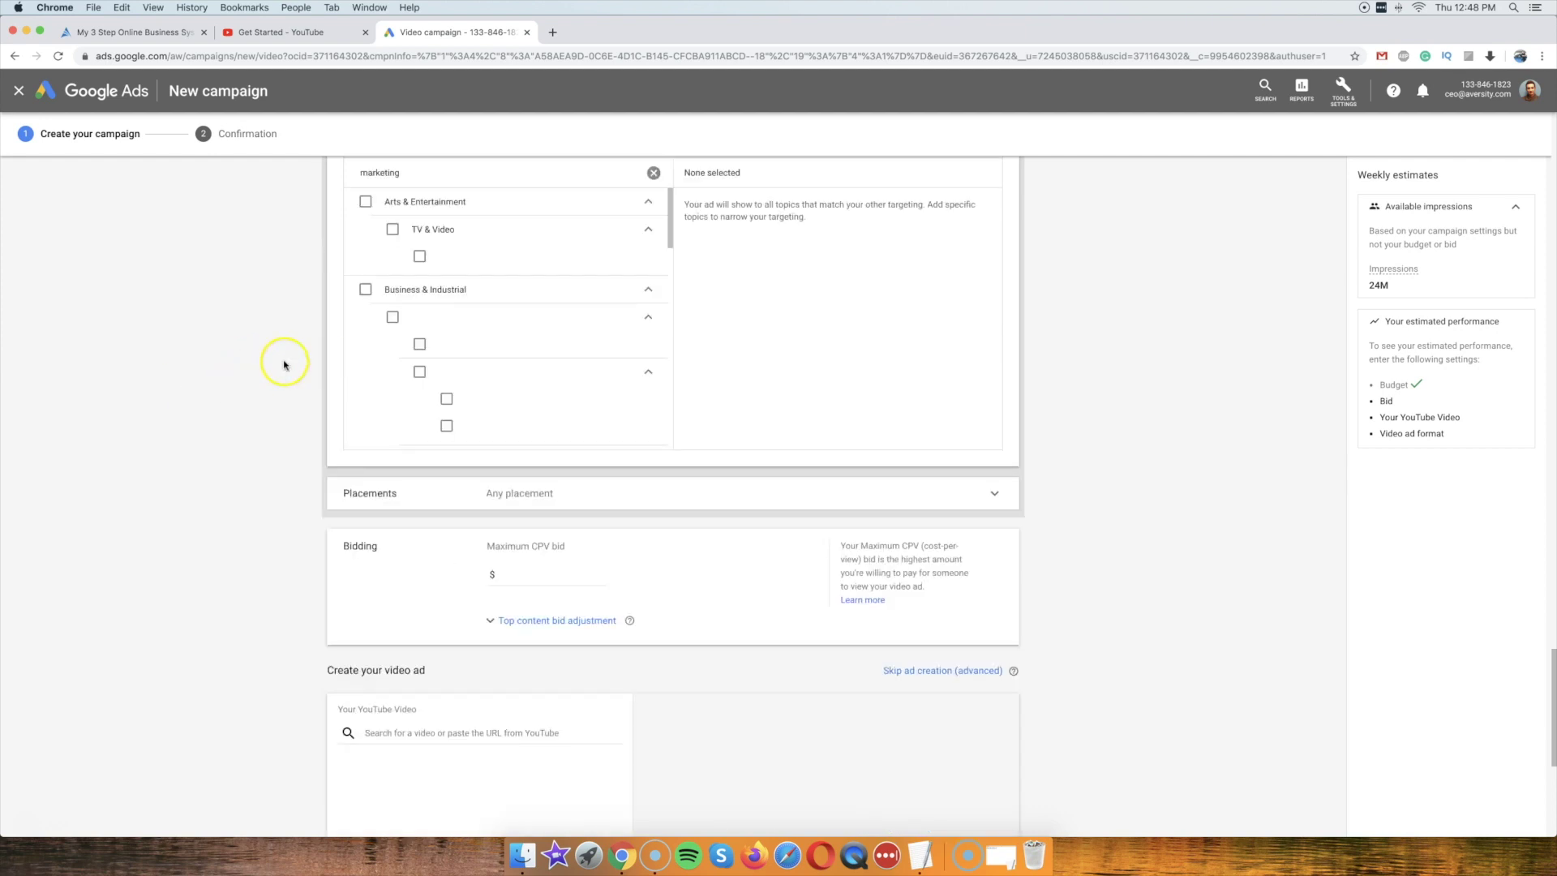
{"action": "scroll", "coordinate": [482, 478], "scroll_direction": "down", "scroll_amount": 3}
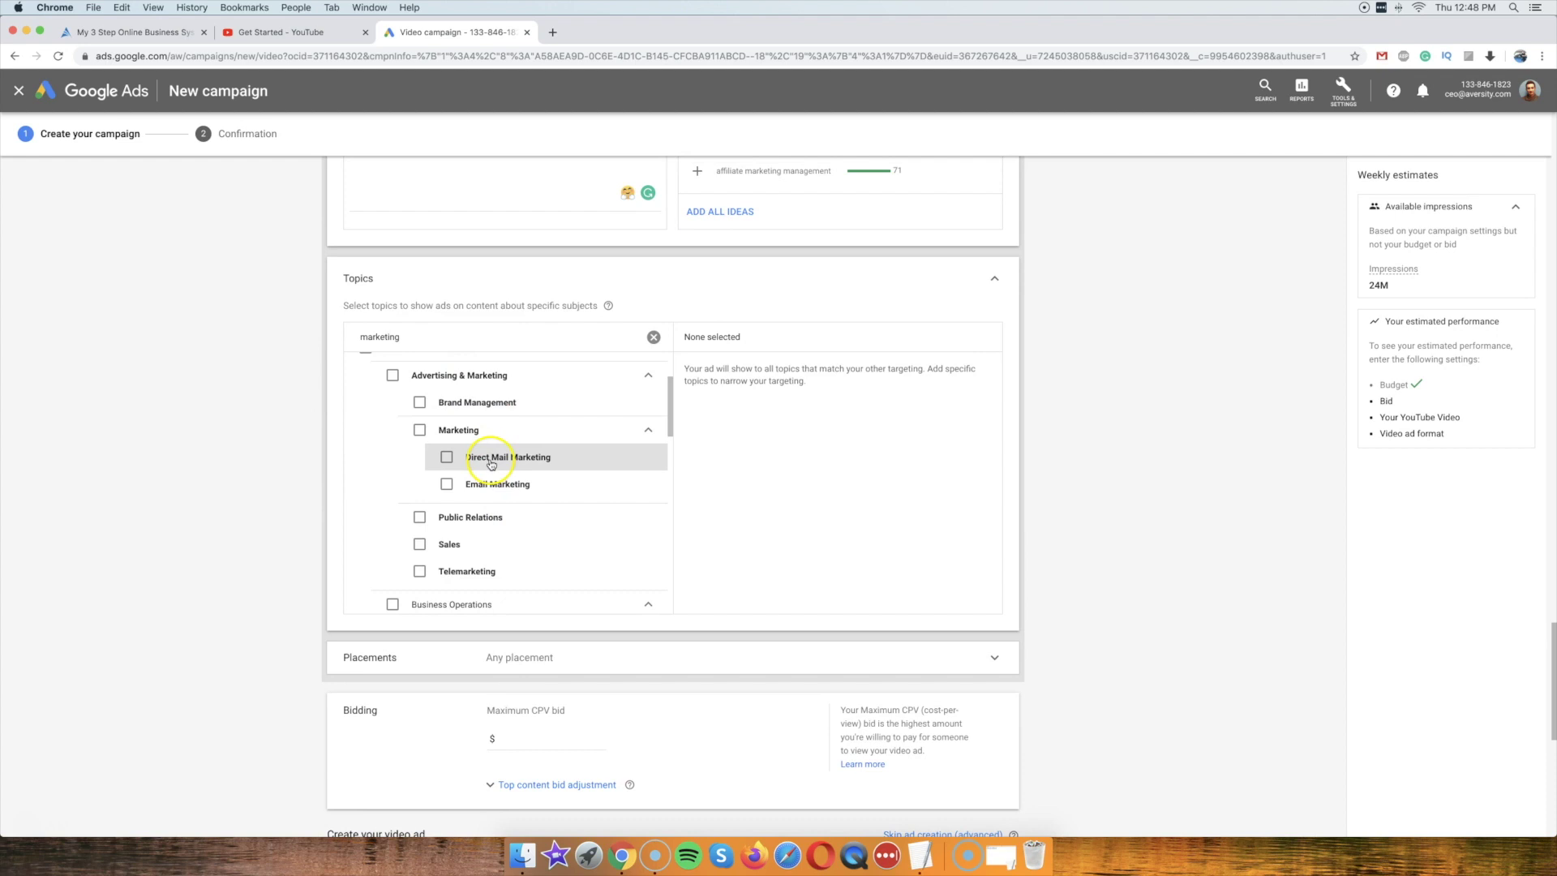
{"action": "scroll", "coordinate": [484, 482], "scroll_direction": "down", "scroll_amount": 9}
{"action": "scroll", "coordinate": [486, 466], "scroll_direction": "down", "scroll_amount": 6}
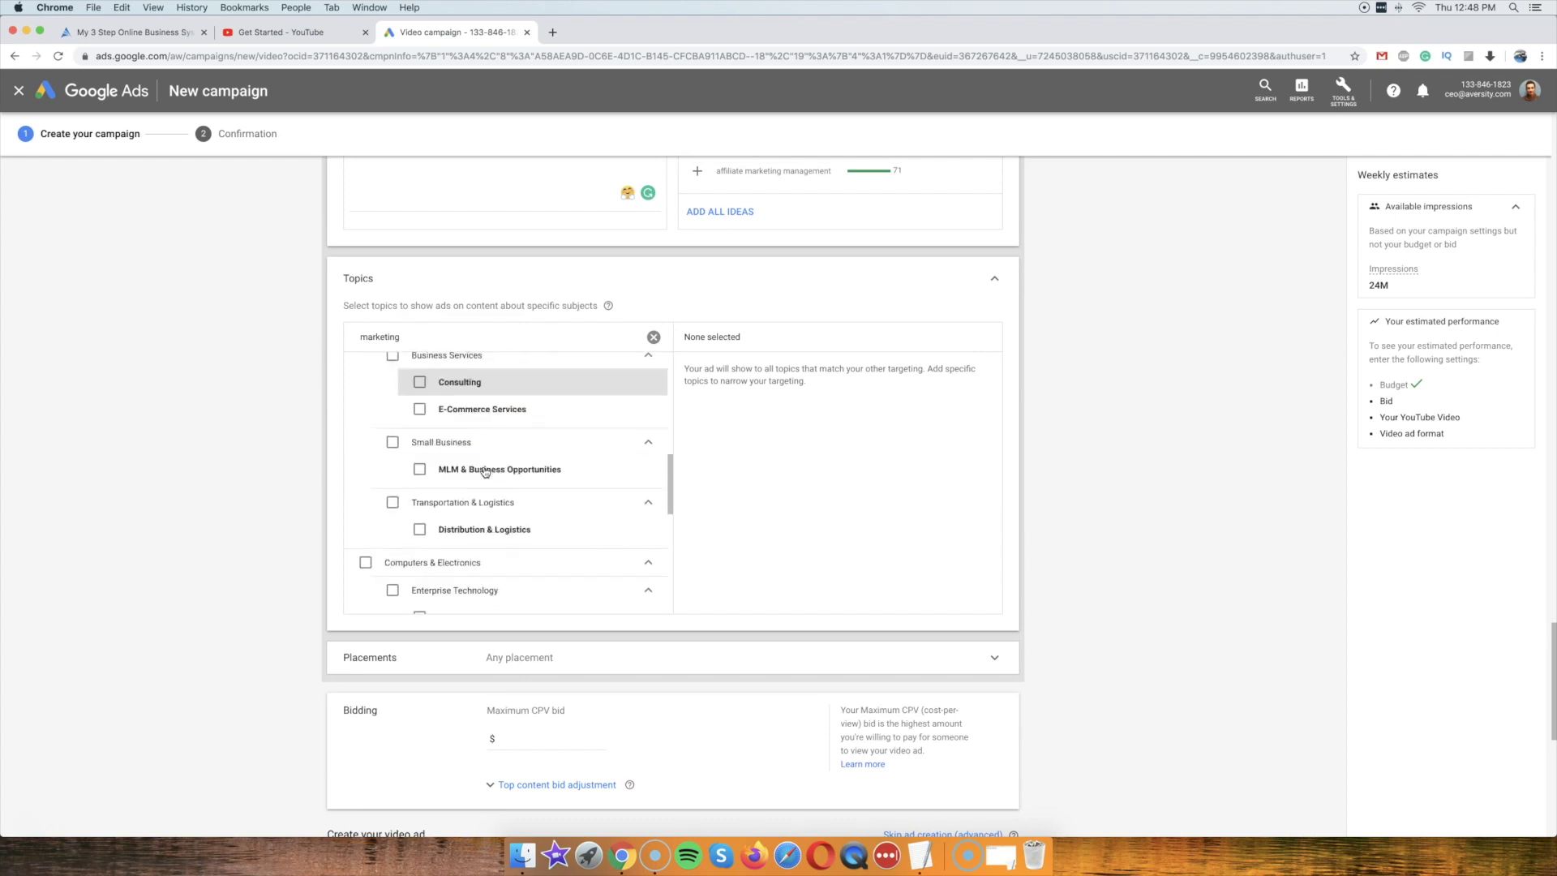
{"action": "left_click", "coordinate": [504, 422]}
{"action": "scroll", "coordinate": [567, 502], "scroll_direction": "down", "scroll_amount": 4}
{"action": "scroll", "coordinate": [576, 510], "scroll_direction": "down", "scroll_amount": 4}
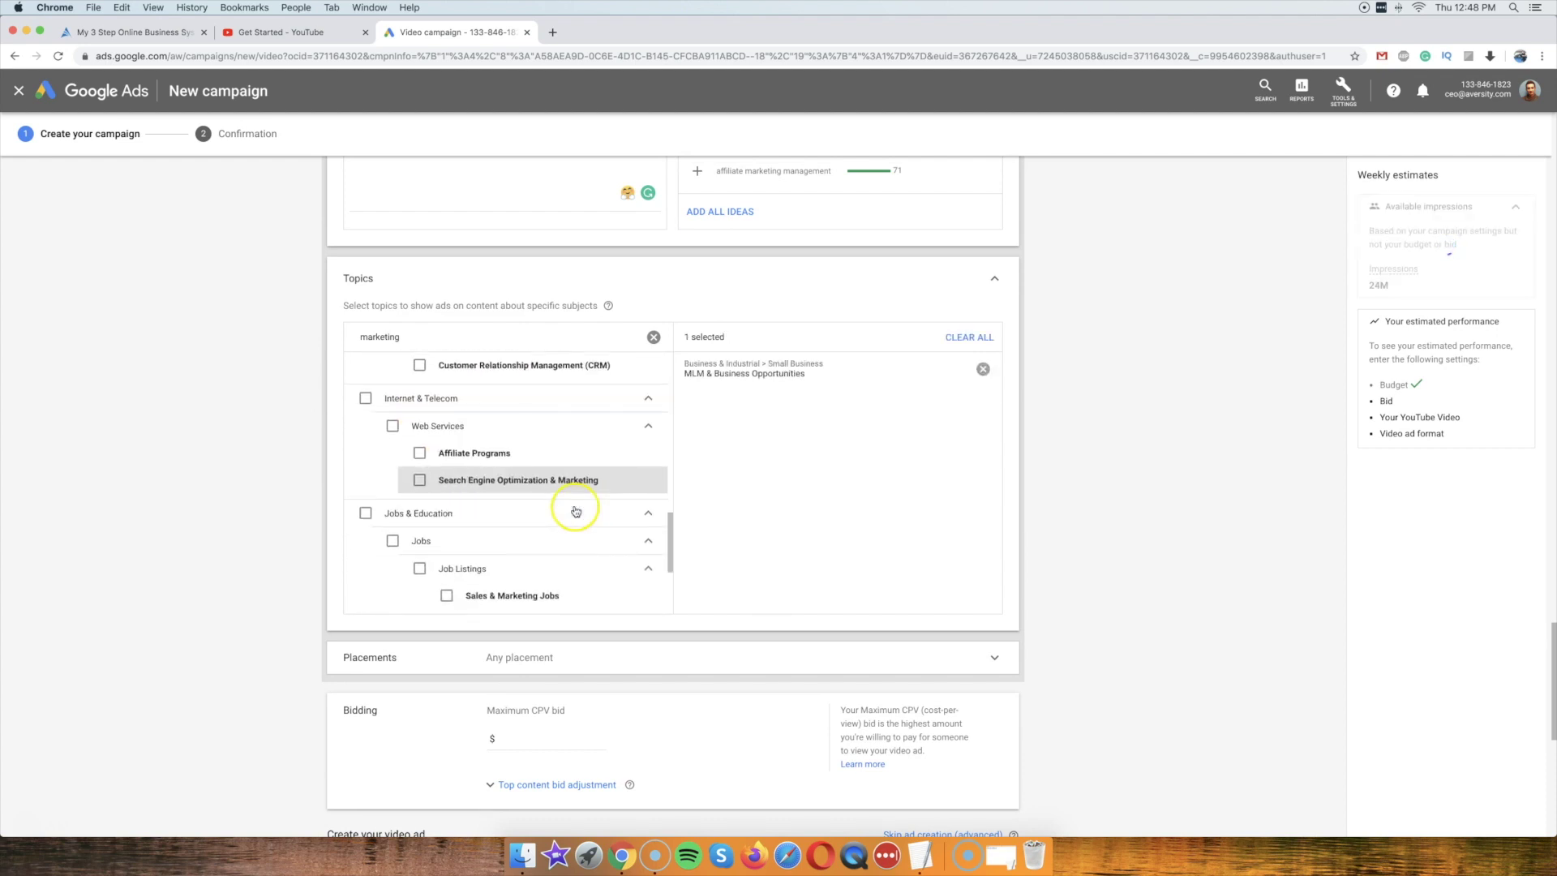
{"action": "left_click", "coordinate": [482, 452]}
{"action": "scroll", "coordinate": [461, 487], "scroll_direction": "down", "scroll_amount": 5}
{"action": "scroll", "coordinate": [461, 487], "scroll_direction": "down", "scroll_amount": 3}
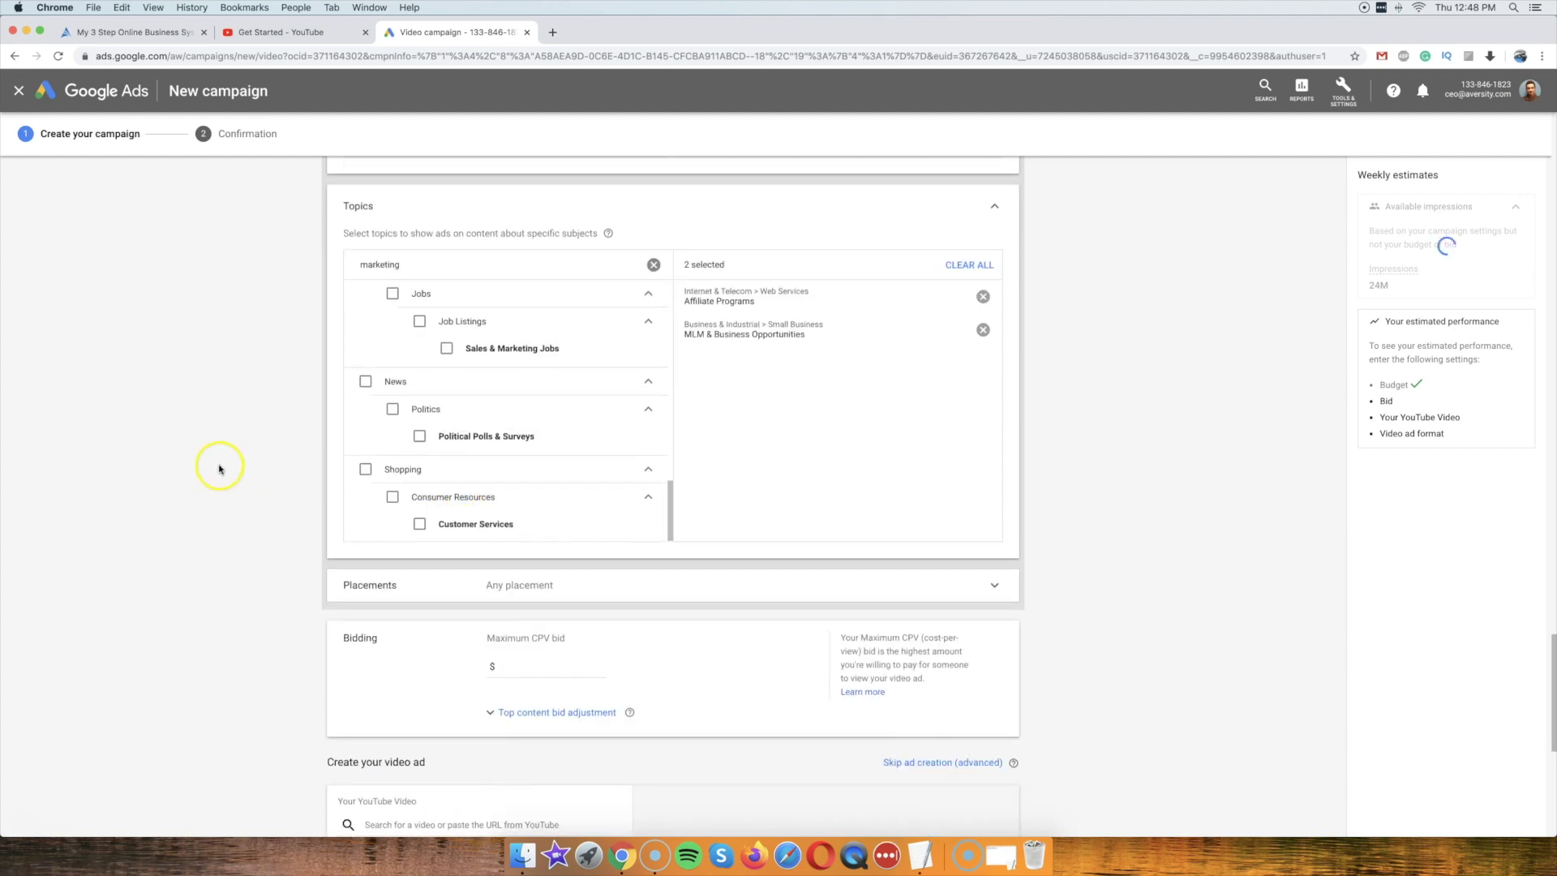
Collapse Topics to its summary and expand the Placements section.
{"action": "left_click", "coordinate": [867, 212]}
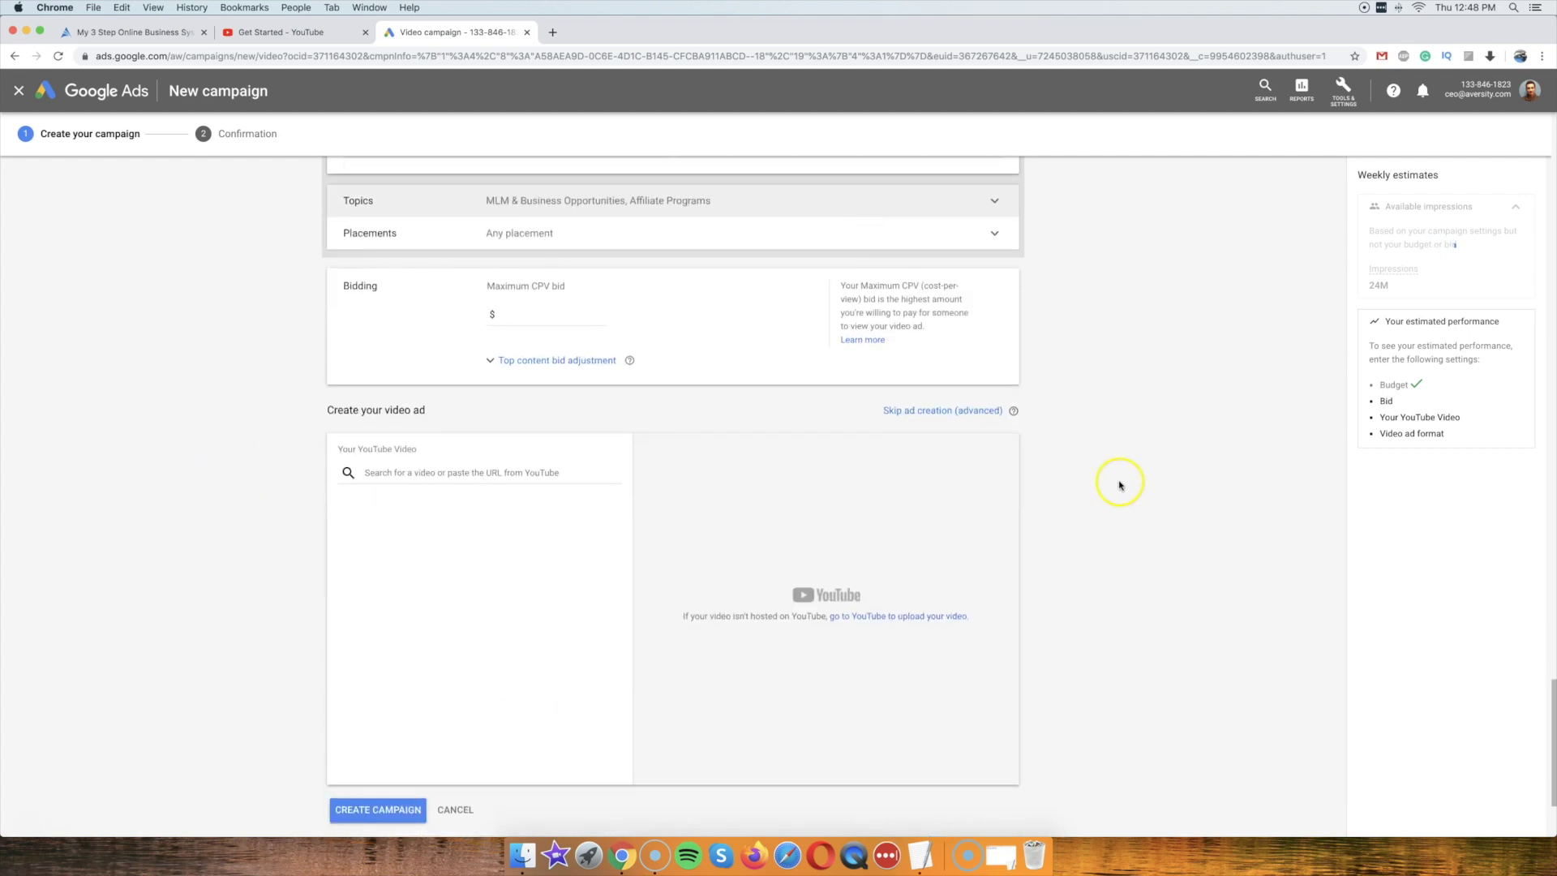
{"action": "scroll", "coordinate": [503, 396], "scroll_direction": "up", "scroll_amount": 2}
{"action": "left_click", "coordinate": [565, 338]}
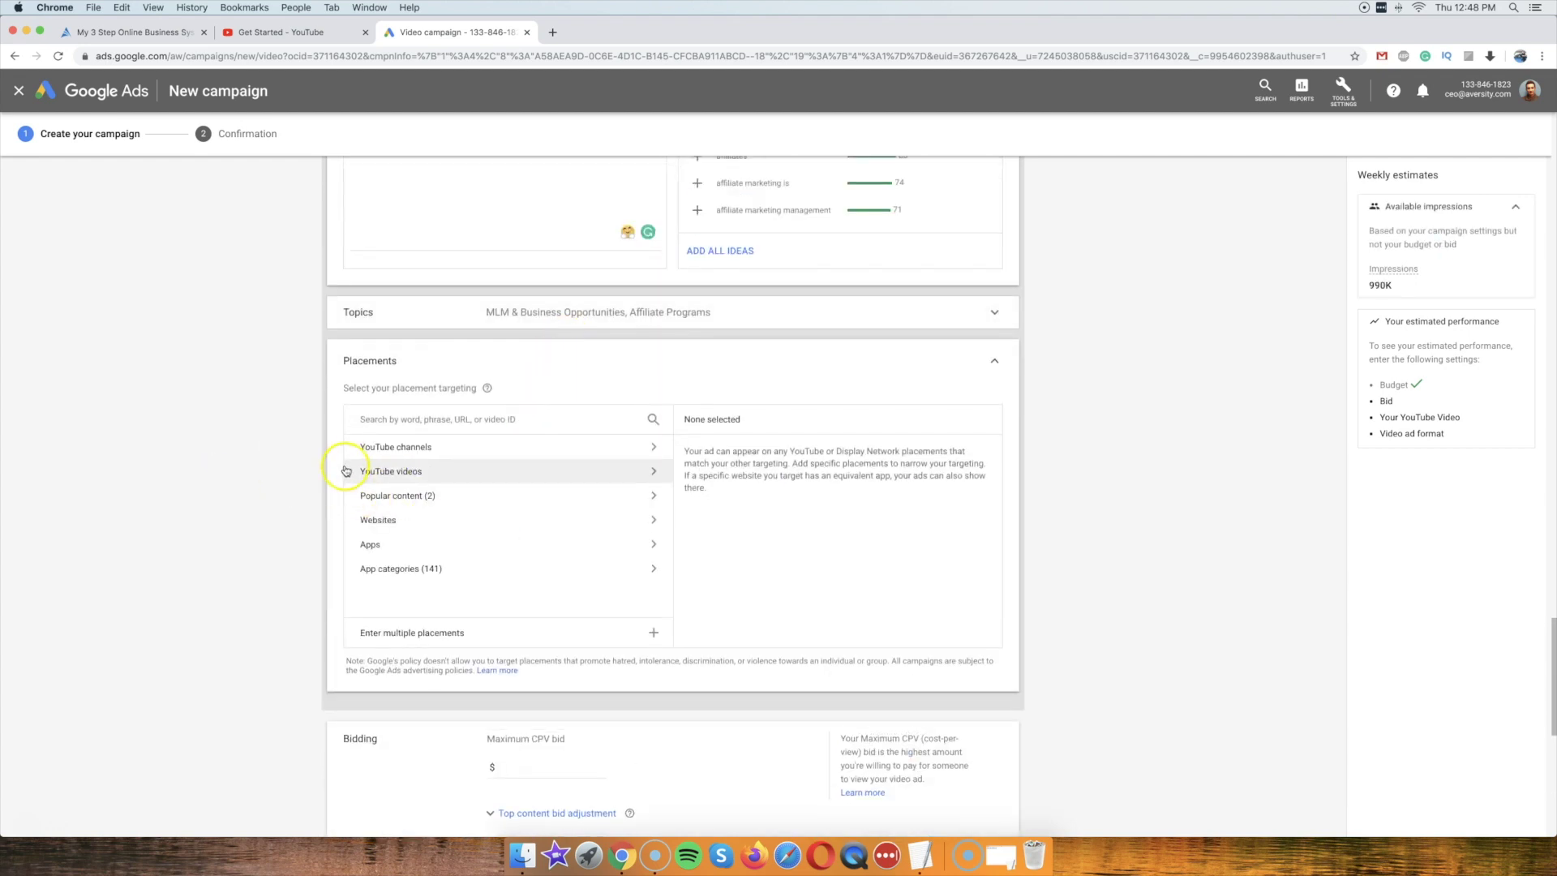
Collapse the Keywords section and switch to the 'Get Started - YouTube' video tab.
{"action": "scroll", "coordinate": [340, 462], "scroll_direction": "up", "scroll_amount": 5}
{"action": "left_click", "coordinate": [912, 331]}
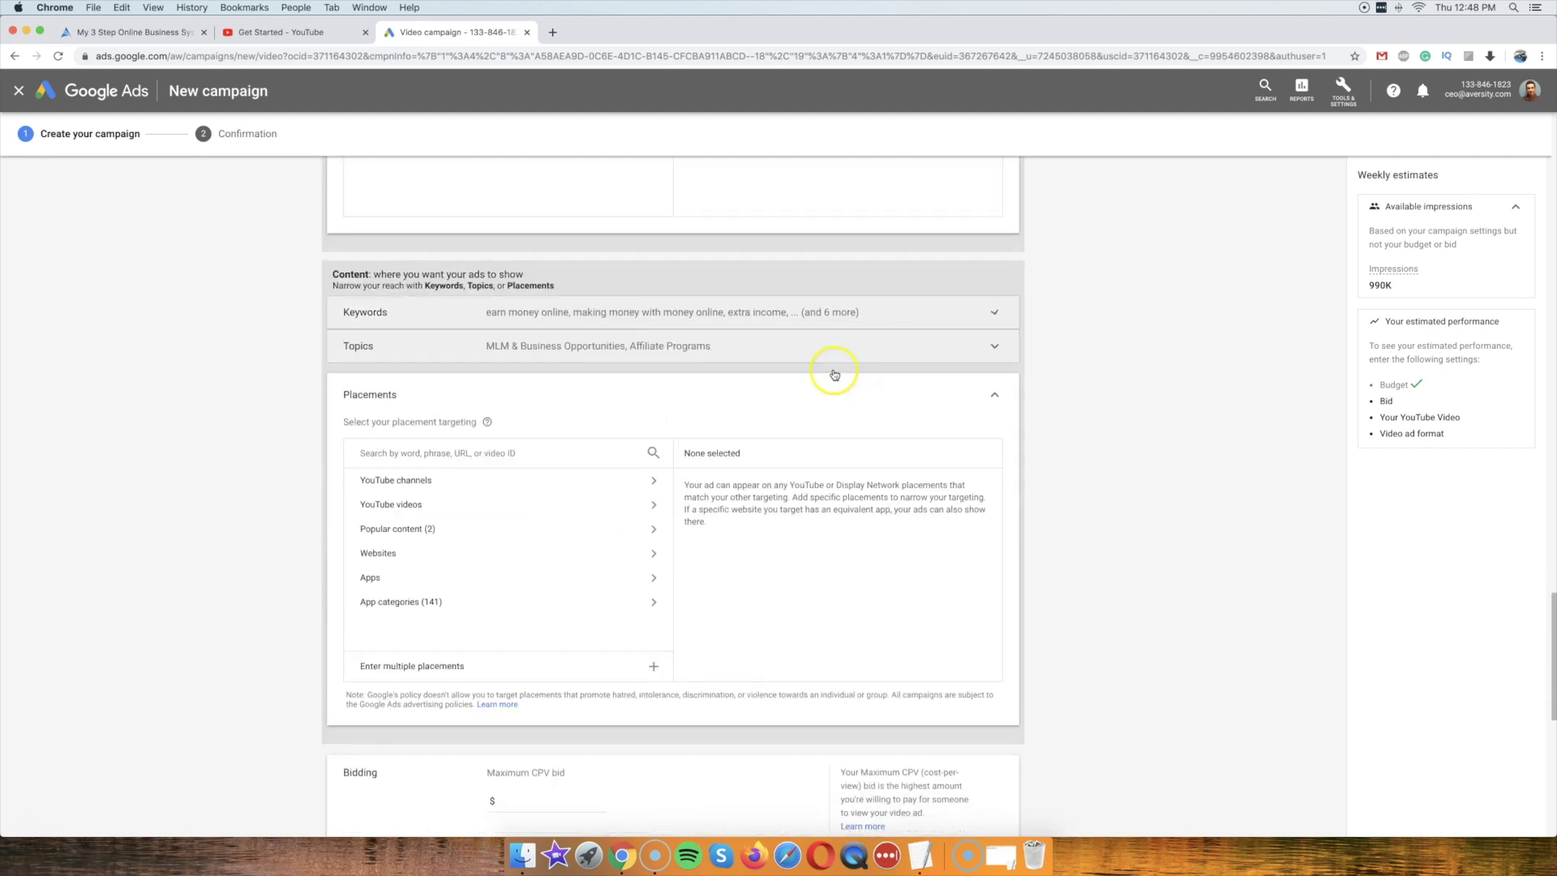
{"action": "scroll", "coordinate": [324, 405], "scroll_direction": "down", "scroll_amount": 2}
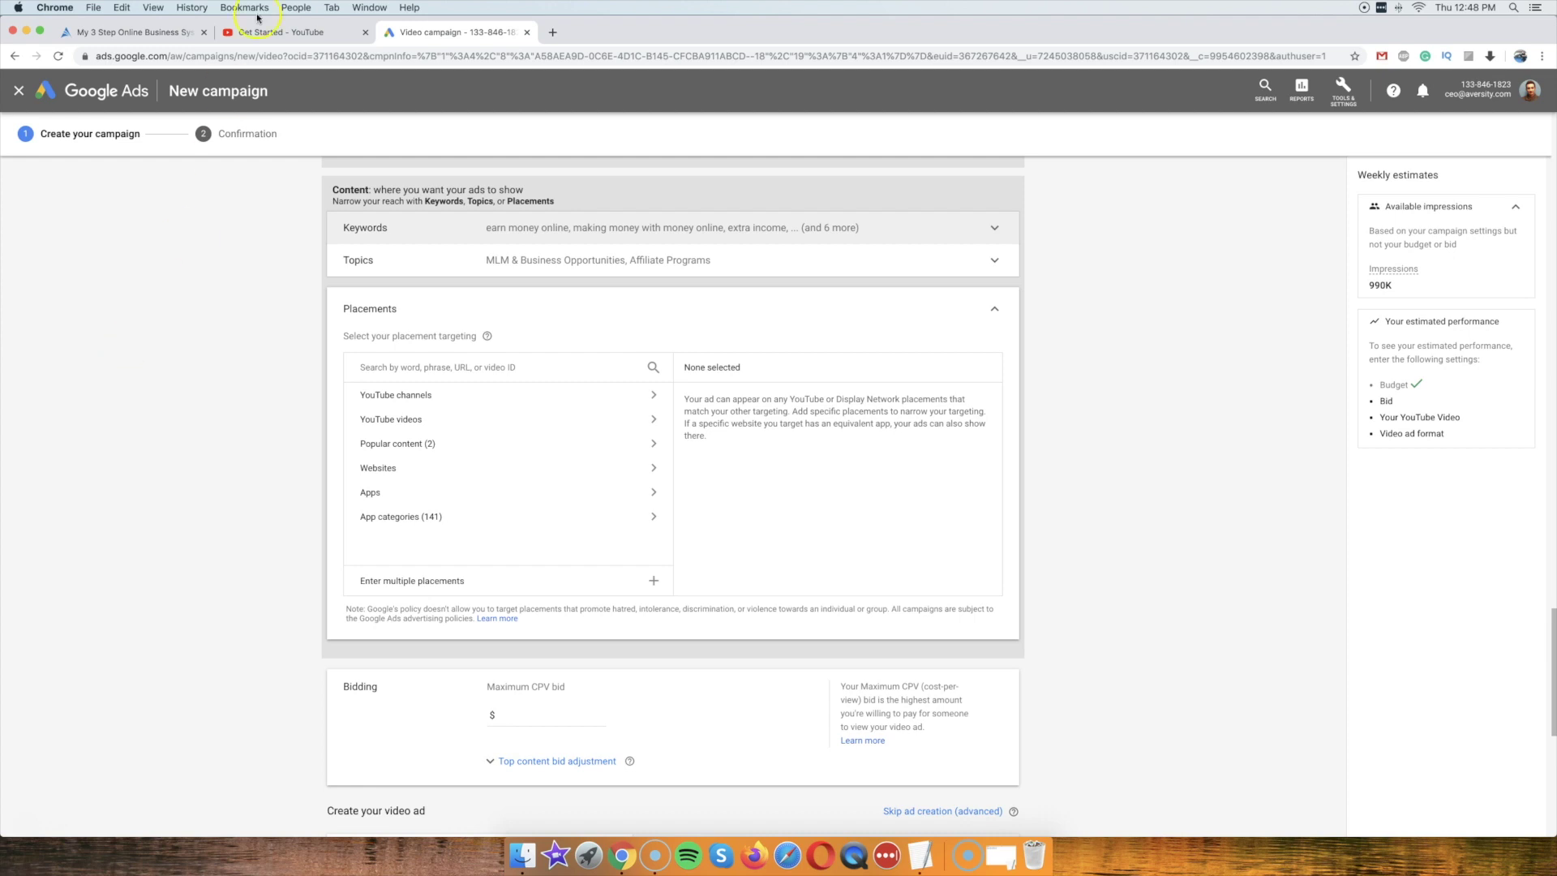
{"action": "left_click", "coordinate": [284, 33]}
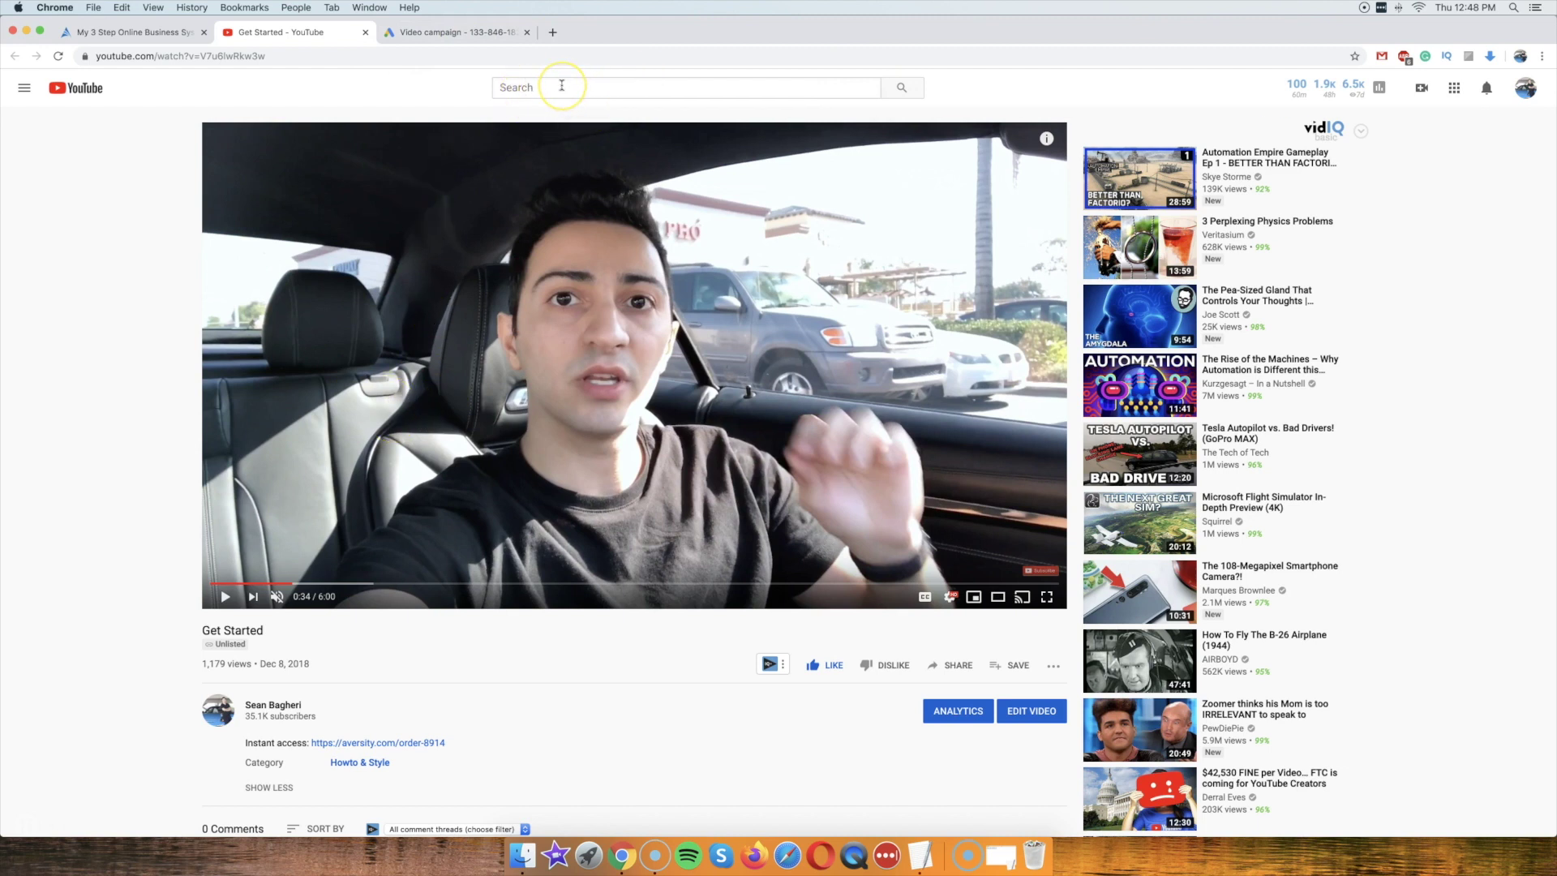
Search YouTube for 'make money online' in a new tab, then return to the Video campaign.
{"action": "right_click", "coordinate": [55, 91]}
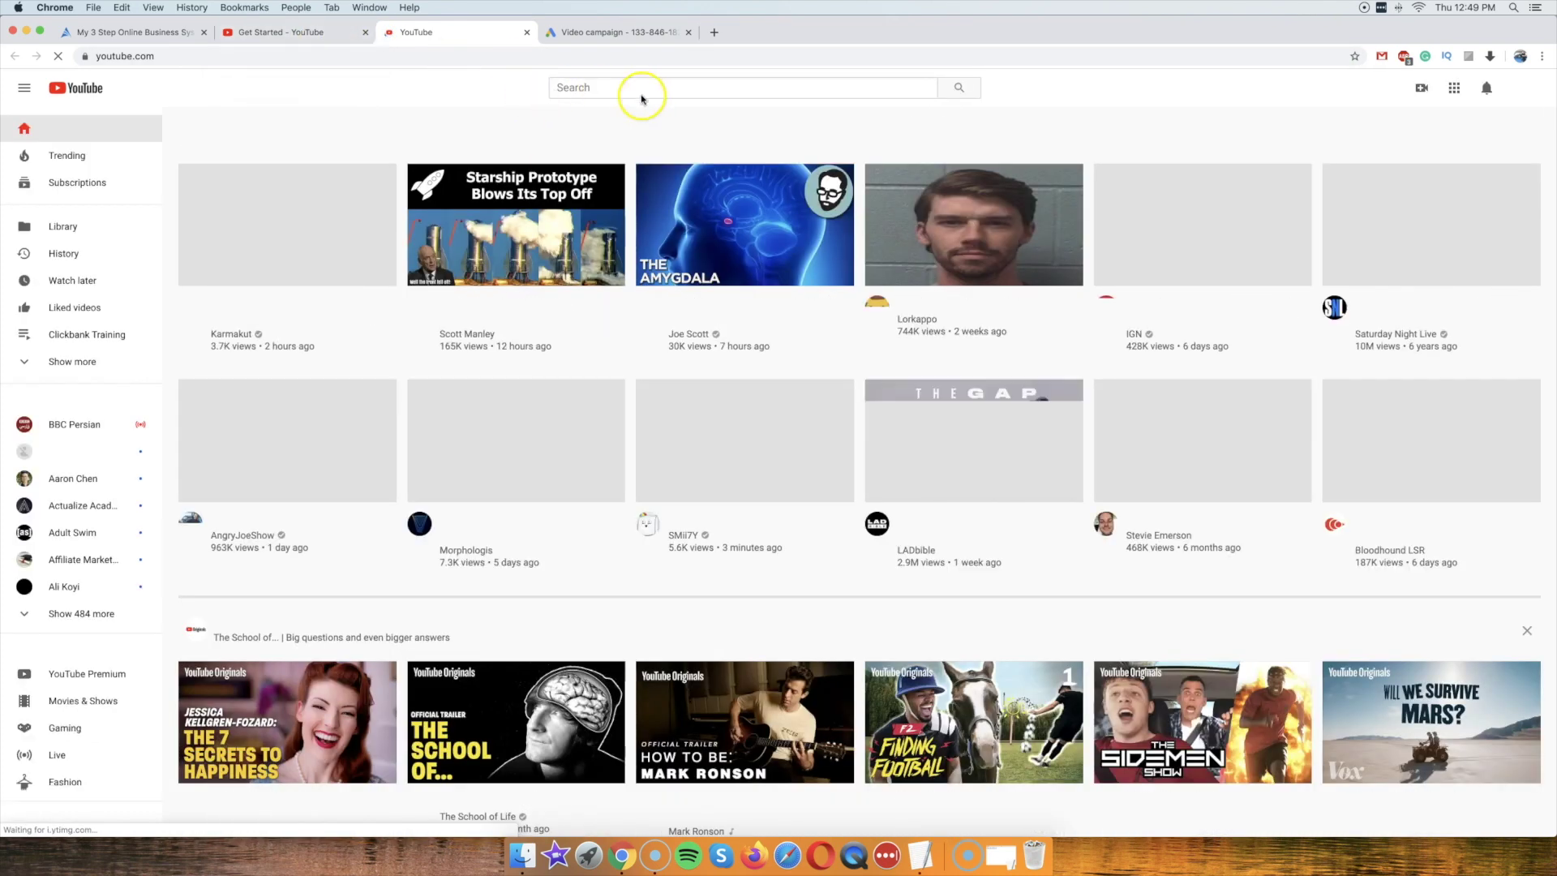
{"action": "left_click", "coordinate": [643, 87]}
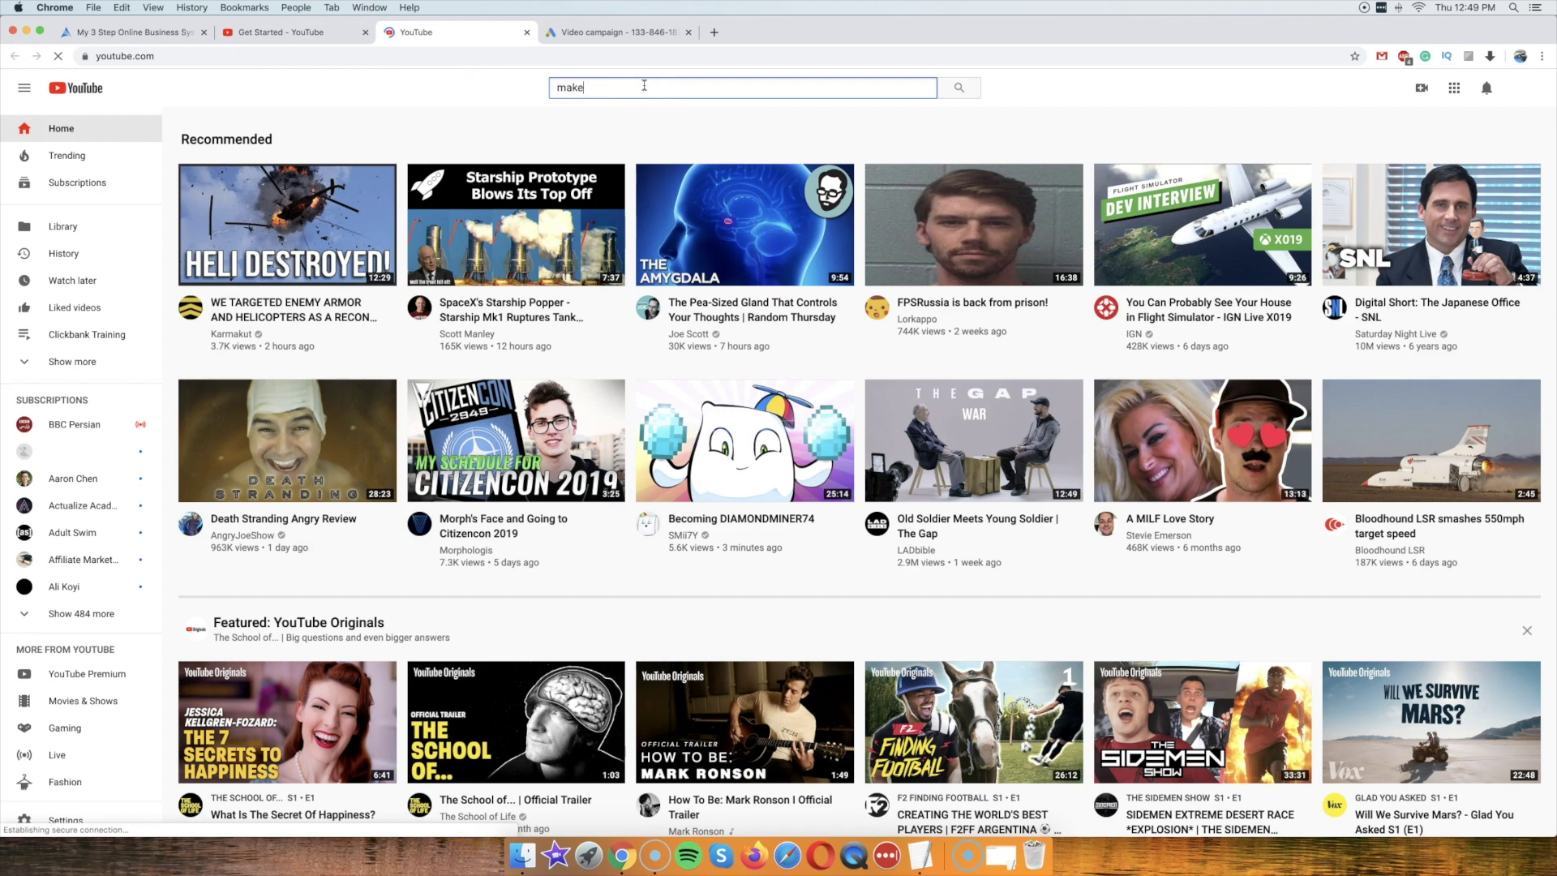
{"action": "type", "text": "make money online"}
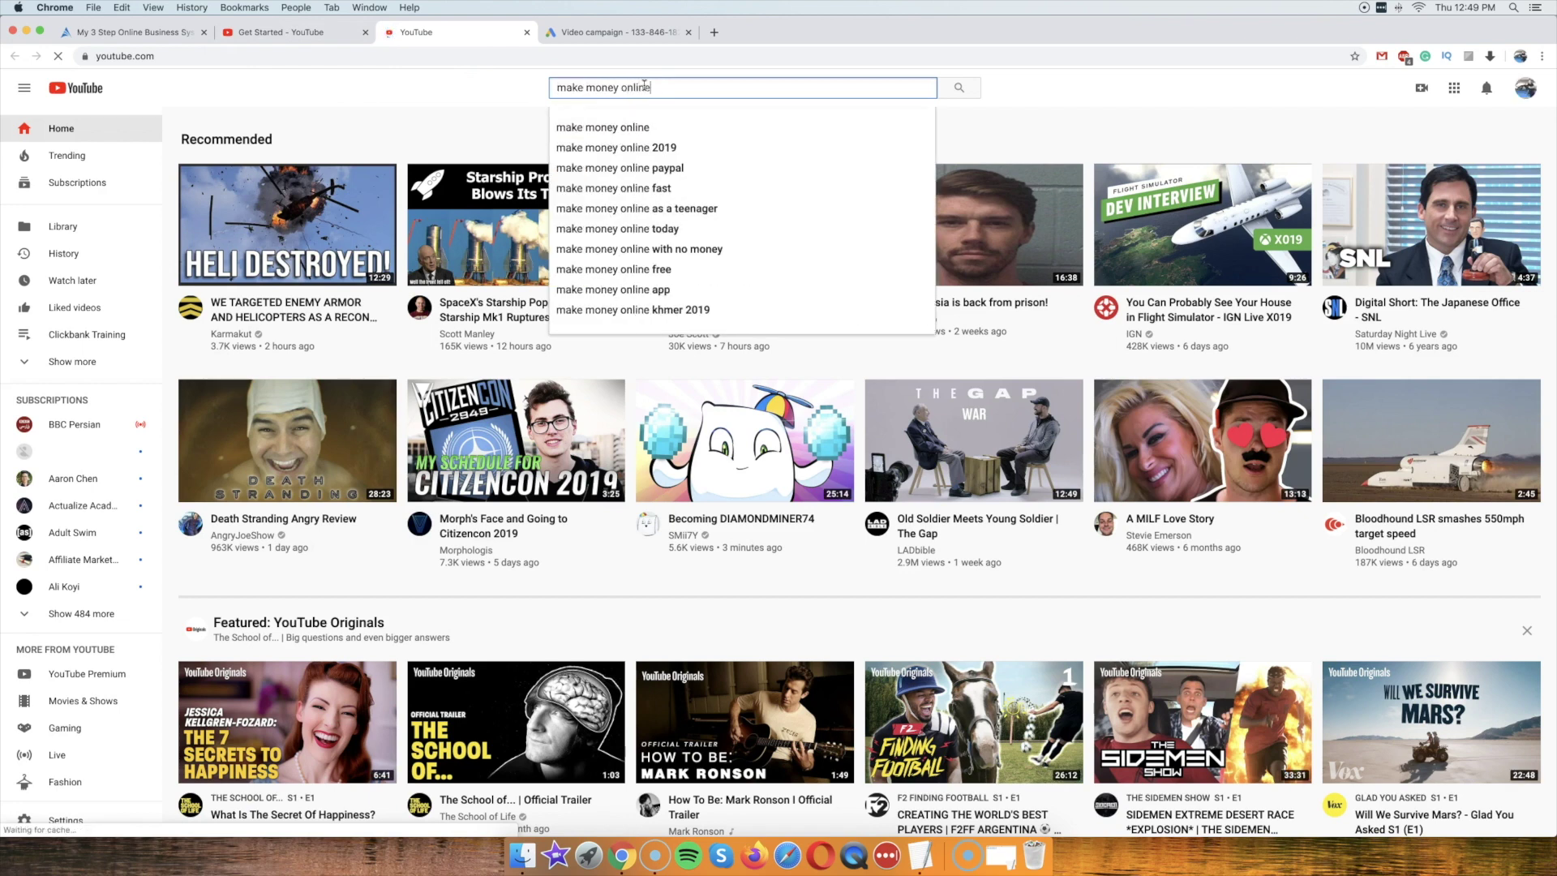
{"action": "left_click", "coordinate": [1079, 87]}
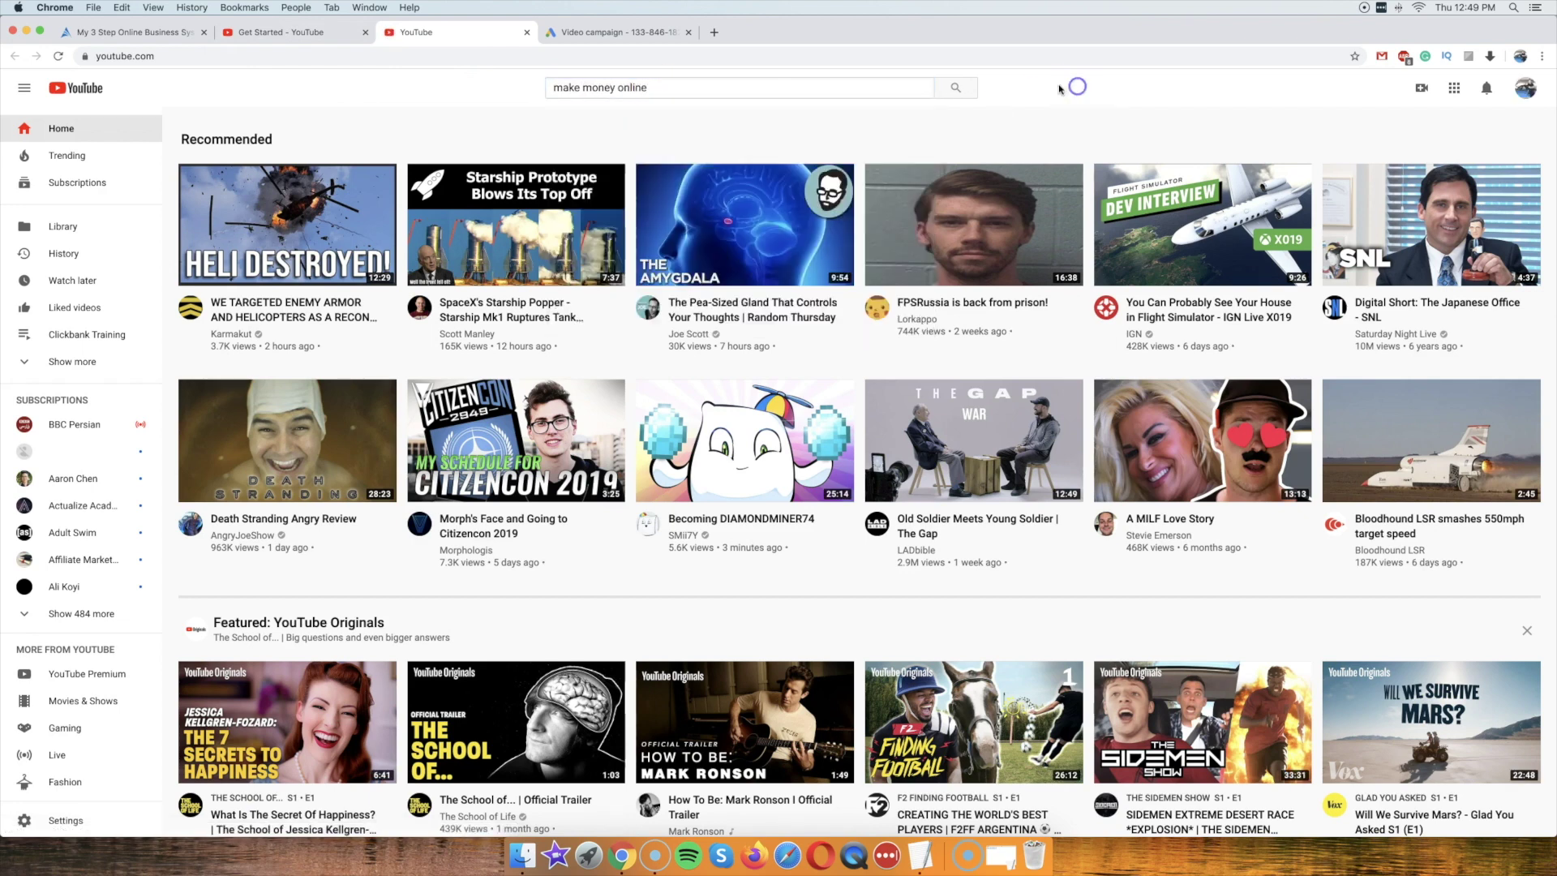
{"action": "left_click", "coordinate": [818, 81]}
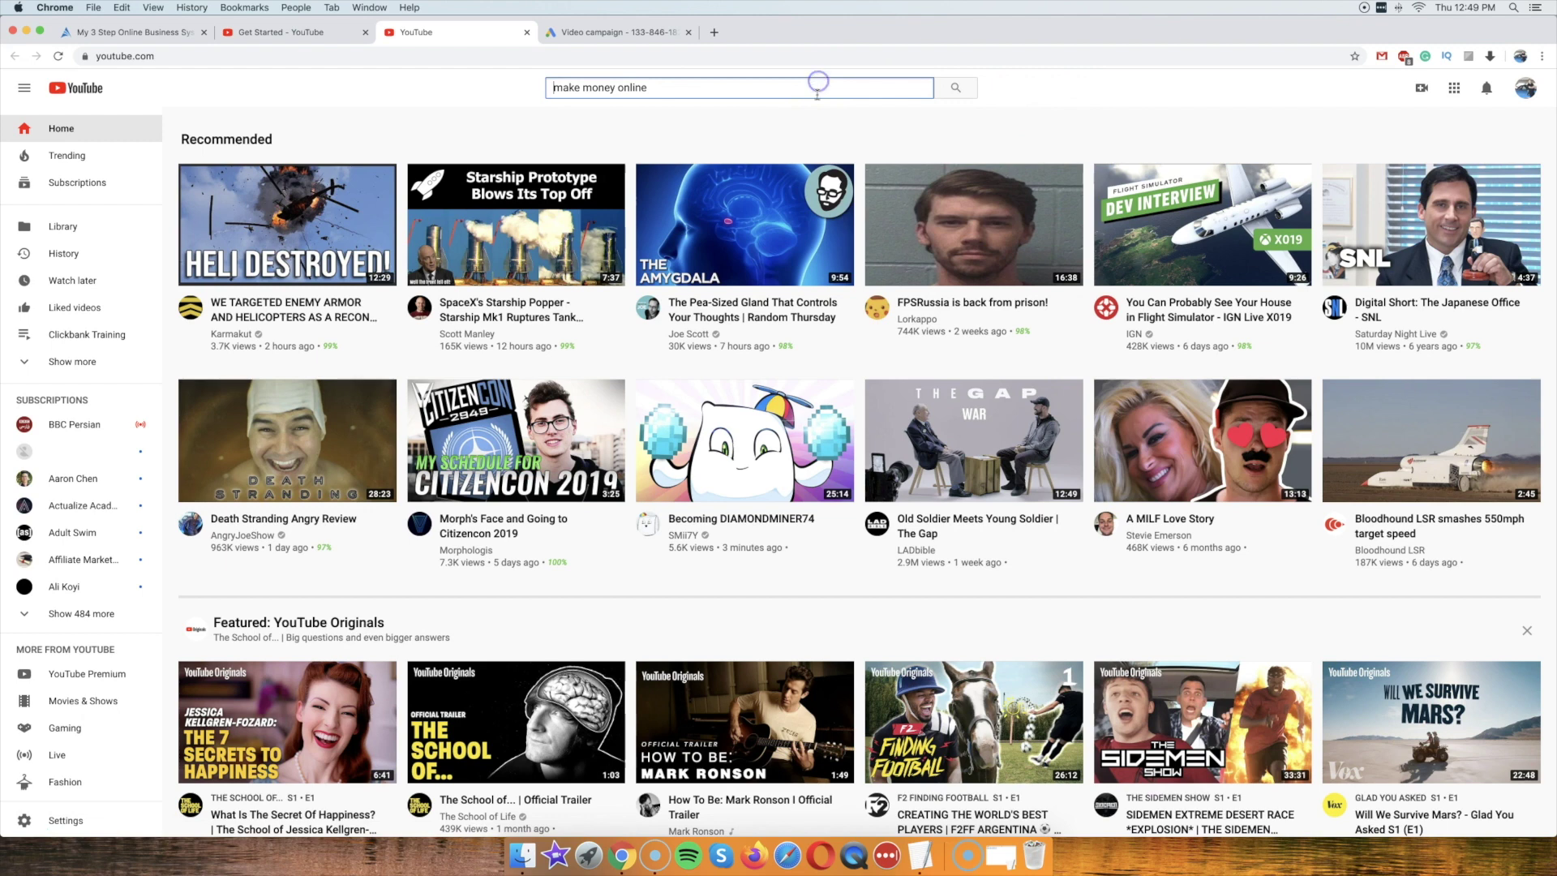
{"action": "left_click", "coordinate": [956, 91]}
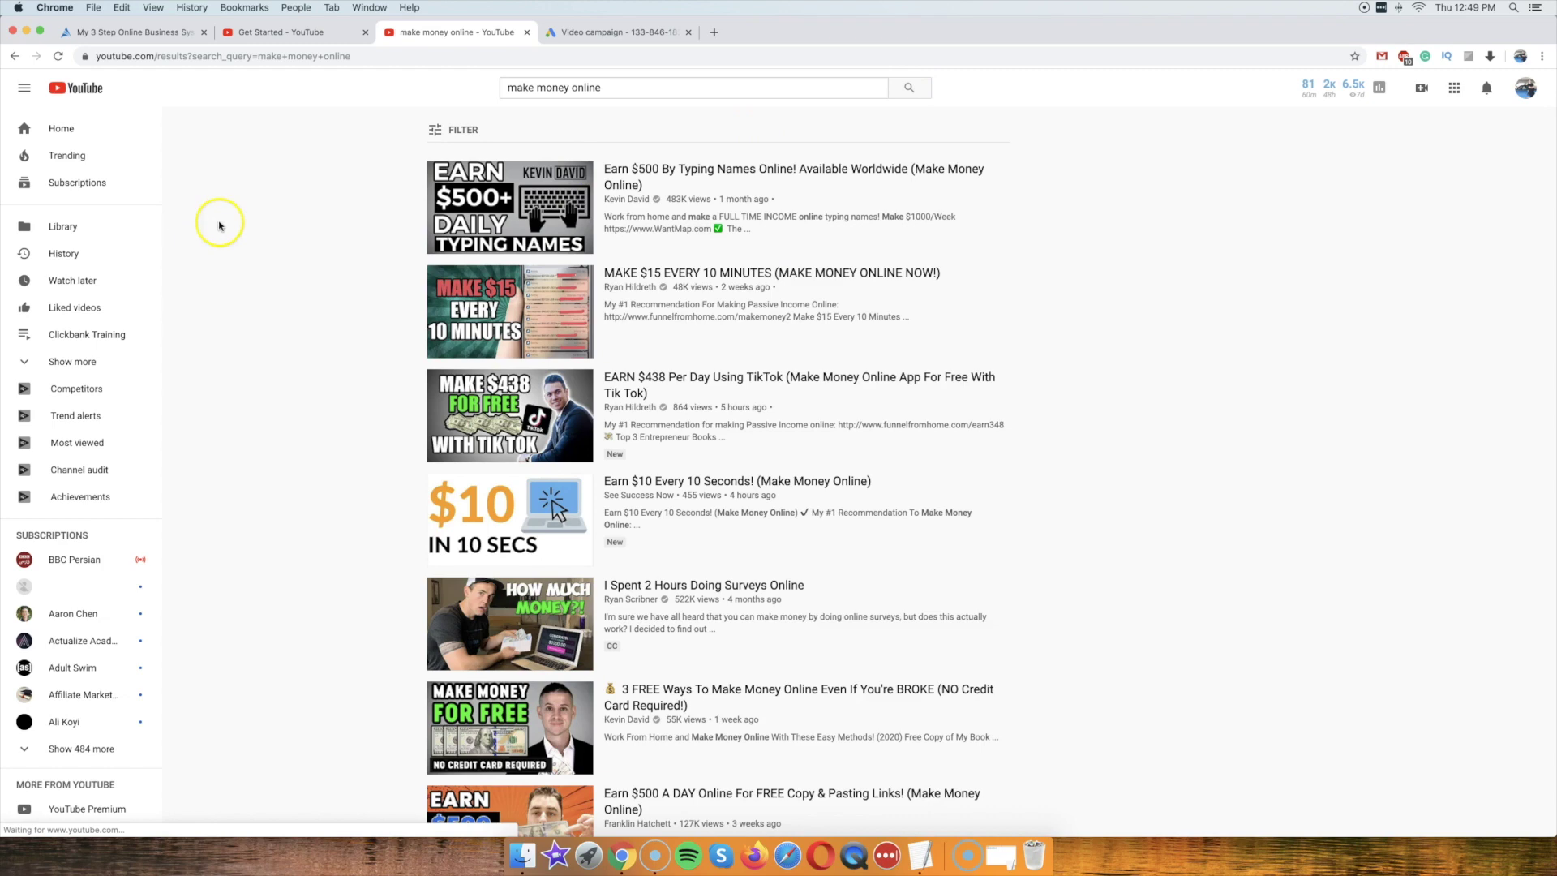
{"action": "scroll", "coordinate": [273, 238], "scroll_direction": "down", "scroll_amount": 2}
{"action": "scroll", "coordinate": [275, 231], "scroll_direction": "up", "scroll_amount": 2}
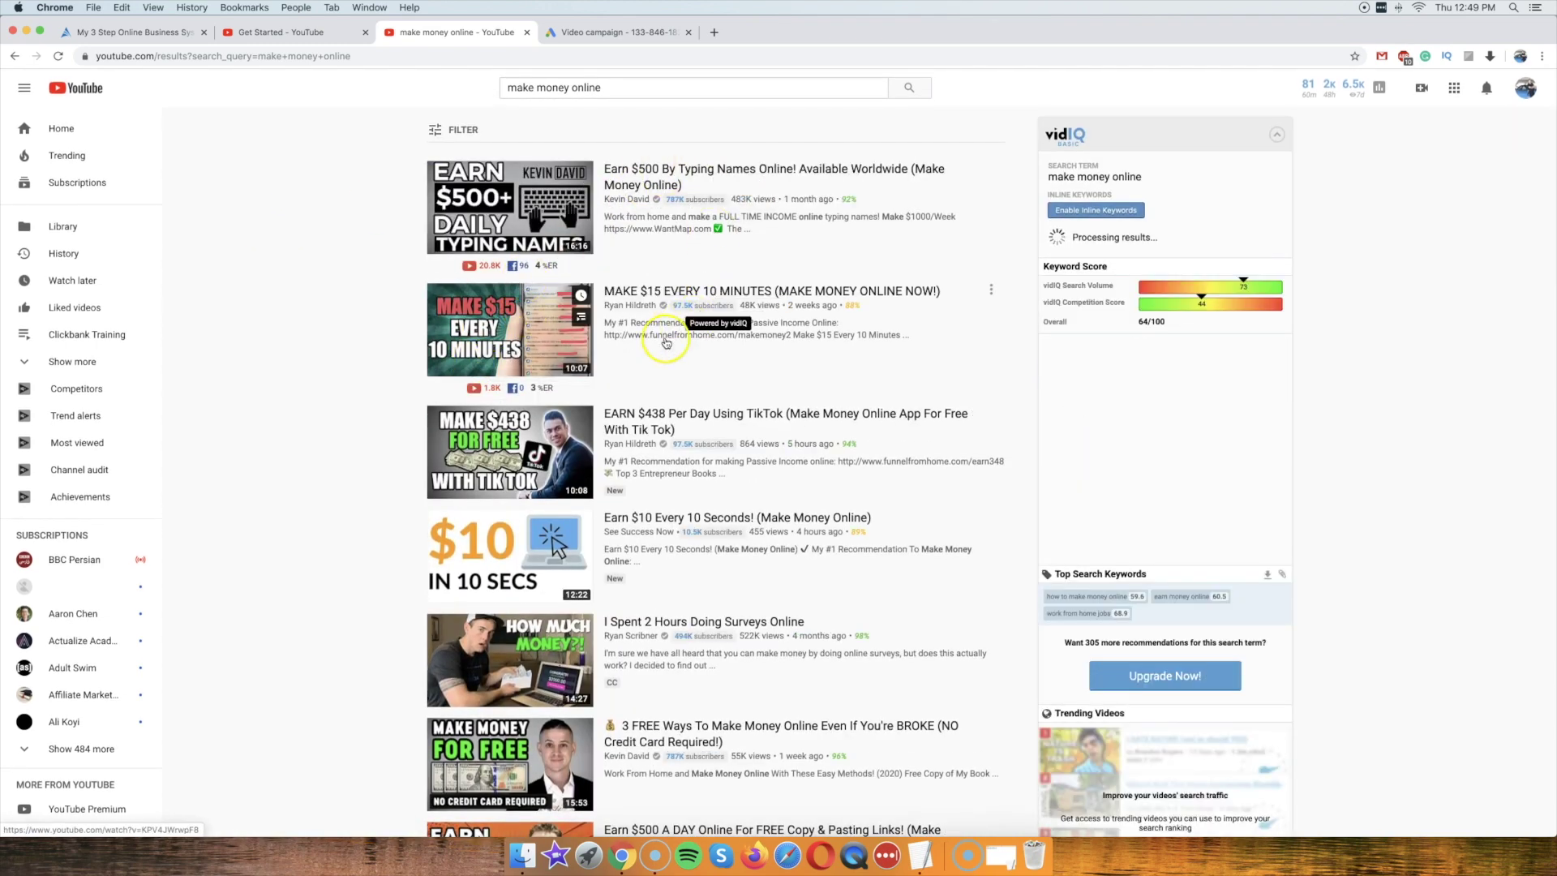
{"action": "scroll", "coordinate": [296, 330], "scroll_direction": "down", "scroll_amount": 2}
{"action": "scroll", "coordinate": [295, 330], "scroll_direction": "up", "scroll_amount": 2}
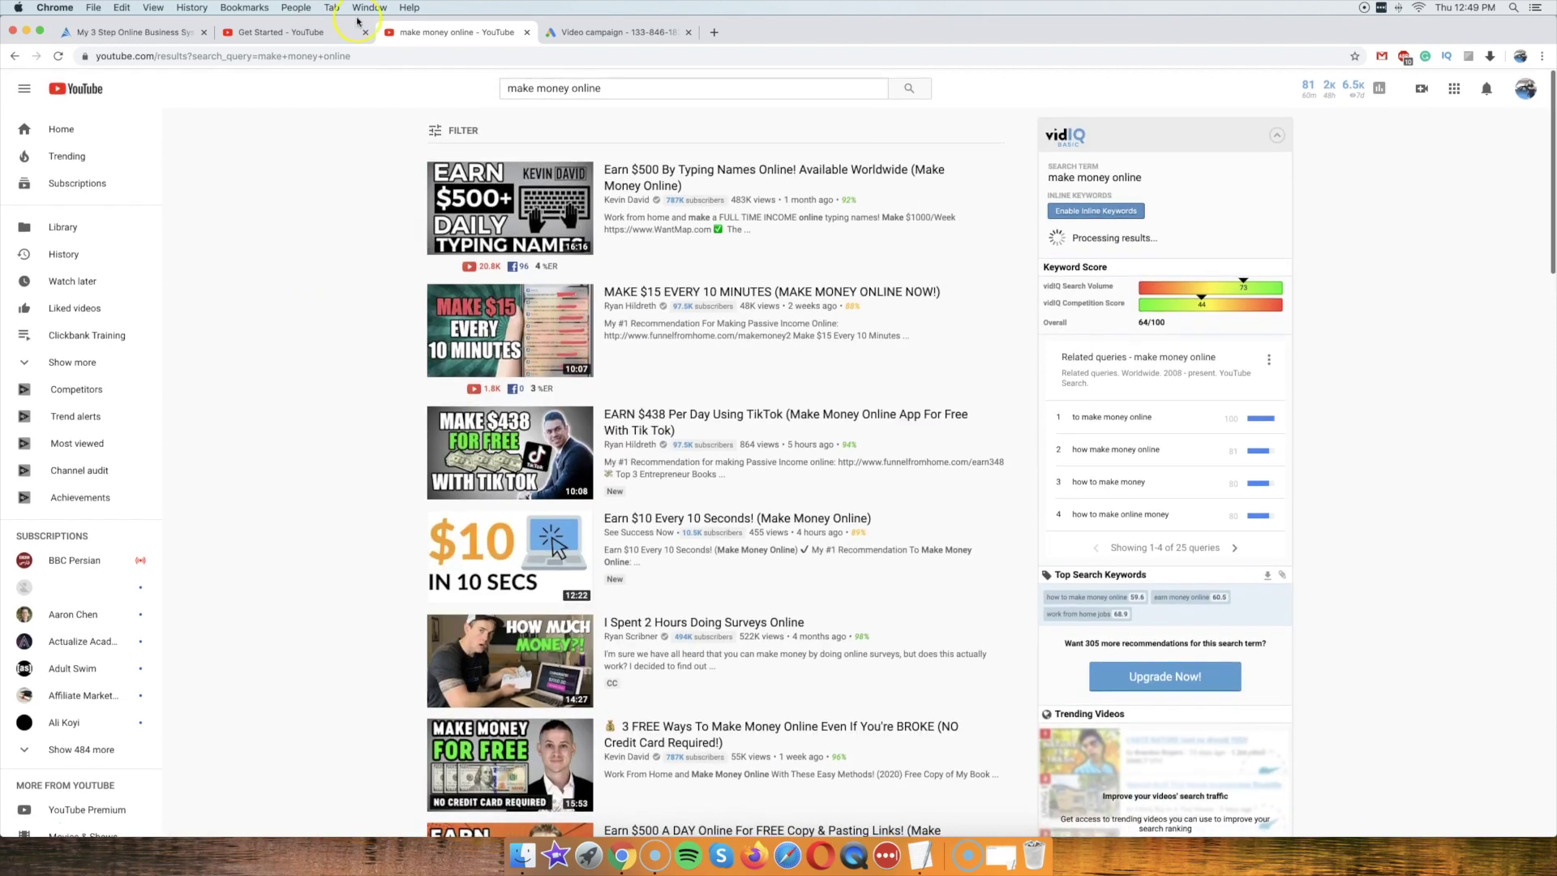
{"action": "left_click", "coordinate": [567, 31]}
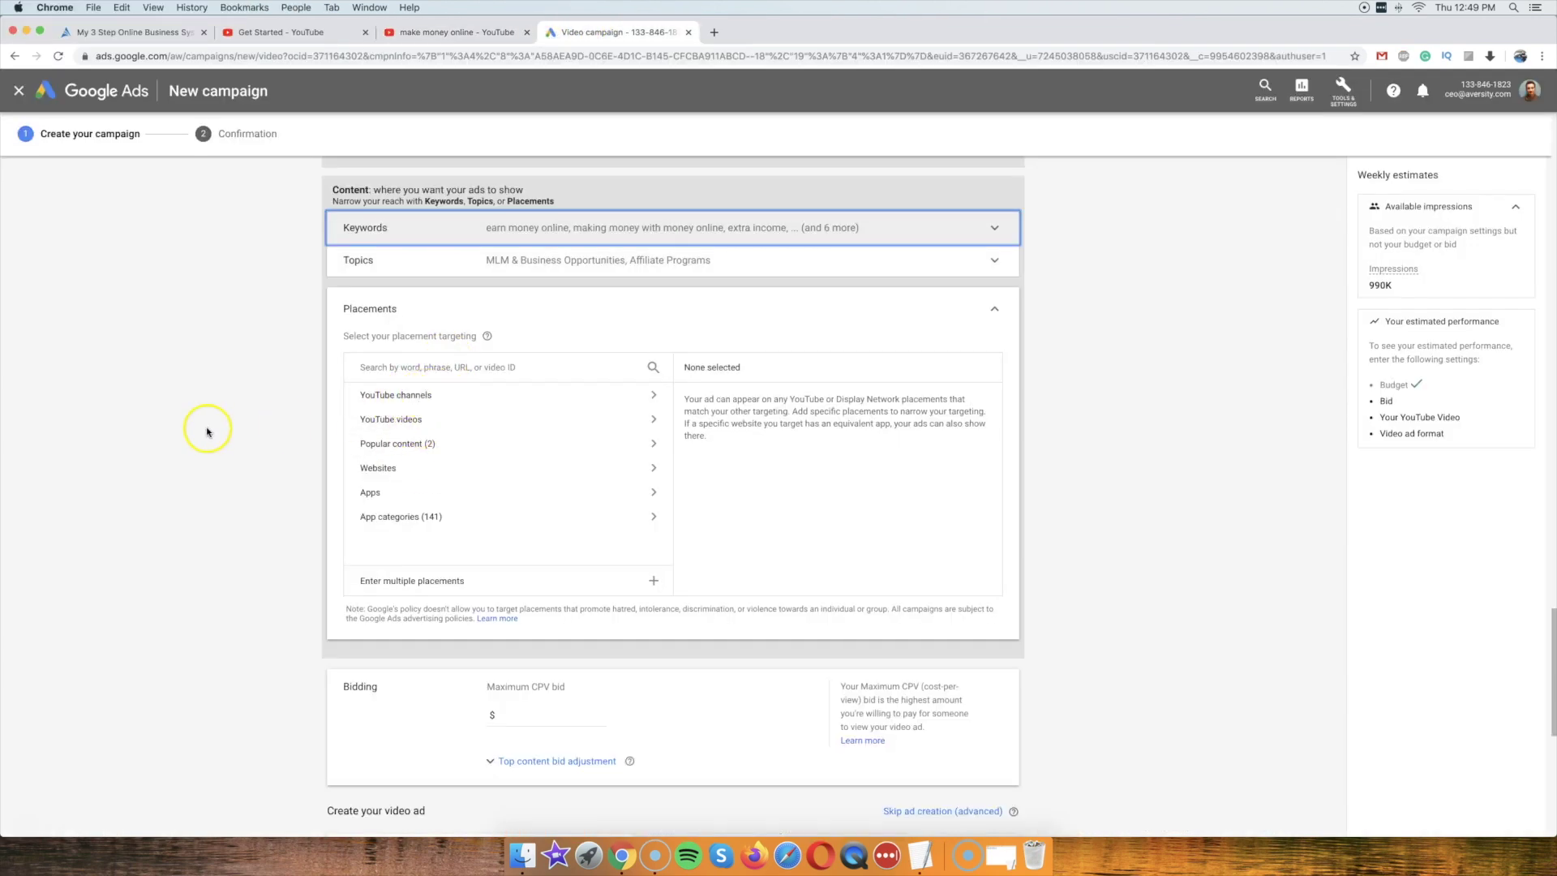
Browse YouTube videos for placements, check the search results, then return to the campaign.
{"action": "left_click", "coordinate": [412, 419]}
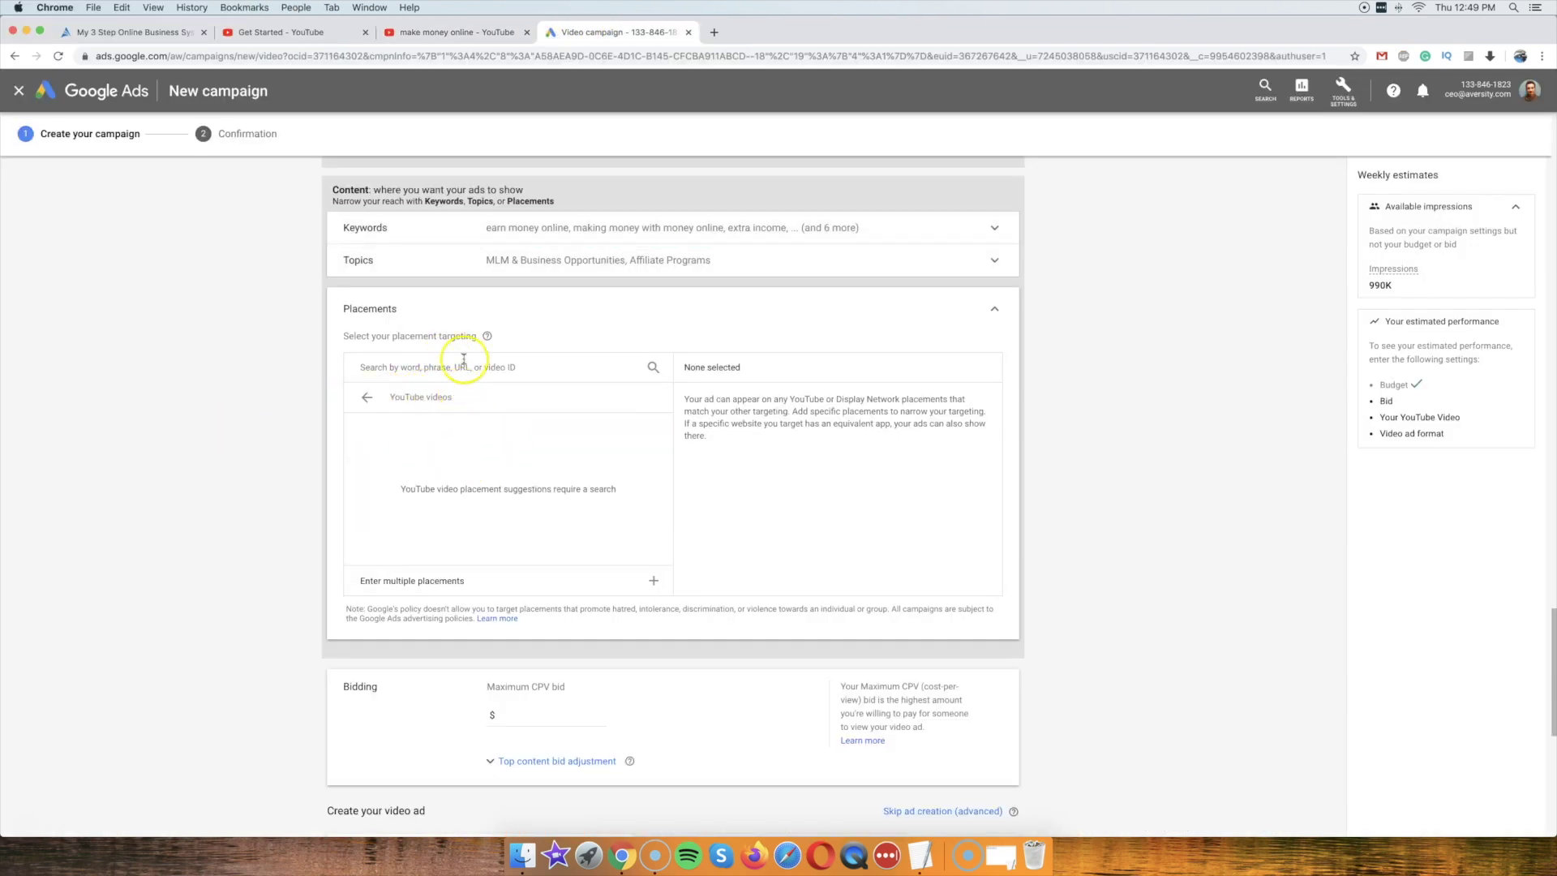
{"action": "left_click", "coordinate": [470, 32]}
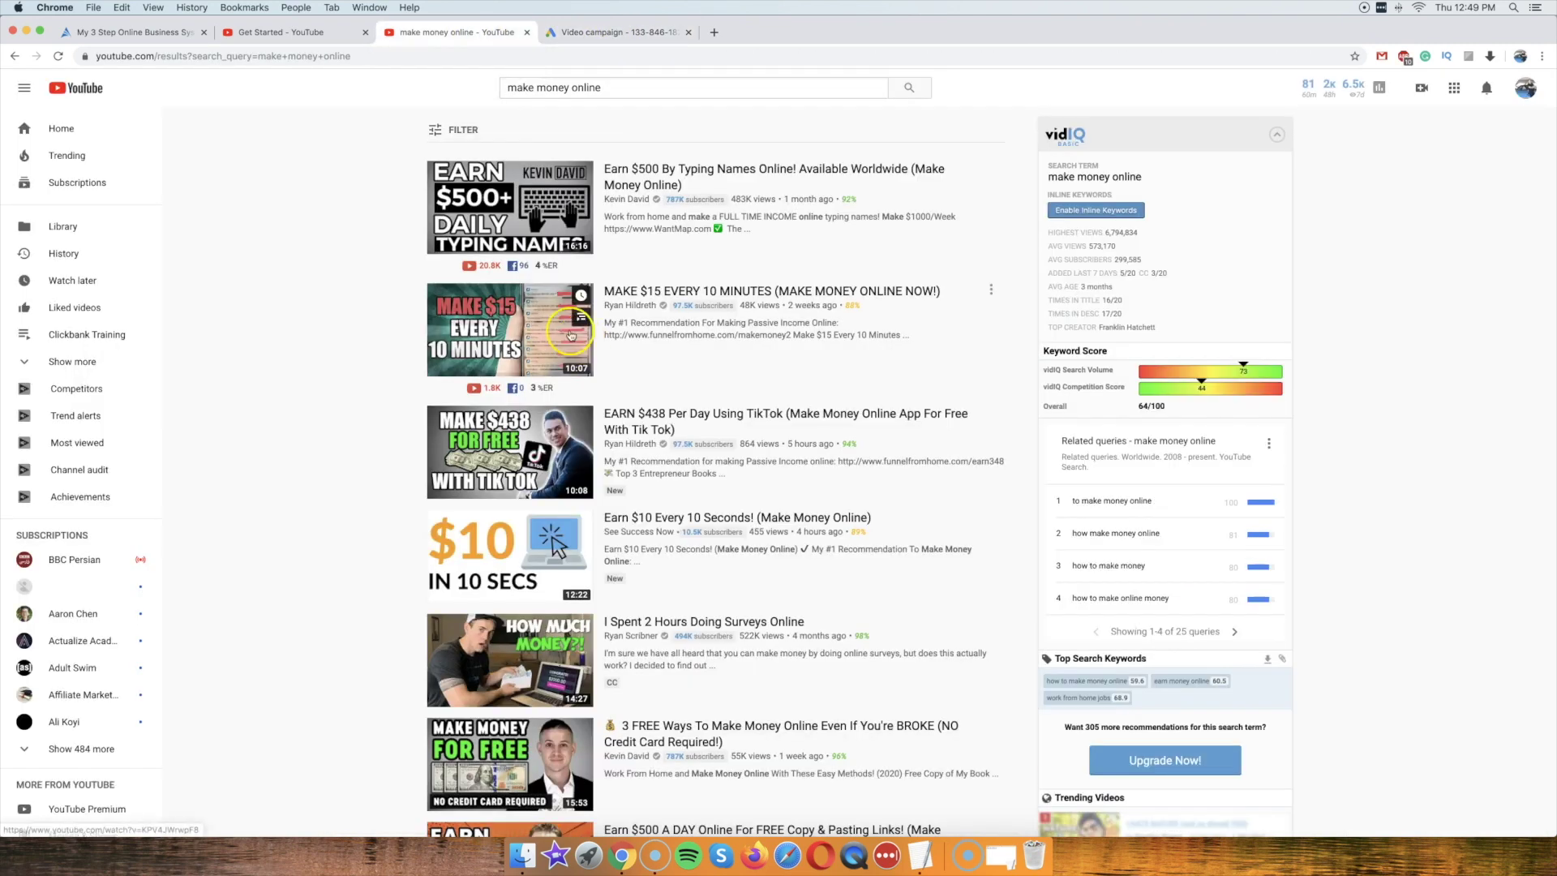
{"action": "scroll", "coordinate": [274, 272], "scroll_direction": "down", "scroll_amount": 1}
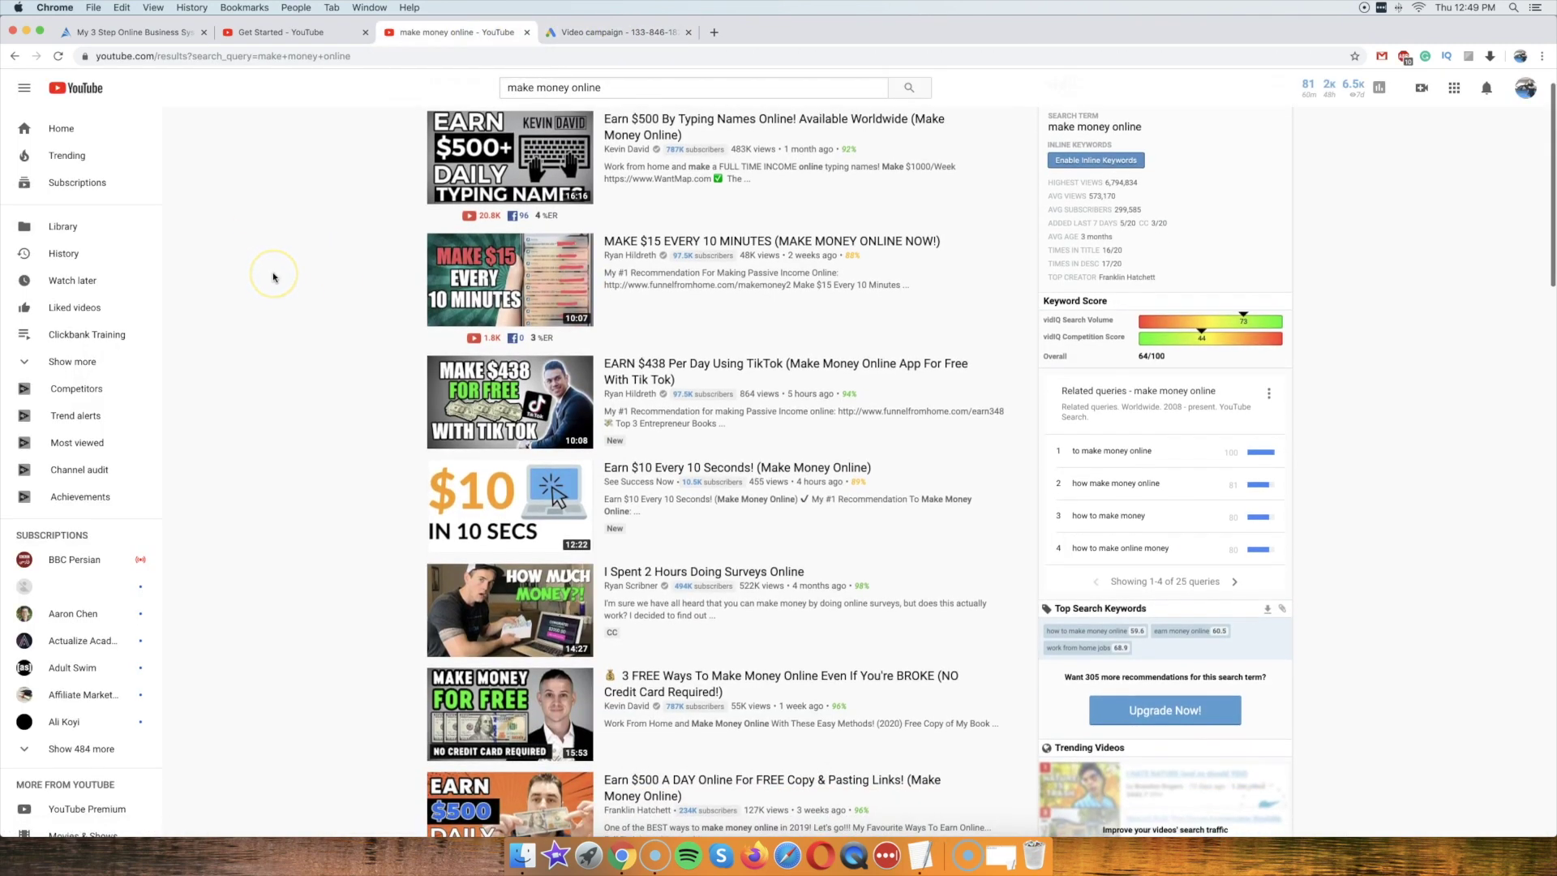
{"action": "scroll", "coordinate": [274, 274], "scroll_direction": "up", "scroll_amount": 1}
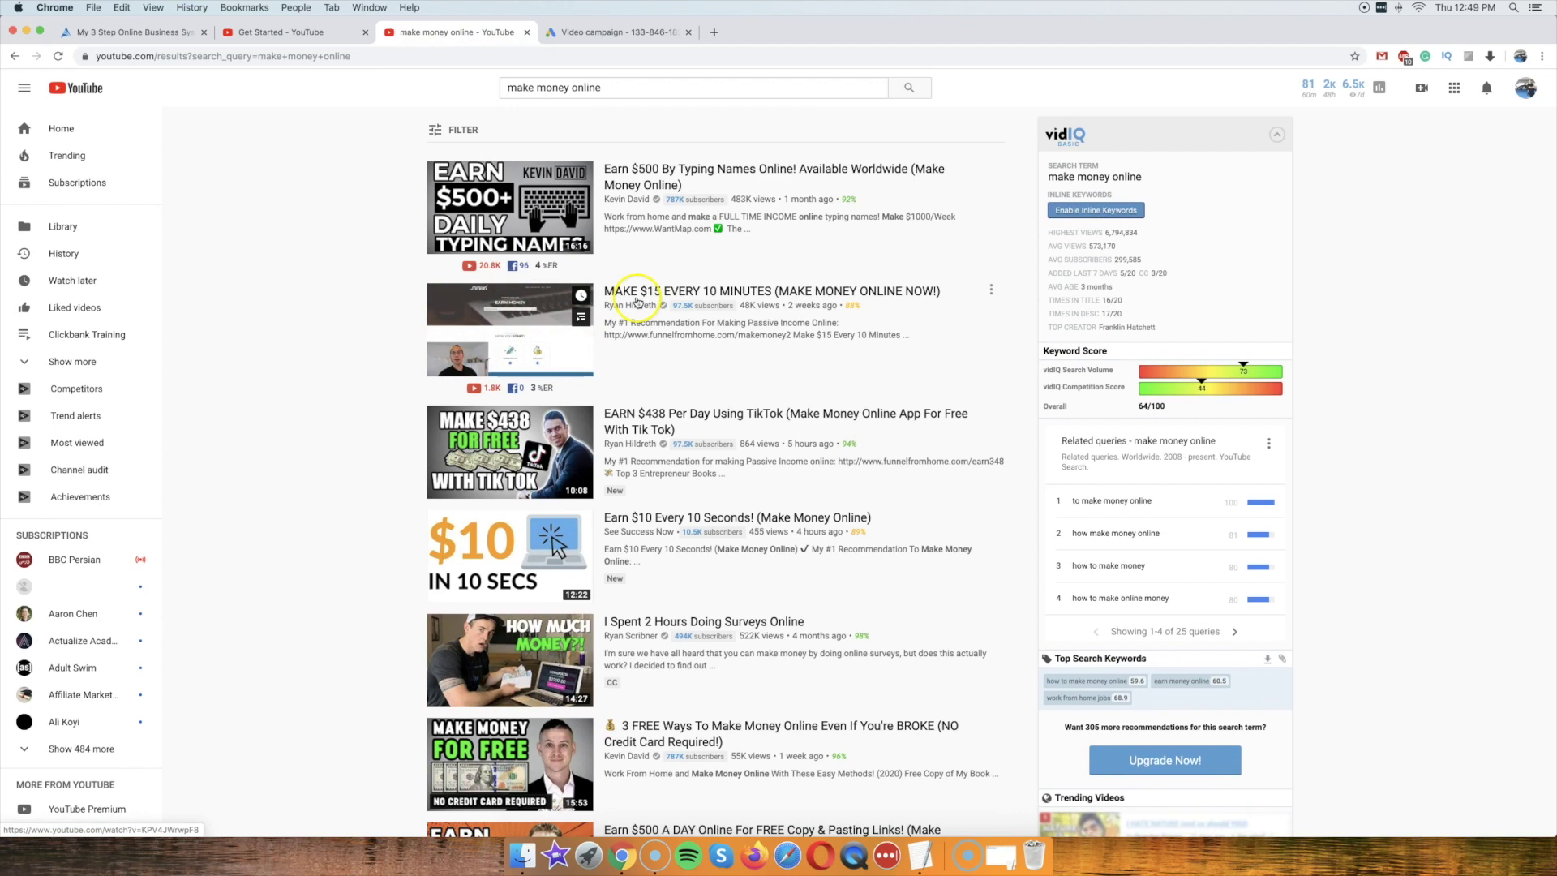
{"action": "left_click", "coordinate": [981, 854]}
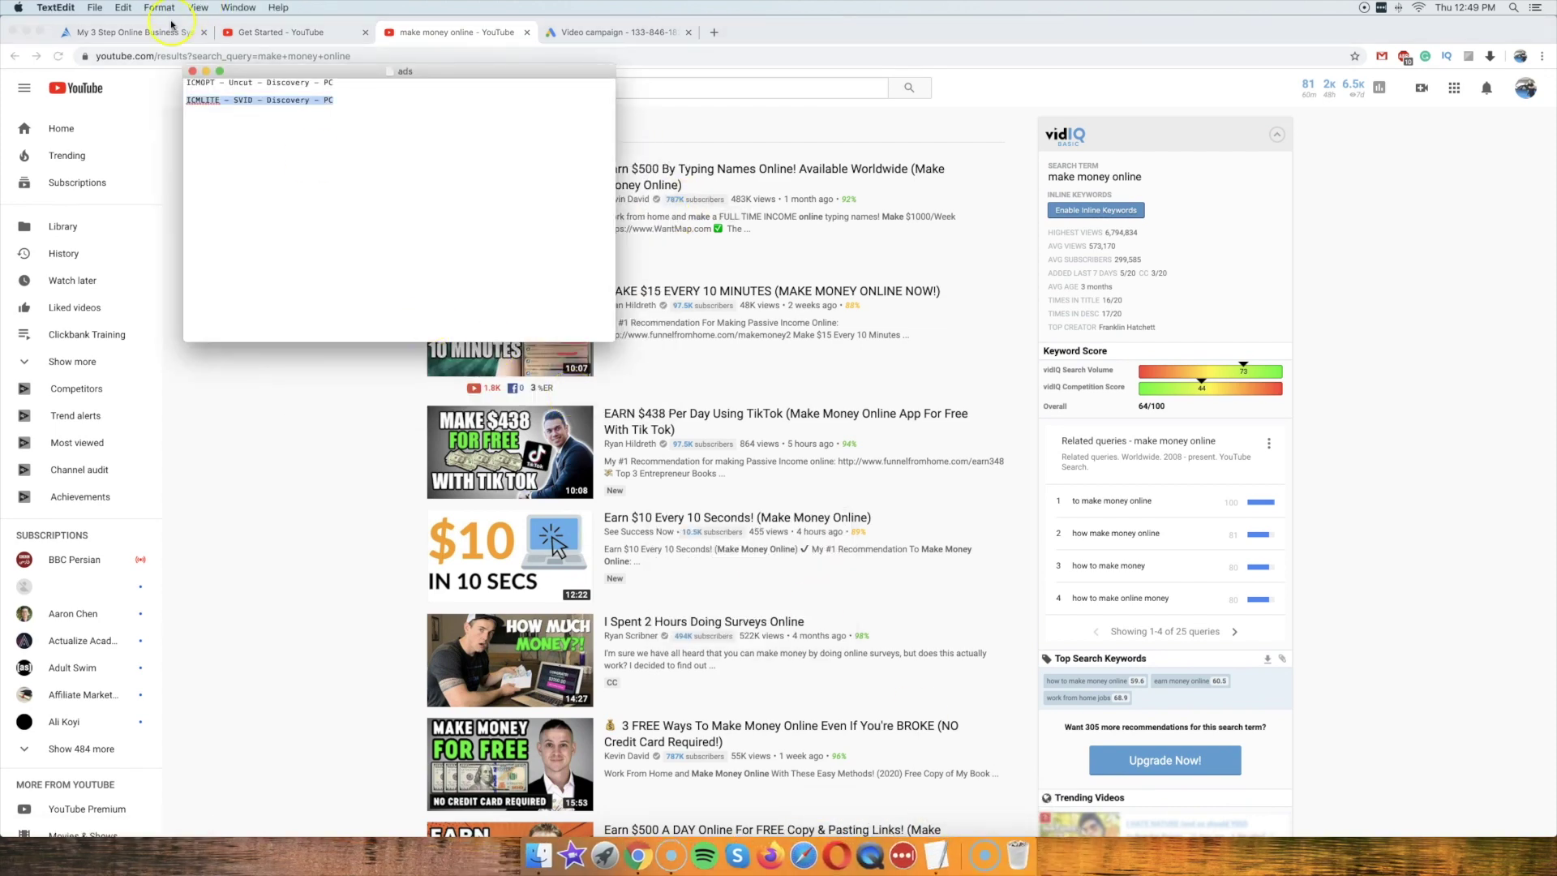
{"action": "left_click", "coordinate": [268, 33]}
{"action": "left_click", "coordinate": [130, 32]}
{"action": "left_click", "coordinate": [487, 32]}
{"action": "left_click", "coordinate": [624, 32]}
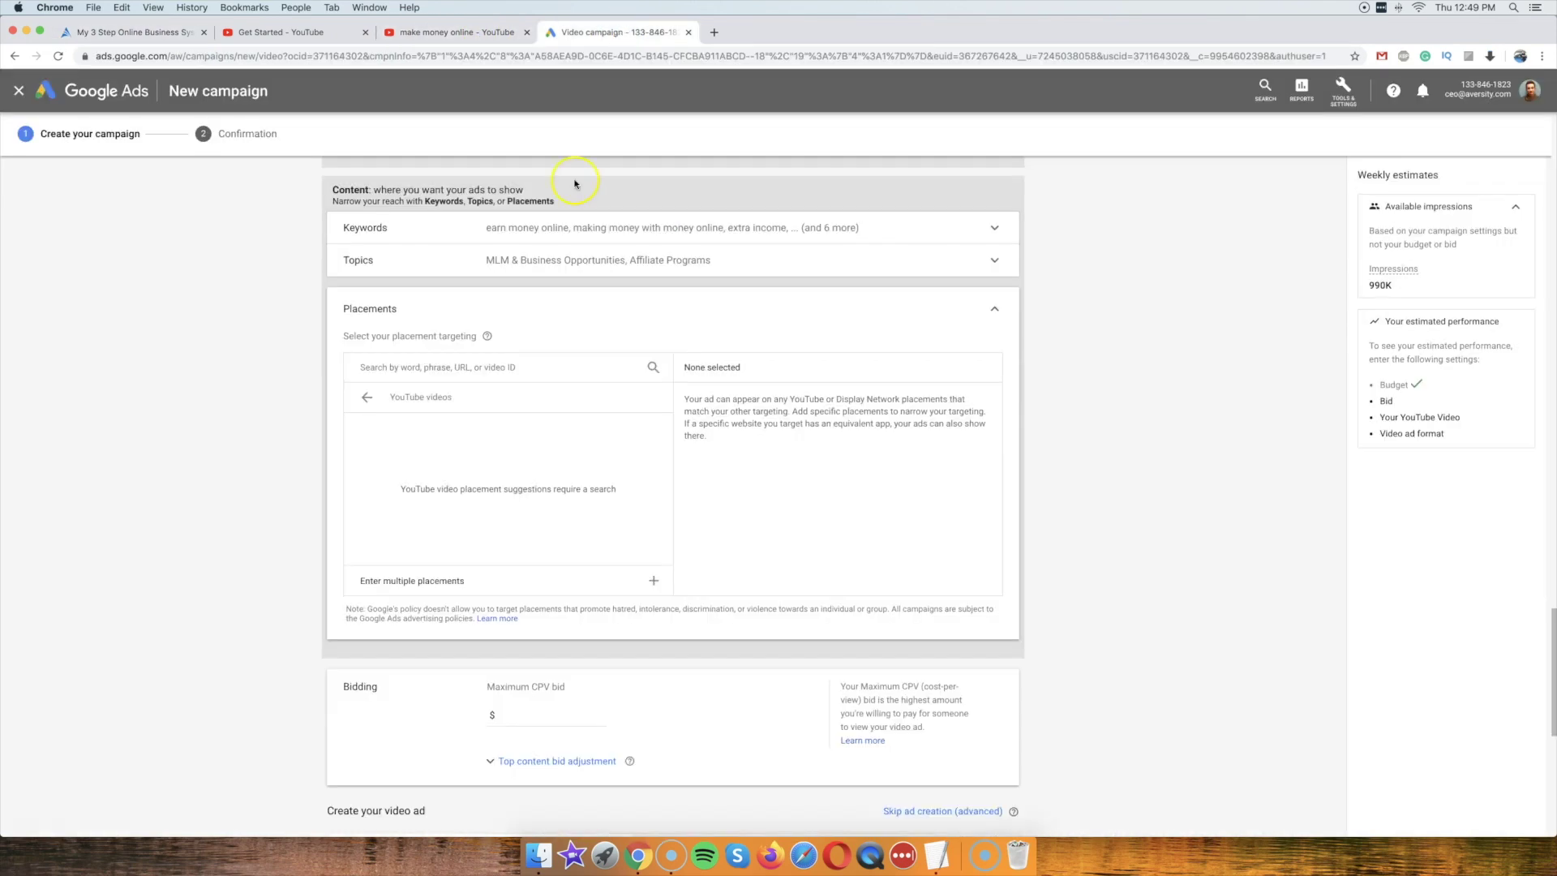
{"action": "scroll", "coordinate": [518, 357], "scroll_direction": "up", "scroll_amount": 3}
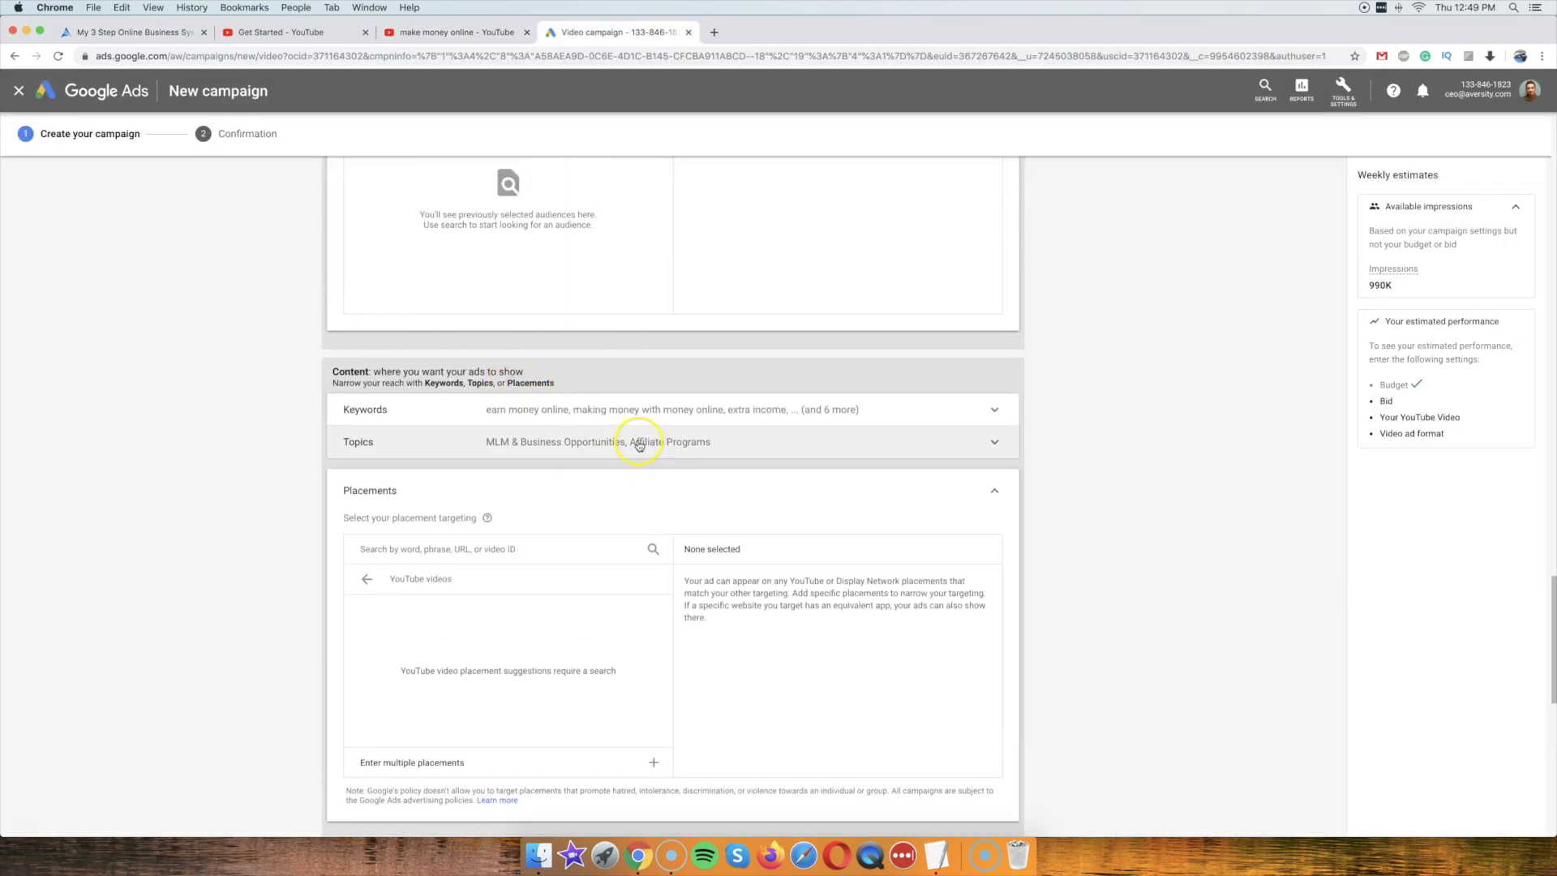
Expand Keywords and copy the keyword 'affiliate marketing course'.
{"action": "left_click", "coordinate": [659, 411]}
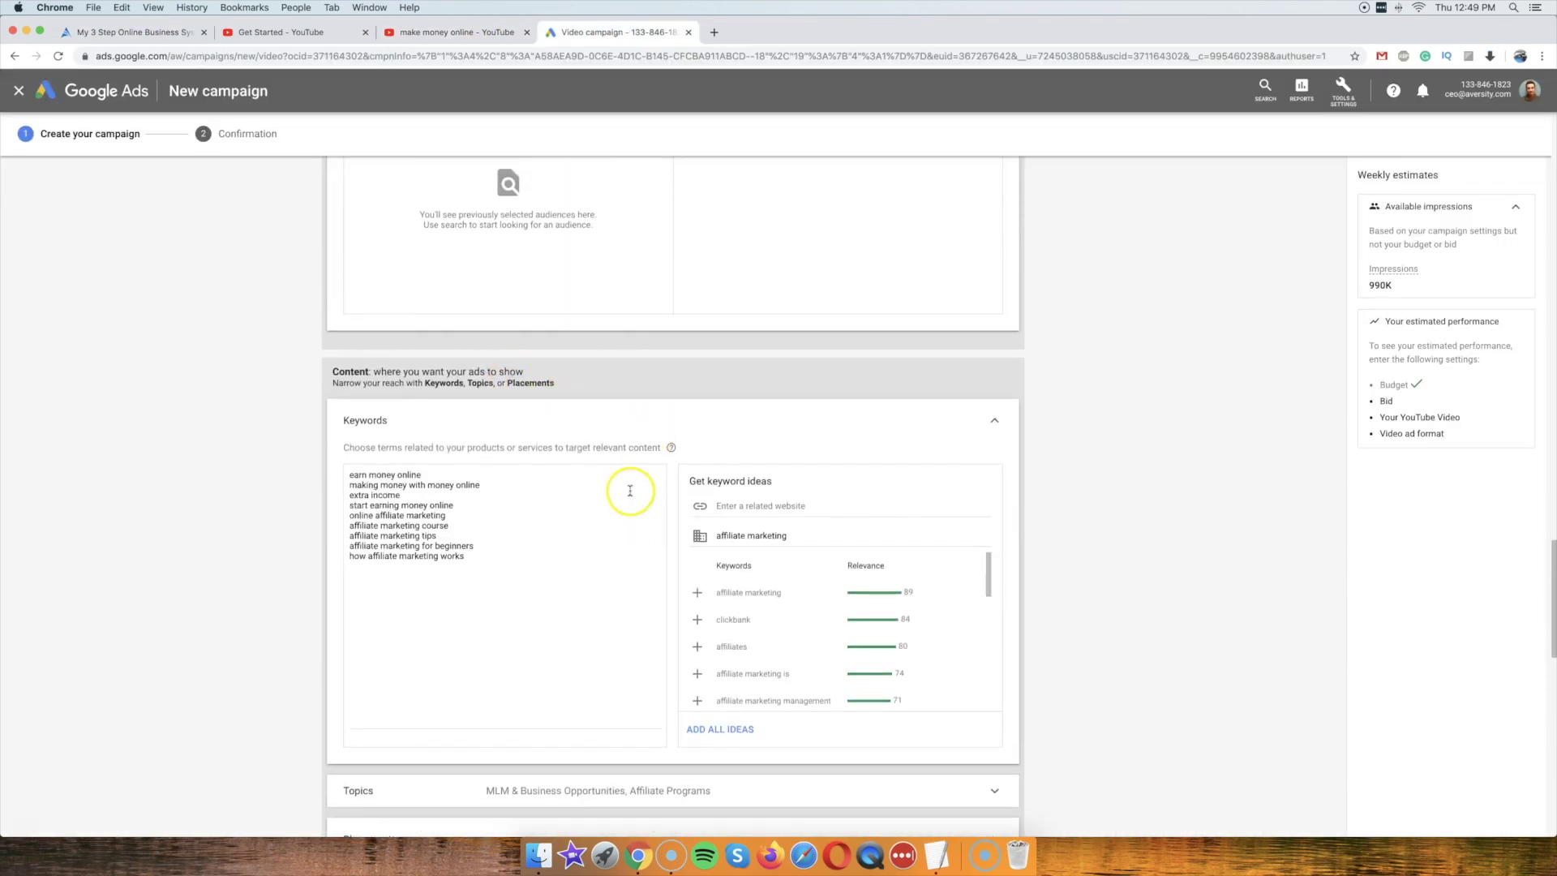
{"action": "left_click", "coordinate": [447, 548]}
{"action": "left_click_drag", "start_coordinate": [451, 525], "coordinate": [350, 525]}
{"action": "key", "text": "super+c"}
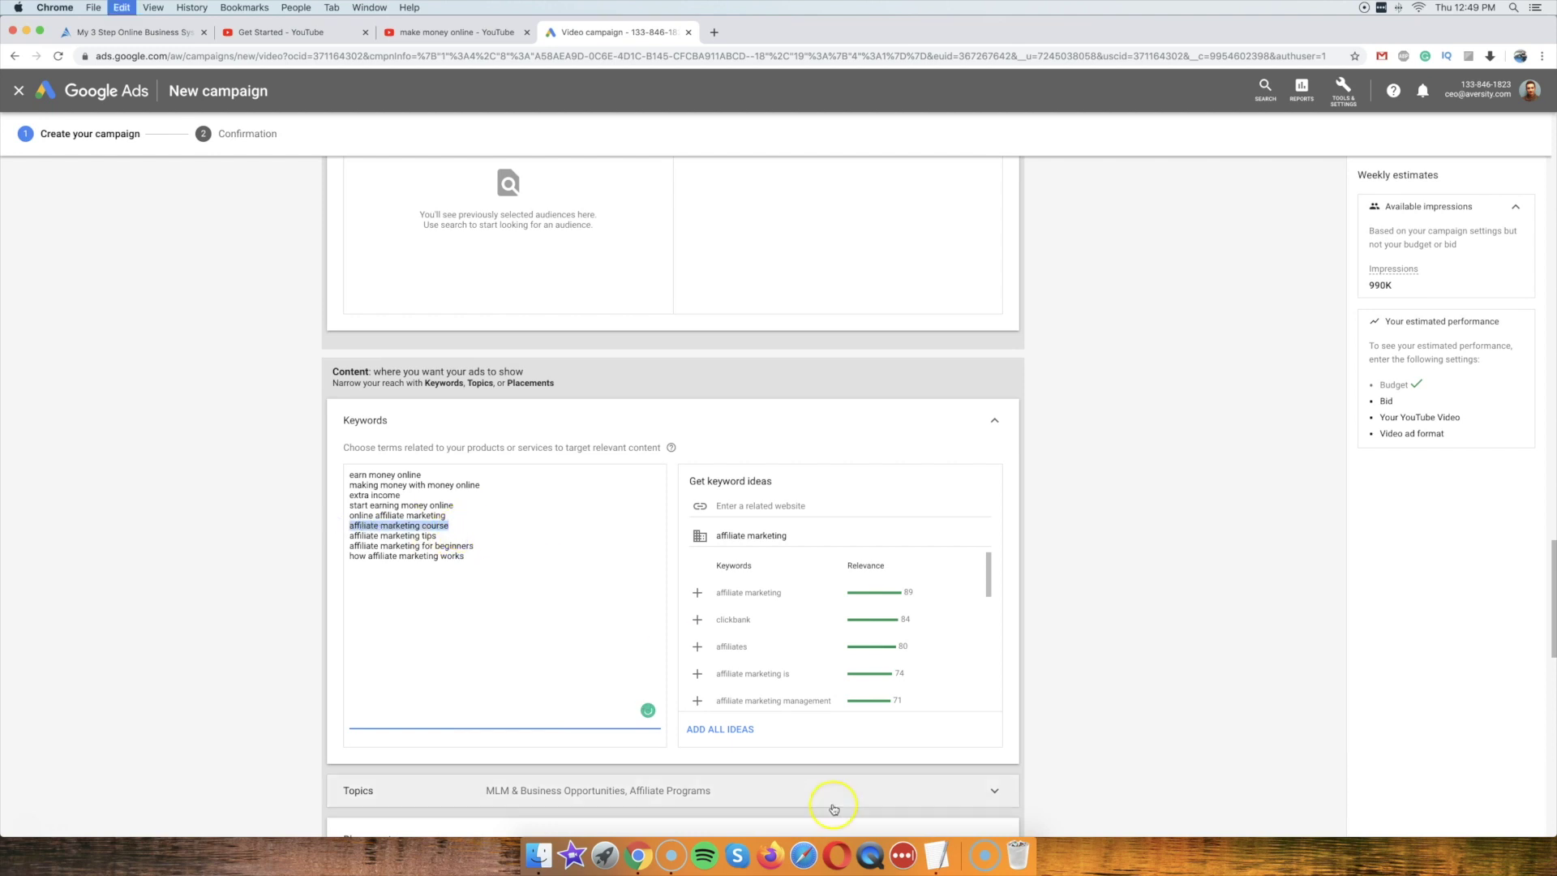
Paste 'affiliate marketing course' into the TextEdit ads notes, add a Placement targeting line, and minimize.
{"action": "left_click", "coordinate": [937, 856]}
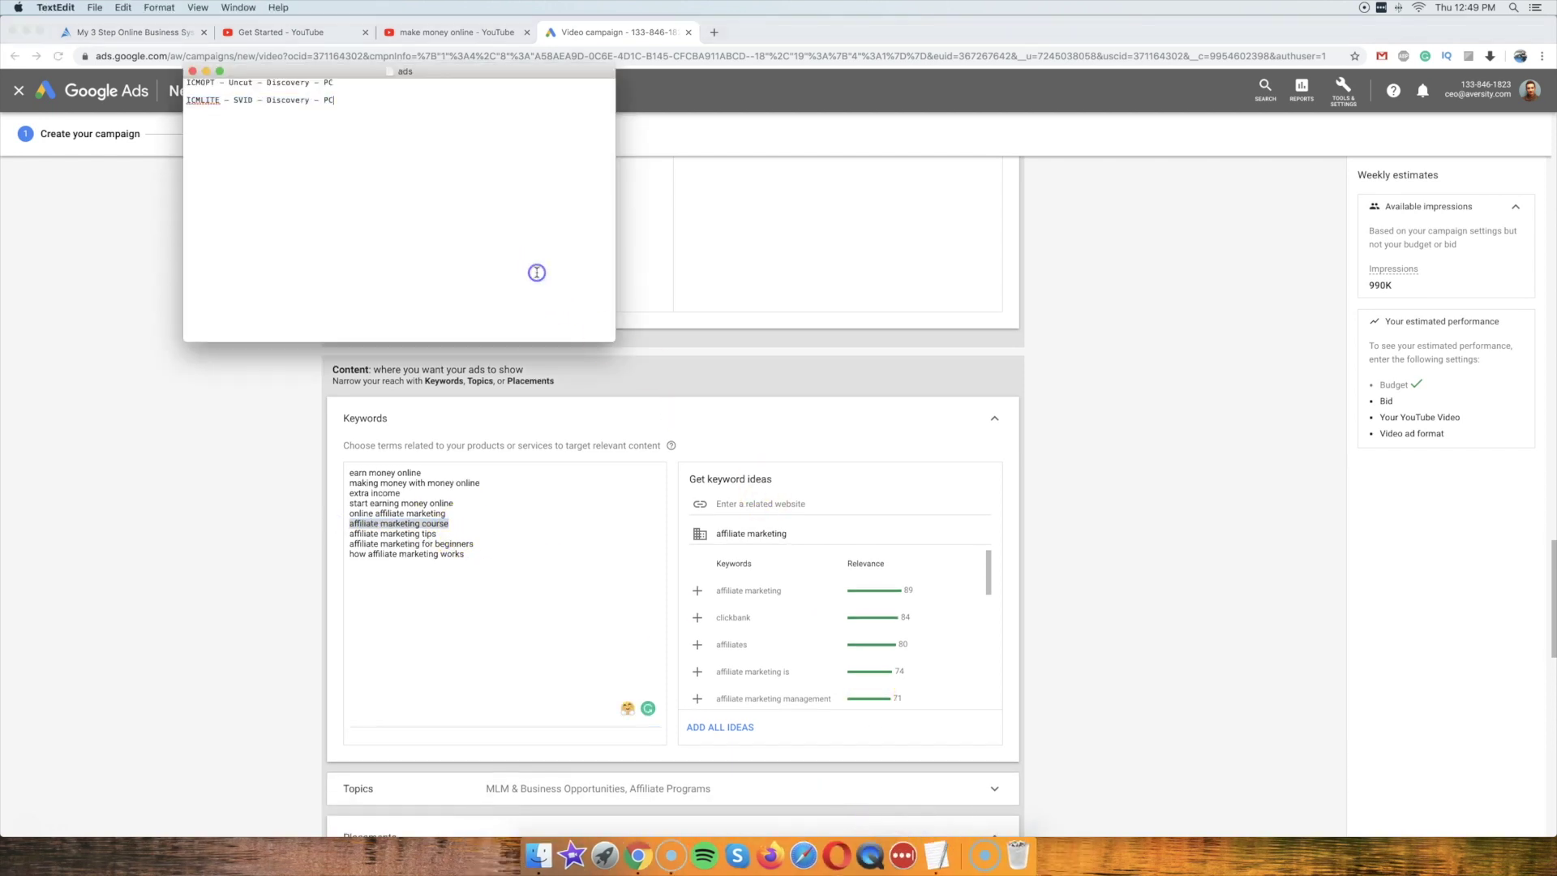
{"action": "key", "text": "super+v"}
{"action": "key", "text": "Return"}
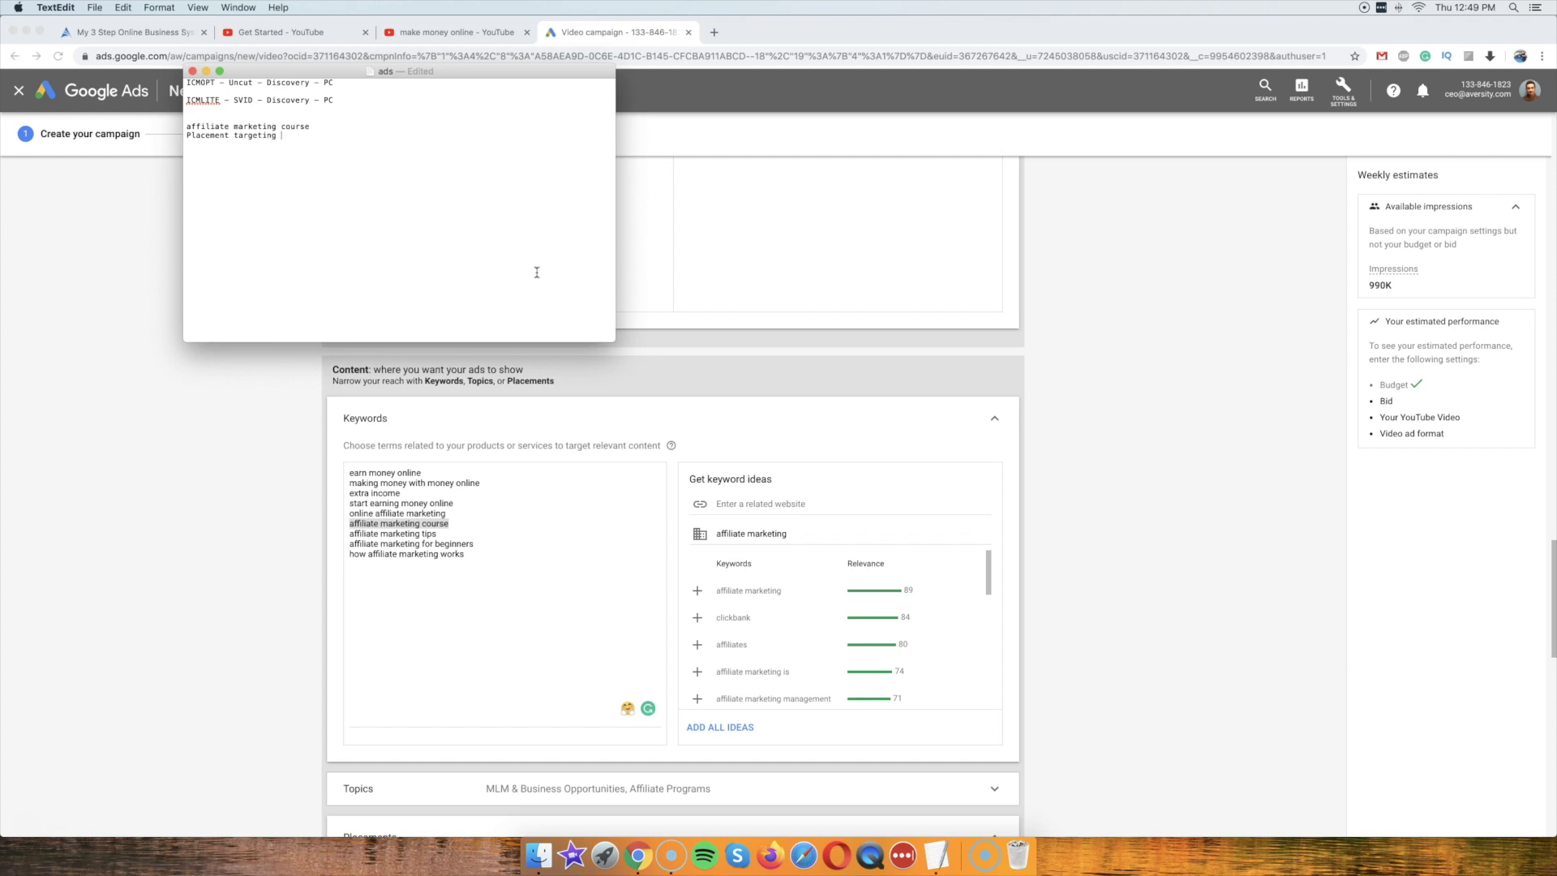
{"action": "left_click_drag", "start_coordinate": [584, 159], "coordinate": [562, 201]}
{"action": "left_click", "coordinate": [205, 71]}
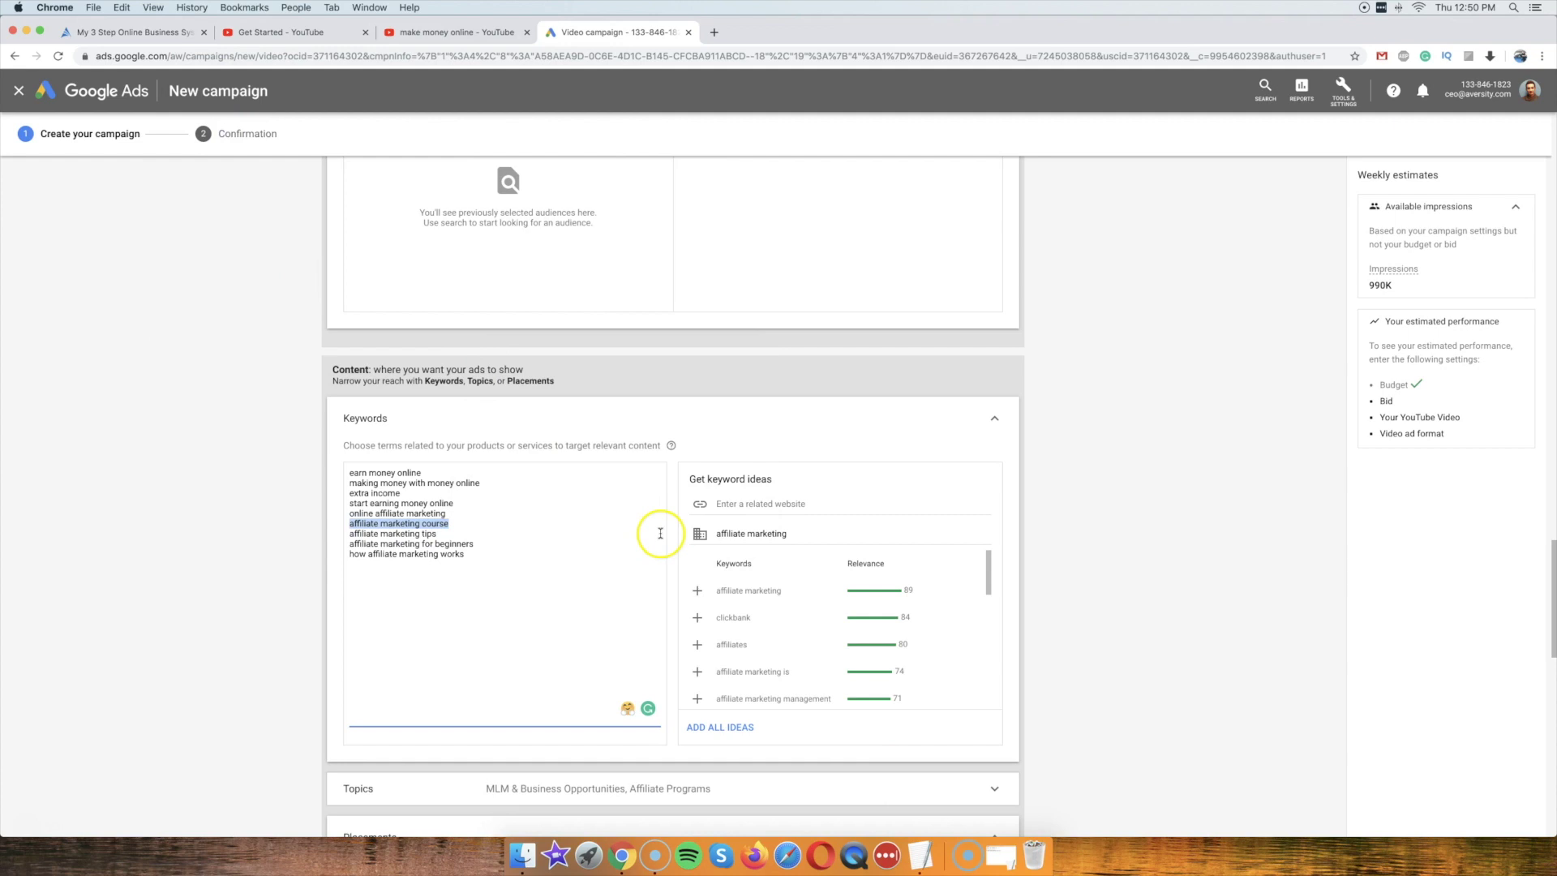
Enter a $0.80 maximum CPV bid and show the top content bid adjustment.
{"action": "scroll", "coordinate": [660, 527], "scroll_direction": "down", "scroll_amount": 10}
{"action": "scroll", "coordinate": [669, 512], "scroll_direction": "down", "scroll_amount": 3}
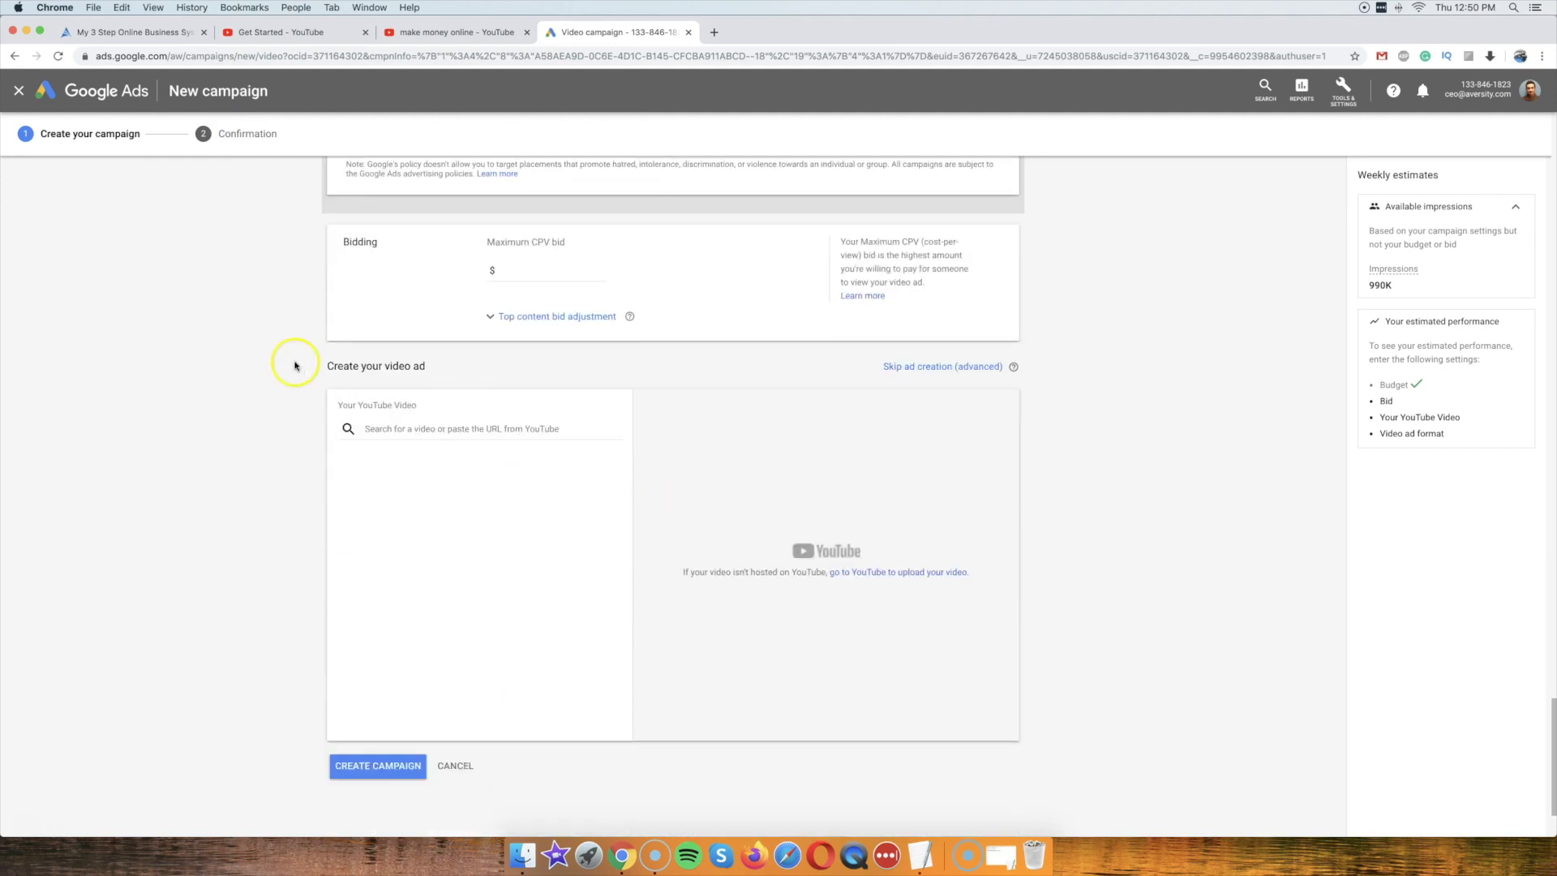
{"action": "left_click", "coordinate": [517, 266]}
{"action": "left_click", "coordinate": [513, 316]}
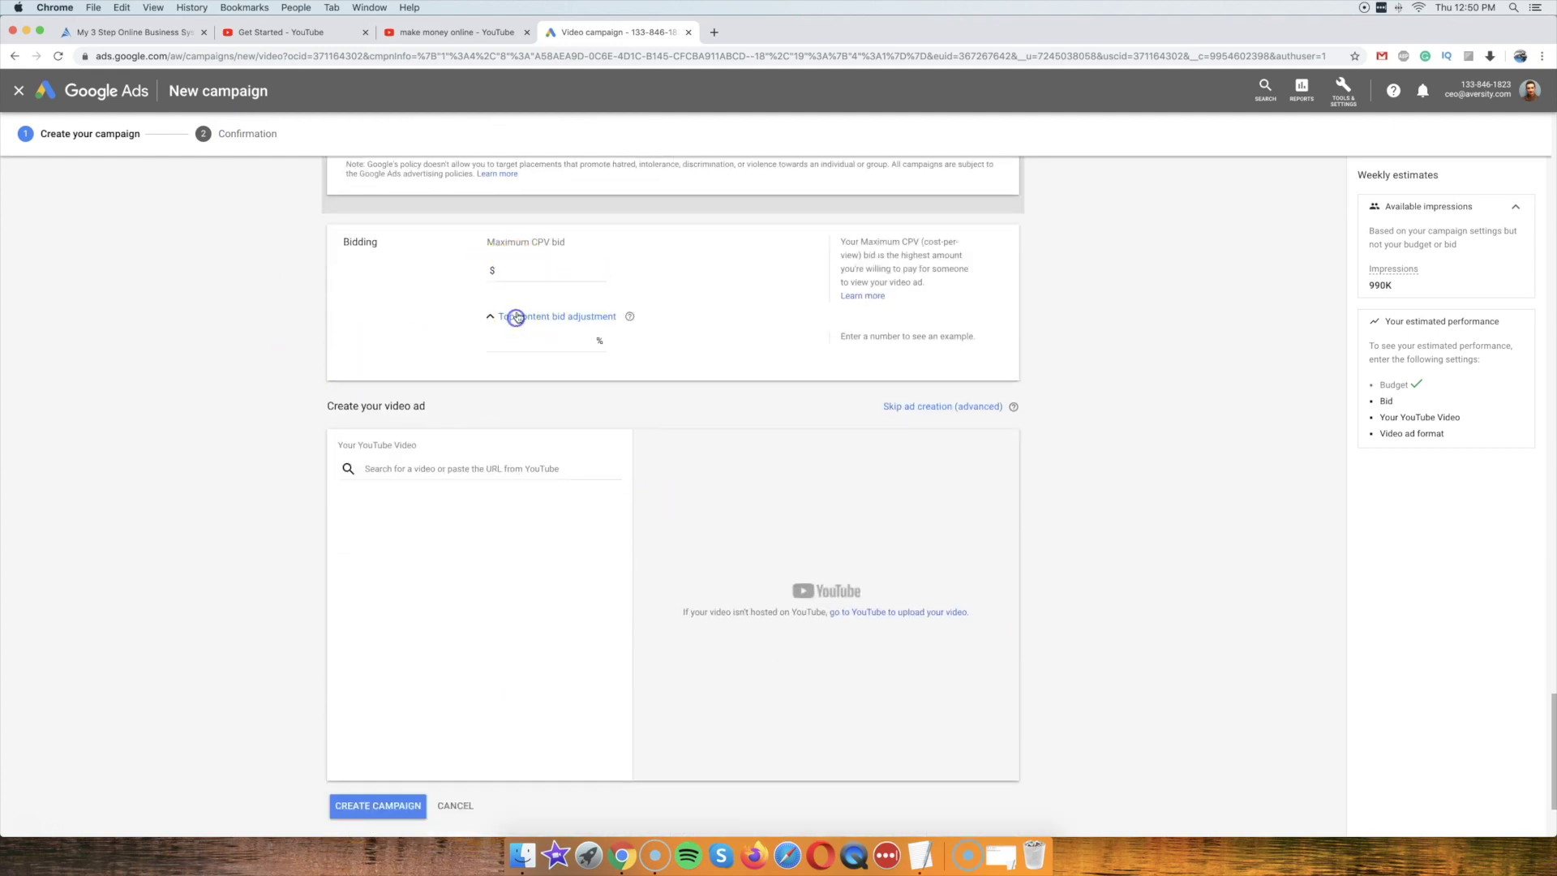
{"action": "left_click", "coordinate": [509, 318]}
{"action": "left_click", "coordinate": [519, 276]}
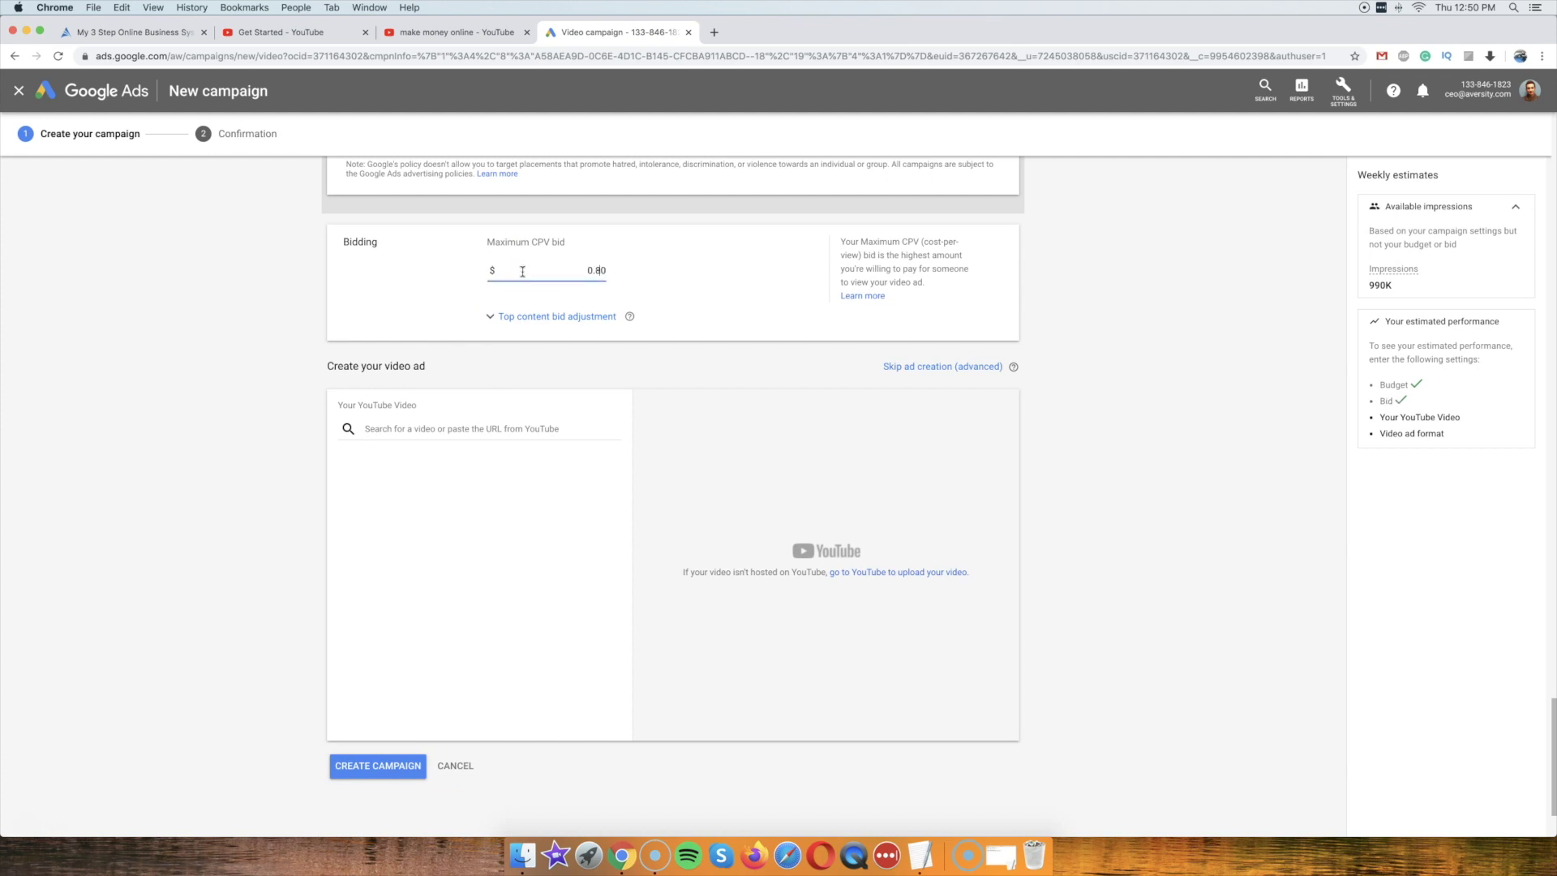
{"action": "left_click", "coordinate": [525, 316]}
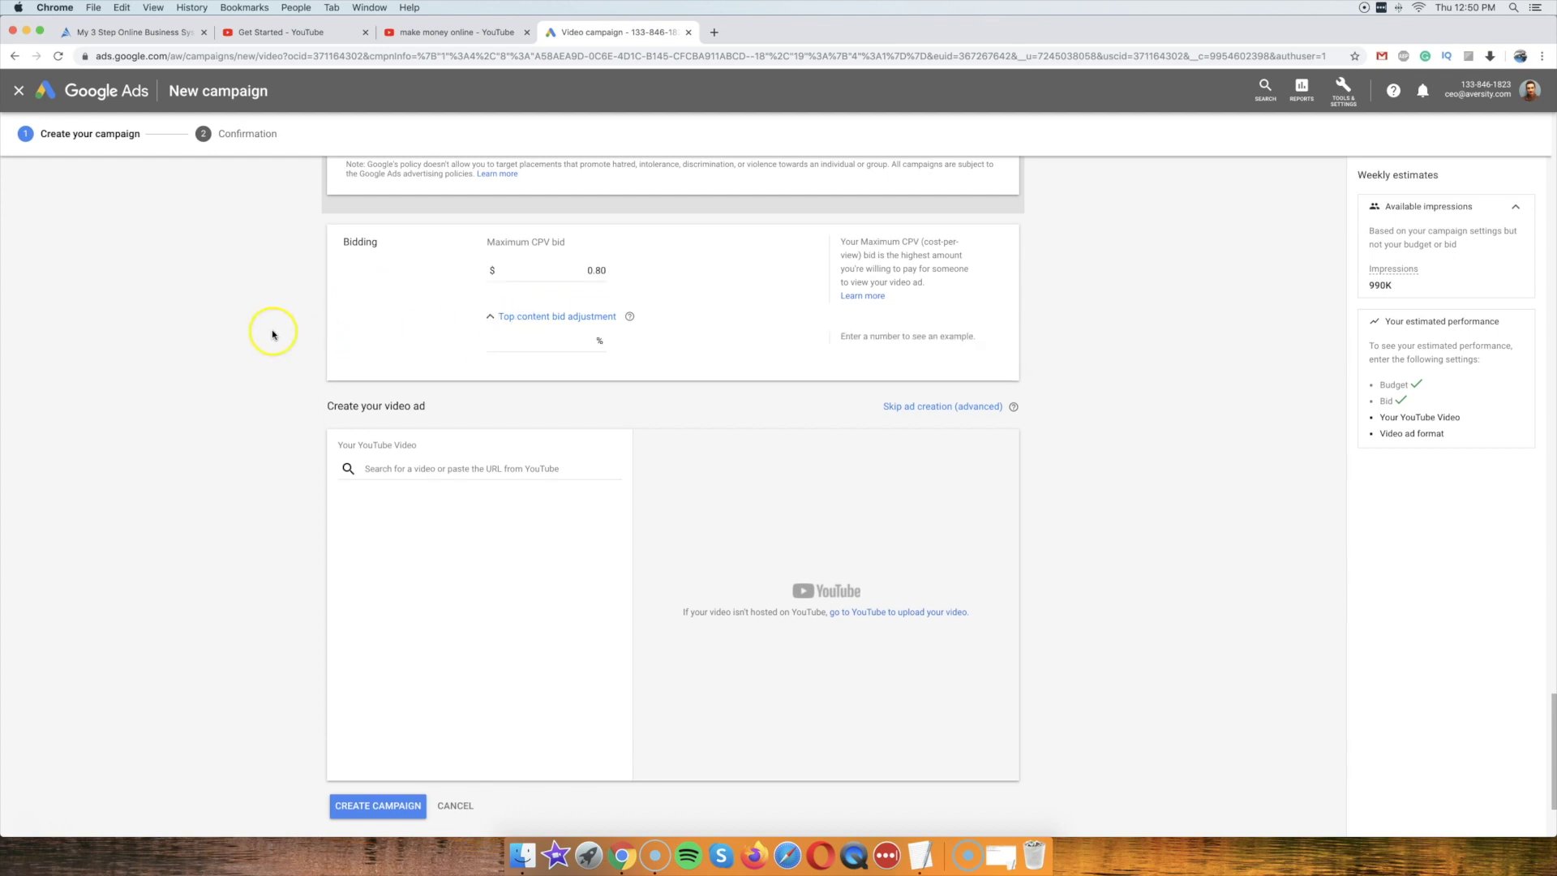
Collapse the Placements and Keywords sections to their summaries.
{"action": "scroll", "coordinate": [272, 332], "scroll_direction": "up", "scroll_amount": 10}
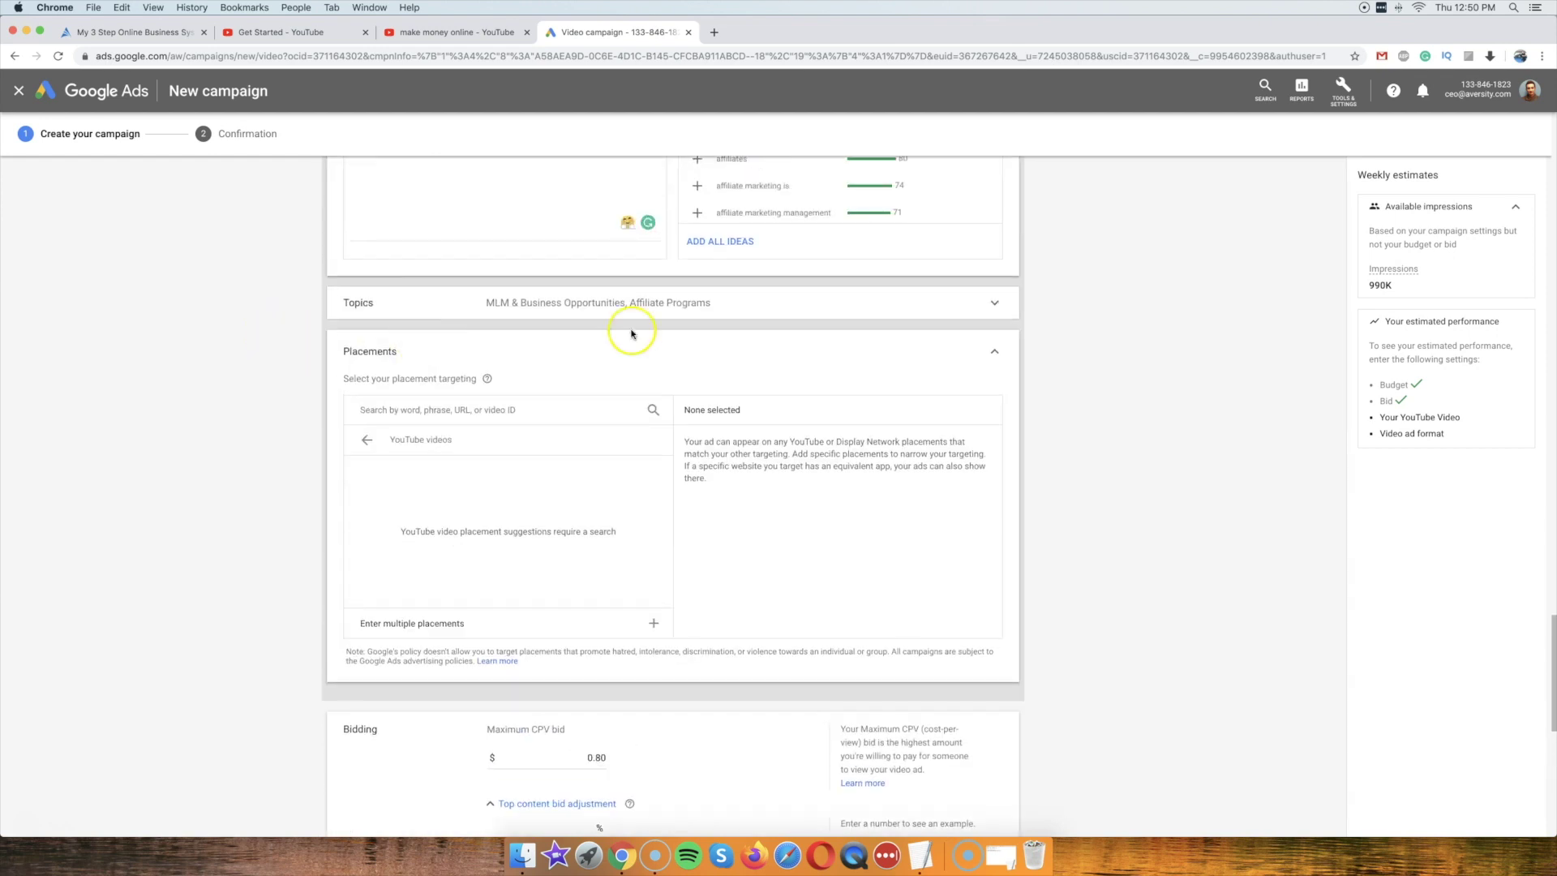
{"action": "left_click", "coordinate": [720, 338]}
{"action": "scroll", "coordinate": [802, 331], "scroll_direction": "up", "scroll_amount": 5}
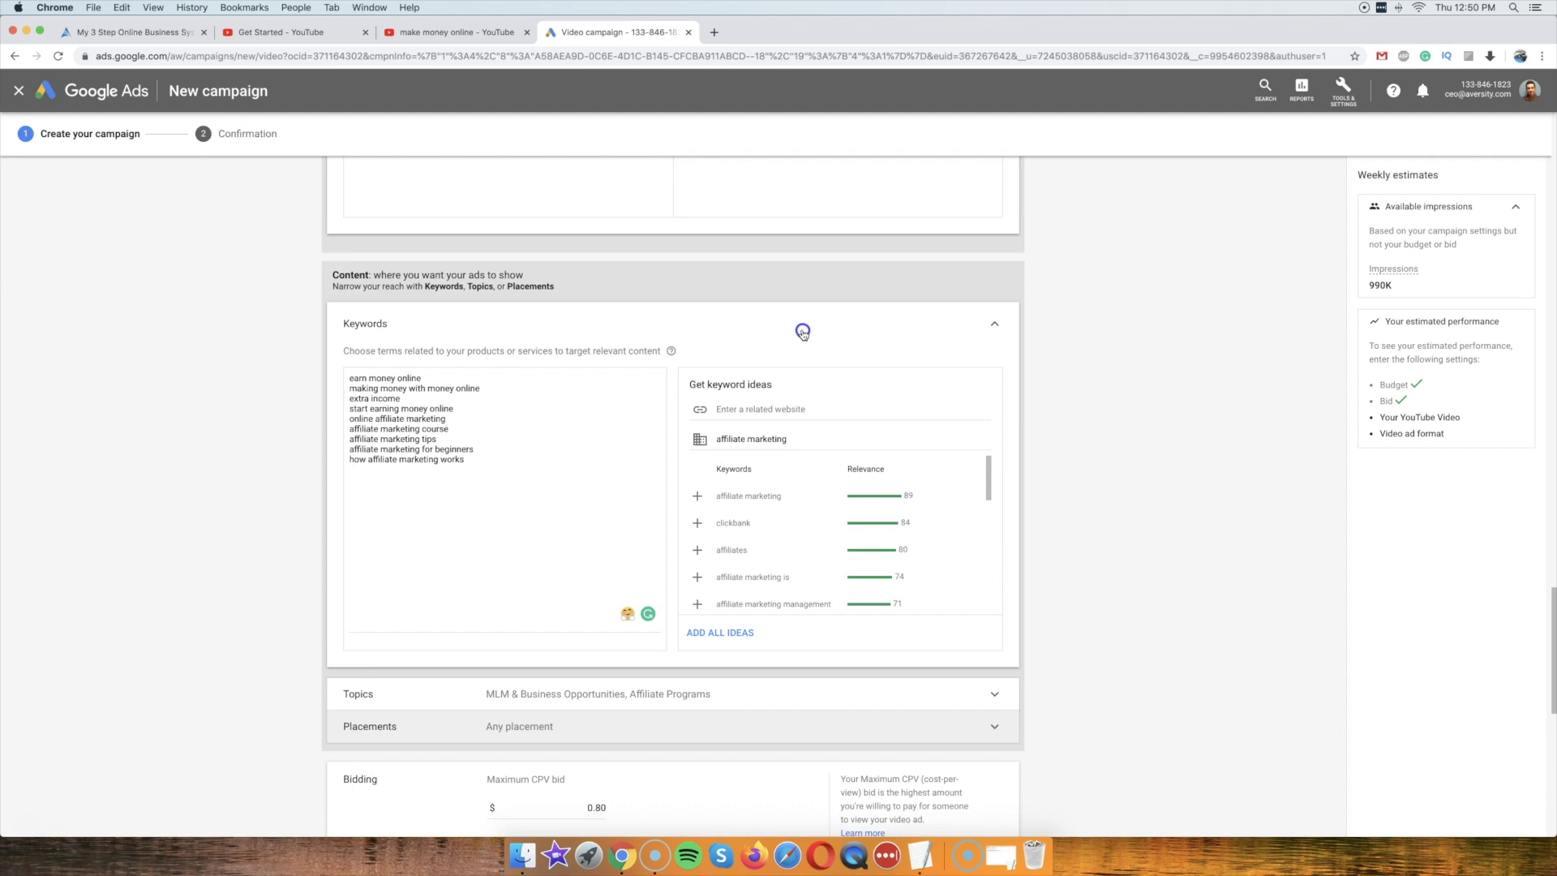
{"action": "left_click", "coordinate": [802, 332]}
{"action": "scroll", "coordinate": [799, 330], "scroll_direction": "down", "scroll_amount": 3}
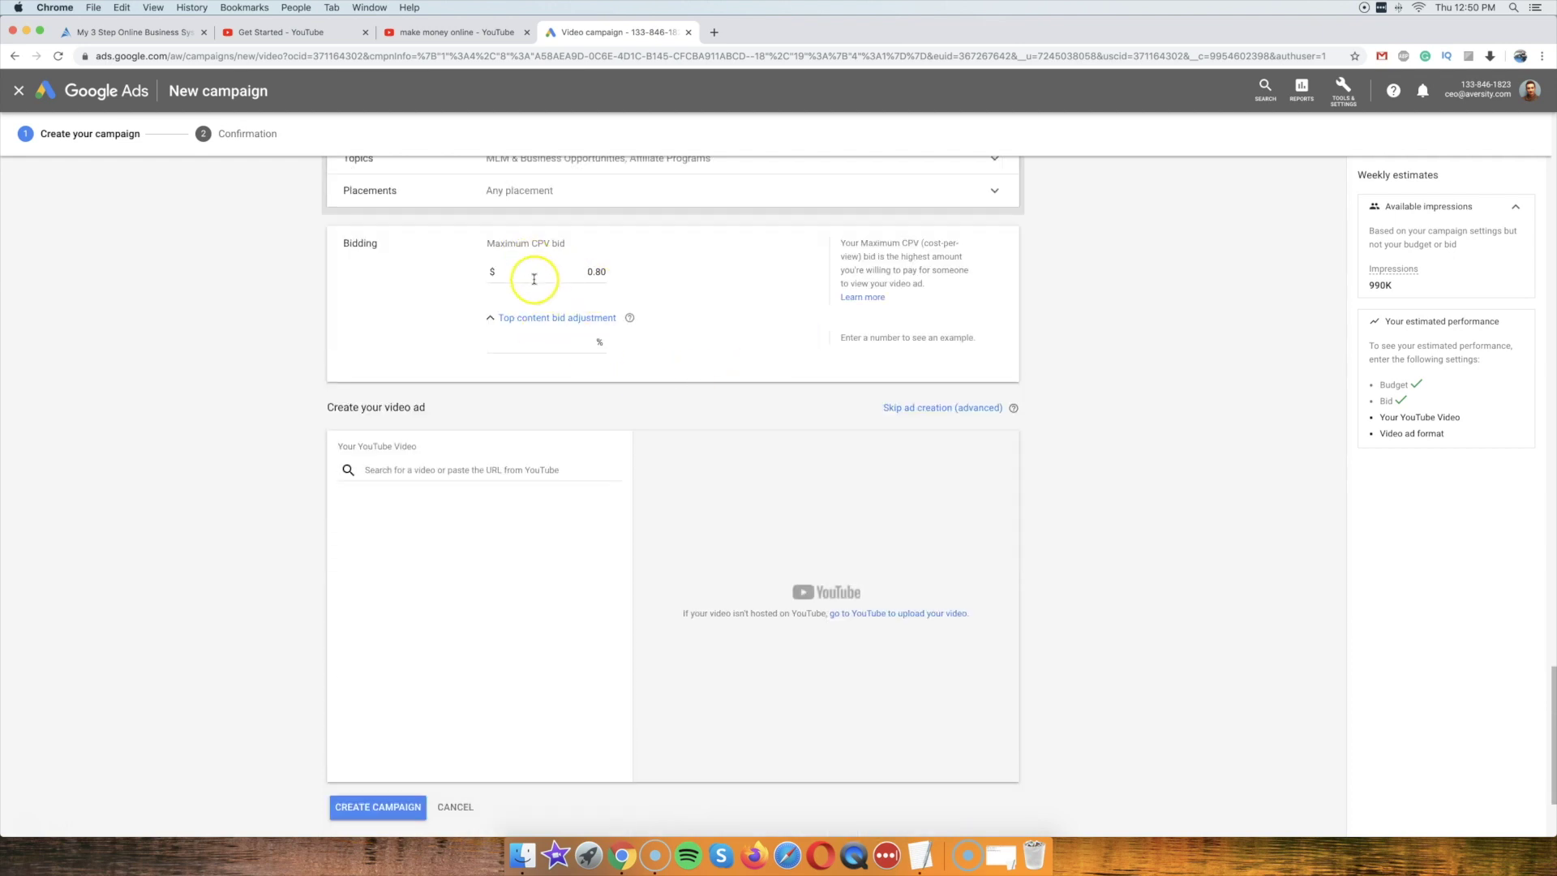
Copy the Get Started video URL from YouTube and select that video for the ad.
{"action": "left_click", "coordinate": [301, 32]}
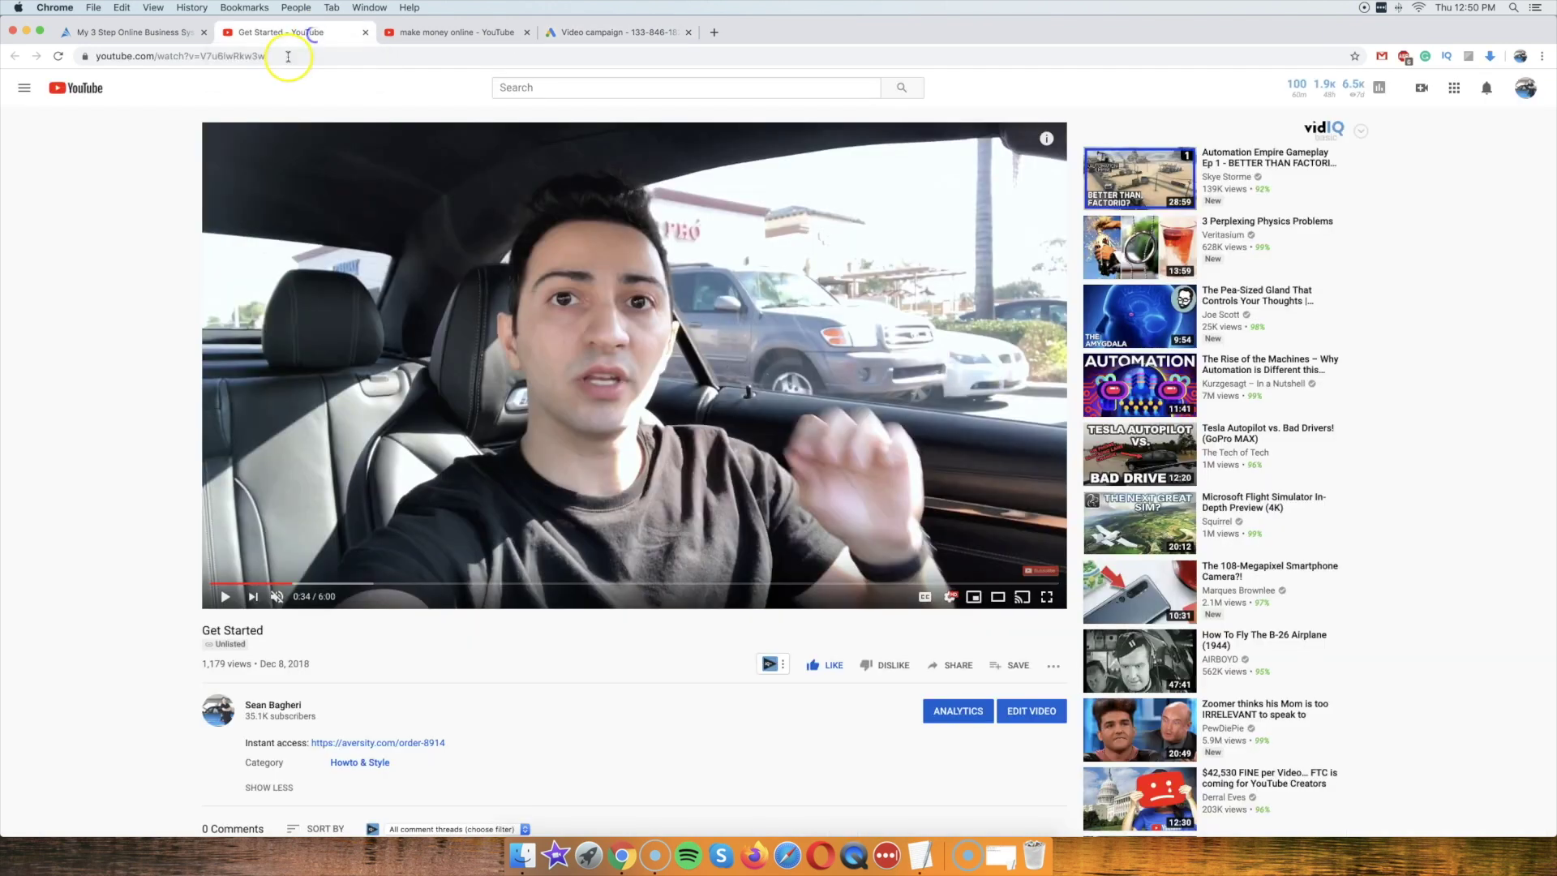
{"action": "left_click", "coordinate": [288, 56]}
{"action": "key", "text": "super+c"}
{"action": "left_click", "coordinate": [604, 32]}
{"action": "key", "text": "super+v"}
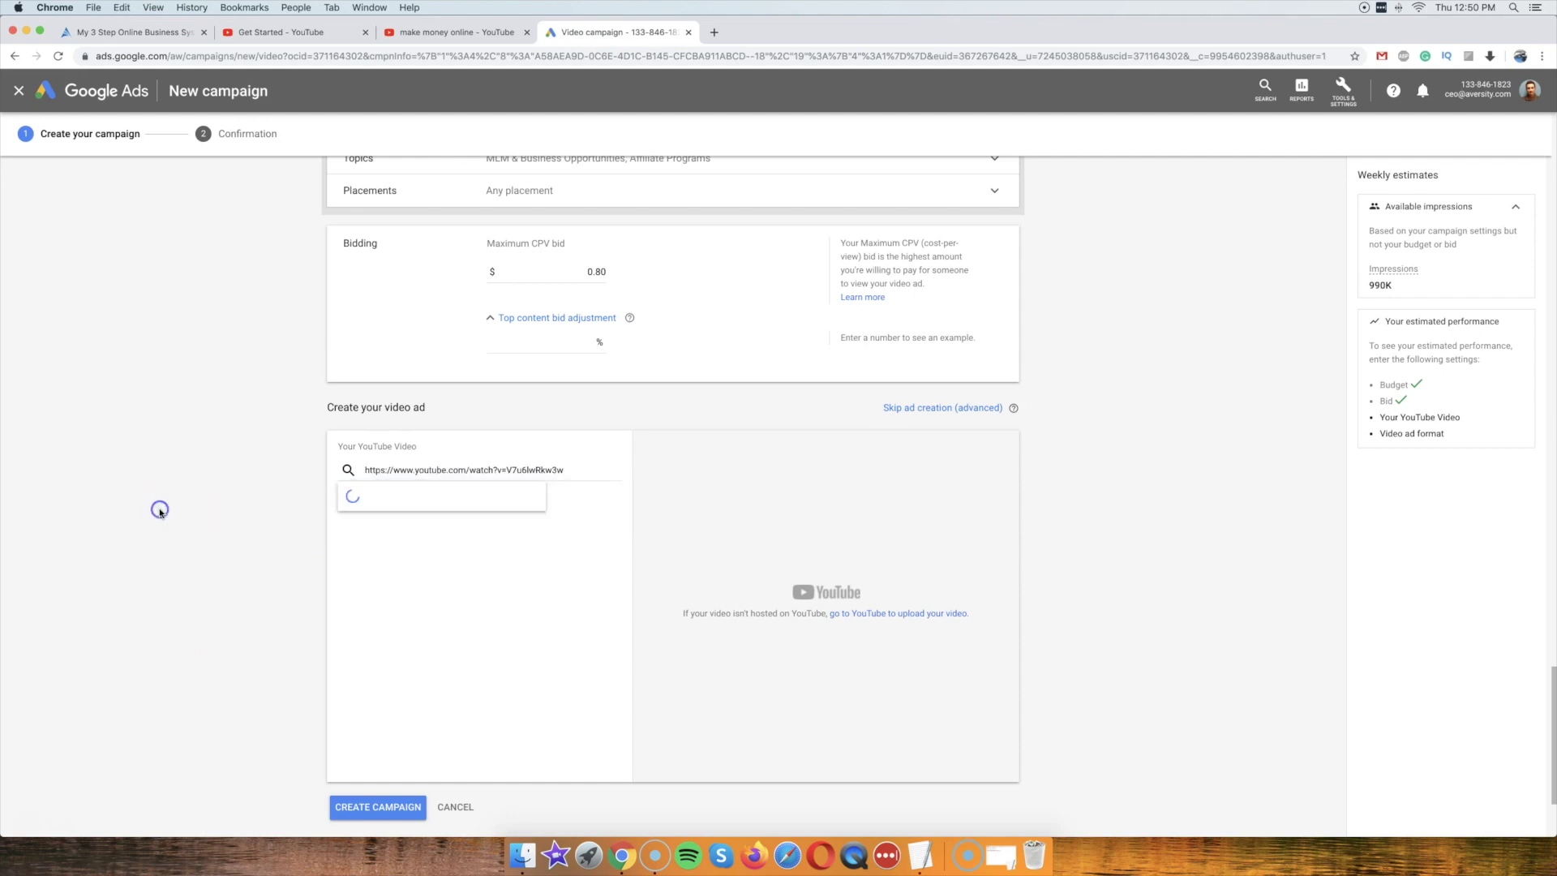
{"action": "left_click", "coordinate": [349, 572]}
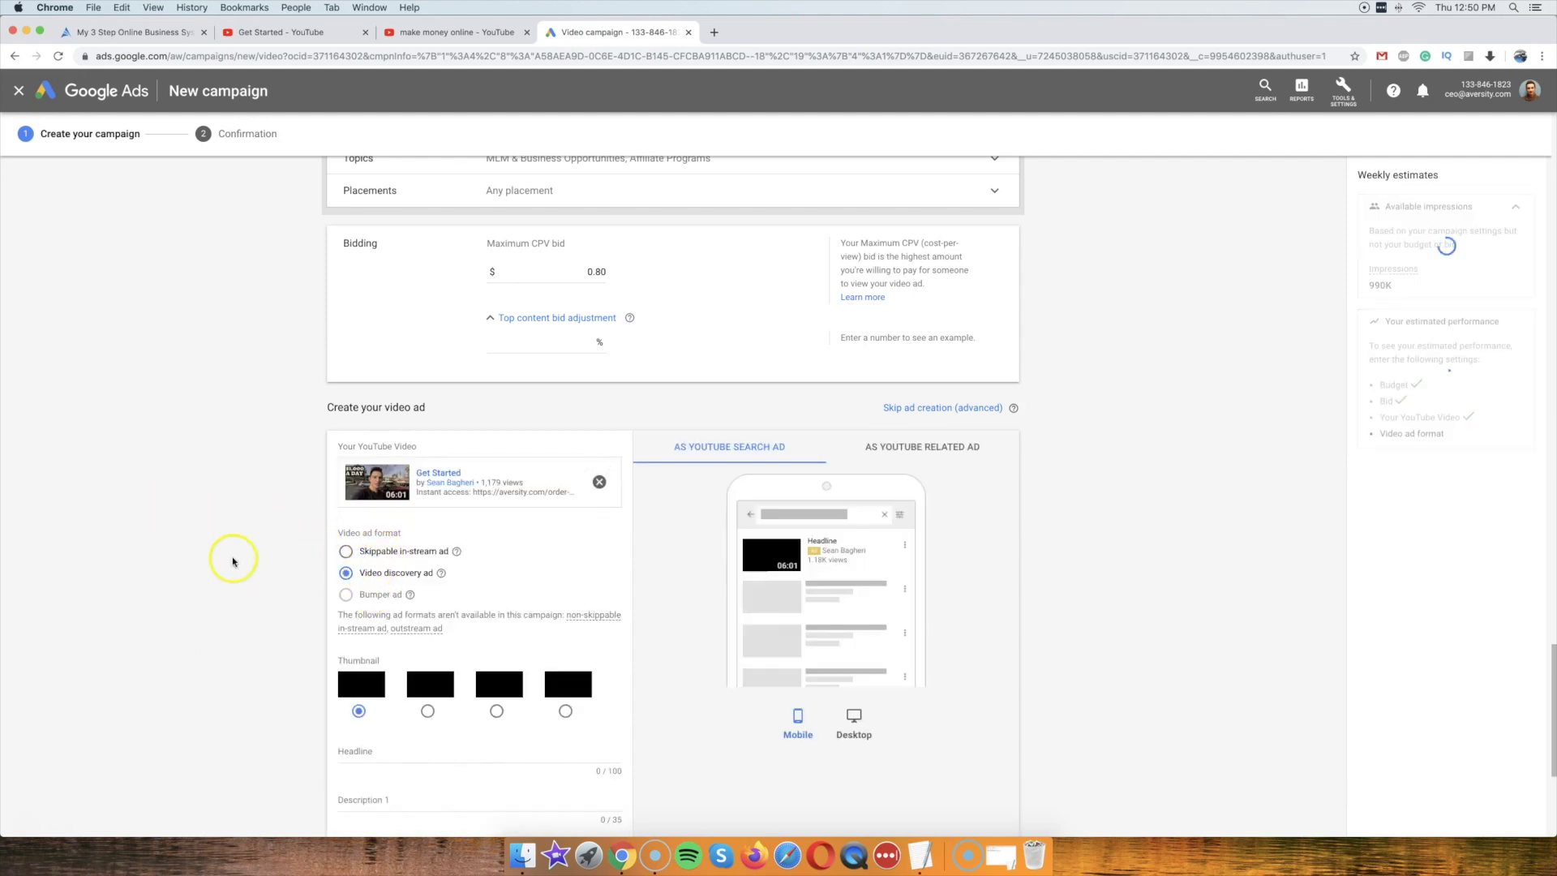
{"action": "scroll", "coordinate": [232, 561], "scroll_direction": "down", "scroll_amount": 4}
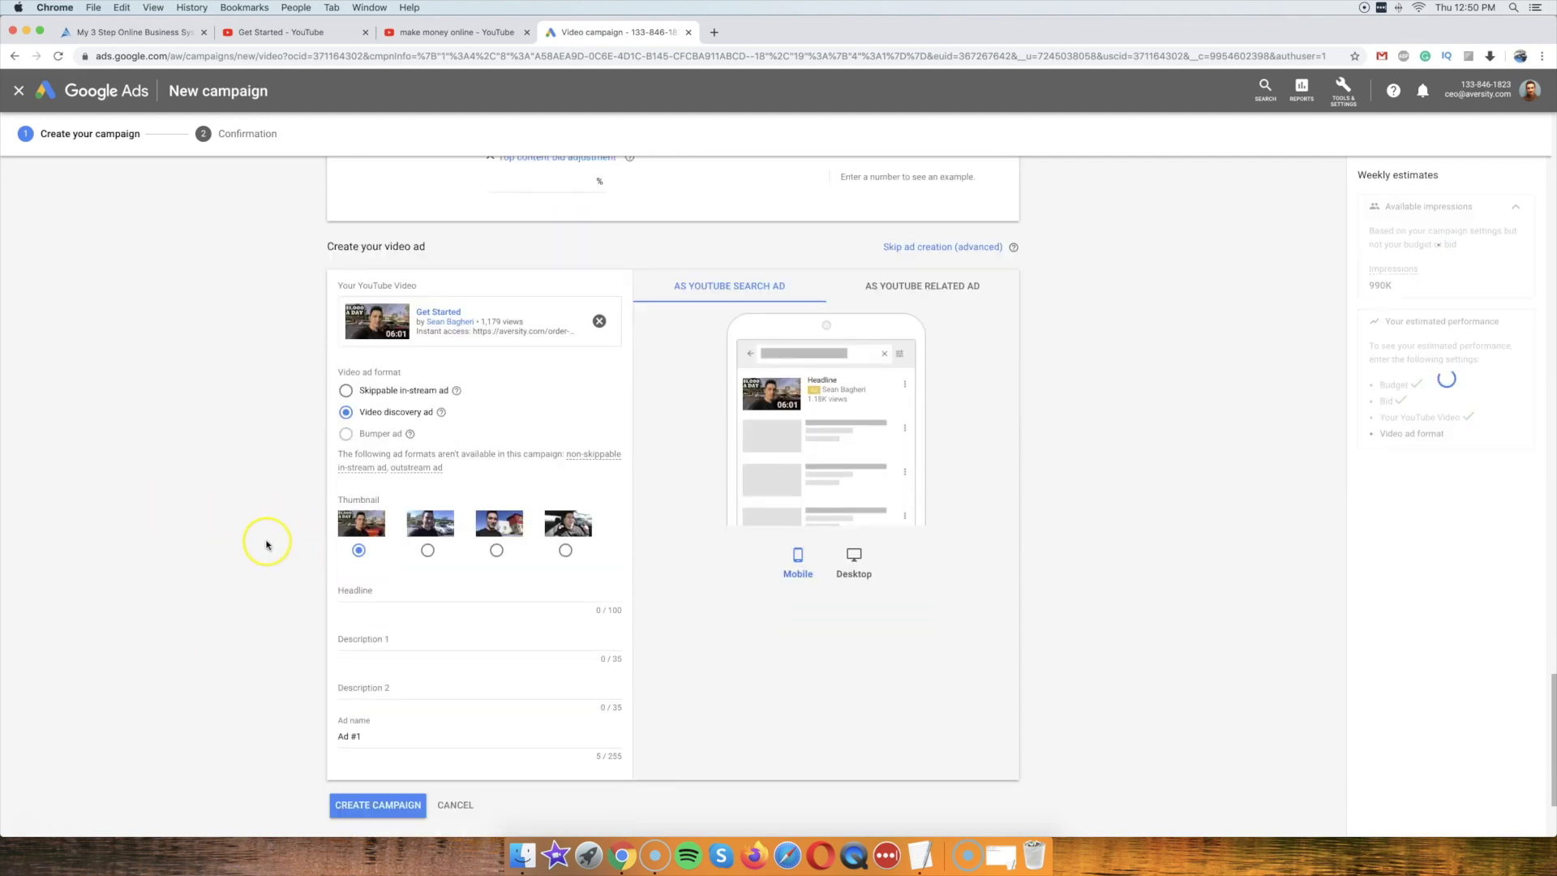
{"action": "scroll", "coordinate": [267, 544], "scroll_direction": "down", "scroll_amount": 4}
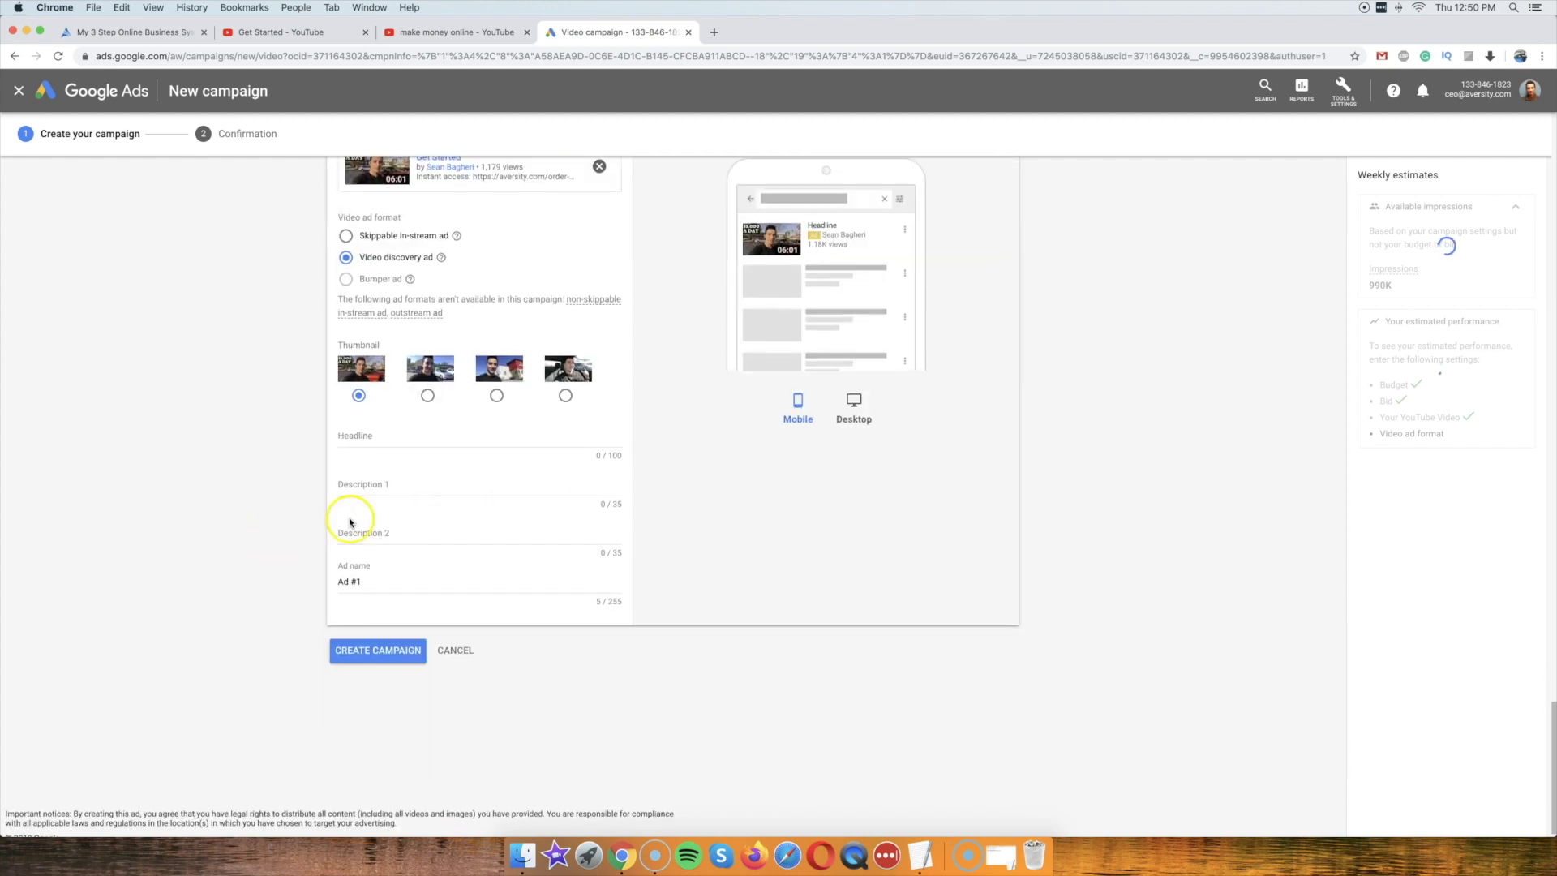
Enter the ad headline 'Make $1,000 a Day Online'.
{"action": "left_click", "coordinate": [392, 436]}
{"action": "scroll", "coordinate": [294, 450], "scroll_direction": "up", "scroll_amount": 3}
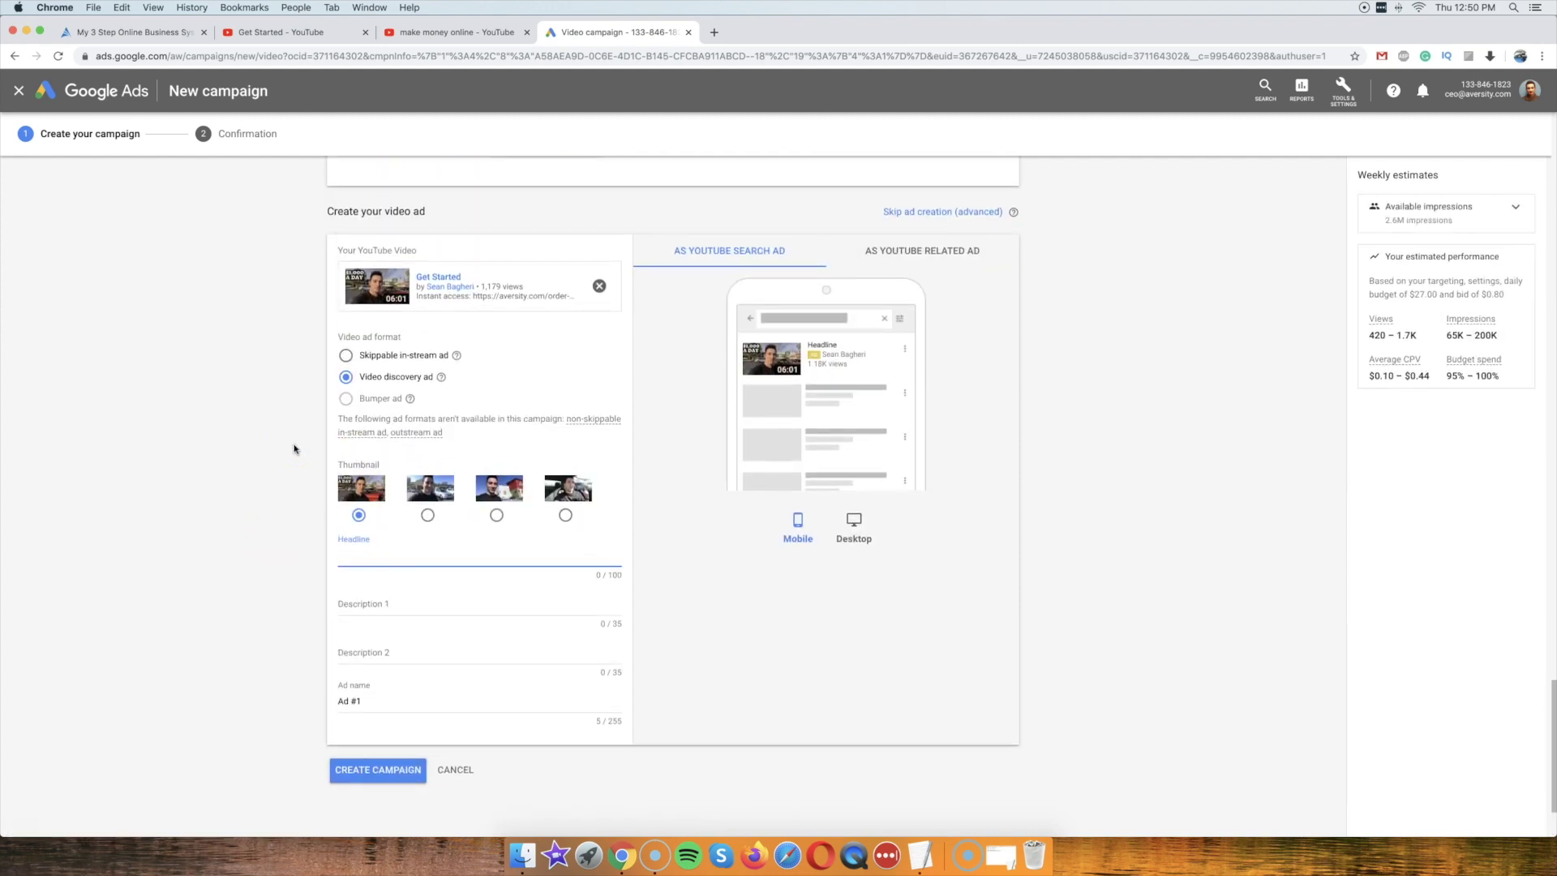
{"action": "scroll", "coordinate": [290, 459], "scroll_direction": "down", "scroll_amount": 1}
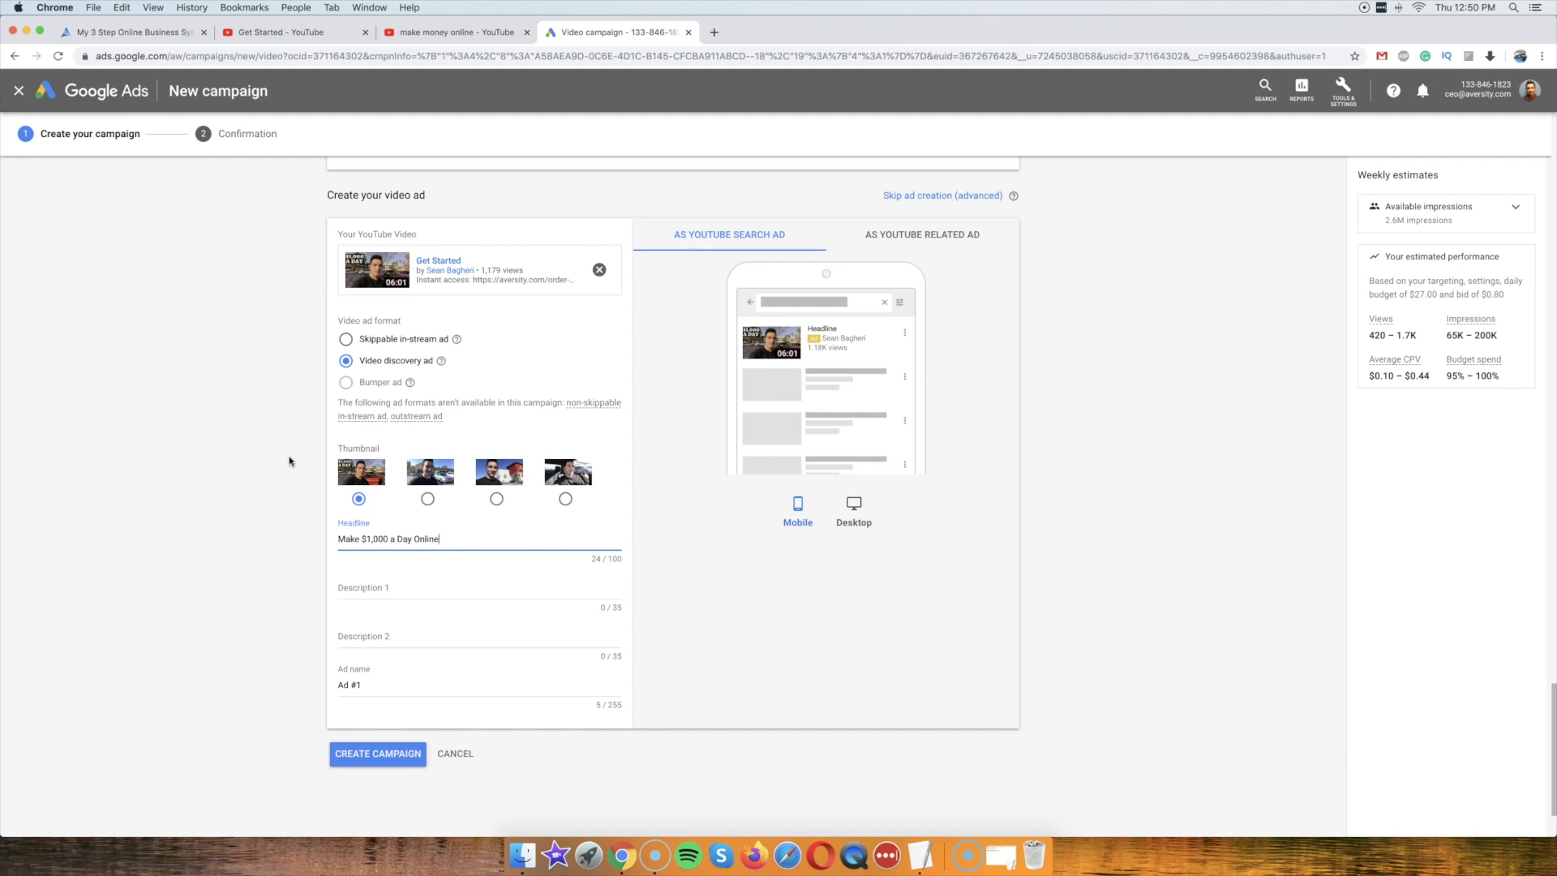
{"action": "left_click", "coordinate": [362, 587]}
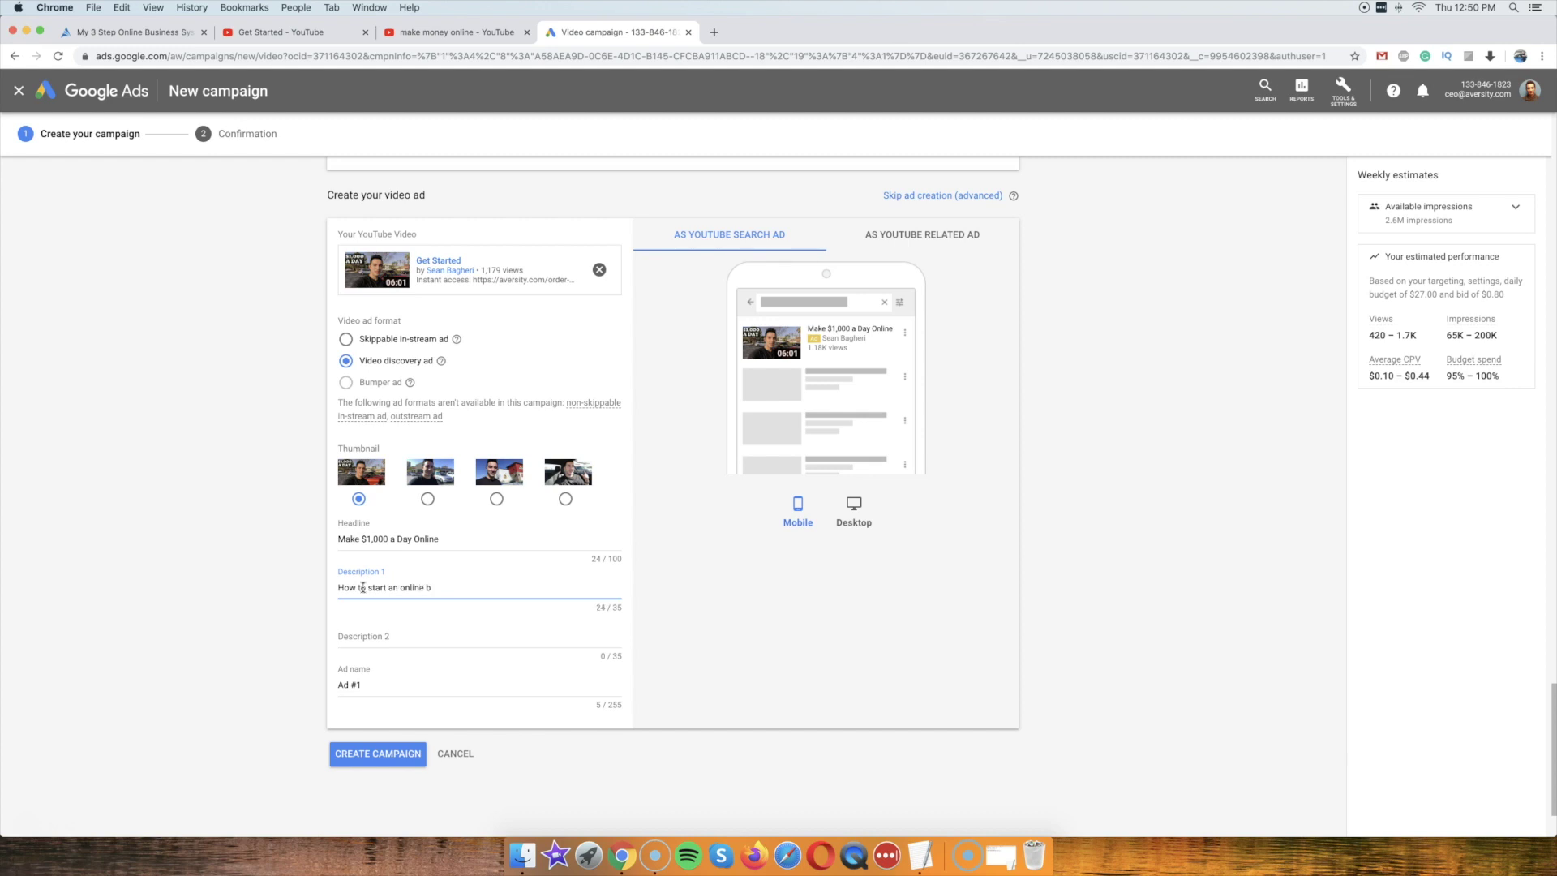
Enter Description 2 'without prior marketing experience' and keep the ad name Ad #1.
{"action": "key", "text": "Tab"}
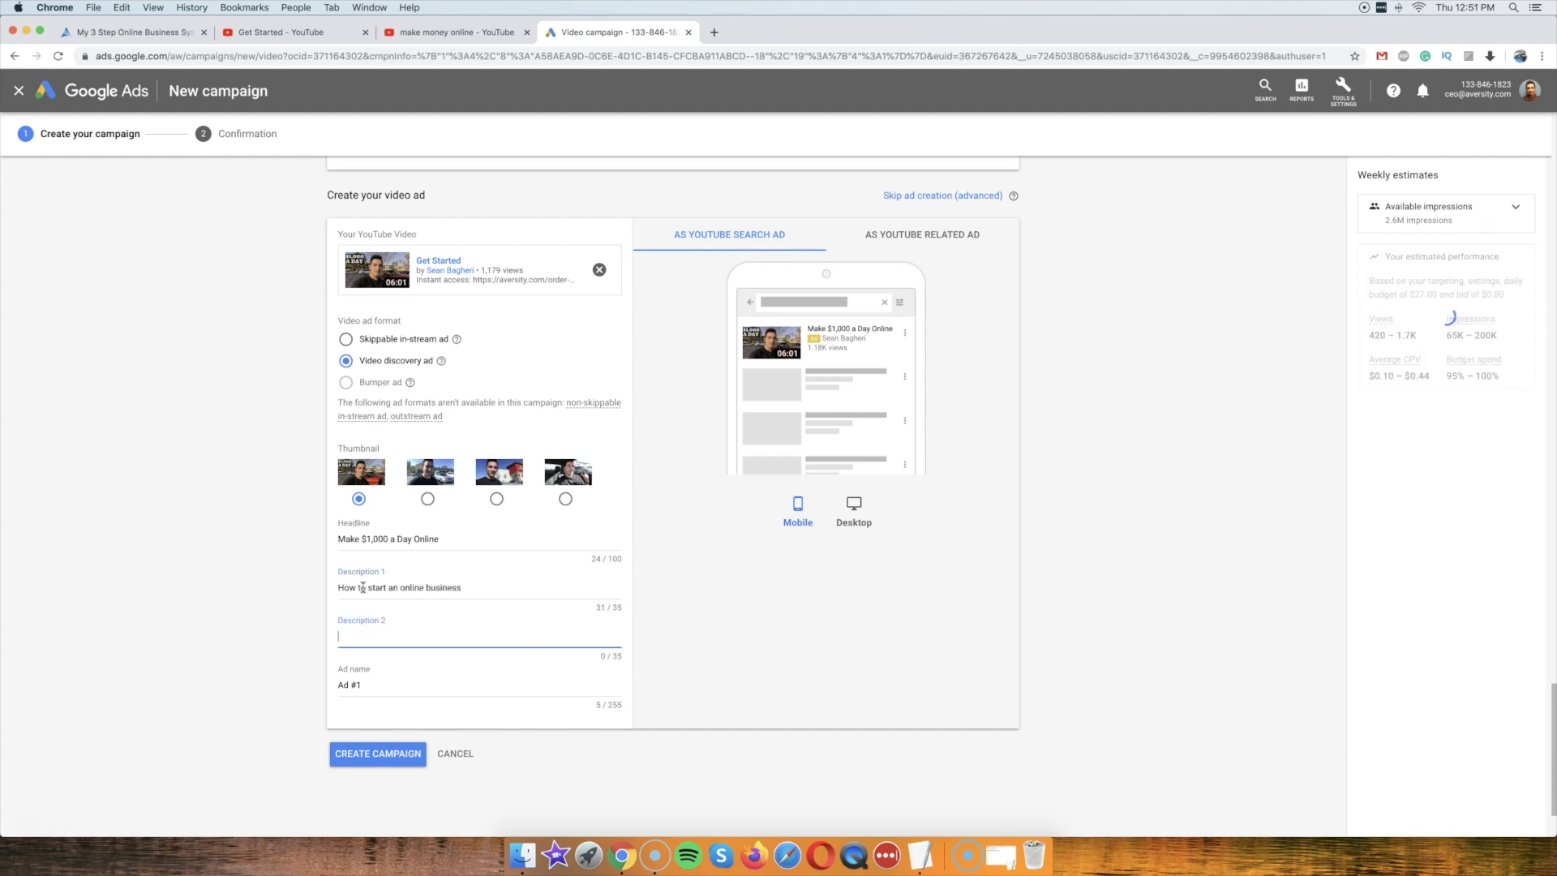
{"action": "type", "text": "wit"}
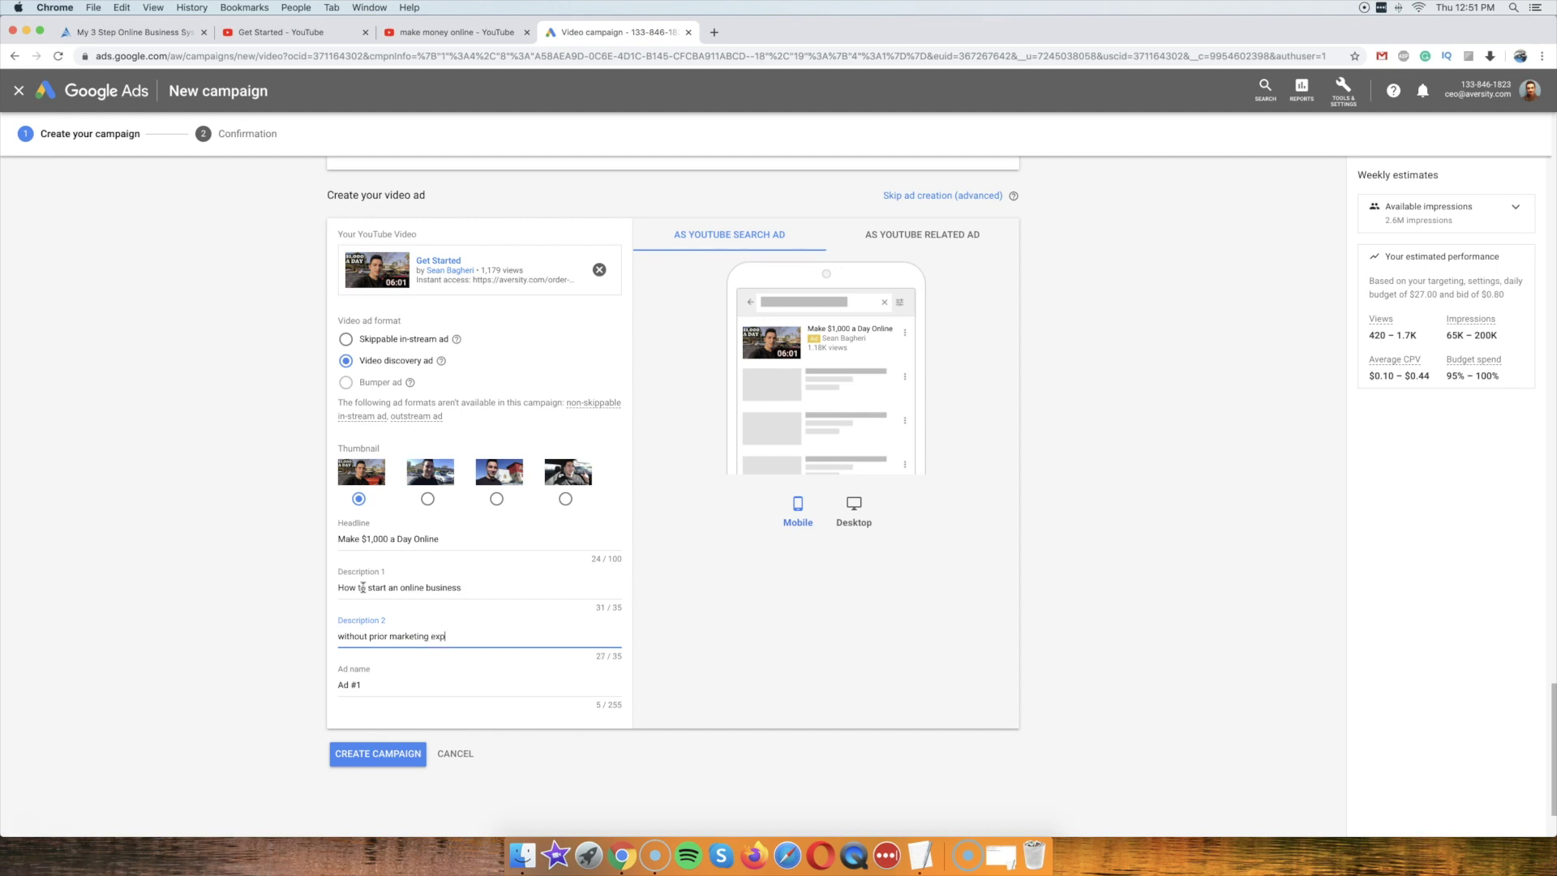
{"action": "triple_click", "coordinate": [365, 685]}
{"action": "left_click", "coordinate": [267, 668]}
{"action": "scroll", "coordinate": [260, 659], "scroll_direction": "up", "scroll_amount": 2}
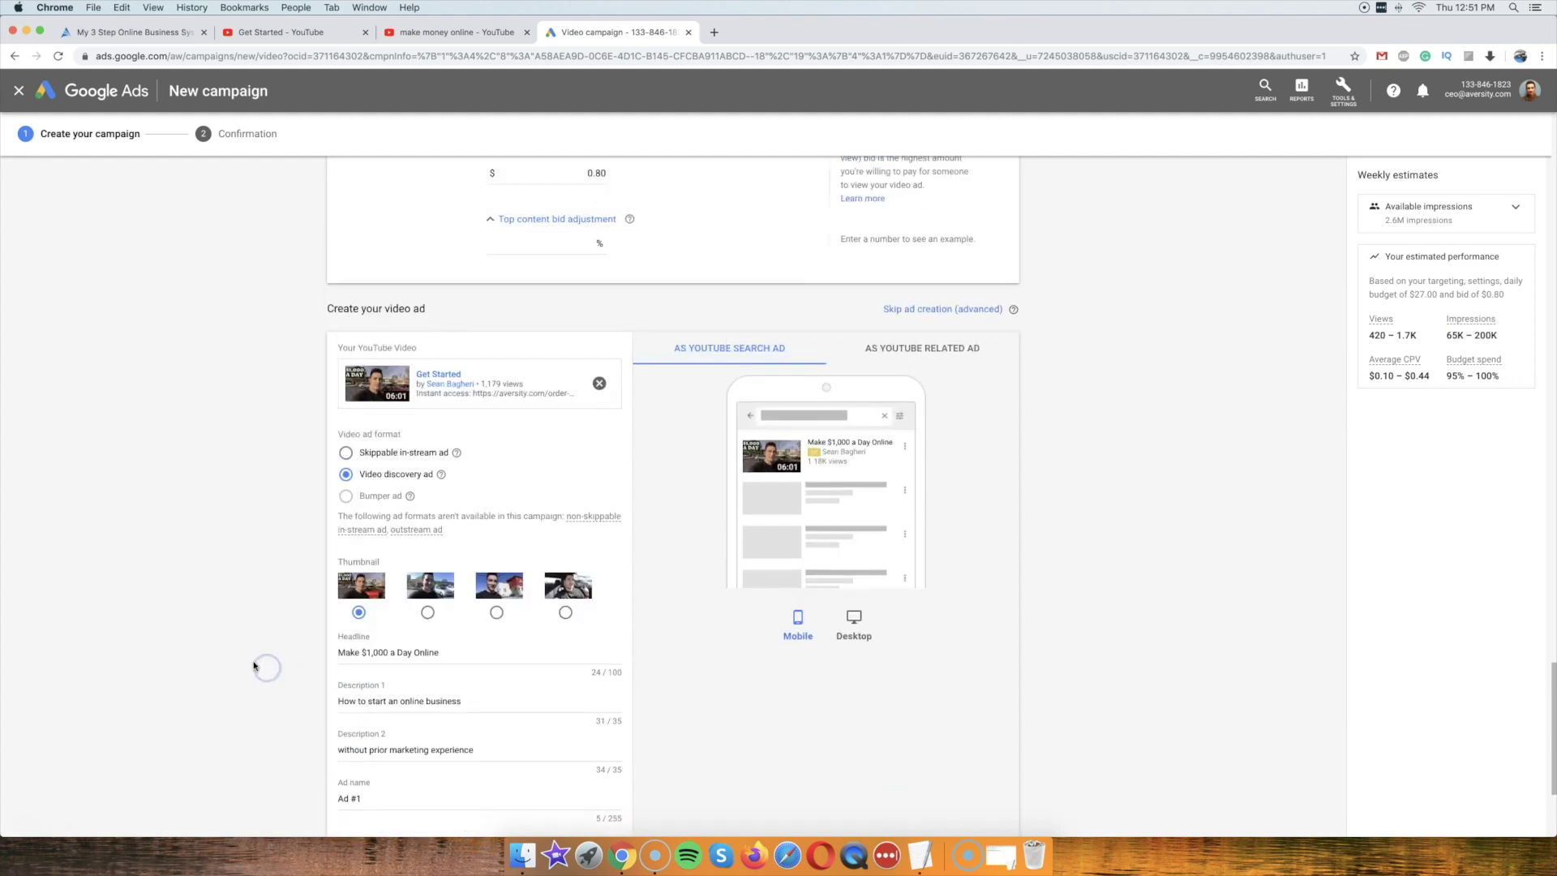
{"action": "scroll", "coordinate": [251, 660], "scroll_direction": "down", "scroll_amount": 5}
Create the ICMLITE - SVID - Discovery - PC campaign and open its Ad groups page.
{"action": "left_click", "coordinate": [346, 684]}
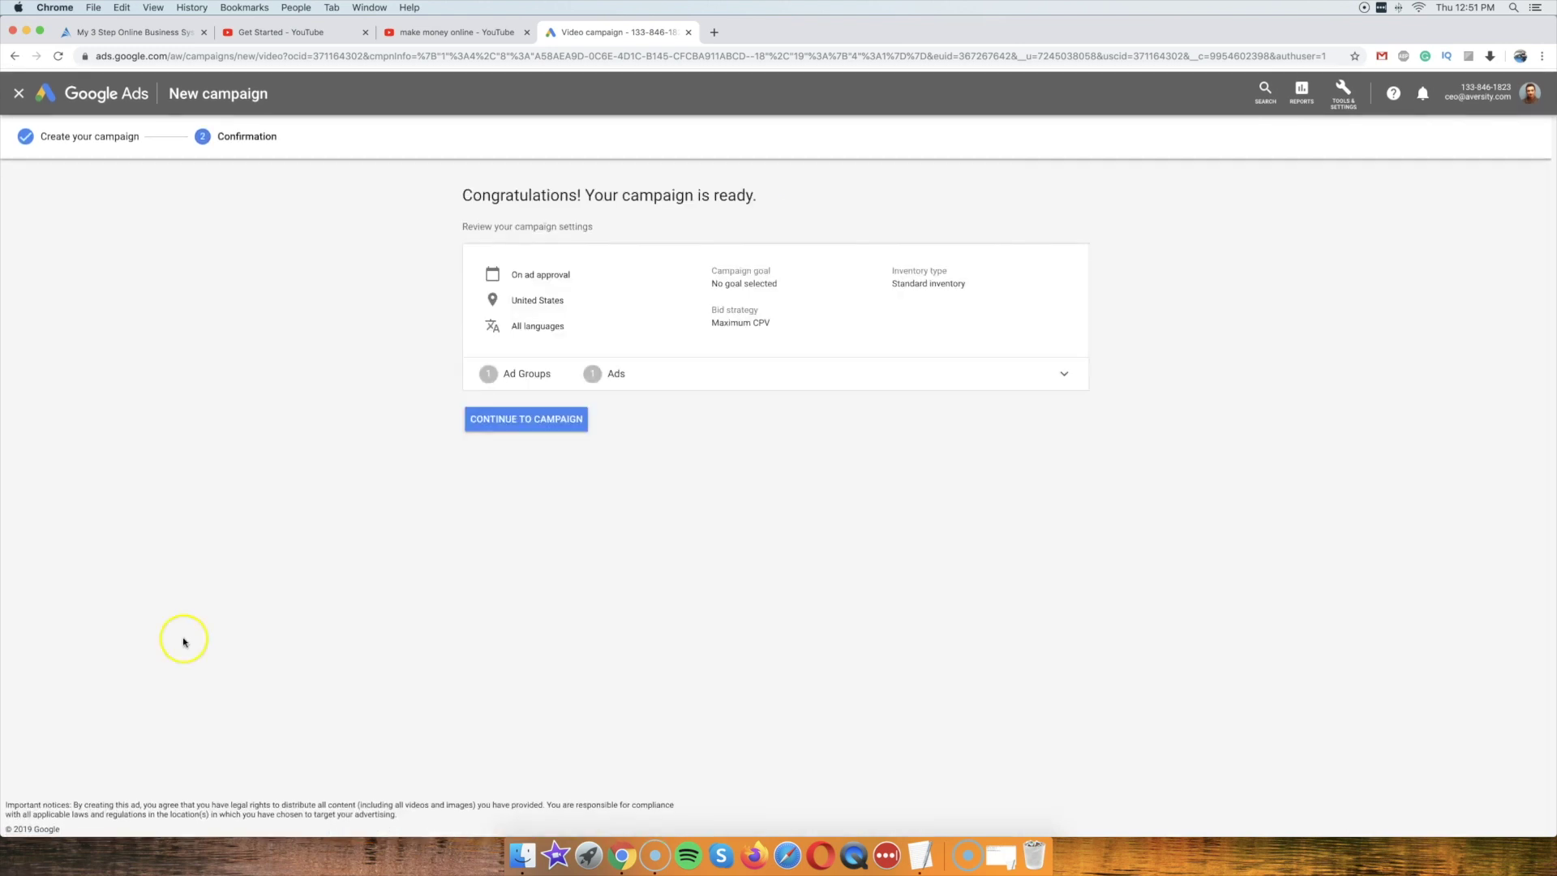
{"action": "left_click", "coordinate": [517, 408]}
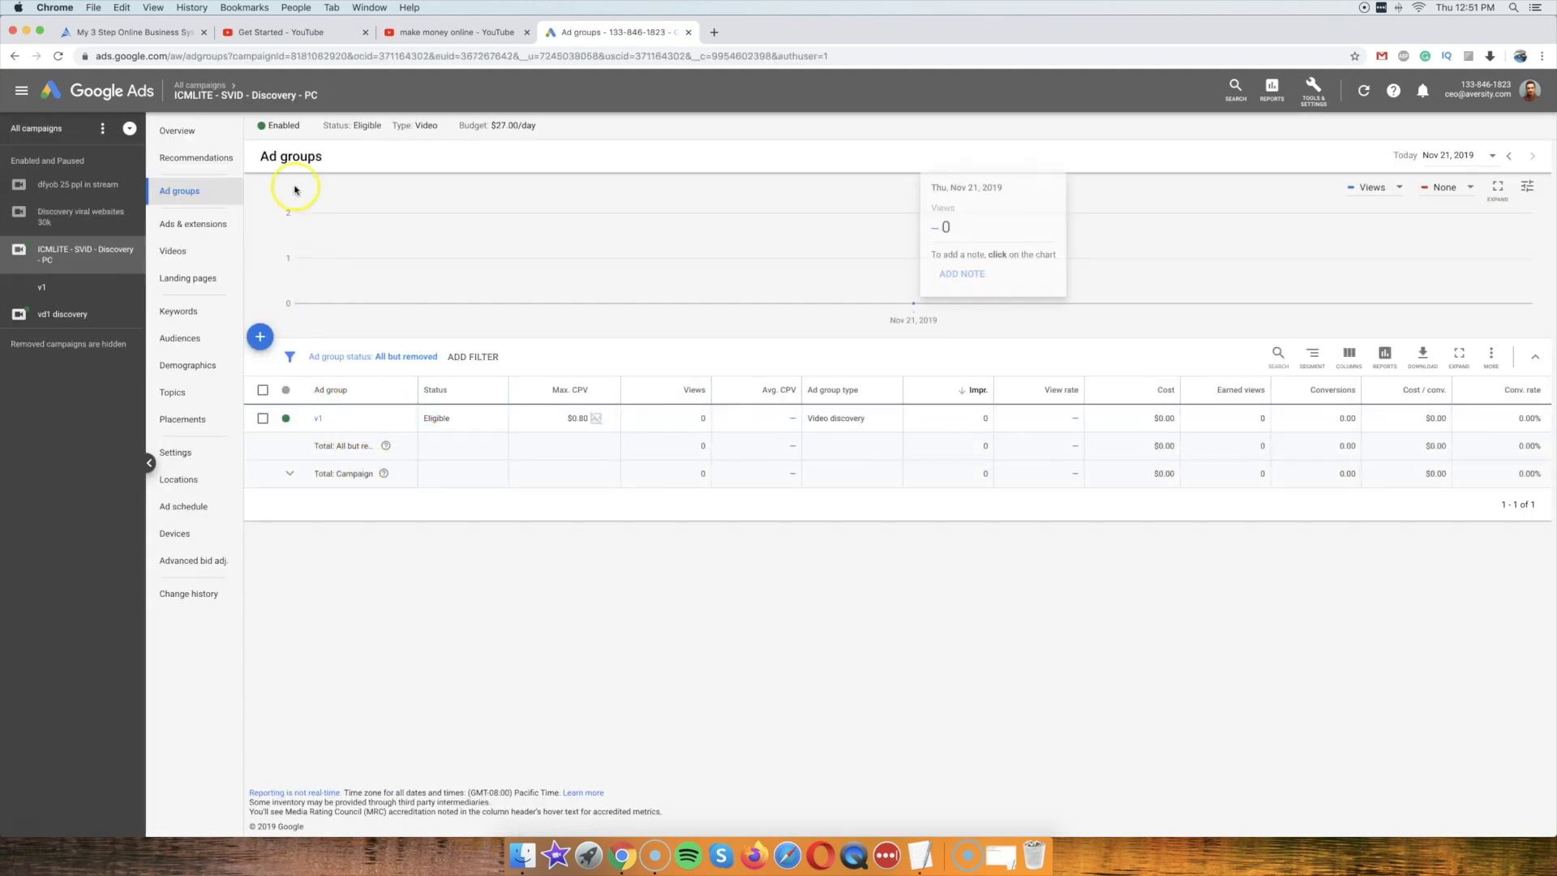
{"action": "left_click", "coordinate": [320, 420]}
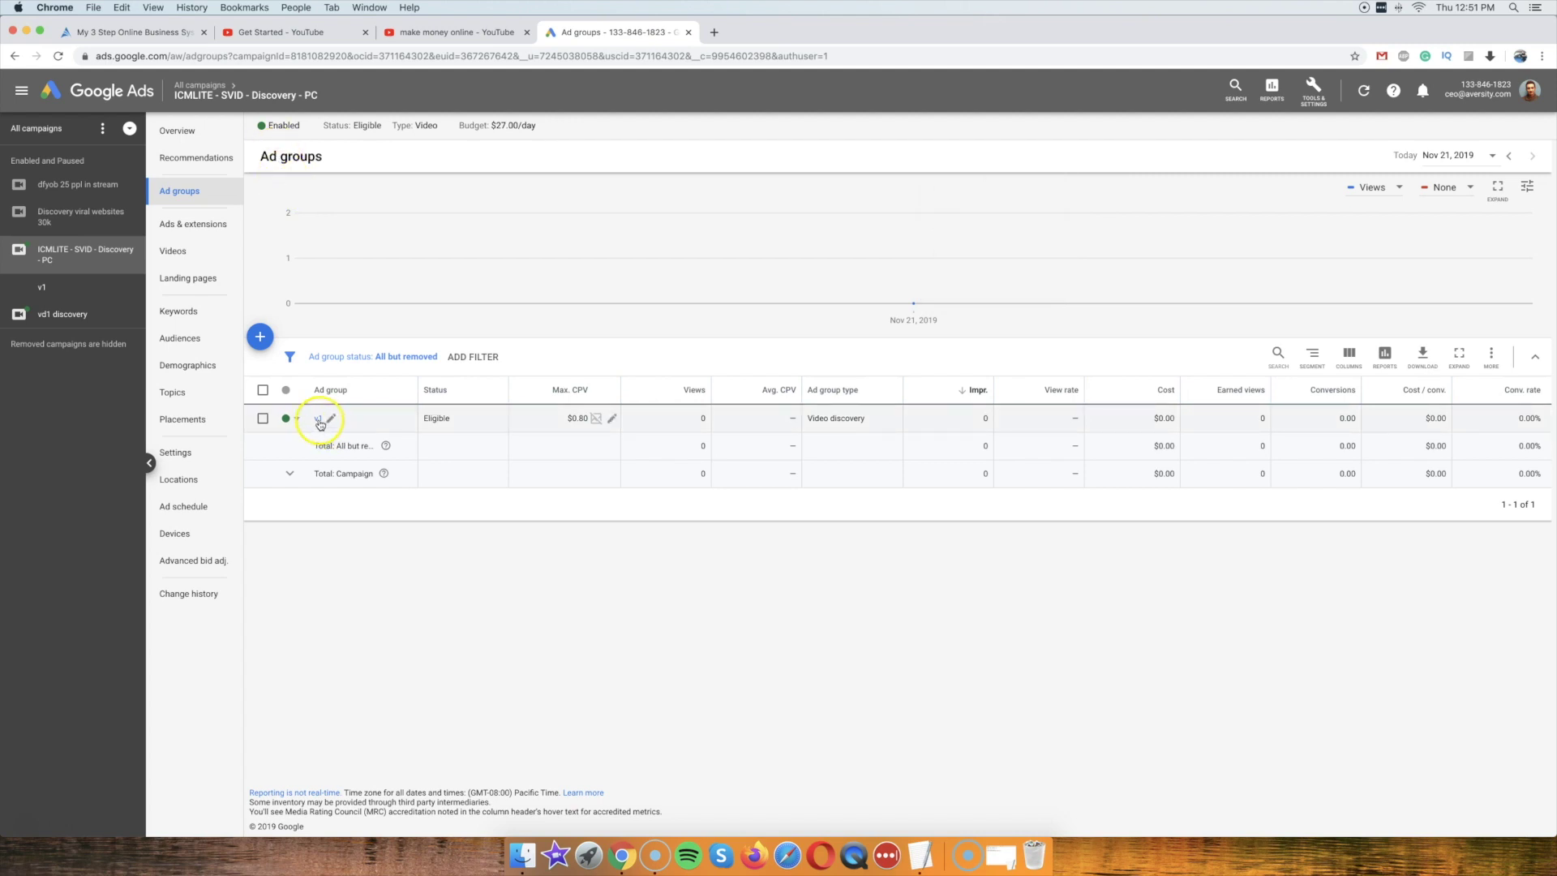
Select the v1 ad group at $0.80 max CPV and review its Edit options without changing anything.
{"action": "left_click", "coordinate": [262, 417]}
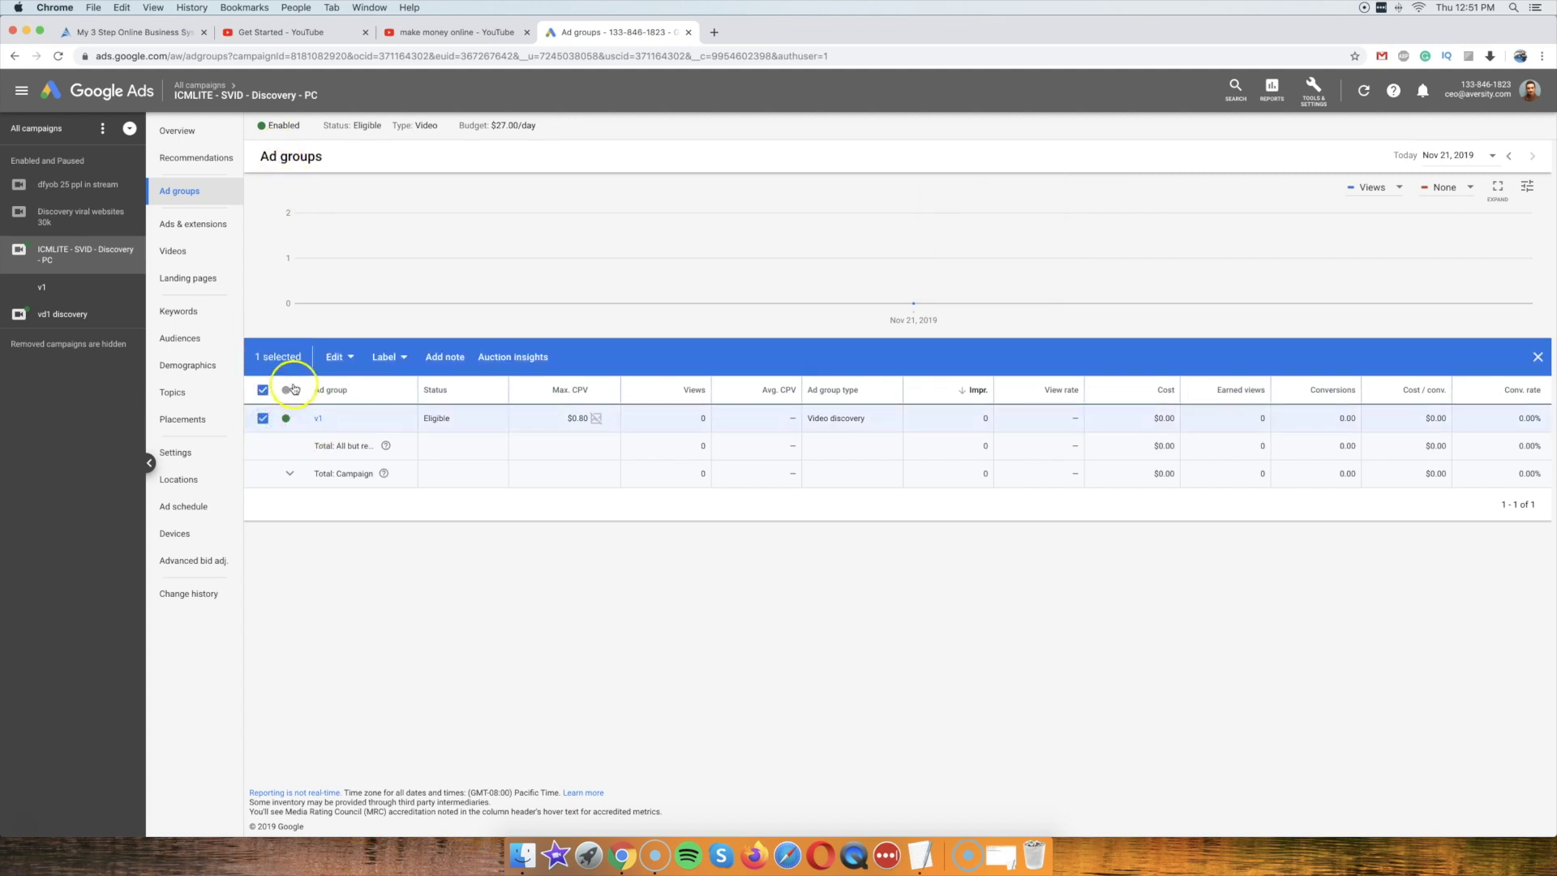
{"action": "left_click", "coordinate": [335, 356]}
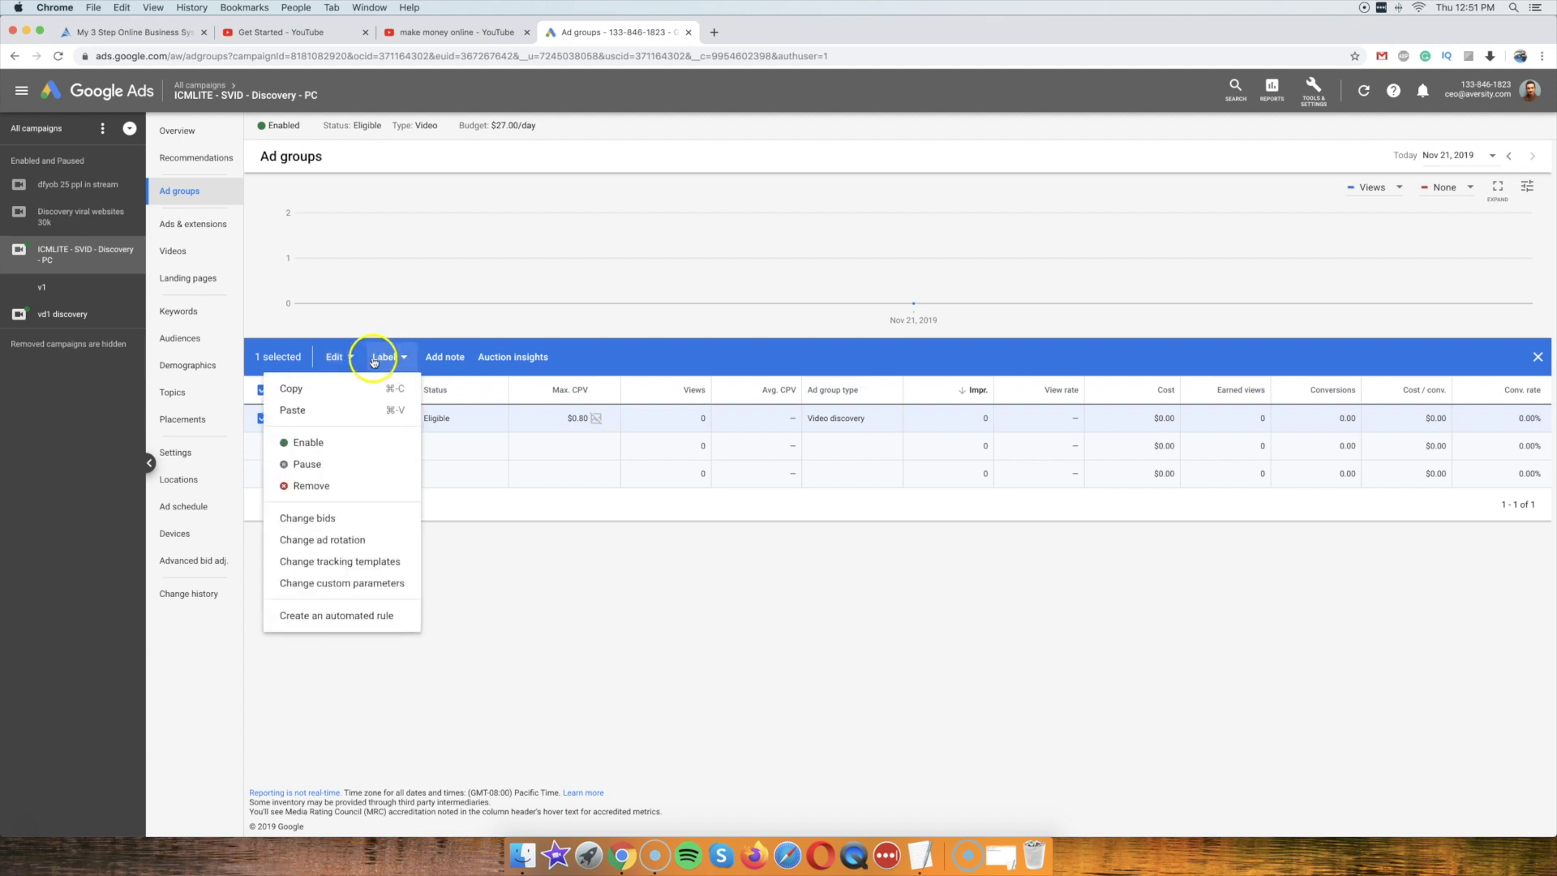
{"action": "left_click", "coordinate": [272, 392]}
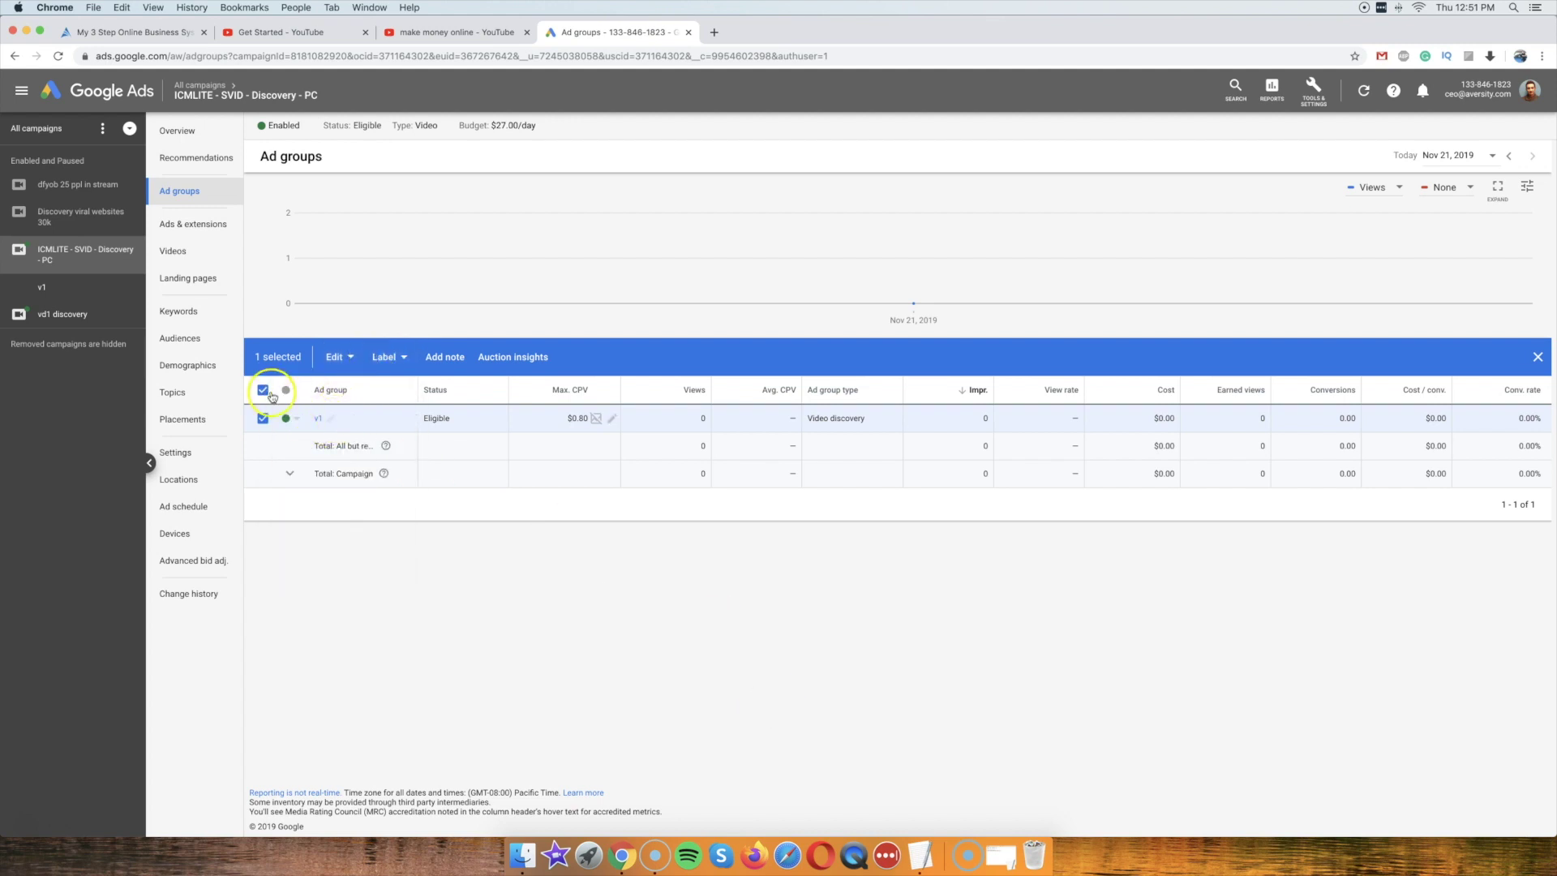